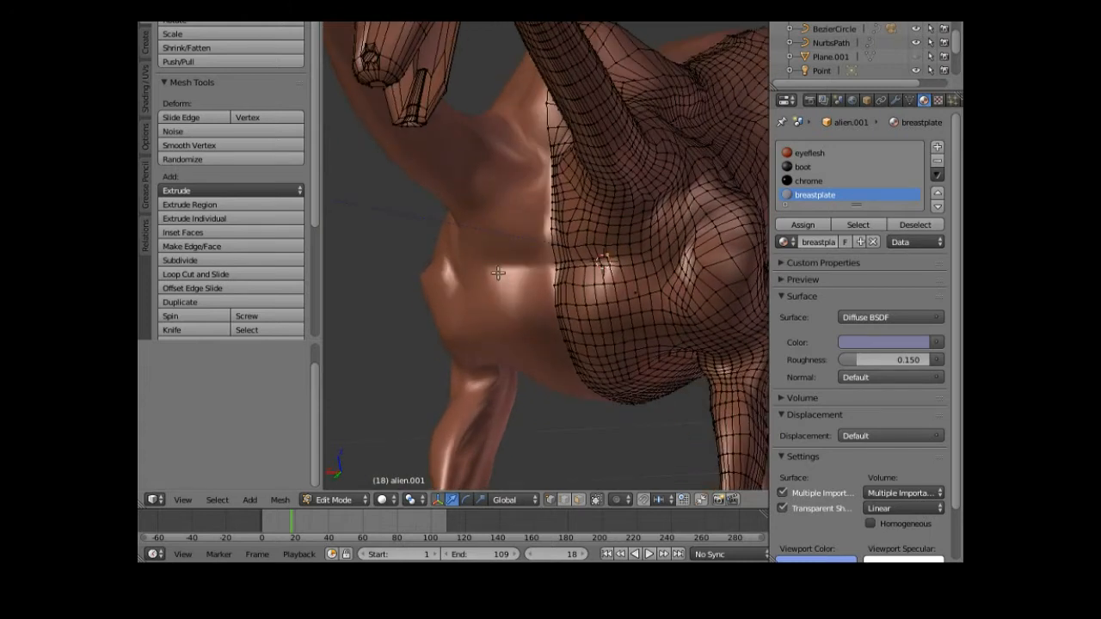
- Switch the viewport to wireframe shading to see through the alien mesh
scroll(478, 254, up, 1)
middle_drag(480, 230, 485, 256)
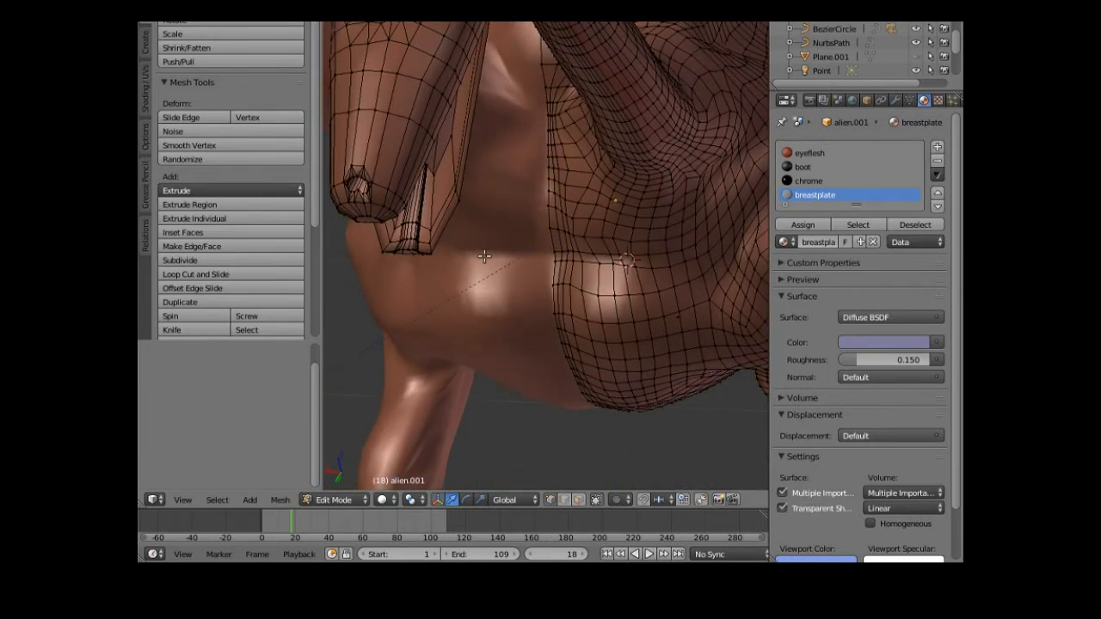
click(386, 500)
click(409, 466)
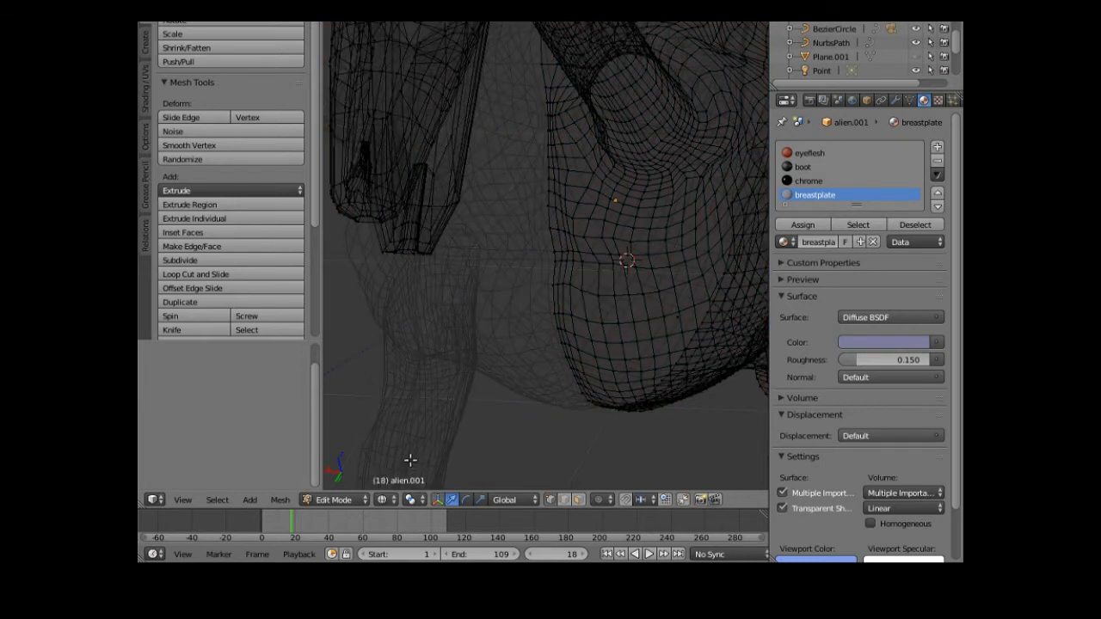
middle_drag(468, 395, 585, 371)
mouse_move(629, 321)
middle_down()
mouse_move(659, 319)
mouse_move(638, 327)
middle_up()
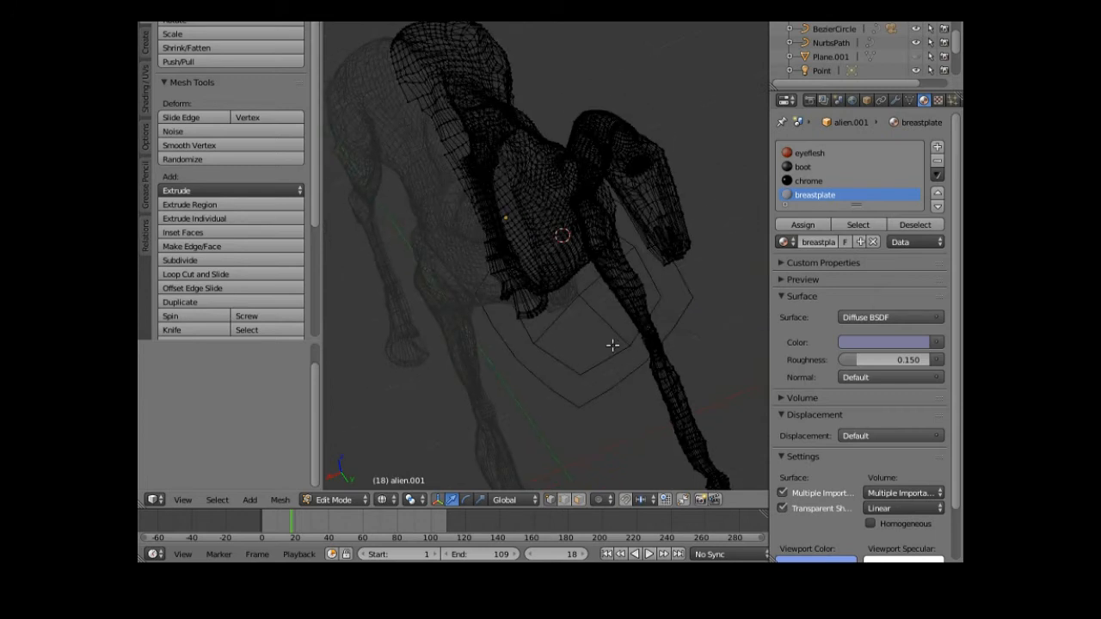
- Show the whole creature from the left side view
click(184, 500)
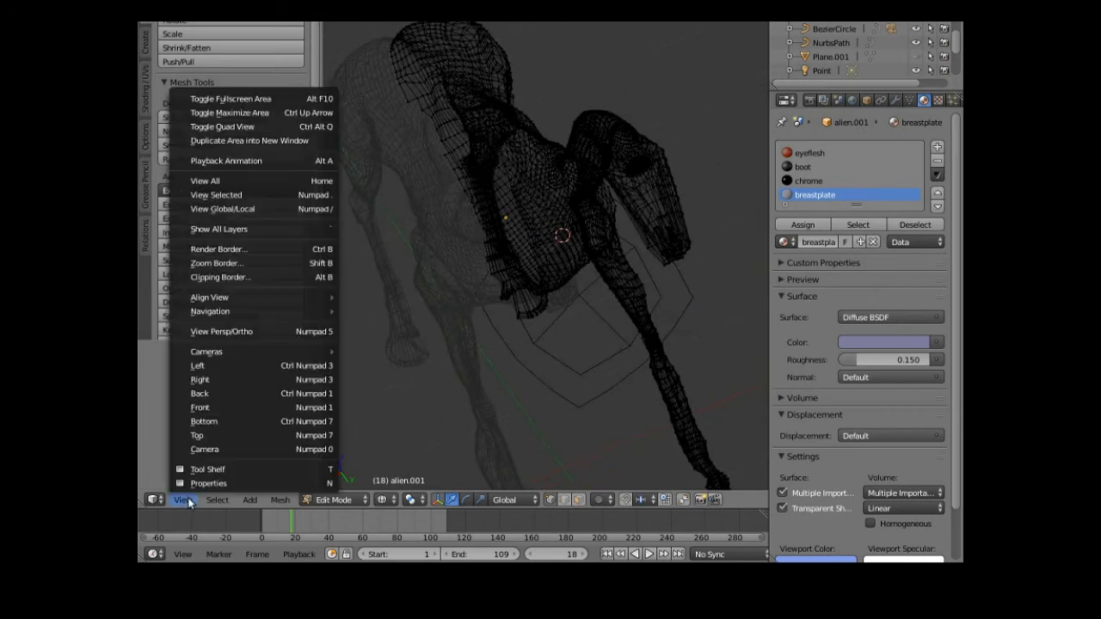
click(244, 365)
scroll(401, 295, down, 2)
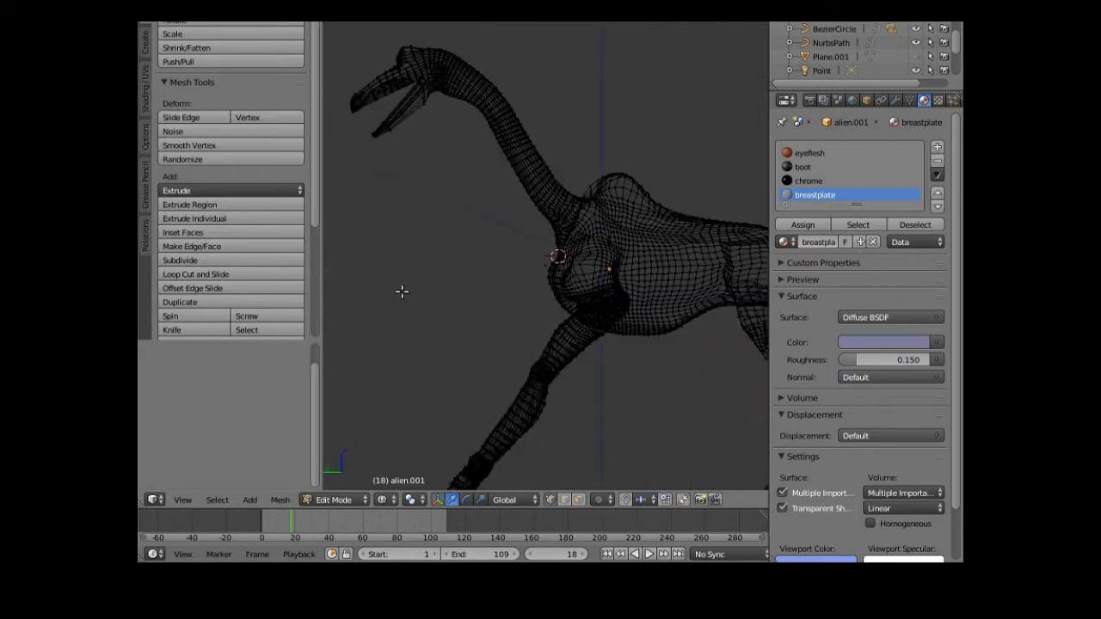
scroll(401, 300, down, 2)
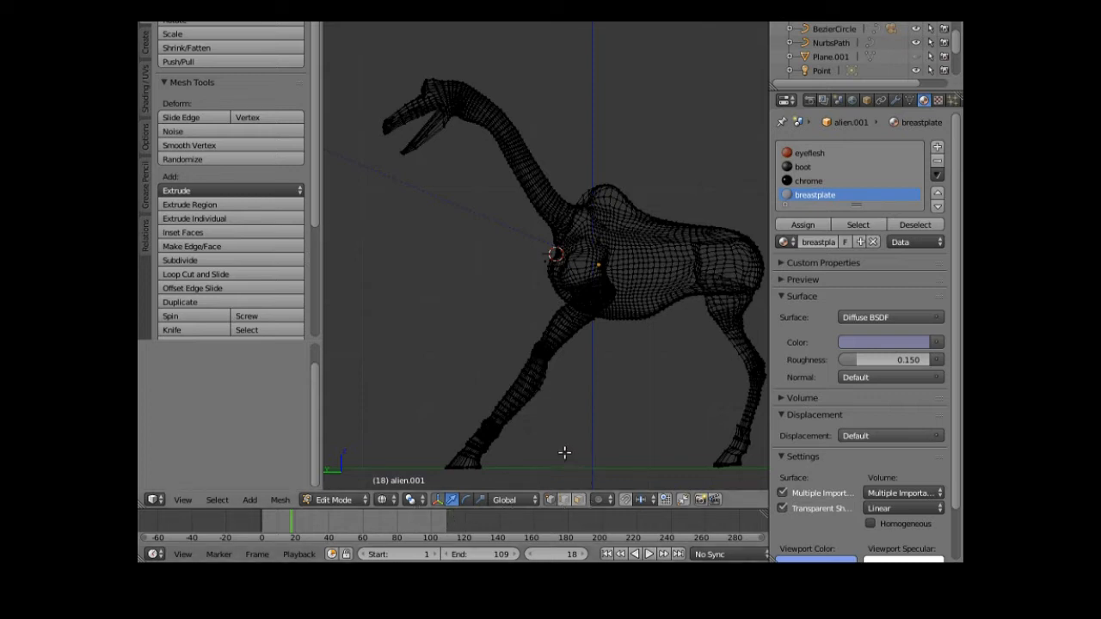
- Switch the mesh to edge selection and return the viewport to solid shading
right_click(582, 247)
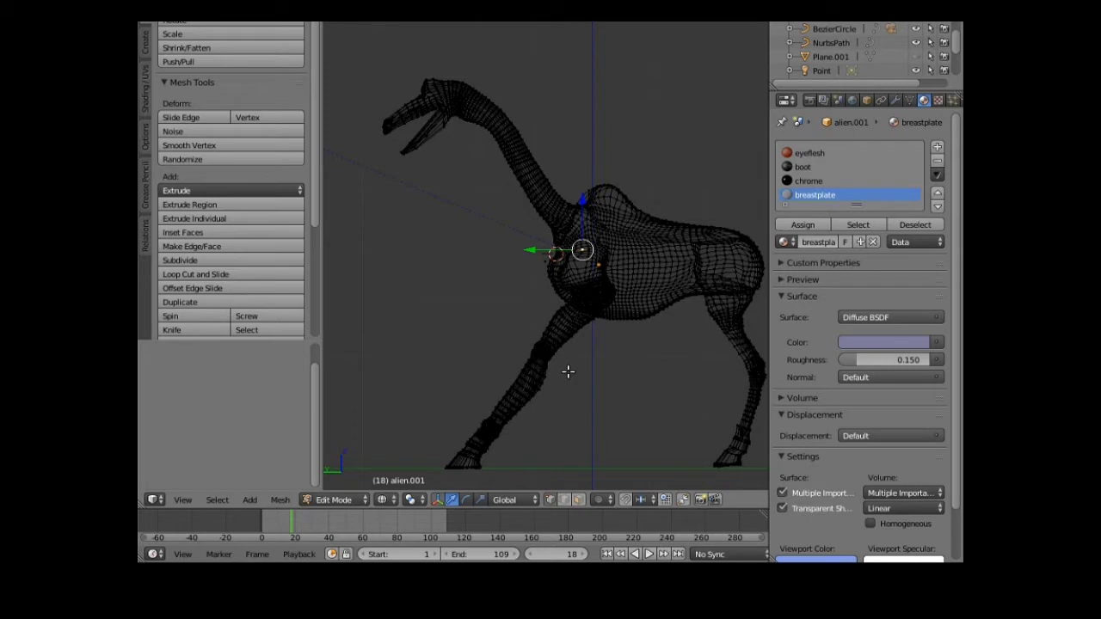
click(562, 501)
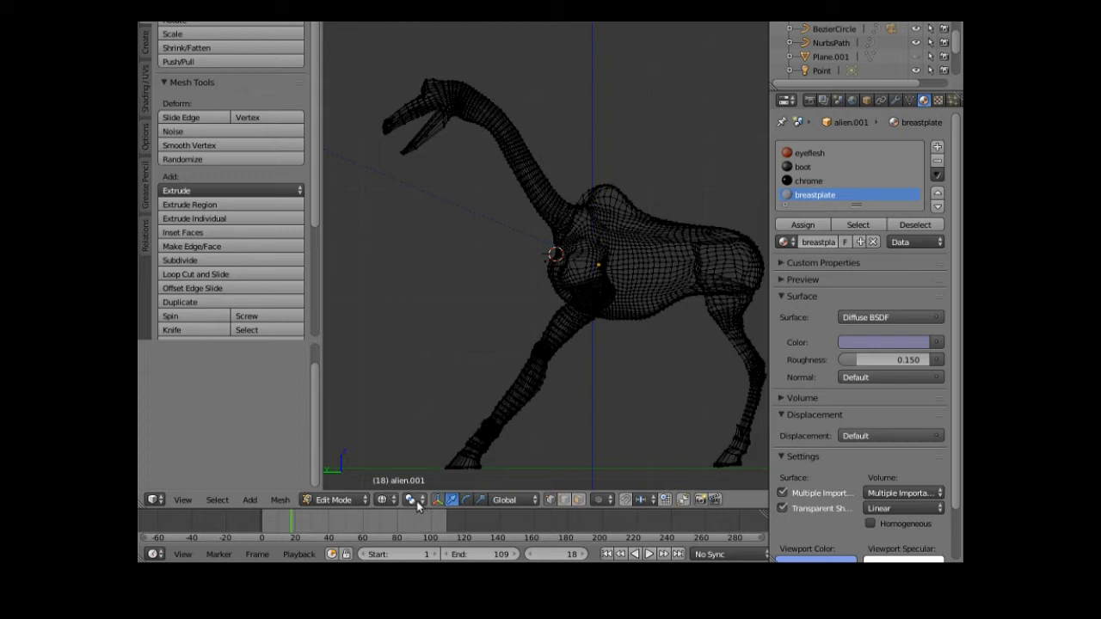
click(383, 505)
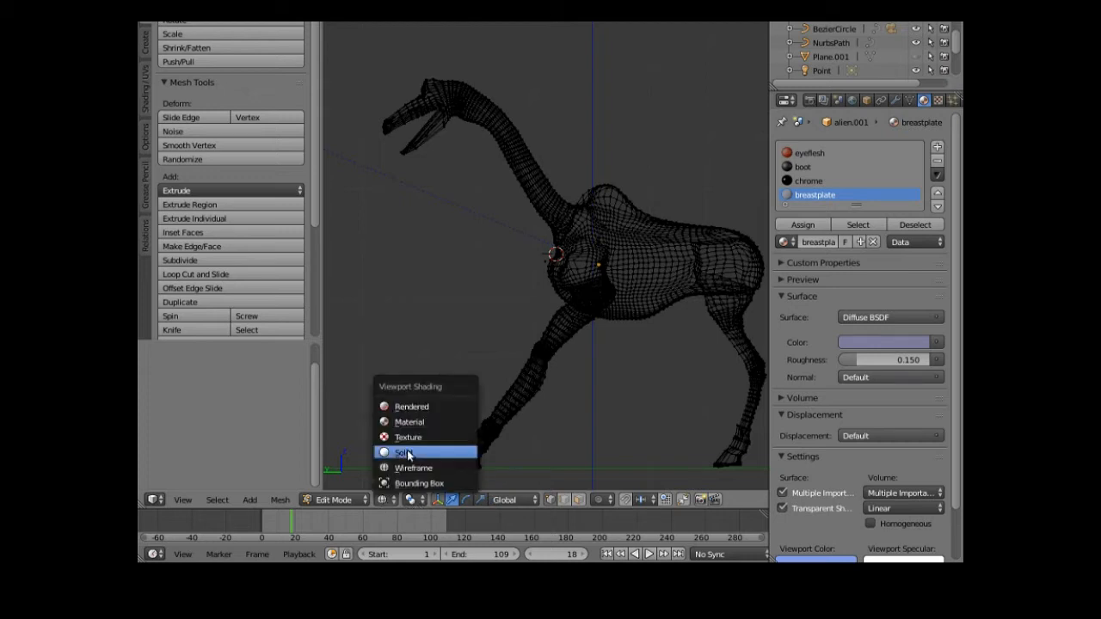
click(403, 452)
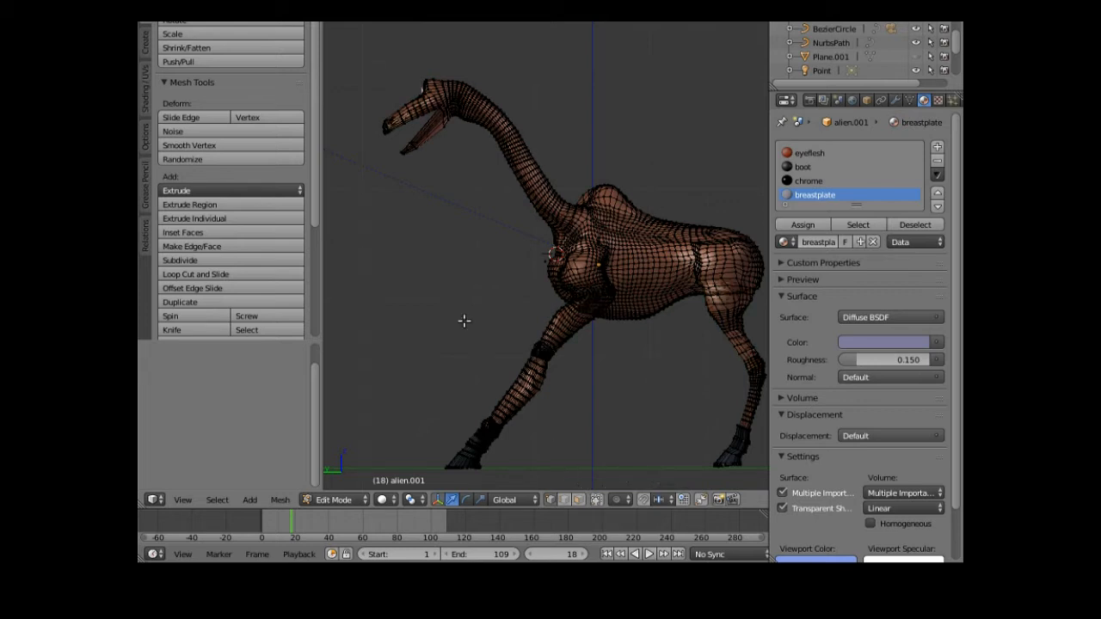
- Box-select the creature's head and jaws and duplicate them above the neck, offset about -2.378 in Y and 0.635 in Z
key(b)
drag(375, 166, 459, 63)
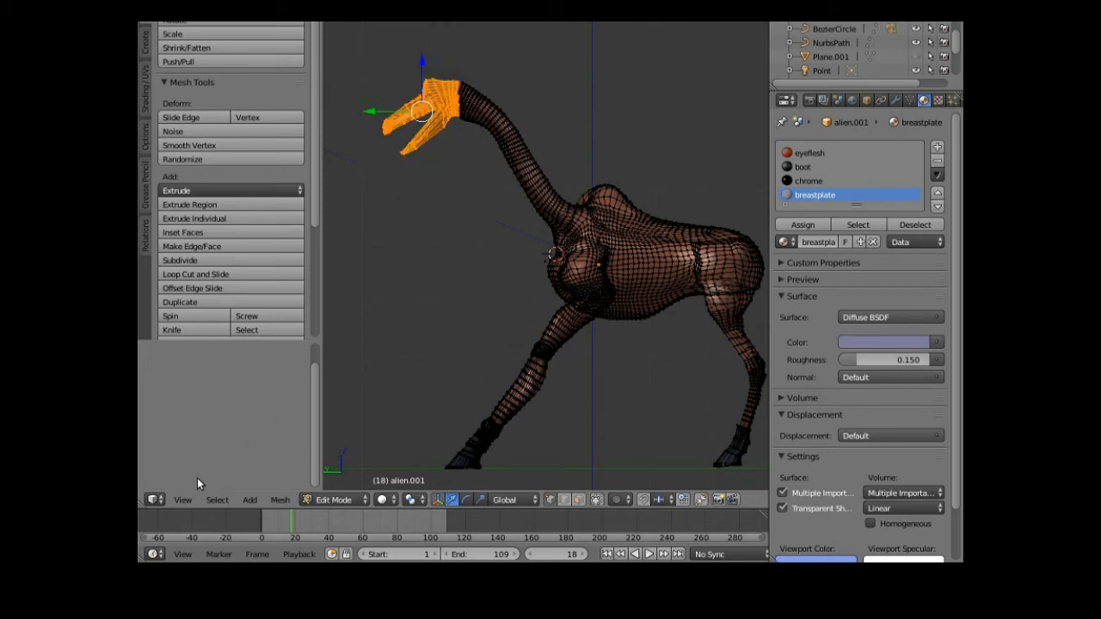
click(221, 301)
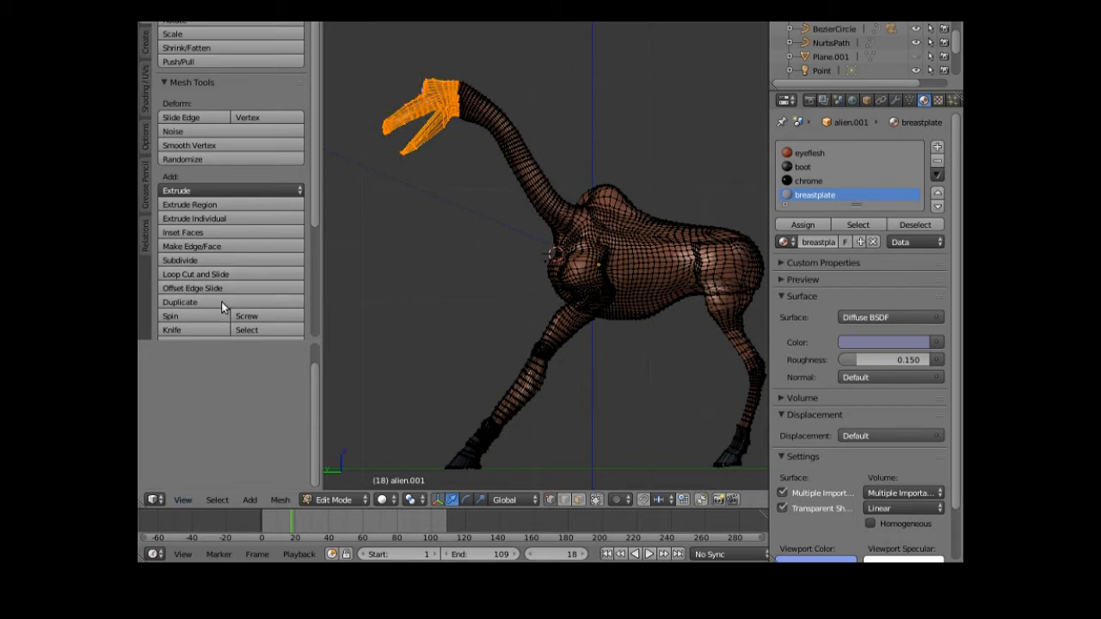
click(360, 268)
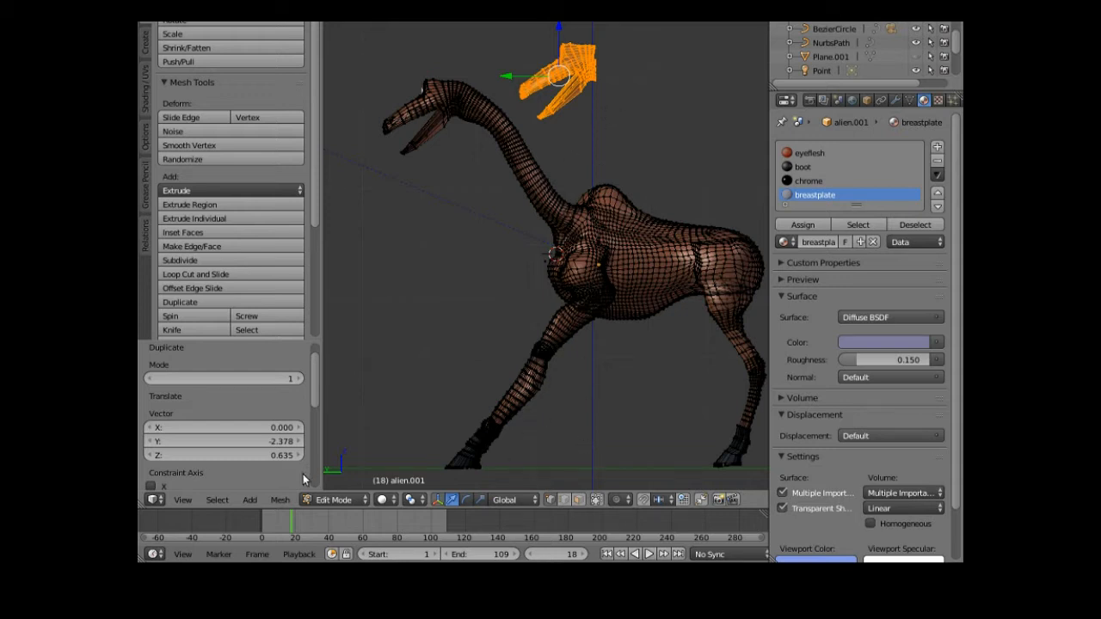
- Return to Object Mode and separate the alien mesh by loose parts so the duplicated head is its own object
click(334, 504)
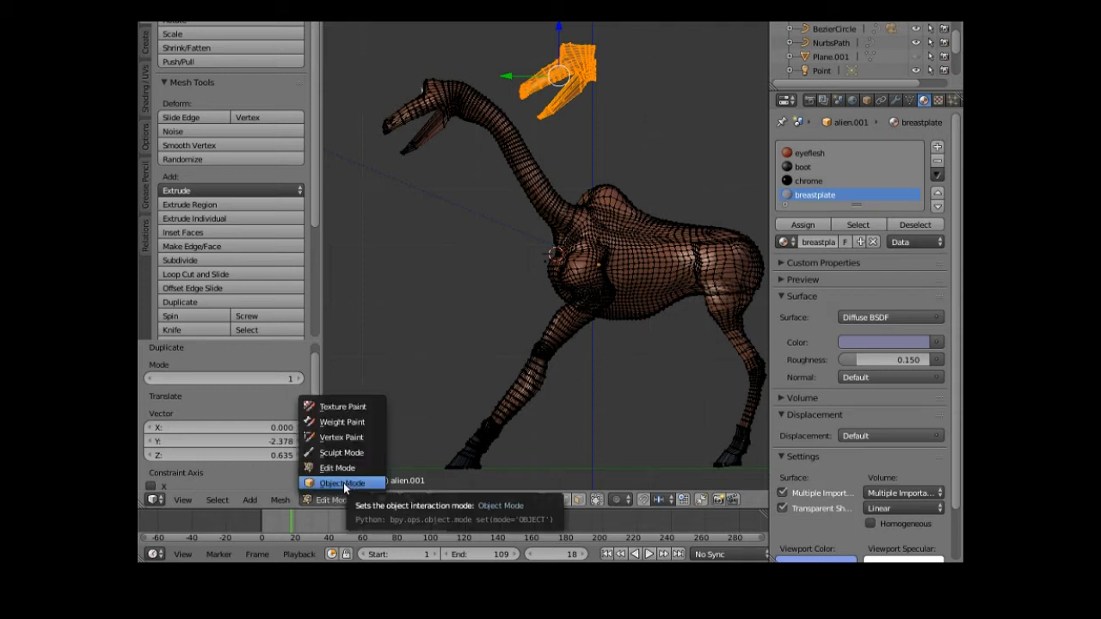
click(343, 482)
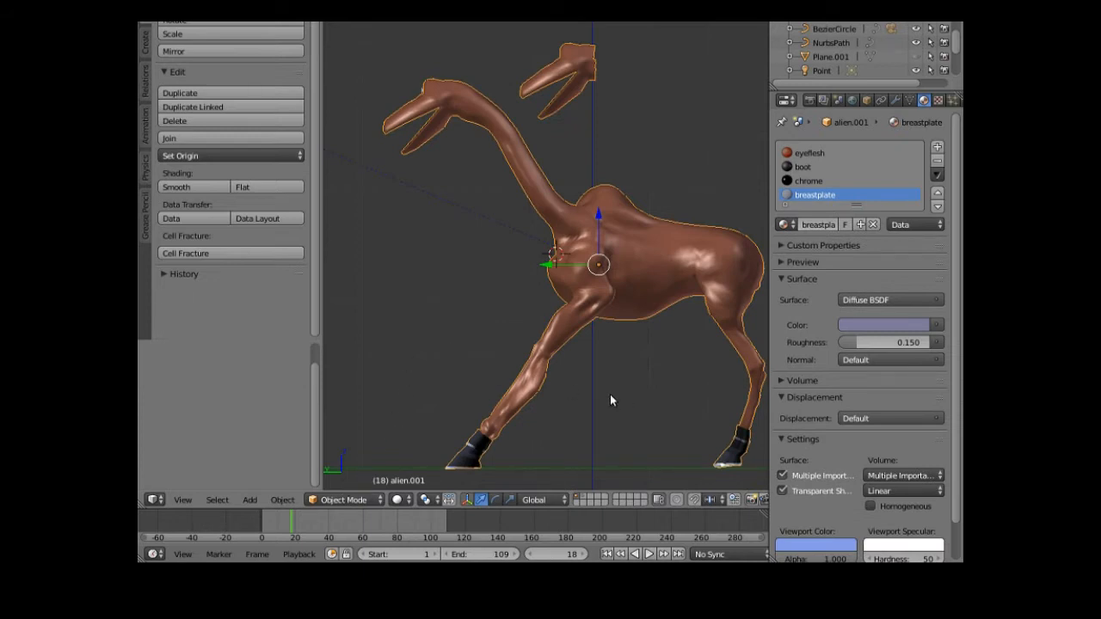
key(space)
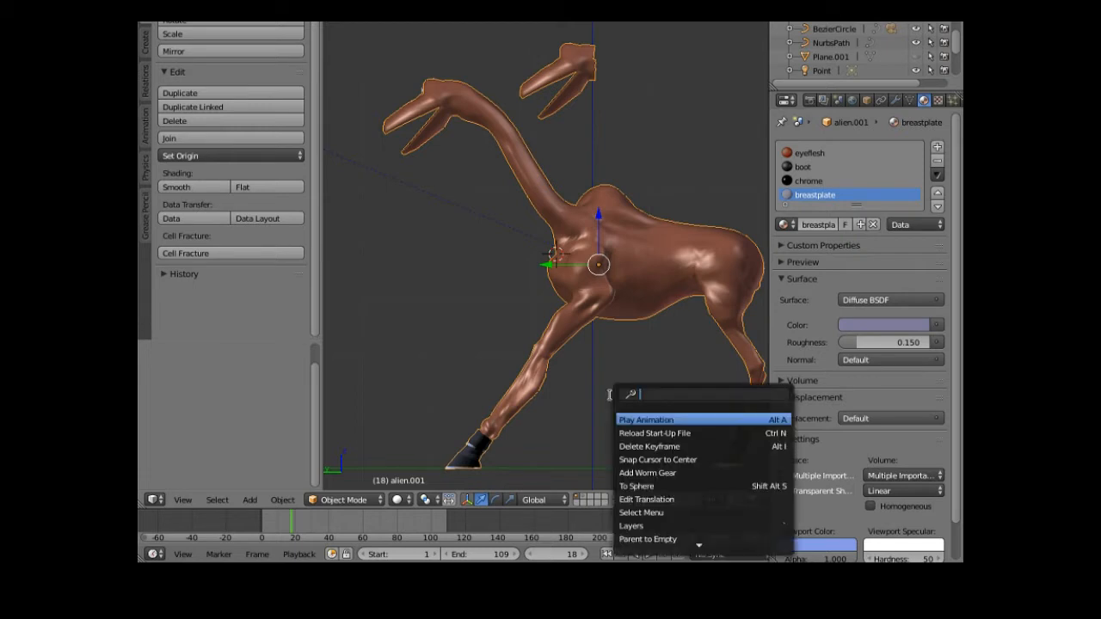
text(se)
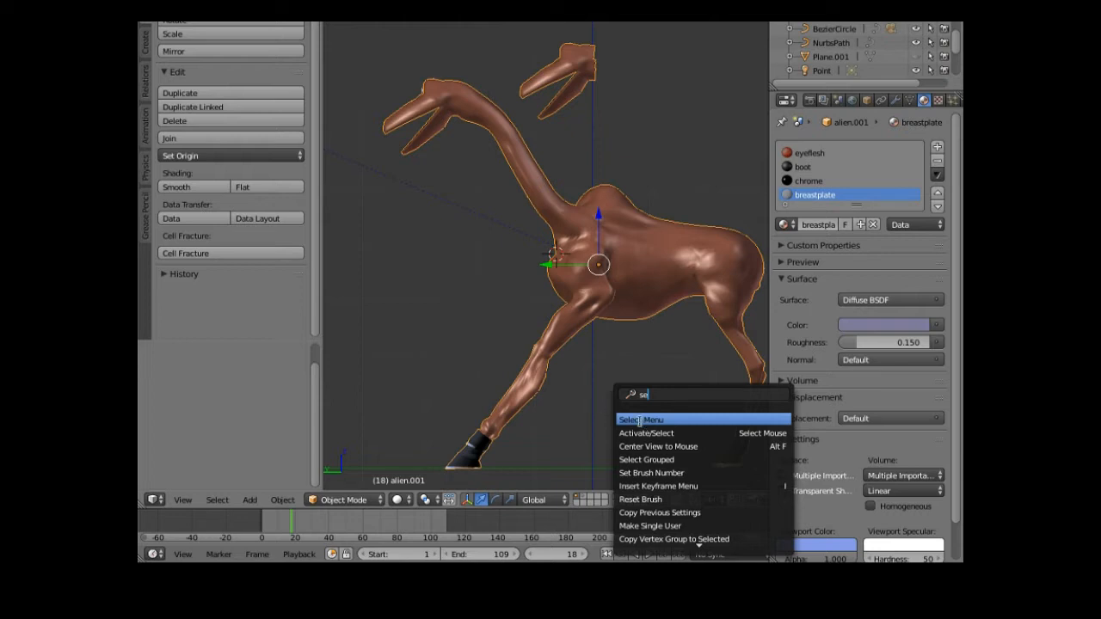
text(p)
key(Return)
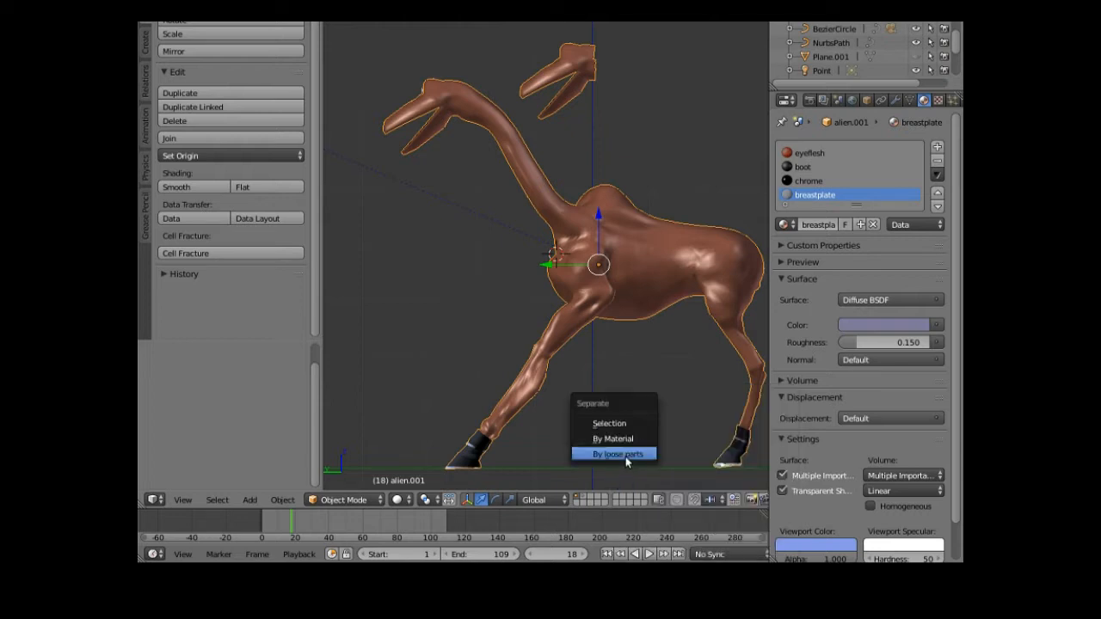
click(625, 456)
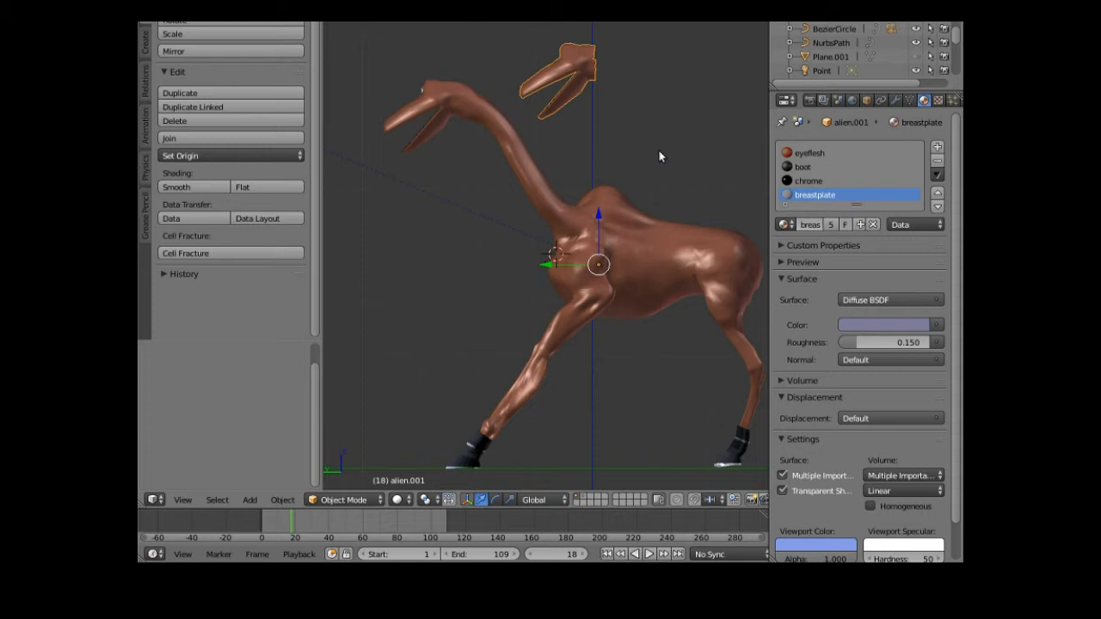
- Move the separated head to the second layer and display only that layer
key(m)
click(713, 185)
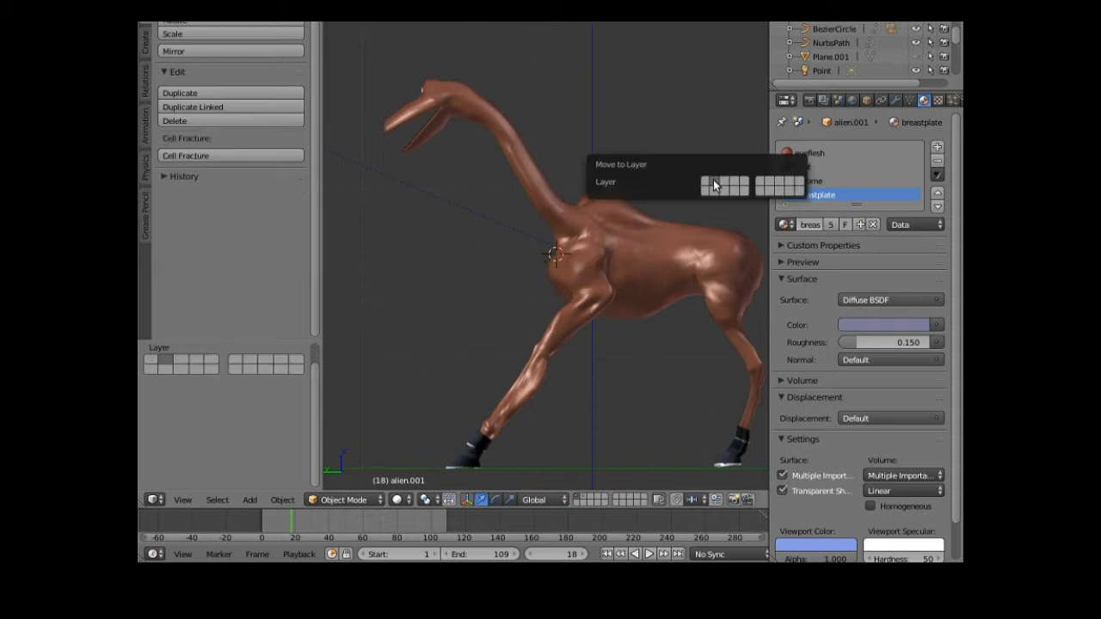
click(586, 499)
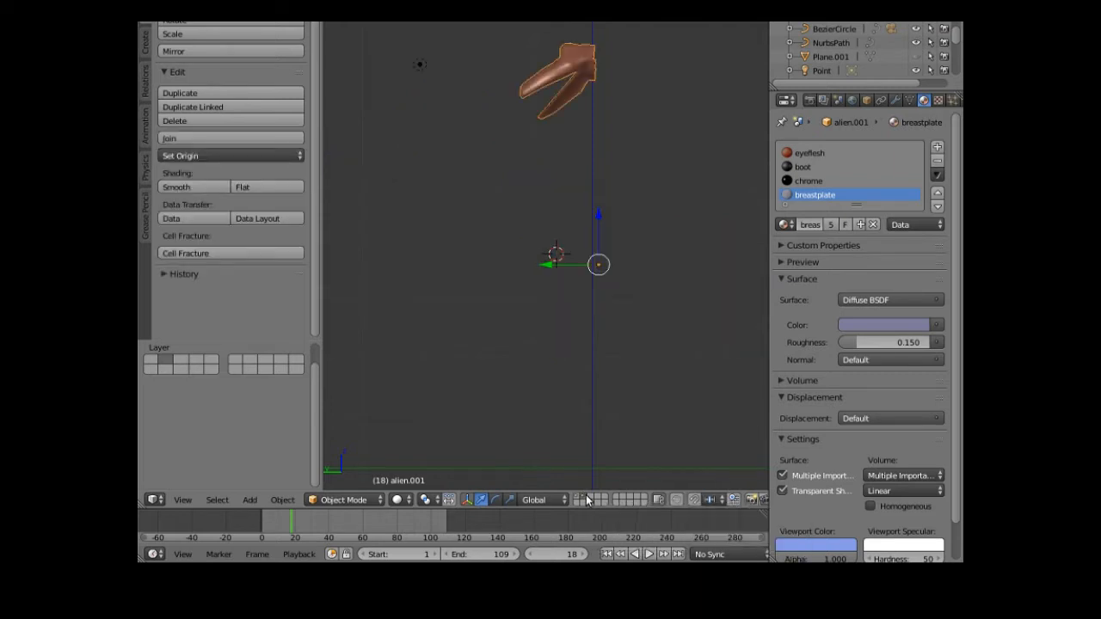
- Remove the Mirror modifier from the duplicated head
middle_drag(551, 395, 690, 444)
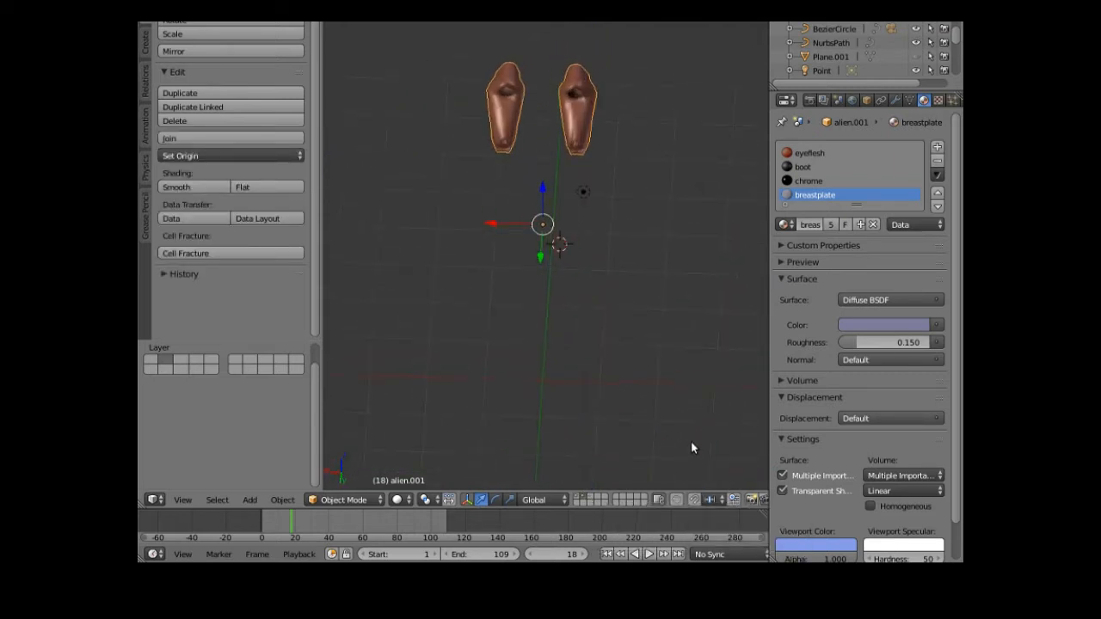
click(895, 101)
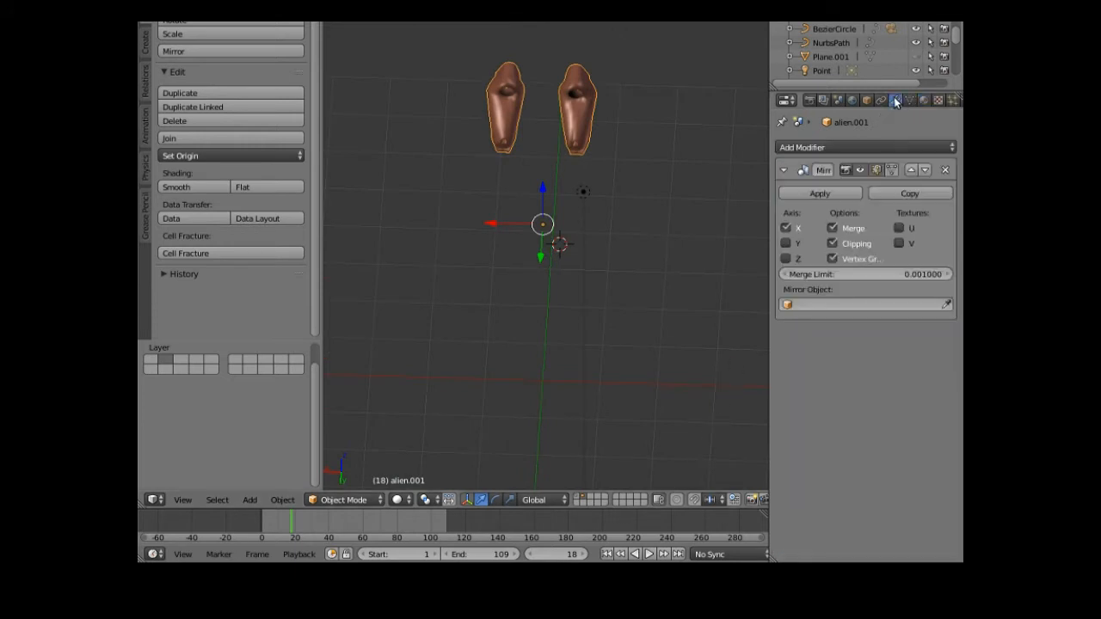
click(947, 170)
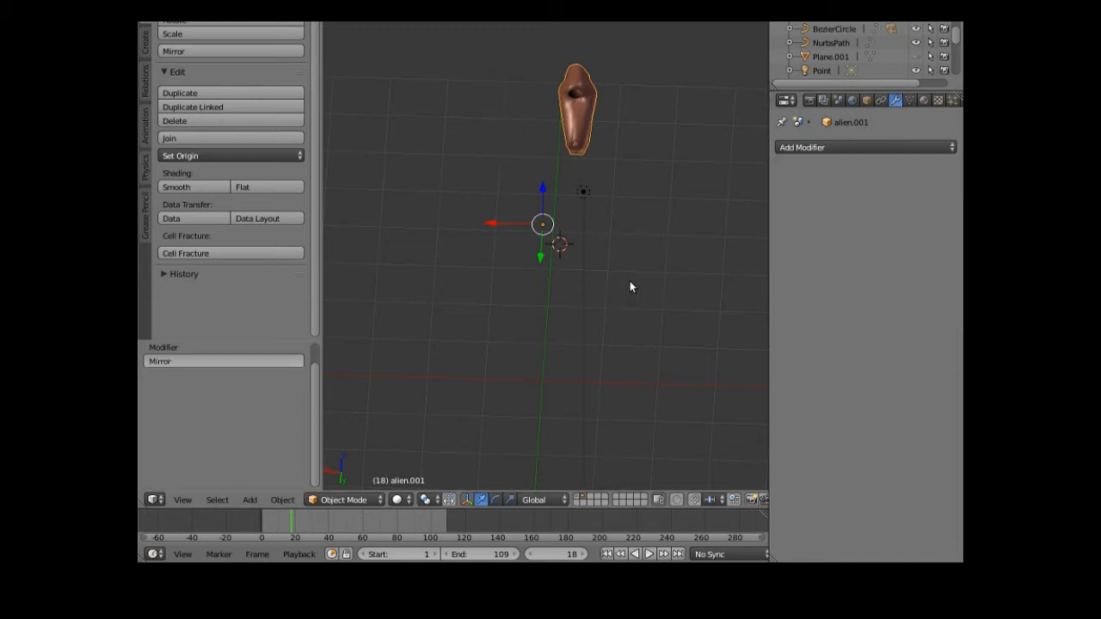
- Enter Edit Mode on the single head piece and limit selection to visible geometry
scroll(629, 281, up, 2)
middle_drag(638, 260, 643, 300)
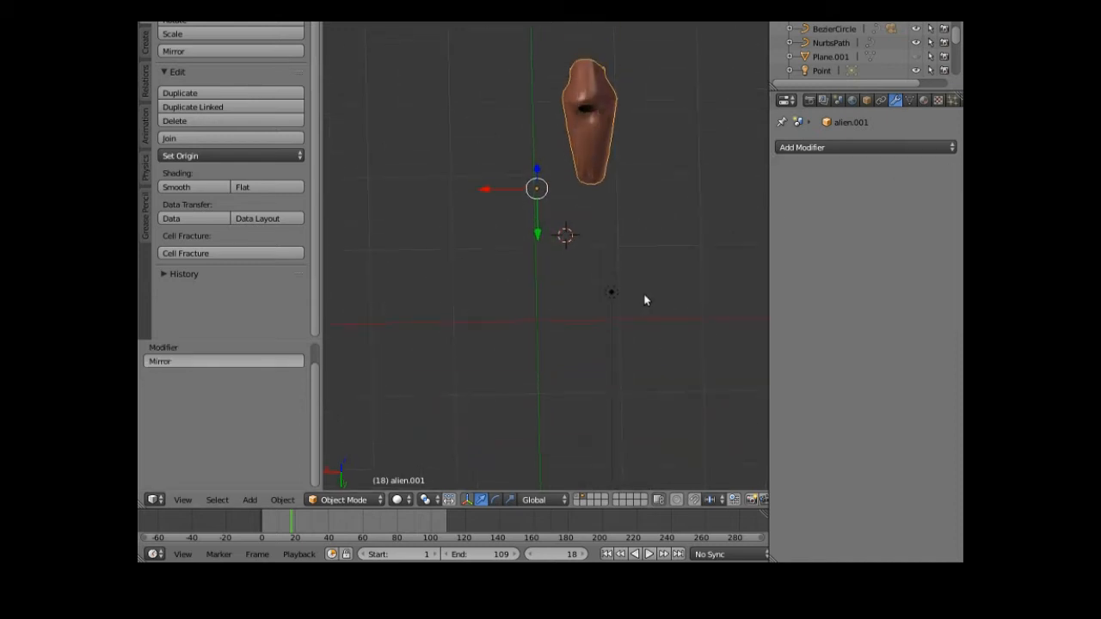
click(344, 500)
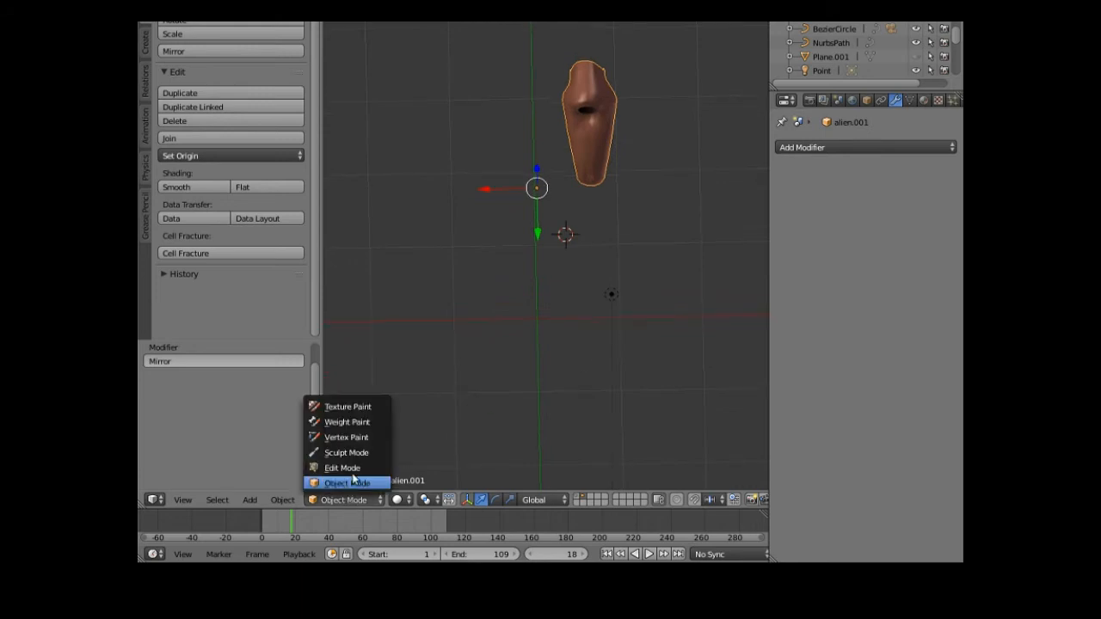
click(353, 468)
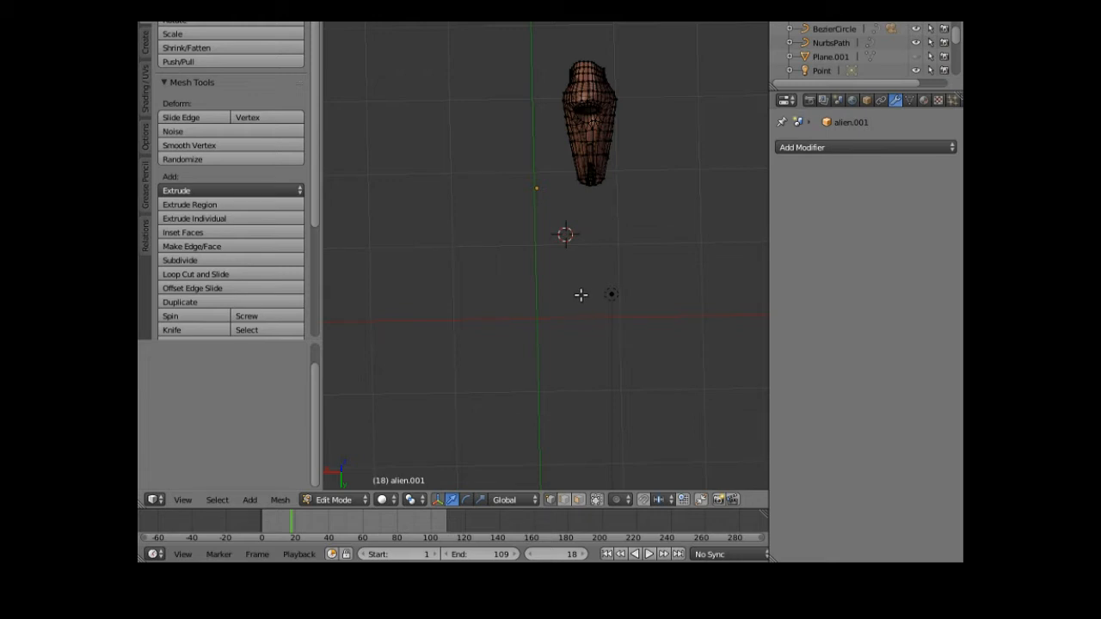
click(595, 501)
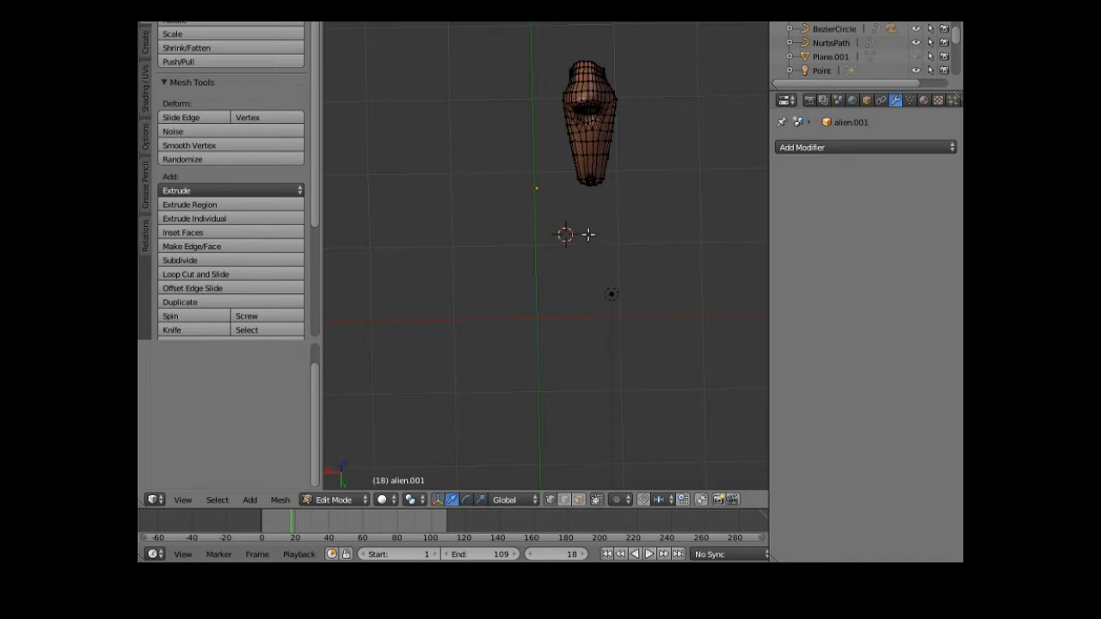
- Circle-select the central strip of the head's visible surface and delete its vertices
key(c)
scroll(586, 195, down, 2)
scroll(586, 195, up, 4)
mouse_move(588, 170)
mouse_down()
mouse_move(584, 74)
mouse_move(577, 116)
mouse_move(584, 129)
mouse_move(593, 119)
mouse_move(587, 145)
mouse_move(588, 69)
mouse_move(581, 161)
mouse_up()
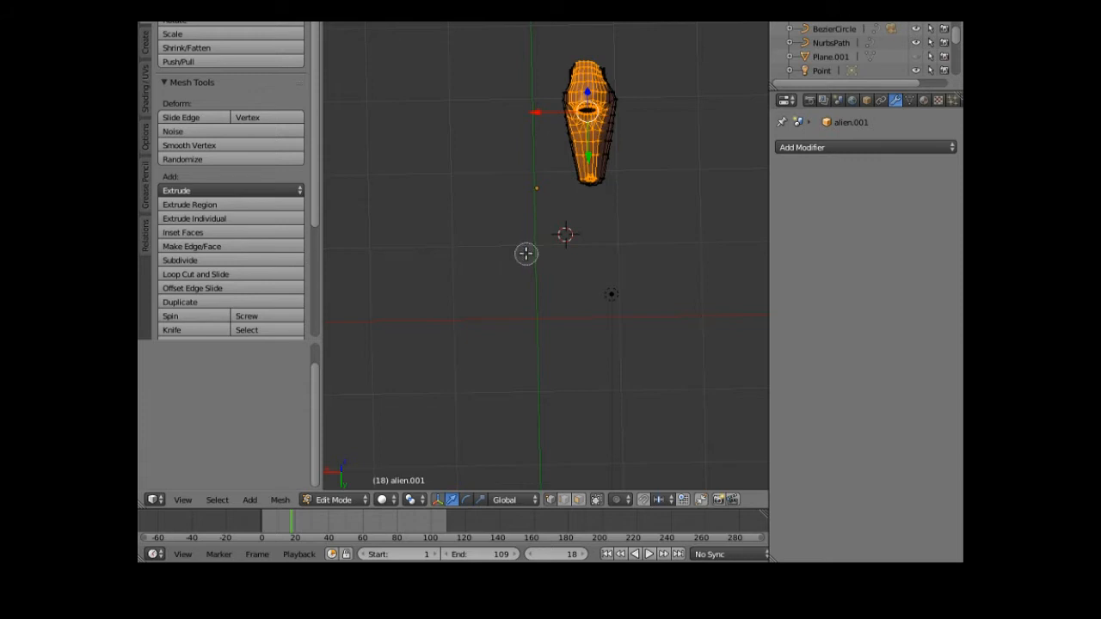
key(x)
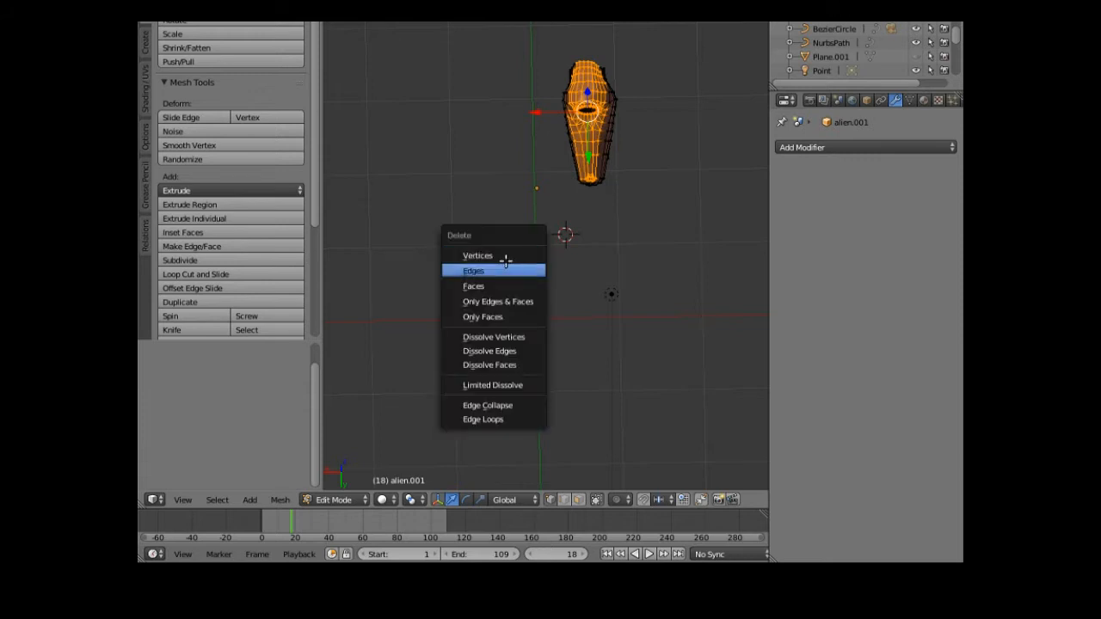
click(500, 254)
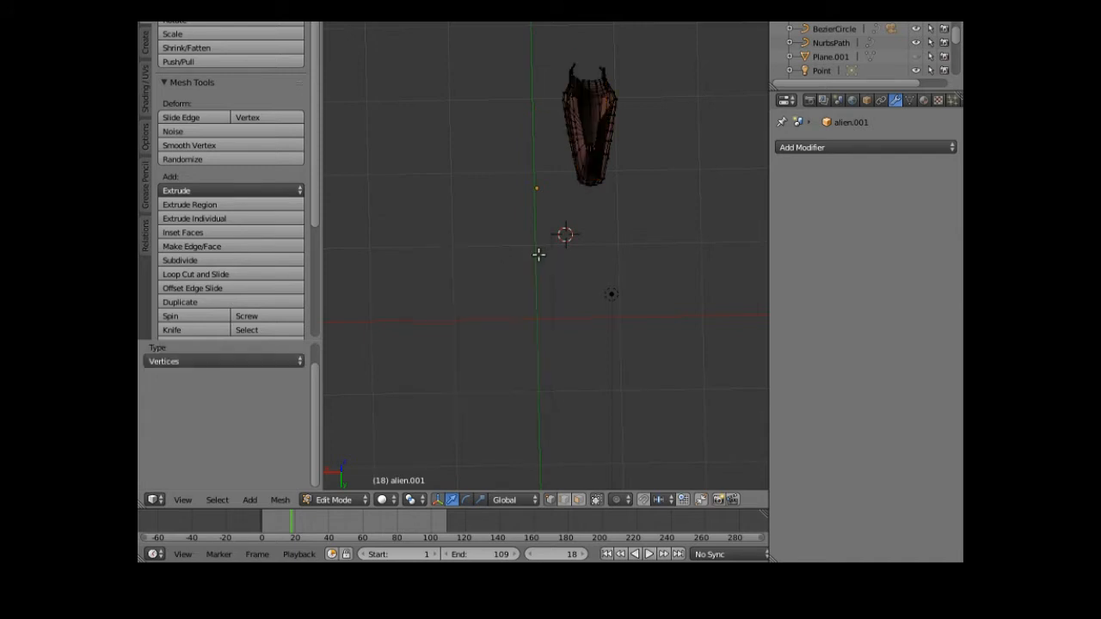
- Return to Object Mode and add a cylinder mesh at the 3D cursor below the cut head
middle_drag(553, 270, 408, 189)
click(249, 500)
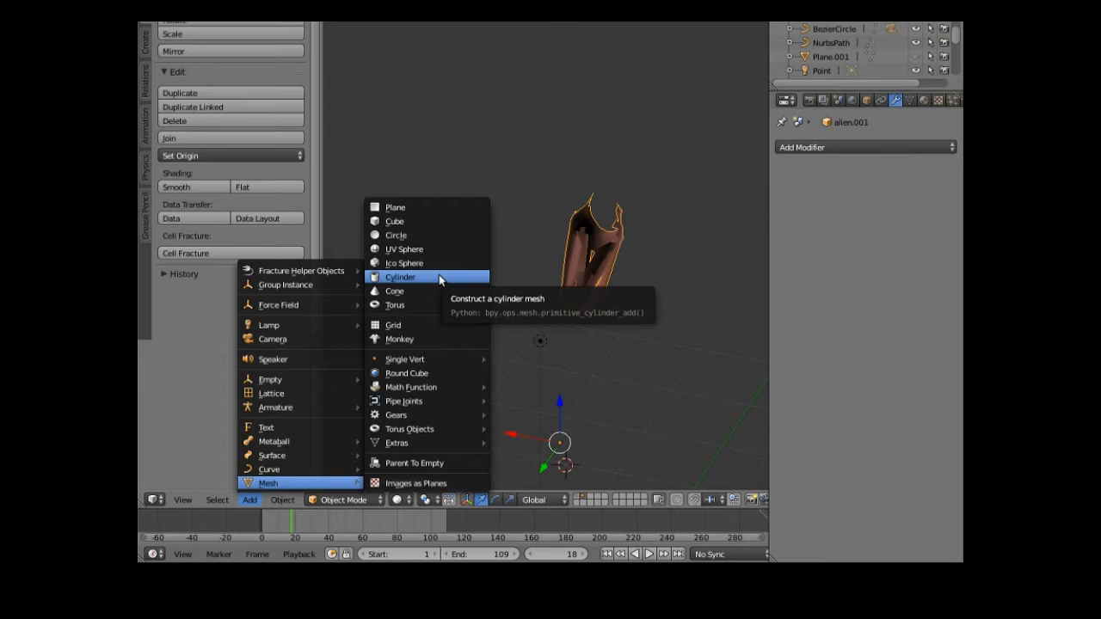
click(439, 277)
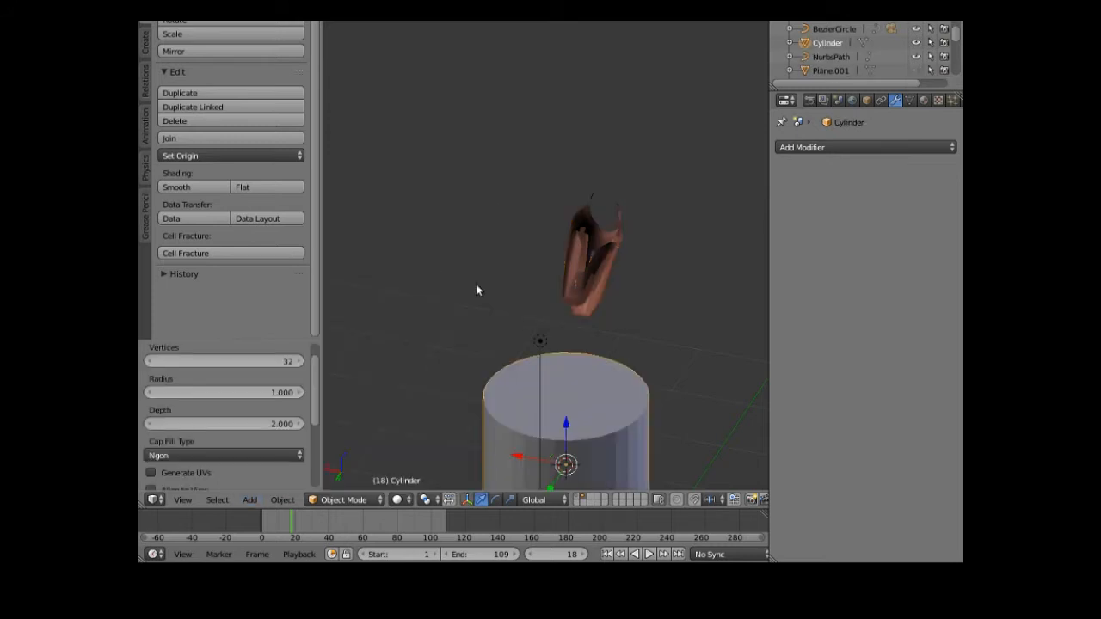
drag(566, 420, 545, 332)
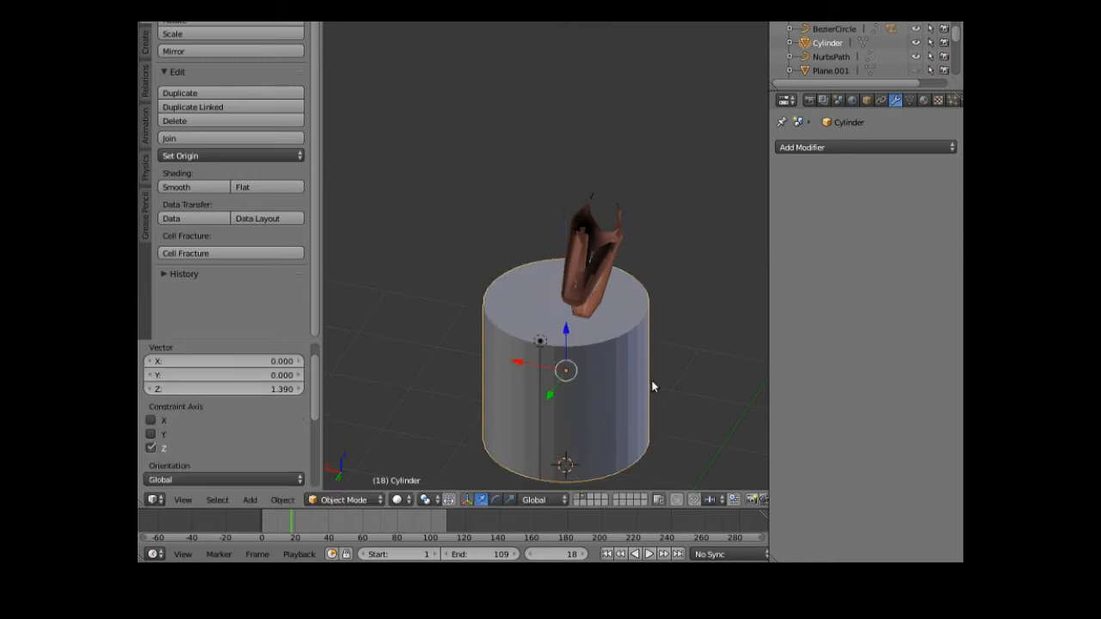
key(s)
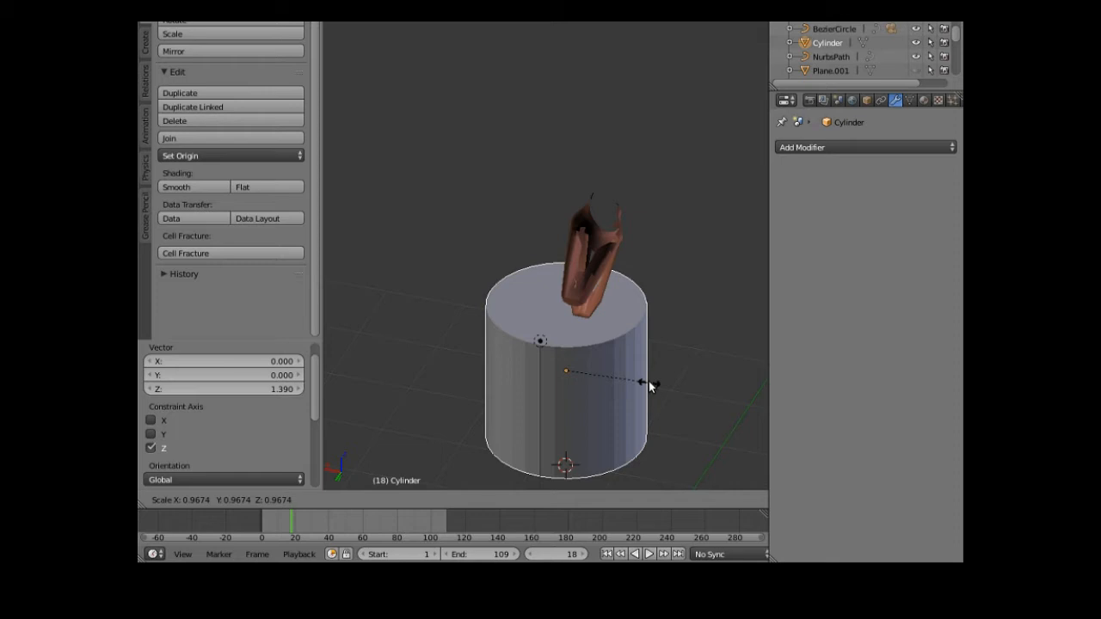
key(Escape)
key(ctrl+z)
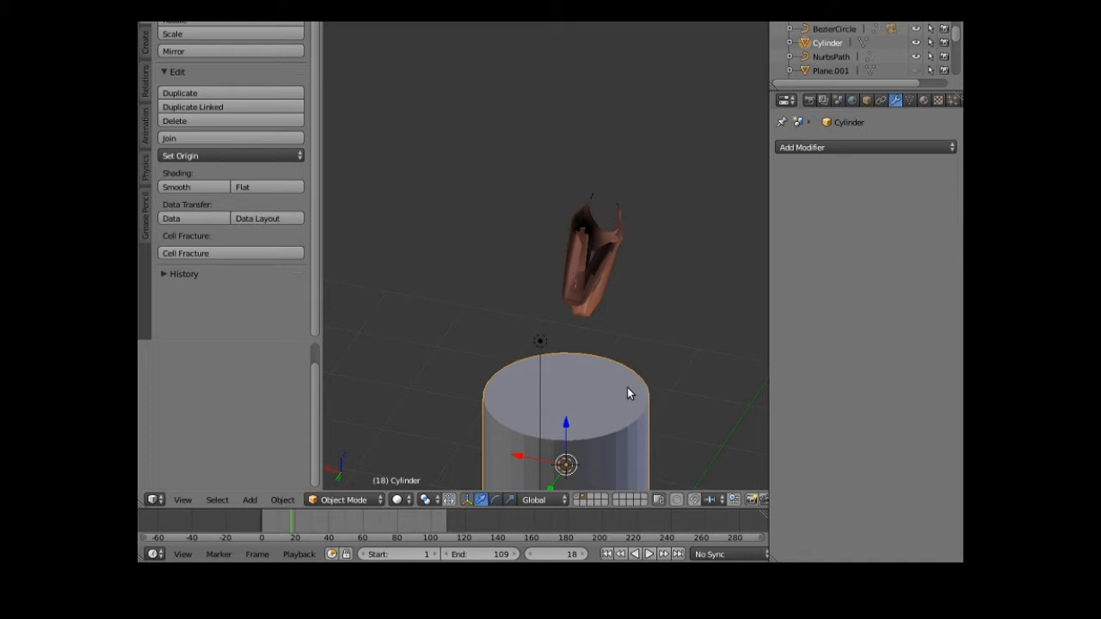
- Undo the creation of the first cylinder and add a new cylinder mesh at the 3D cursor
key(ctrl+z)
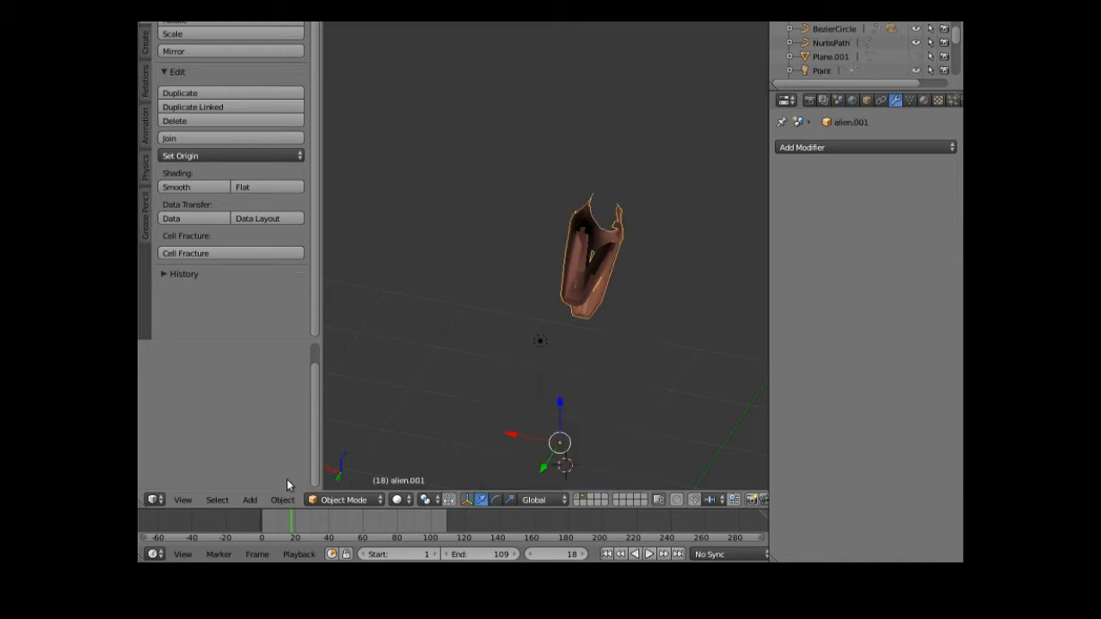
click(250, 501)
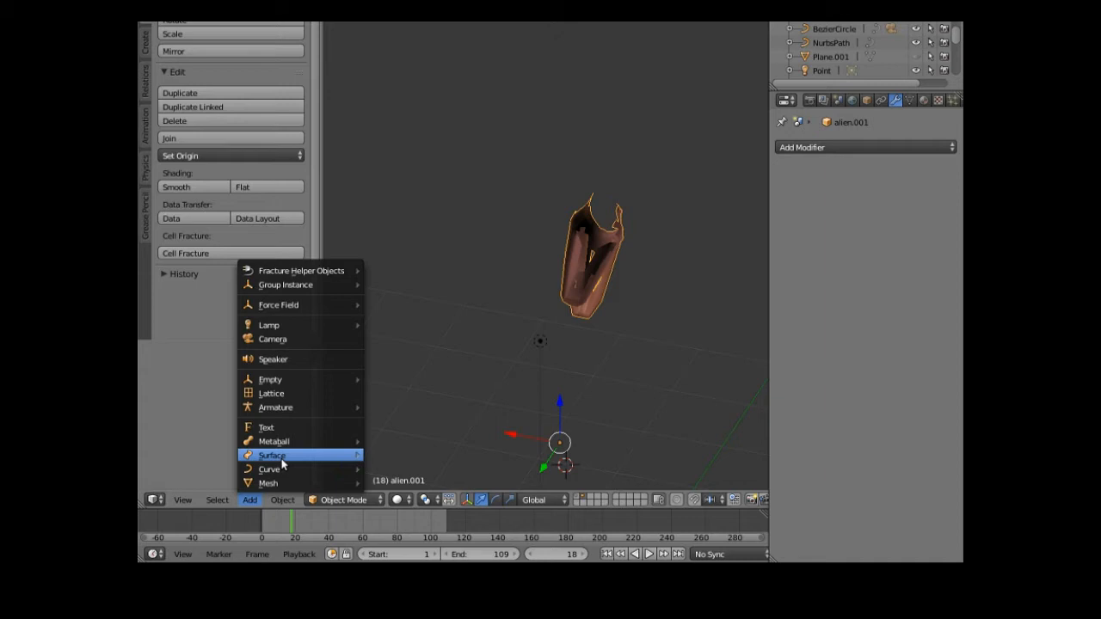
mouse_move(290, 481)
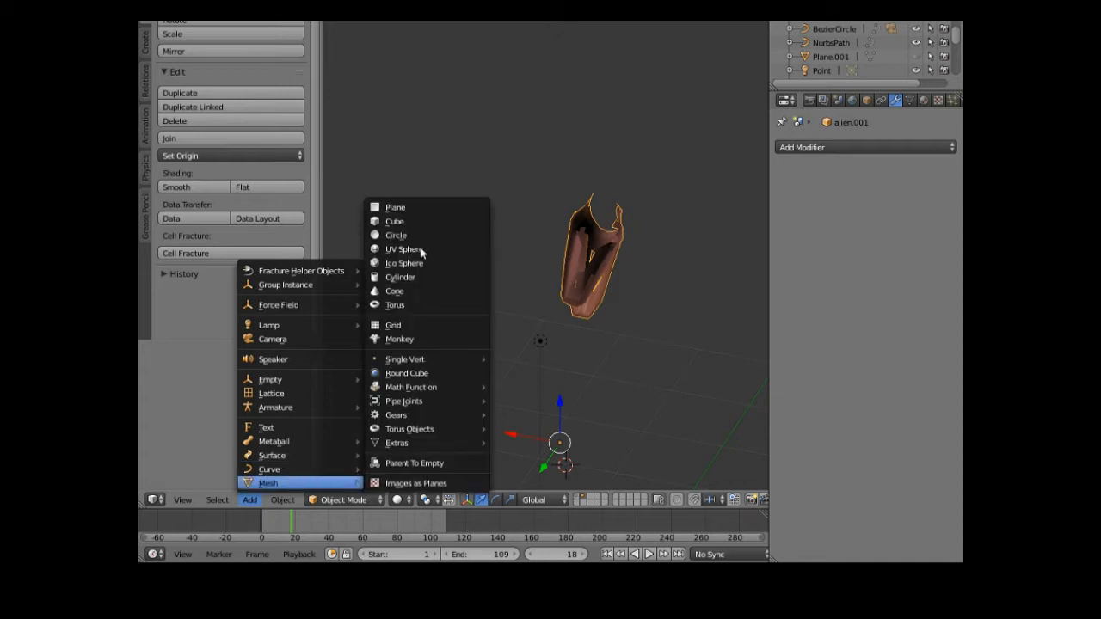
click(415, 278)
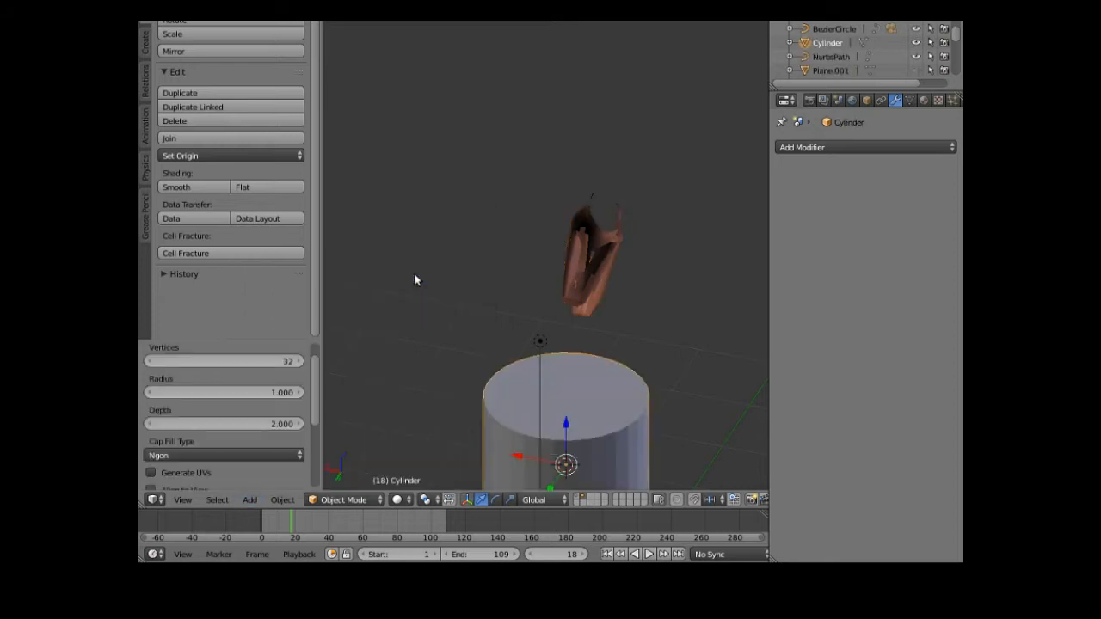
- Set the new cylinder's vertex count to 8
click(150, 361)
click(150, 361)
click(150, 362)
click(149, 361)
click(150, 361)
click(150, 361)
click(150, 361)
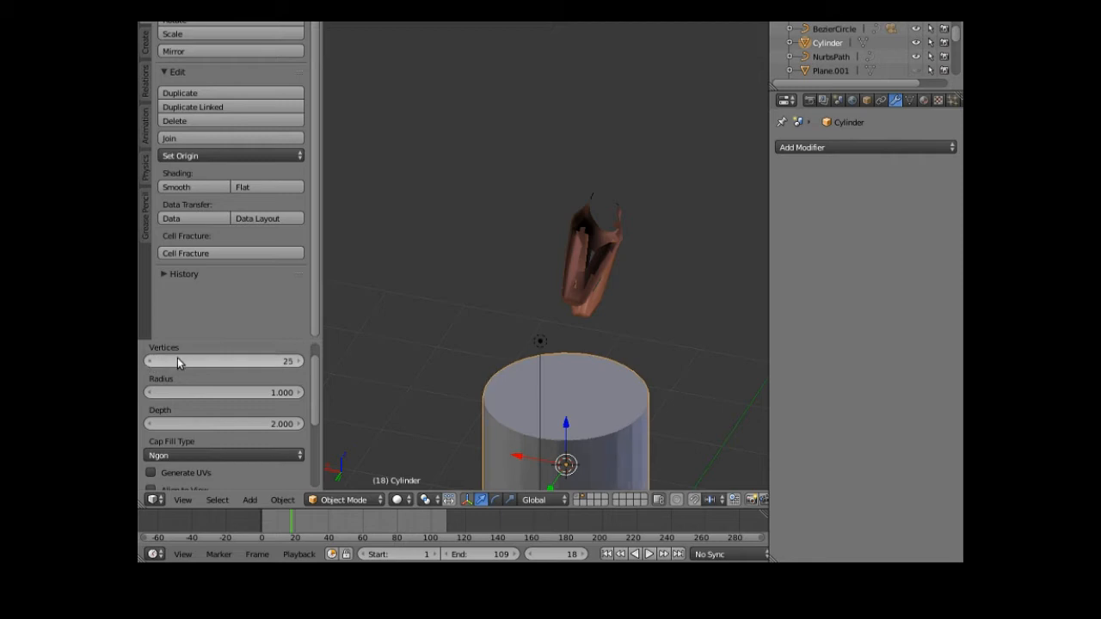
click(291, 361)
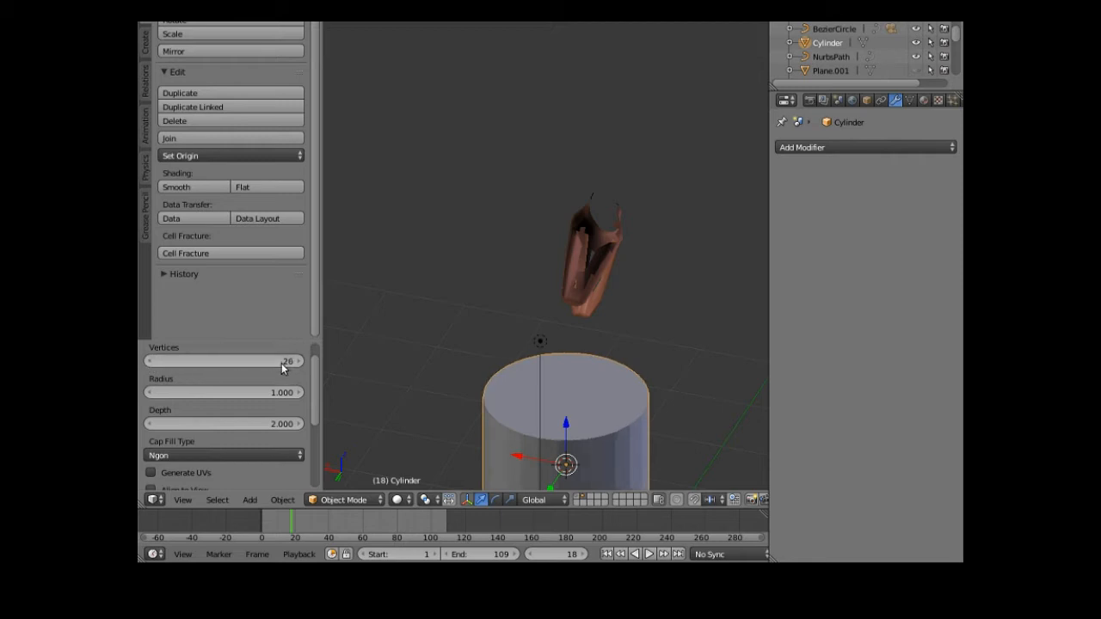
click(282, 362)
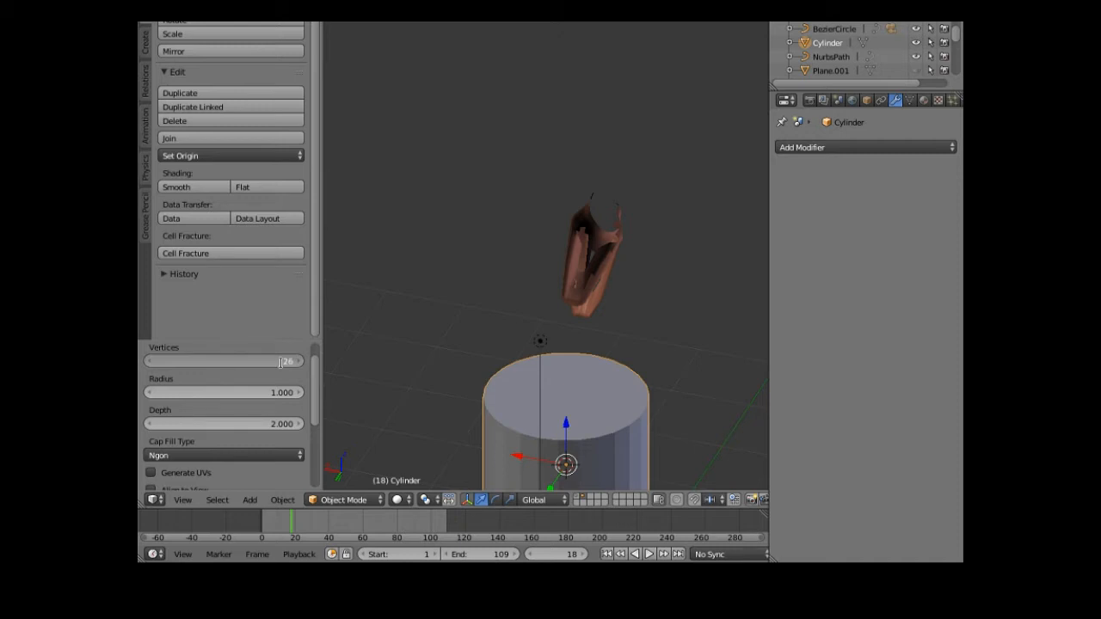
key(BackSpace)
key(Return)
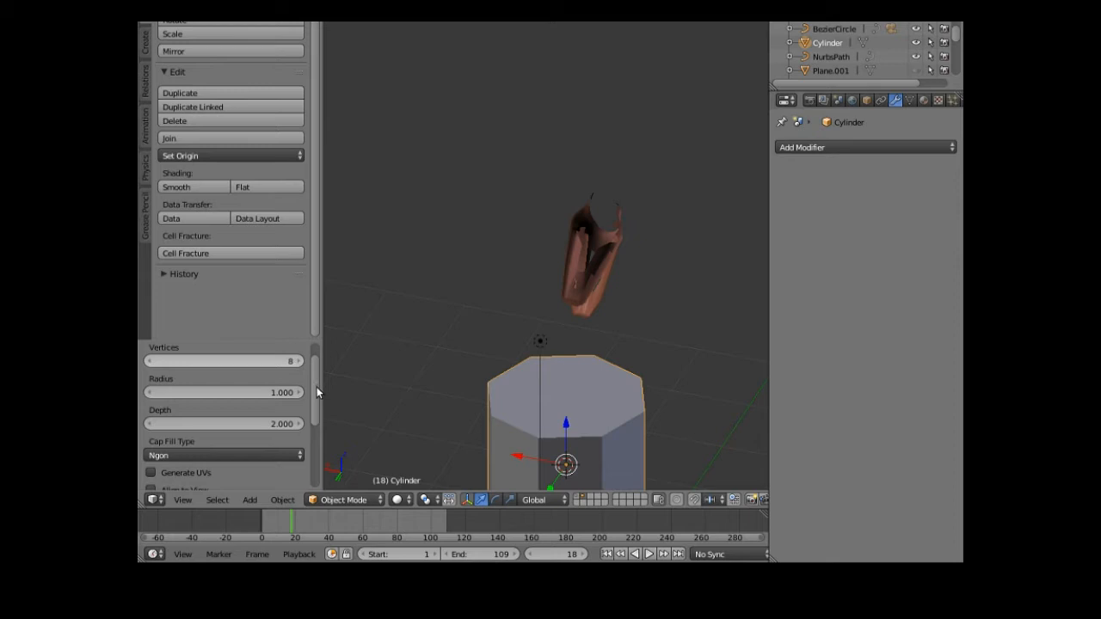
- Set the cylinder's cap fill type to Nothing so both ends are open
scroll(317, 393, down, 1)
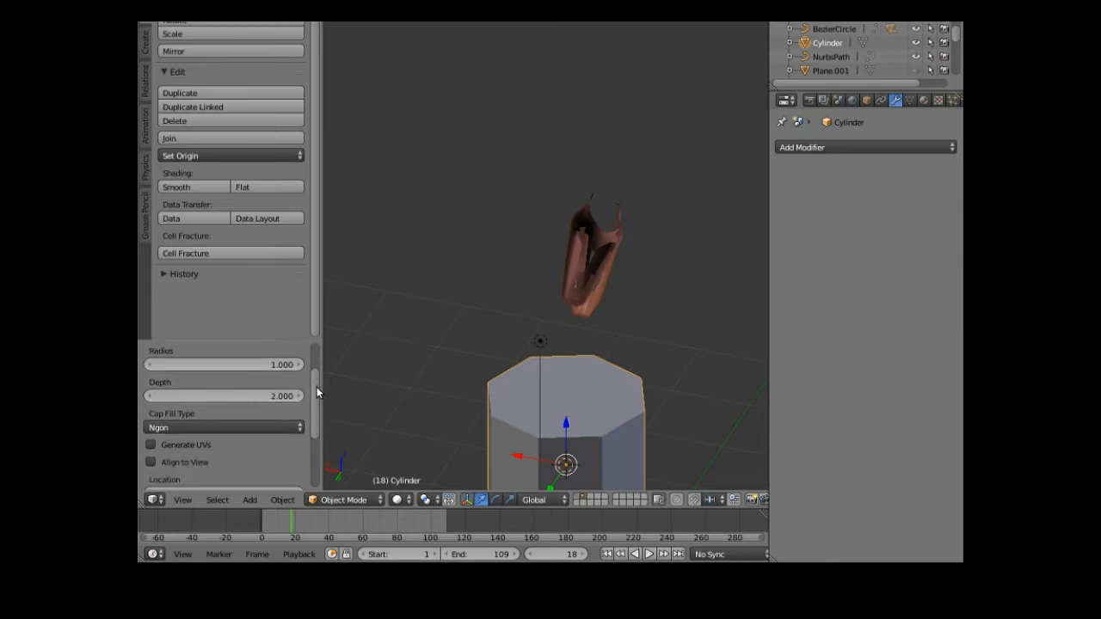
scroll(317, 392, down, 2)
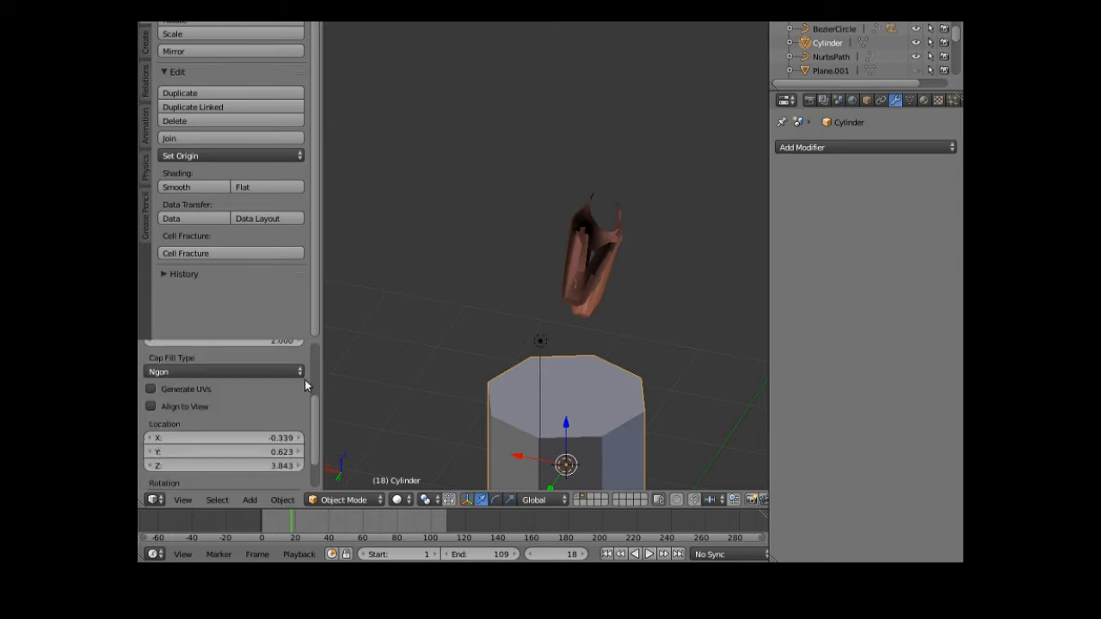
click(300, 373)
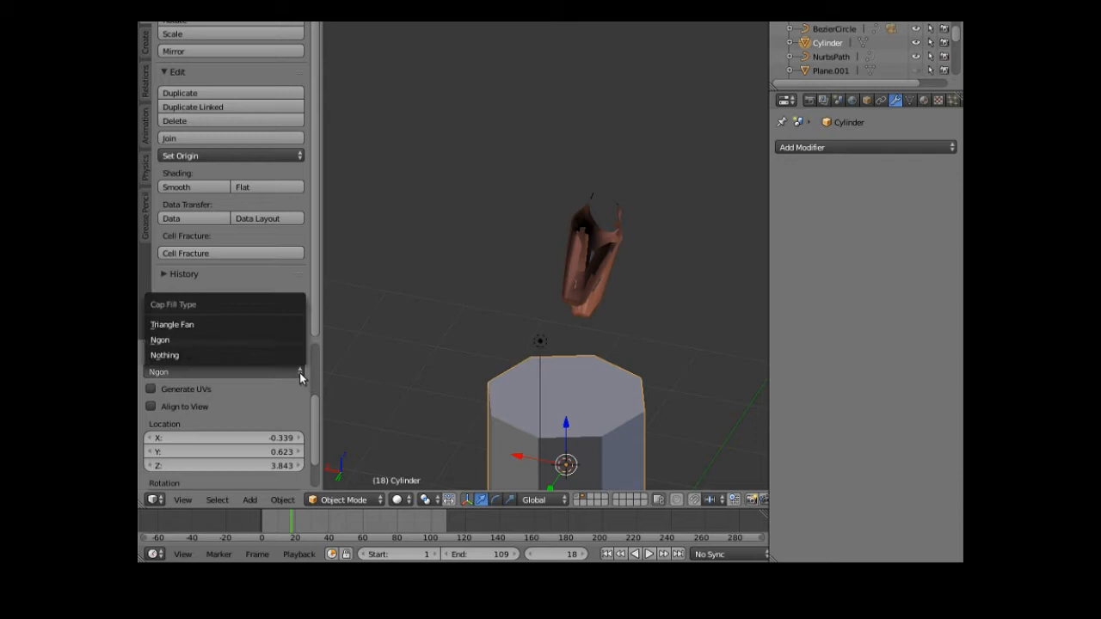
click(238, 354)
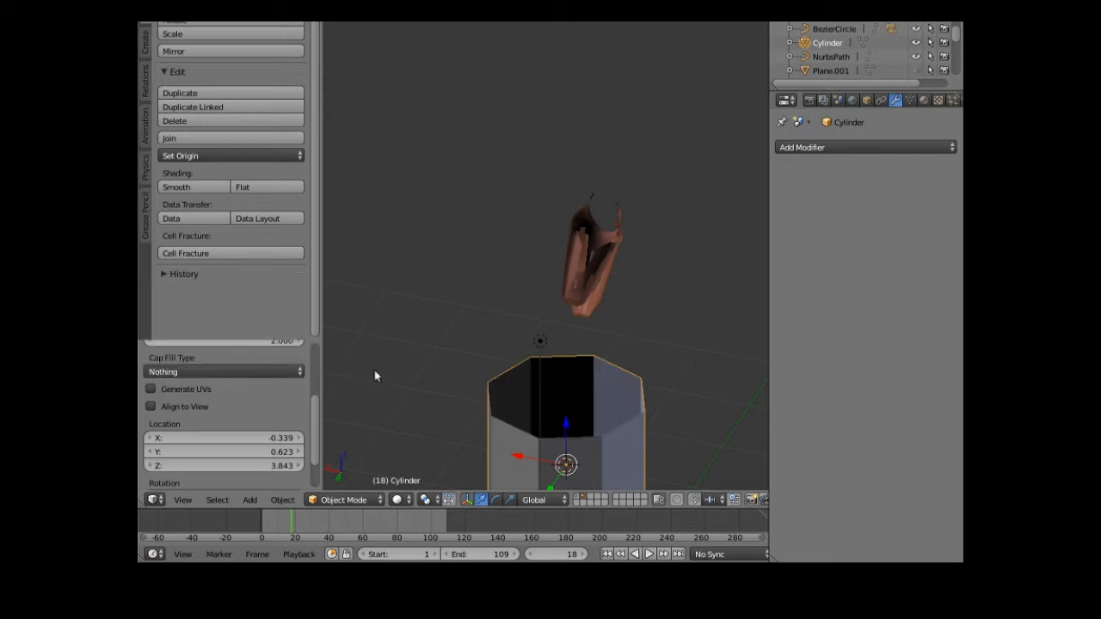
- Scale the open cylinder down uniformly to less than the head's height and shorten it slightly along Z
scroll(376, 373, down, 4)
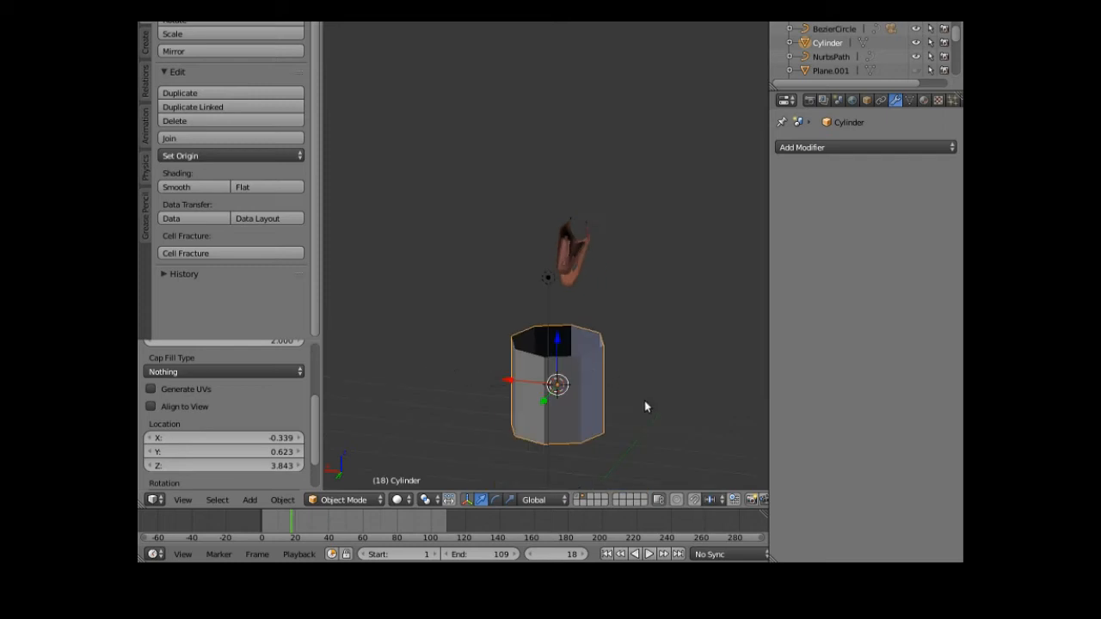
key(s)
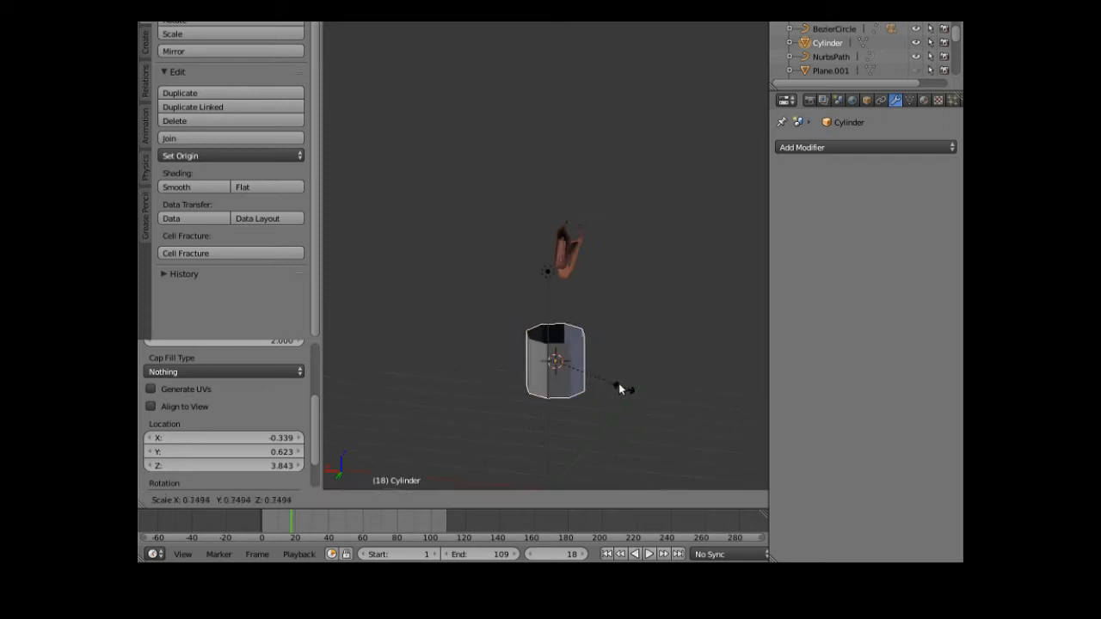
click(581, 372)
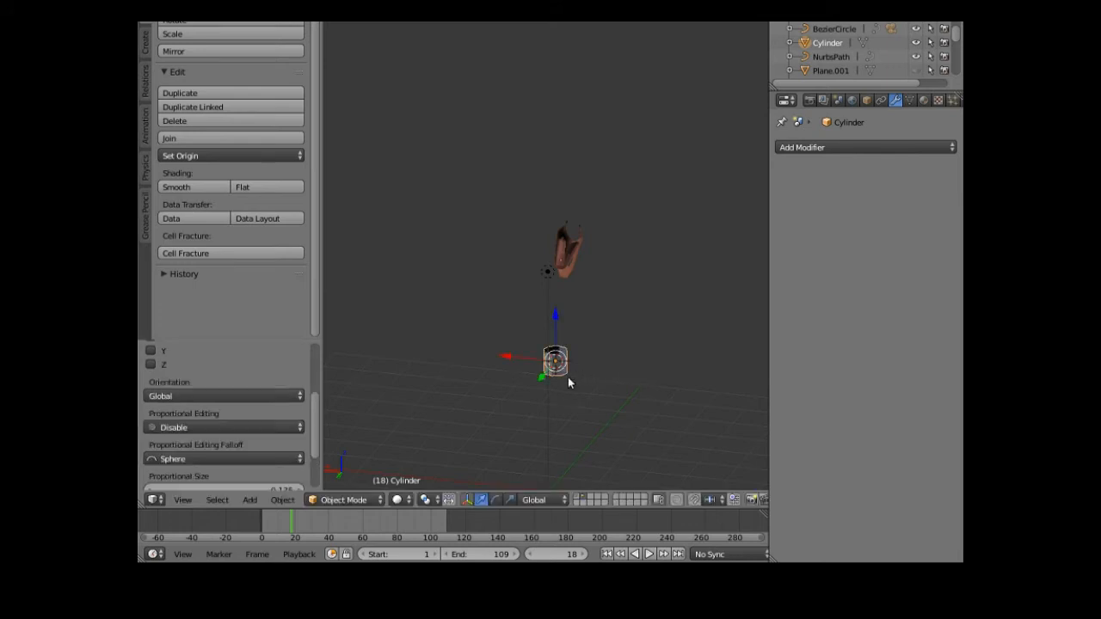
scroll(543, 411, up, 2)
scroll(542, 413, up, 2)
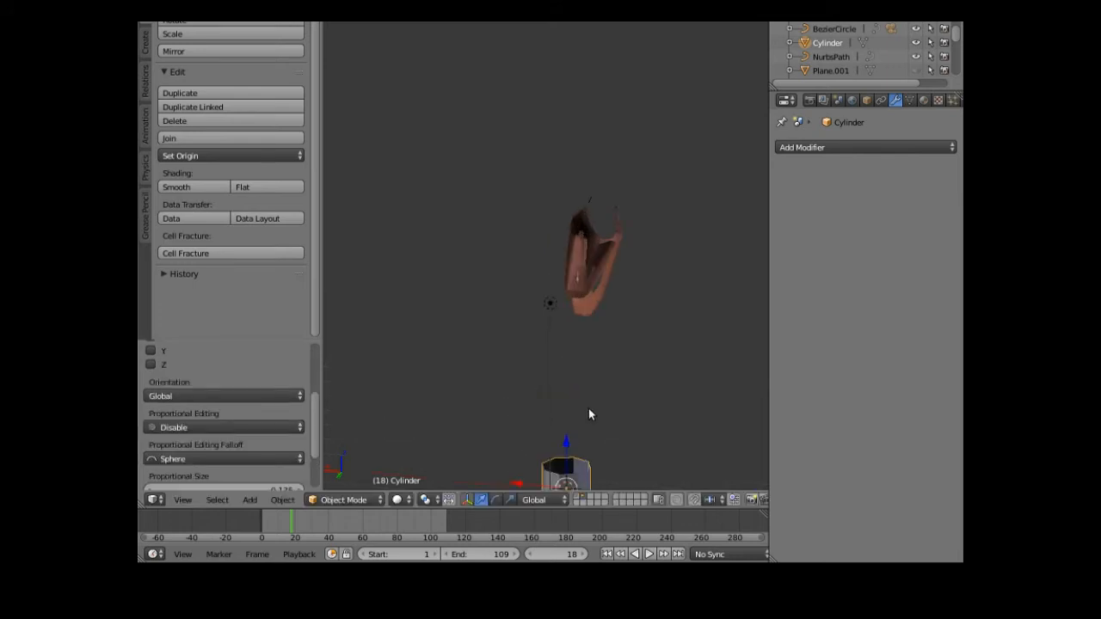
scroll(584, 408, down, 2)
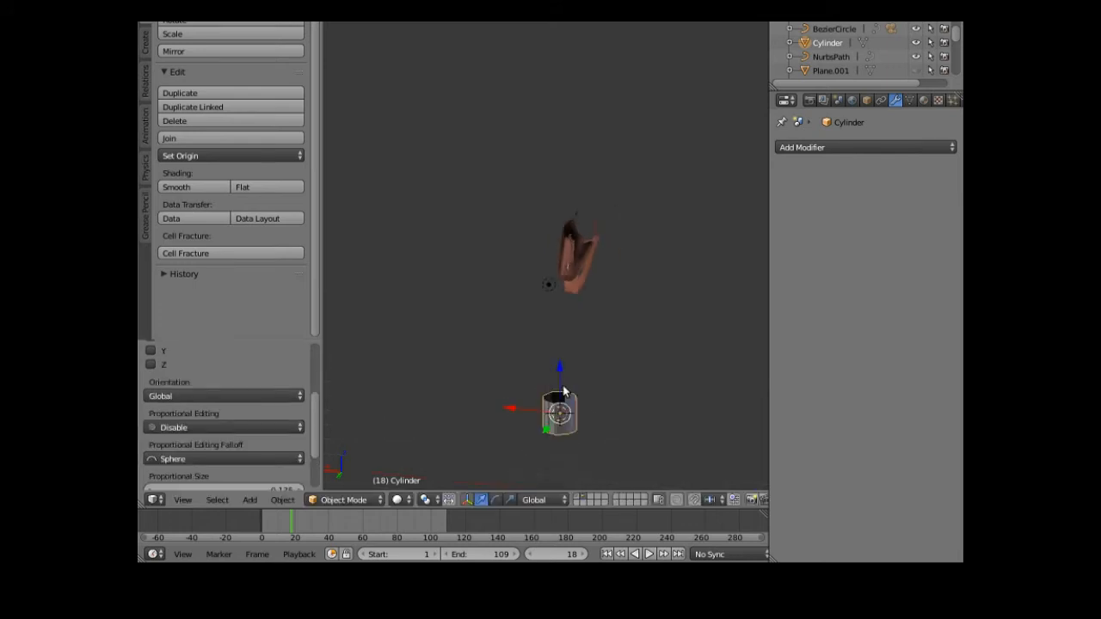
click(510, 500)
drag(560, 367, 560, 383)
- Rotate the cylinder 90° about the global X axis
text(rx)
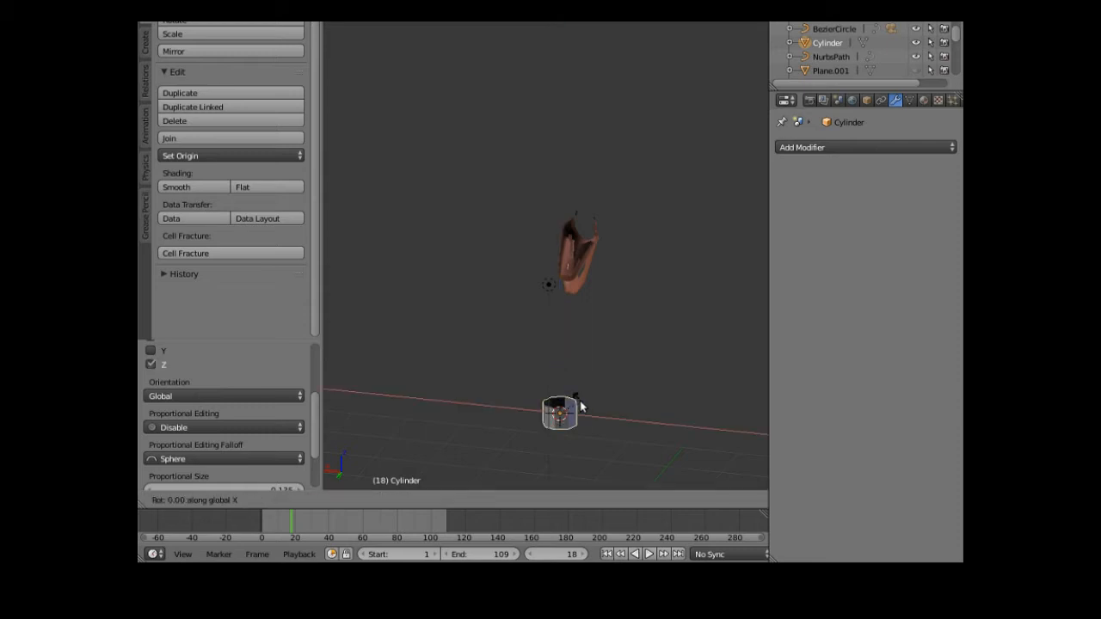
text(90)
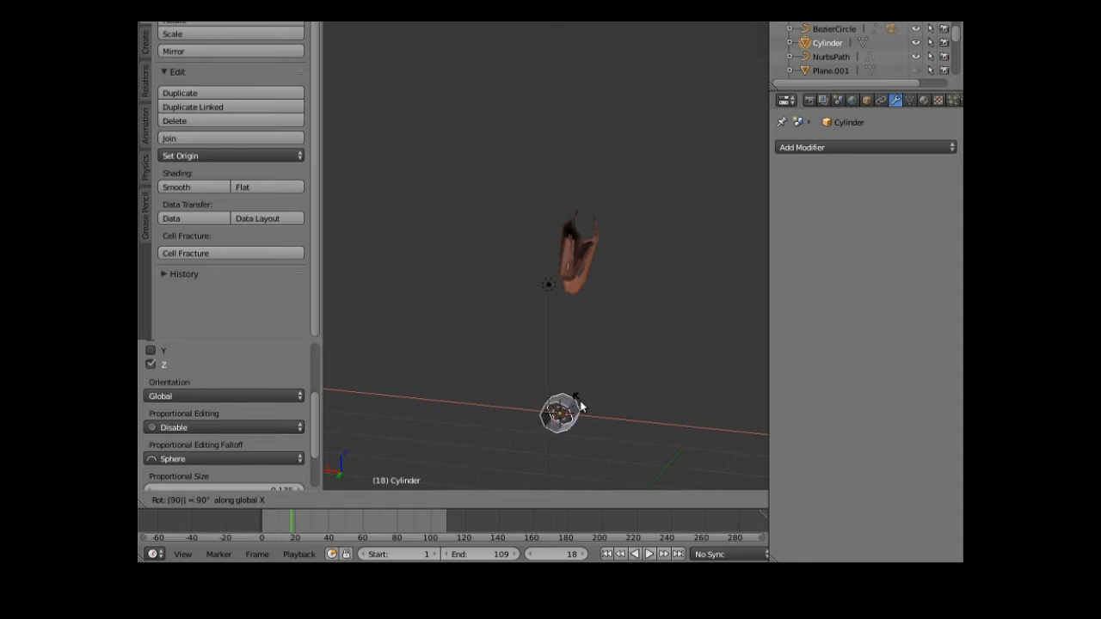
key(Return)
- Move the cylinder up along Z to just below the cut head and shift it along X to centre it
middle_drag(586, 434, 445, 405)
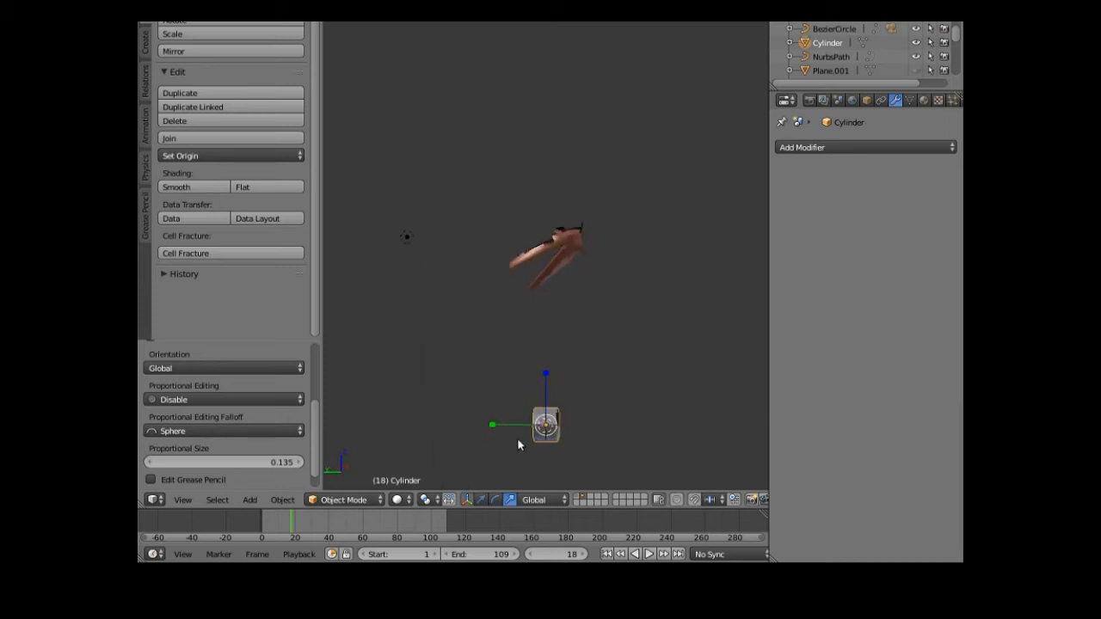
click(480, 499)
drag(544, 383, 565, 276)
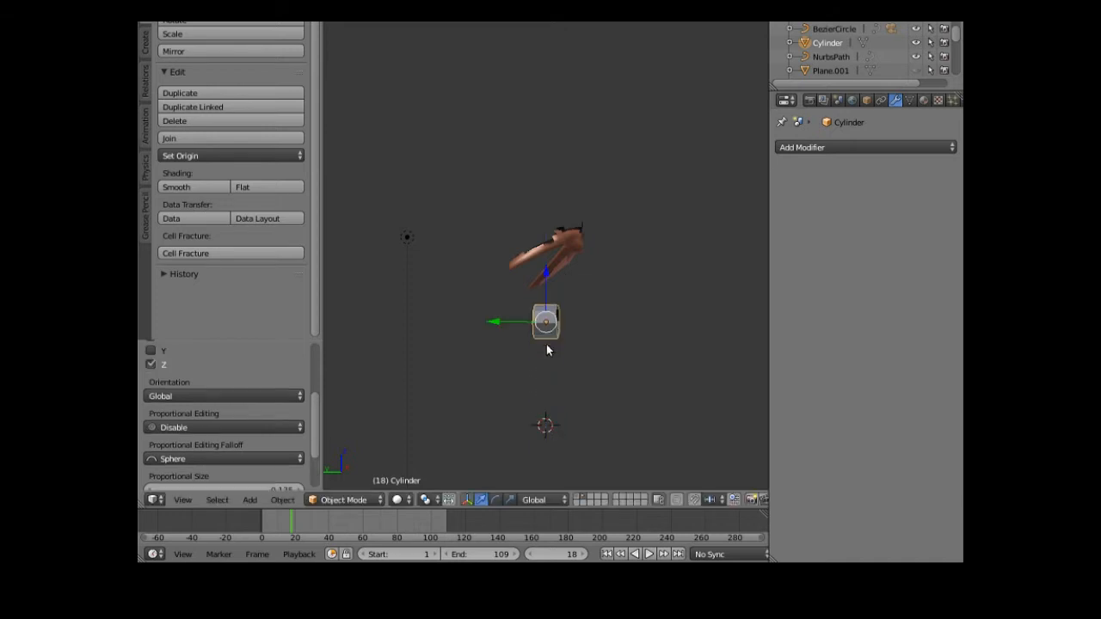
middle_drag(545, 378, 696, 363)
drag(509, 322, 523, 321)
middle_drag(548, 352, 559, 361)
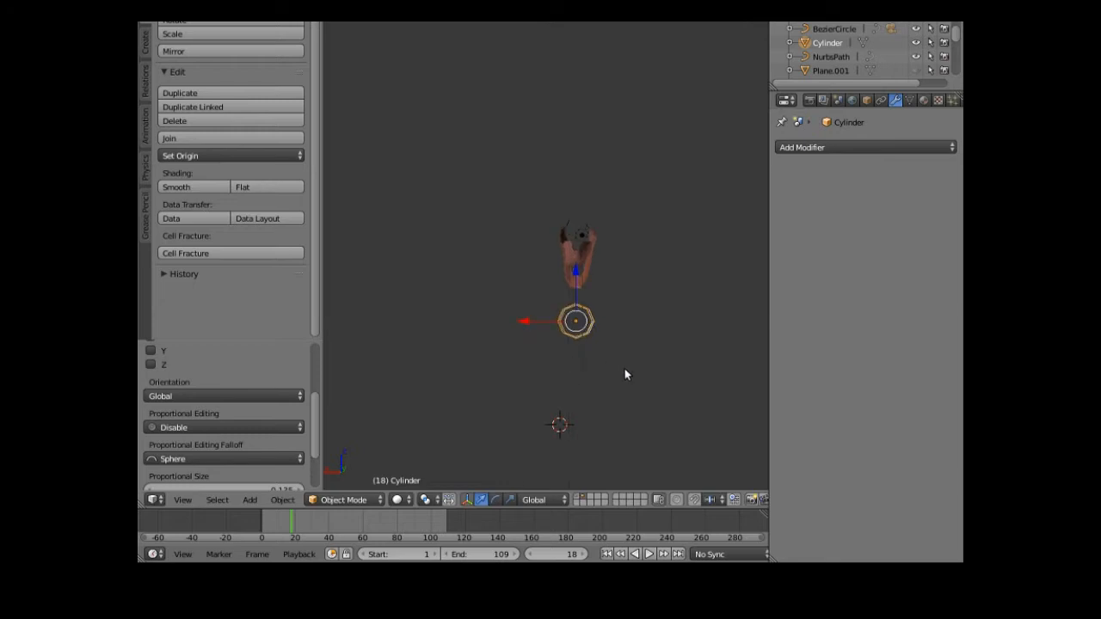
- Scale the cylinder uniformly to about 0.70 and flatten it along global Y to about 0.55, making a thin ring
key(s)
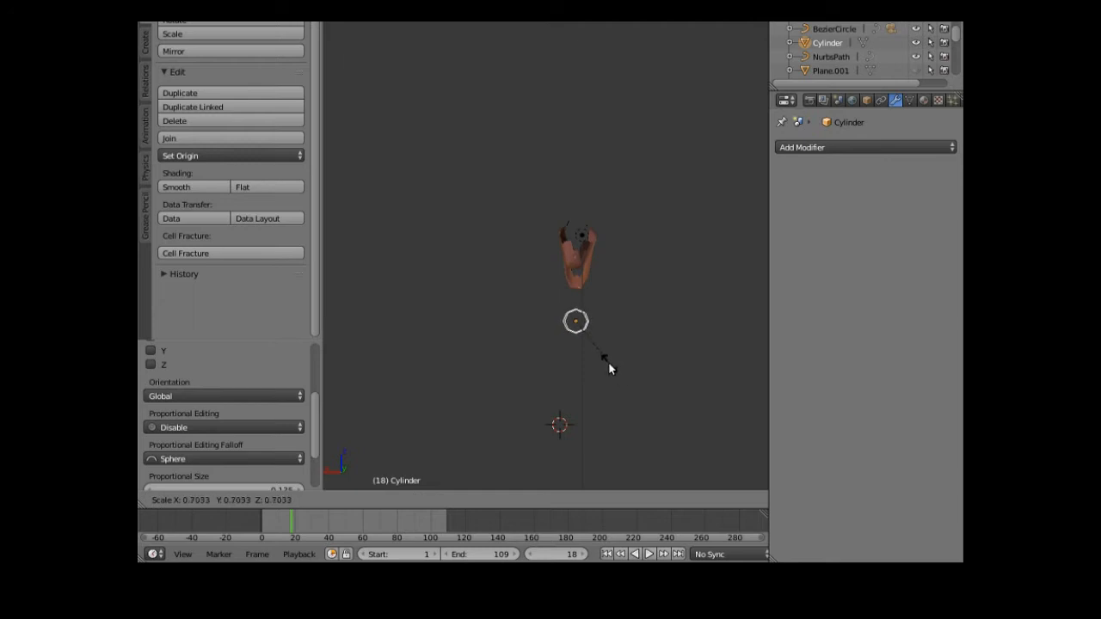
click(610, 364)
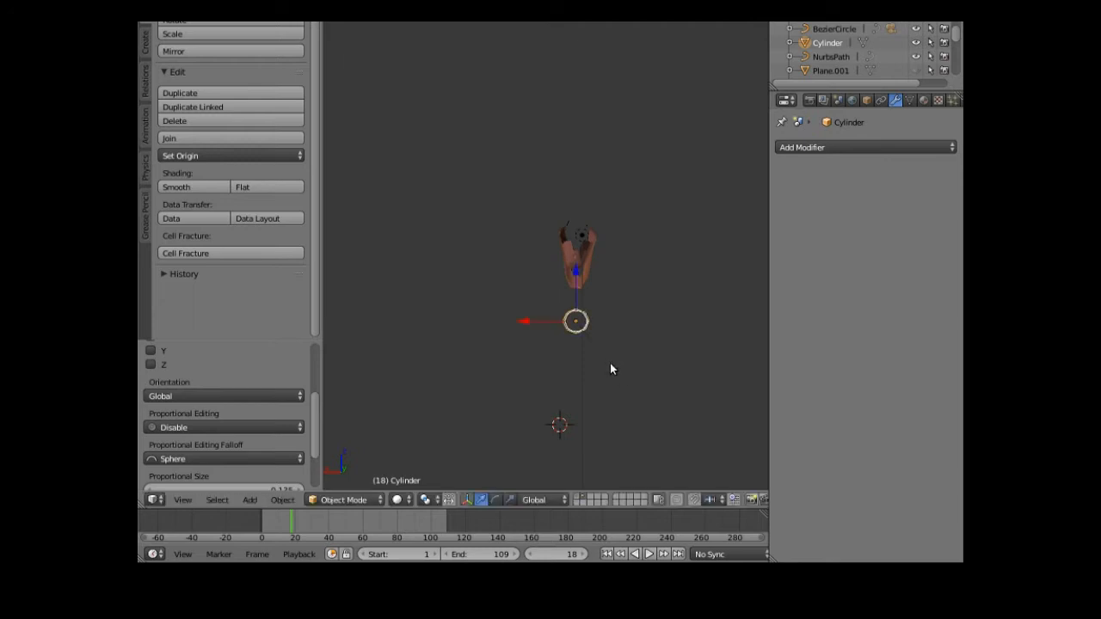
scroll(577, 382, up, 4)
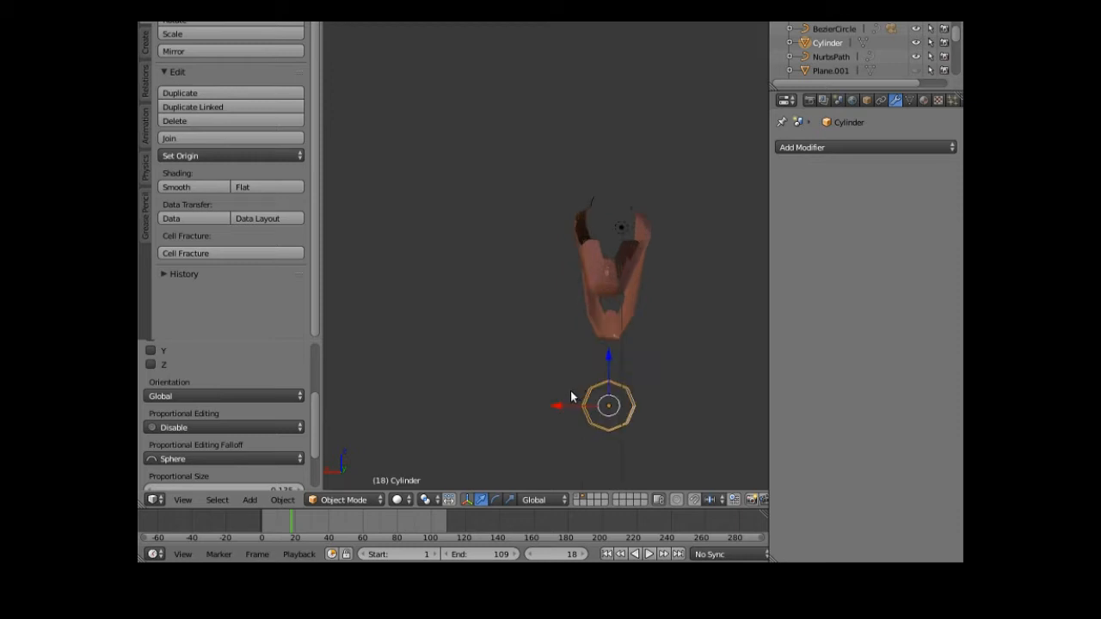
middle_drag(563, 406, 473, 424)
click(510, 498)
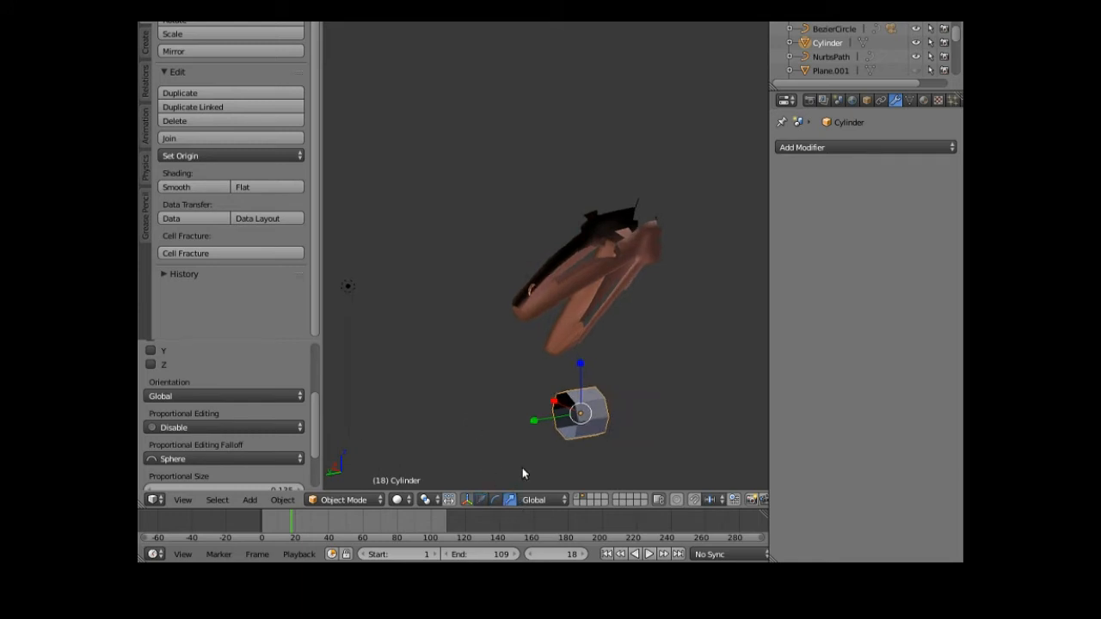
drag(535, 425, 553, 418)
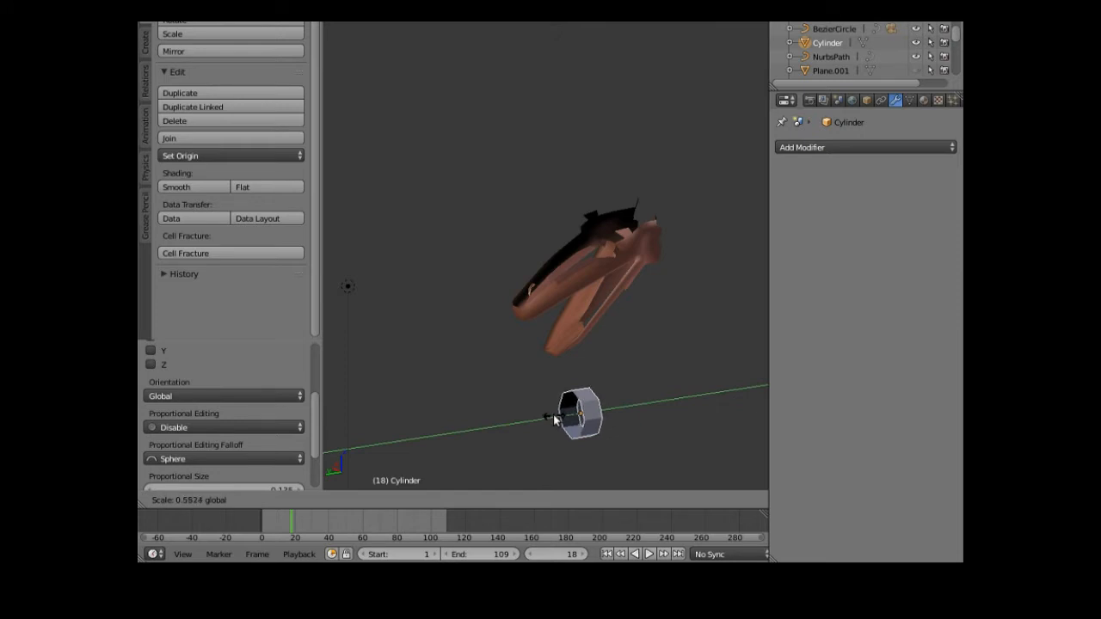
drag(547, 433, 556, 439)
- Widen the ring slightly along X and stretch it a little along Z
middle_drag(556, 439, 661, 359)
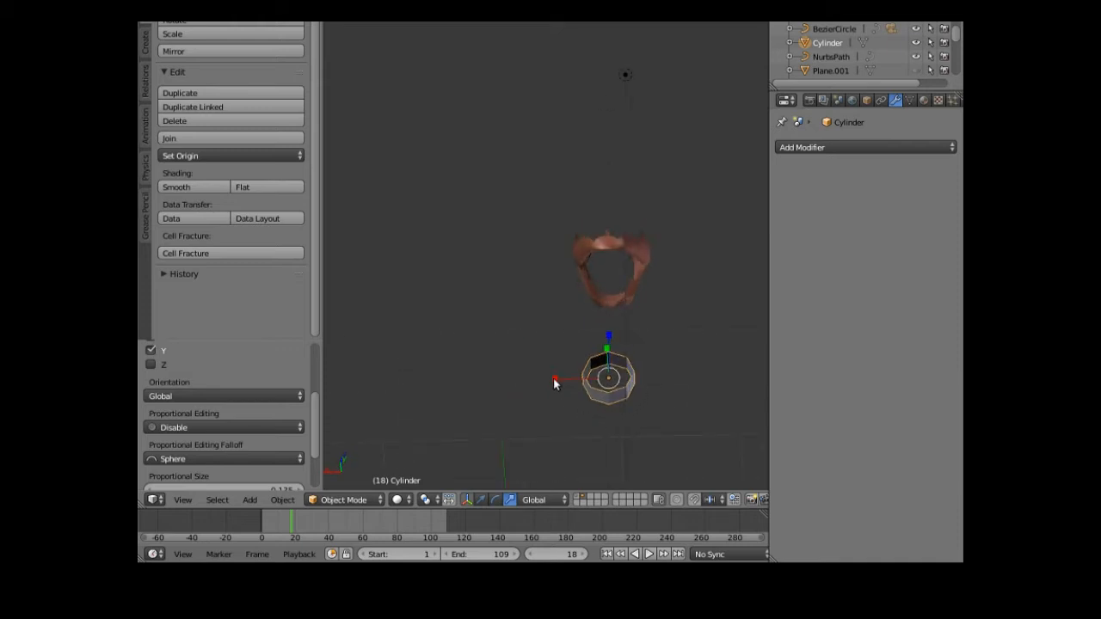
drag(553, 380, 543, 380)
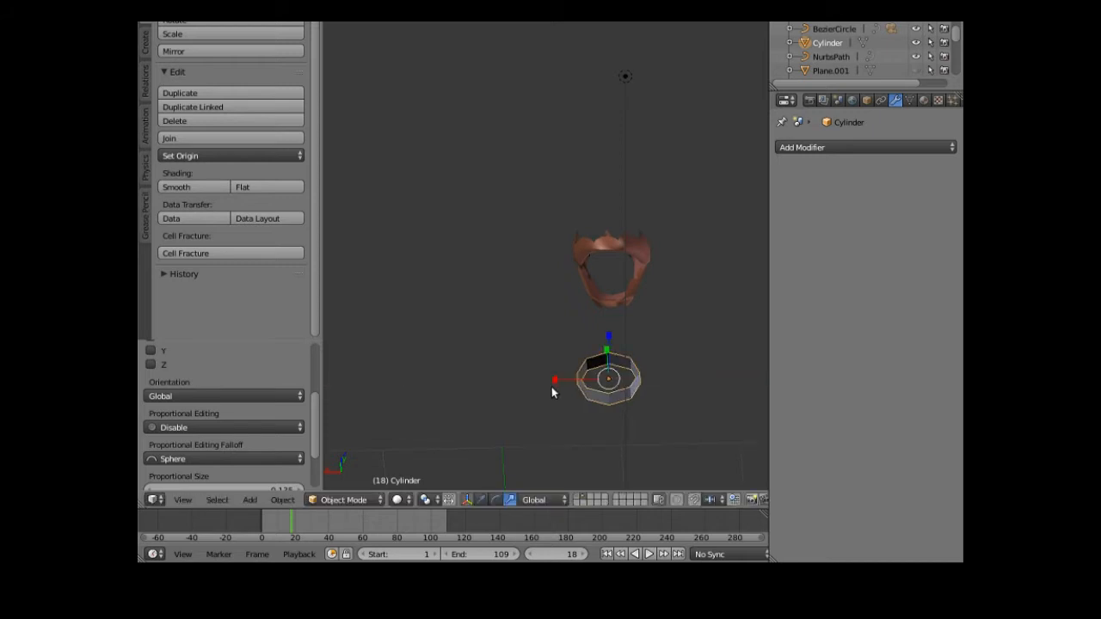
middle_drag(576, 407, 573, 464)
drag(608, 354, 605, 356)
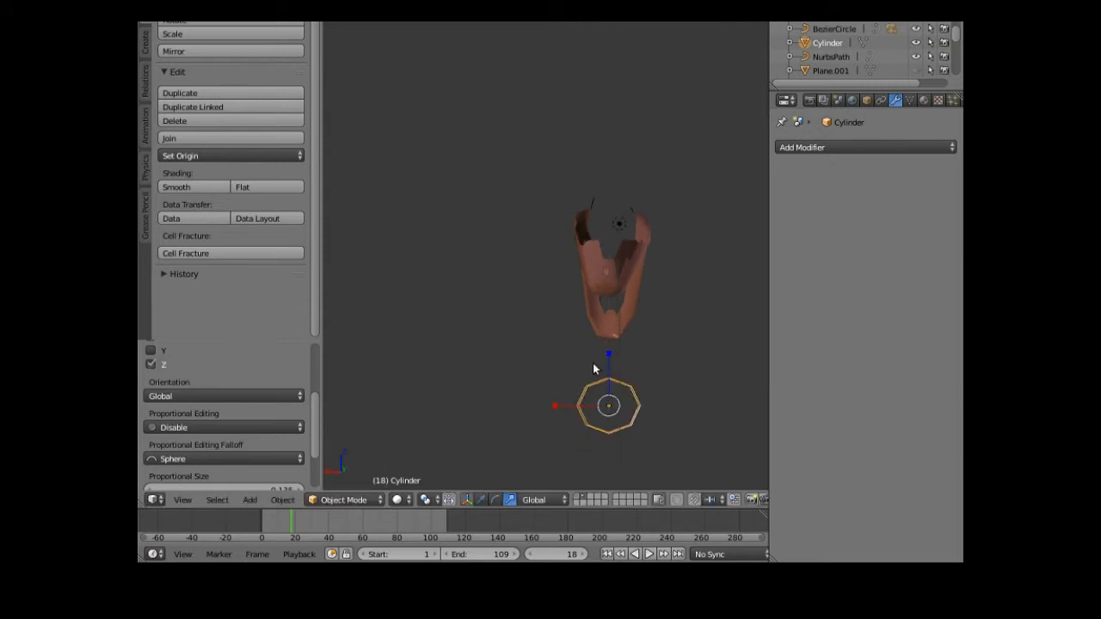
- Enter Edit Mode on the ring and select the whole edge loop around its front opening
middle_drag(547, 415, 554, 416)
middle_drag(531, 415, 514, 423)
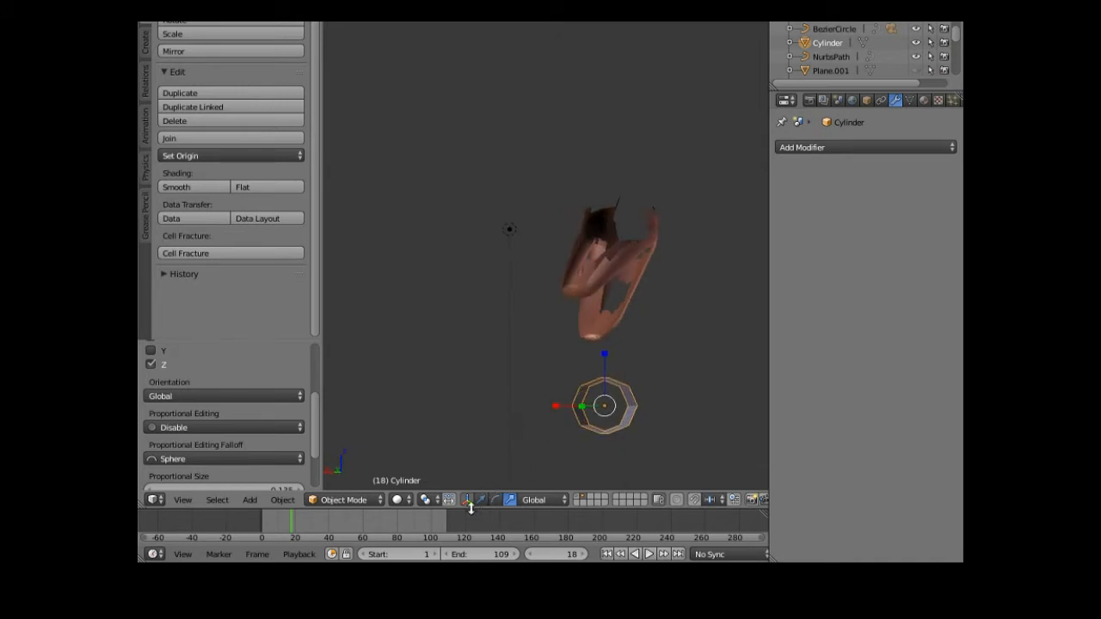
click(362, 505)
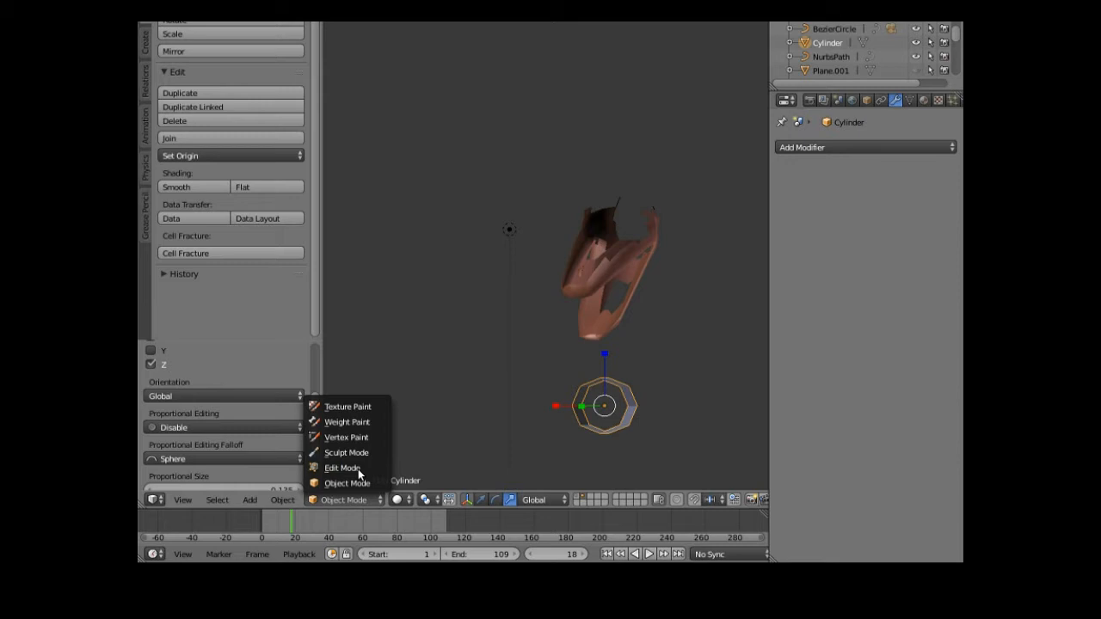
click(361, 468)
scroll(521, 453, up, 1)
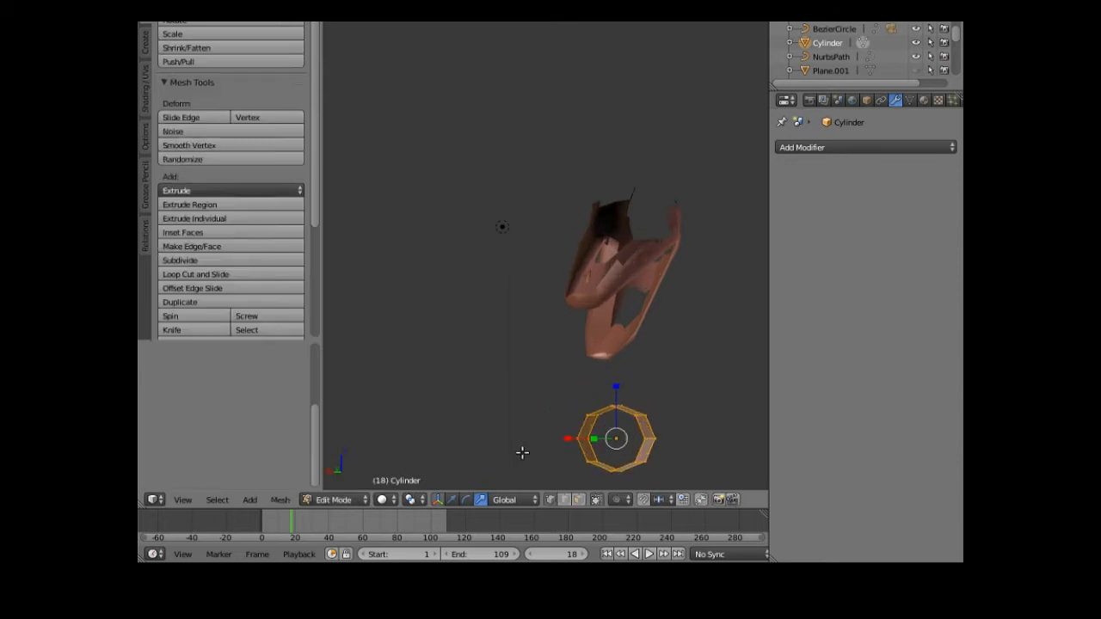
scroll(577, 386, down, 1)
right_click(580, 386)
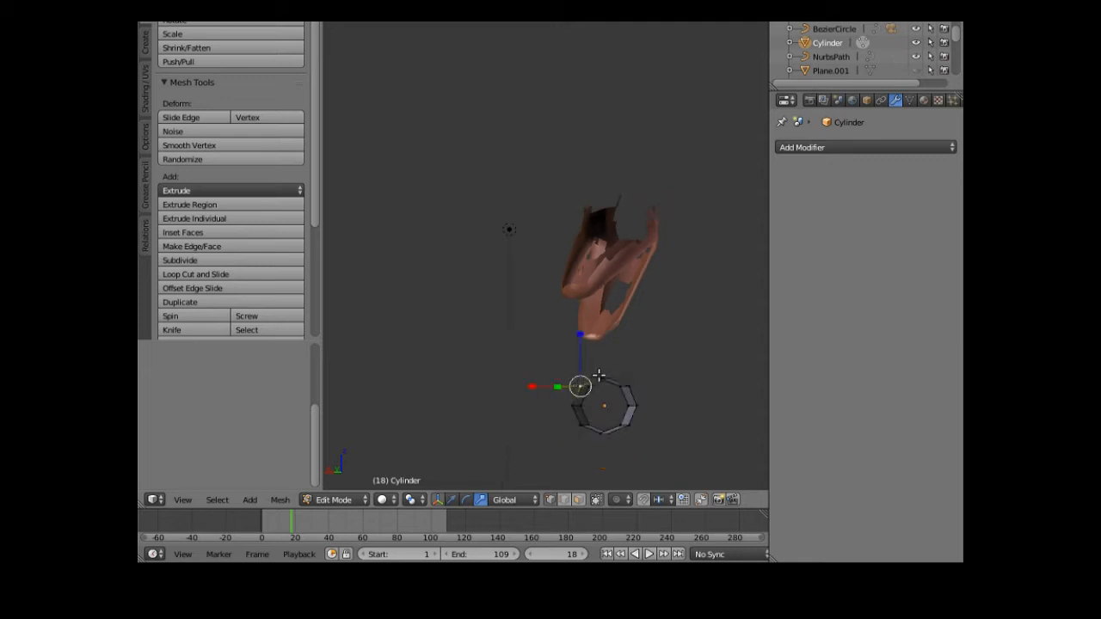
shift+right_click(599, 376)
click(217, 500)
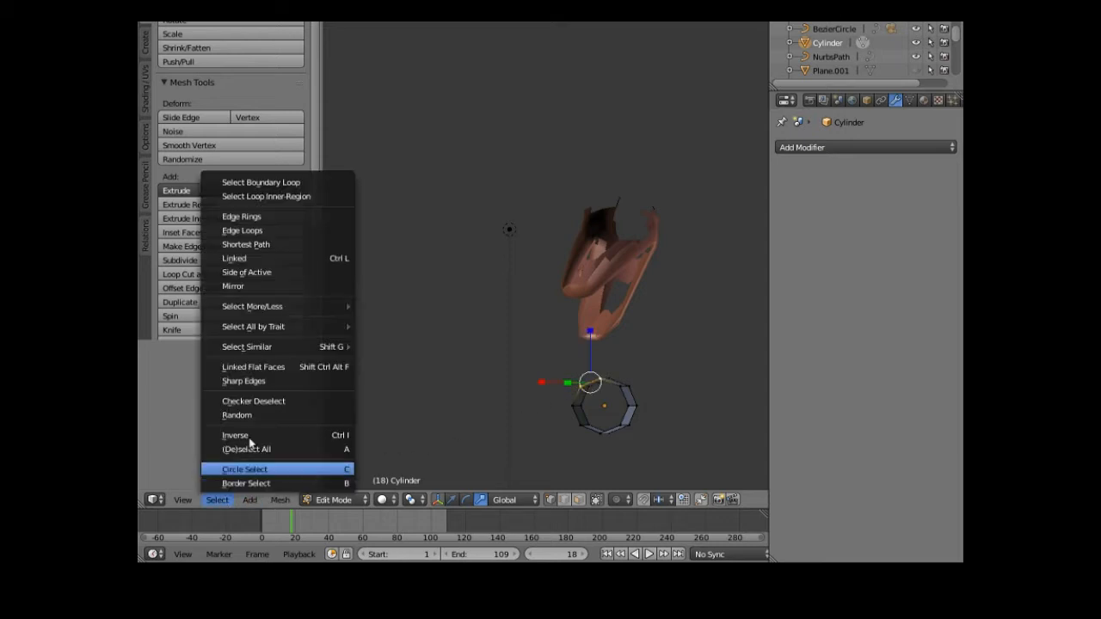
click(304, 230)
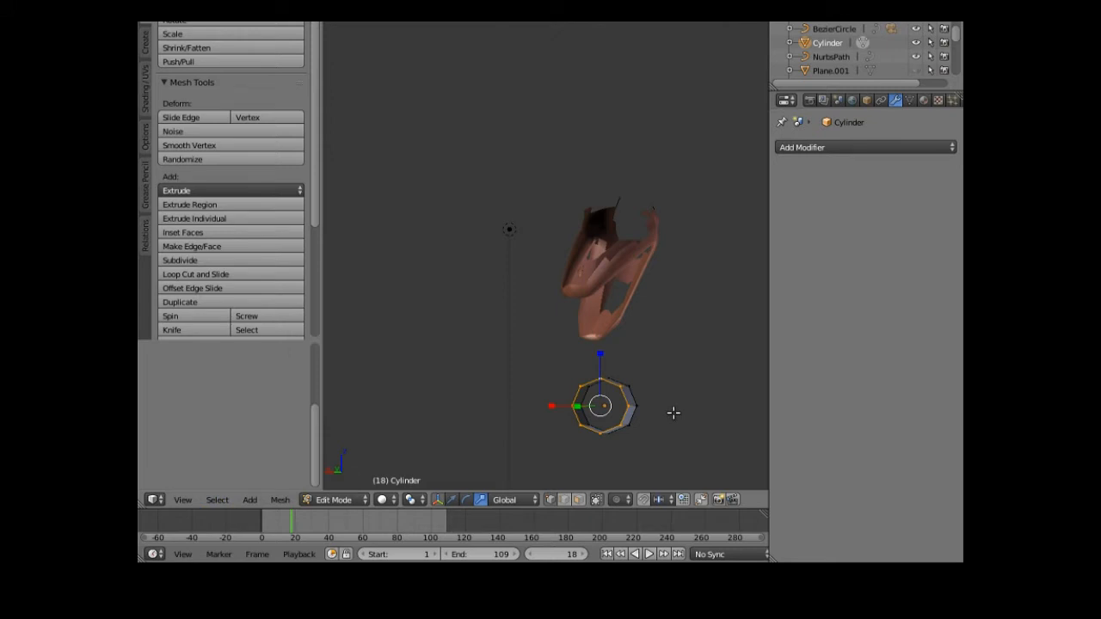
- Extrude the front edge loop in place and scale it uniformly to about 0.70 to form an inward rim
key(e)
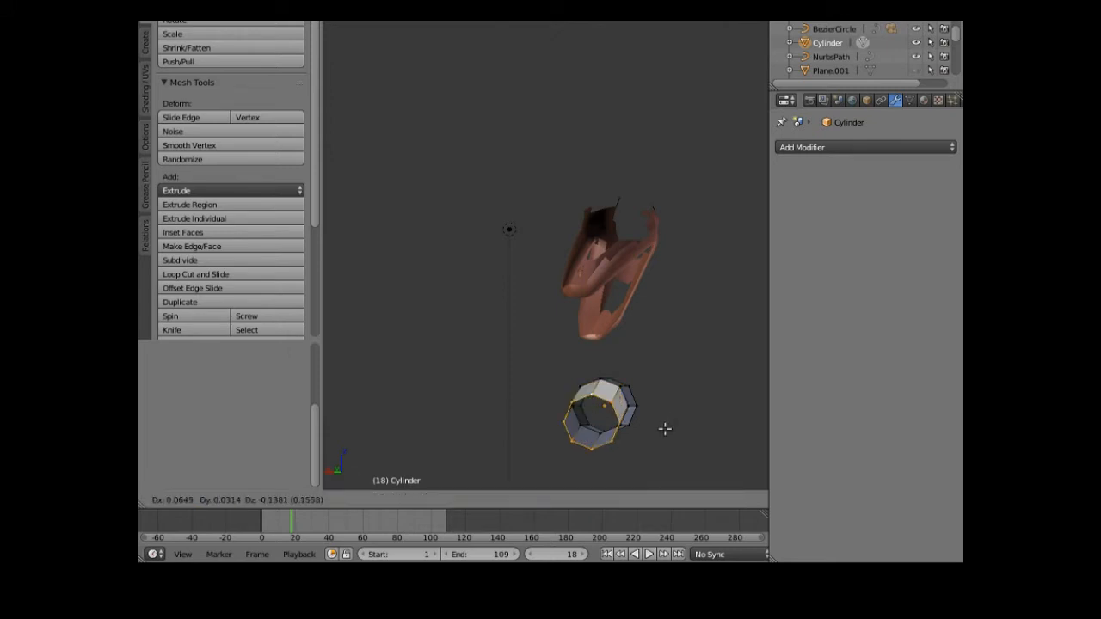
right_click(664, 428)
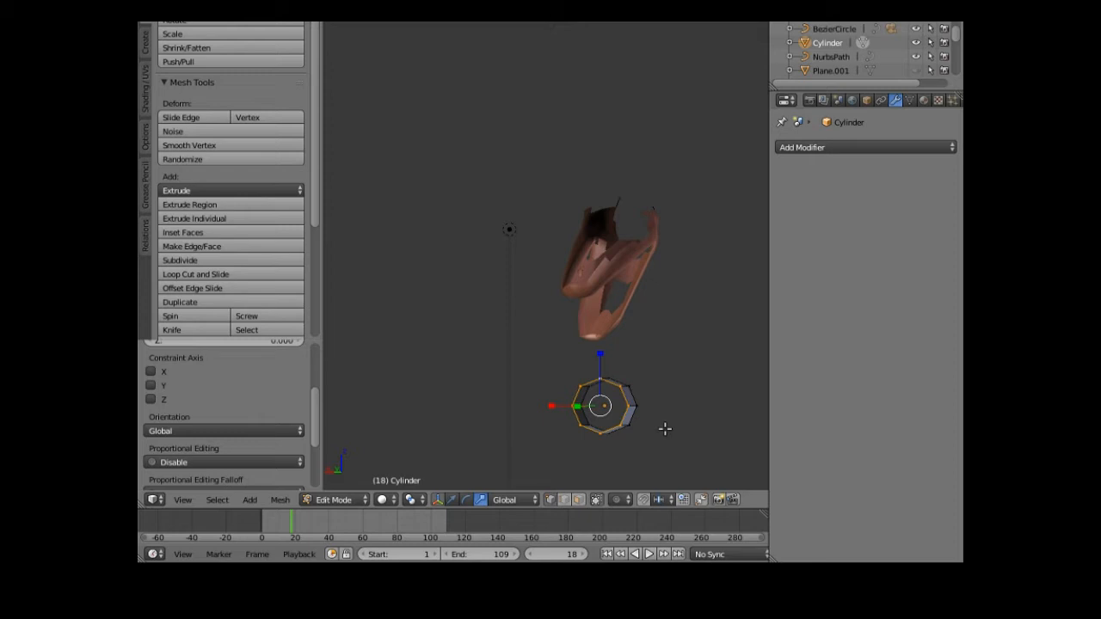
key(s)
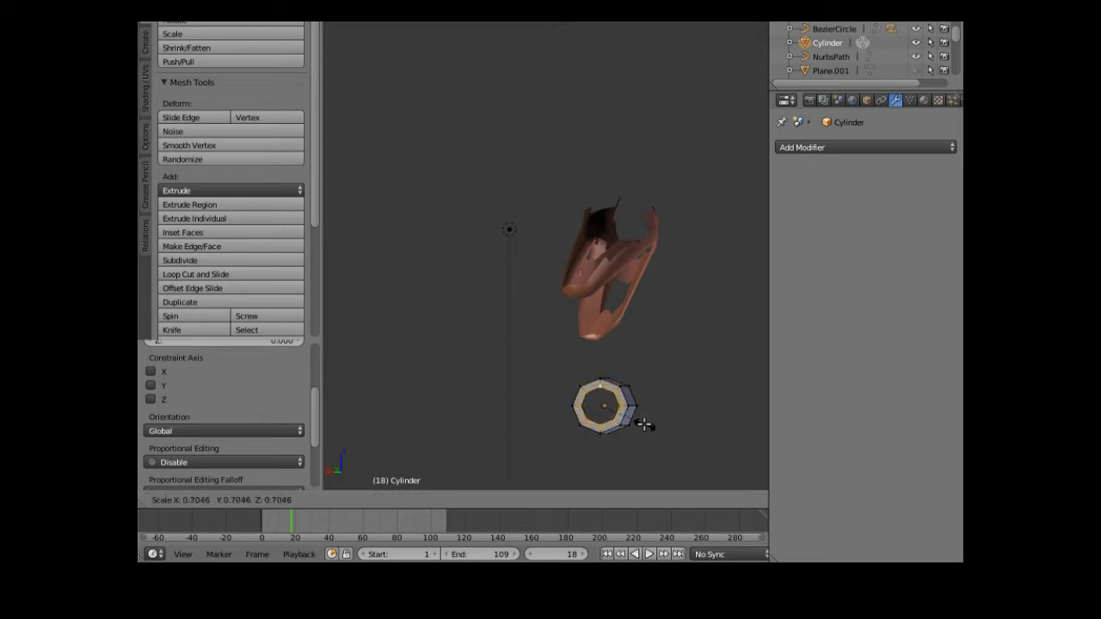
click(643, 424)
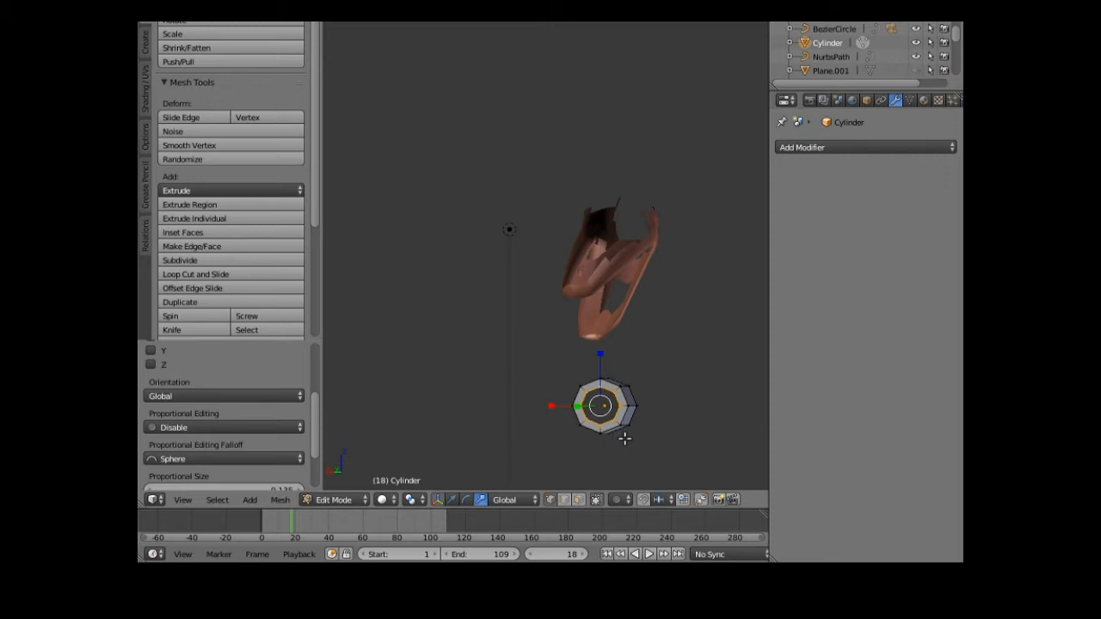
- Move the rim's inner edge loop slightly inward along global Y so the front face is recessed
middle_drag(647, 430, 564, 450)
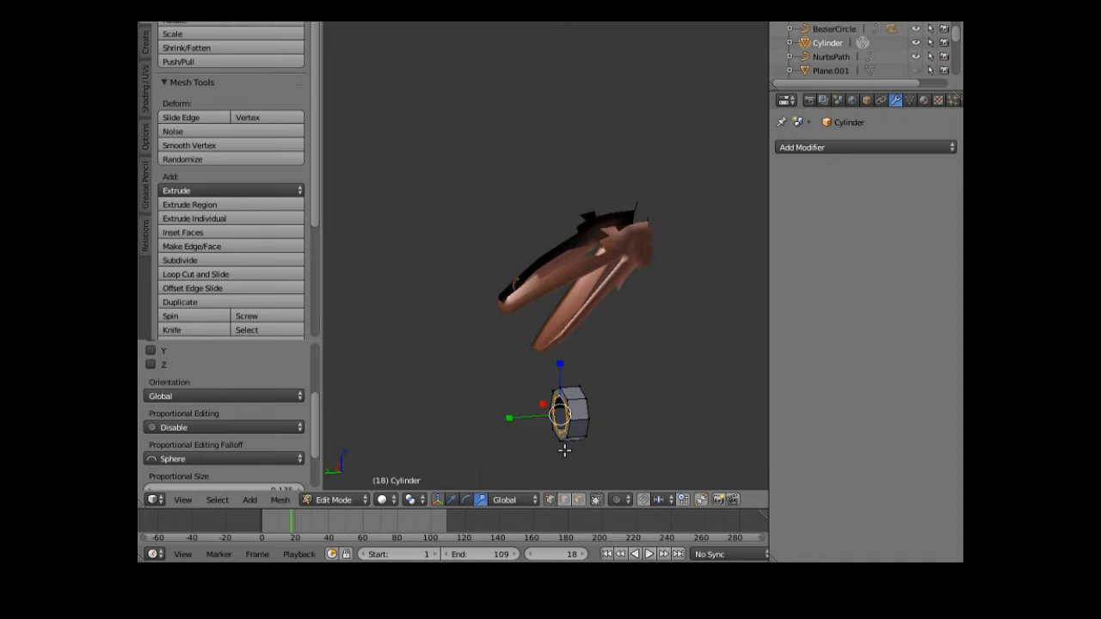
click(453, 502)
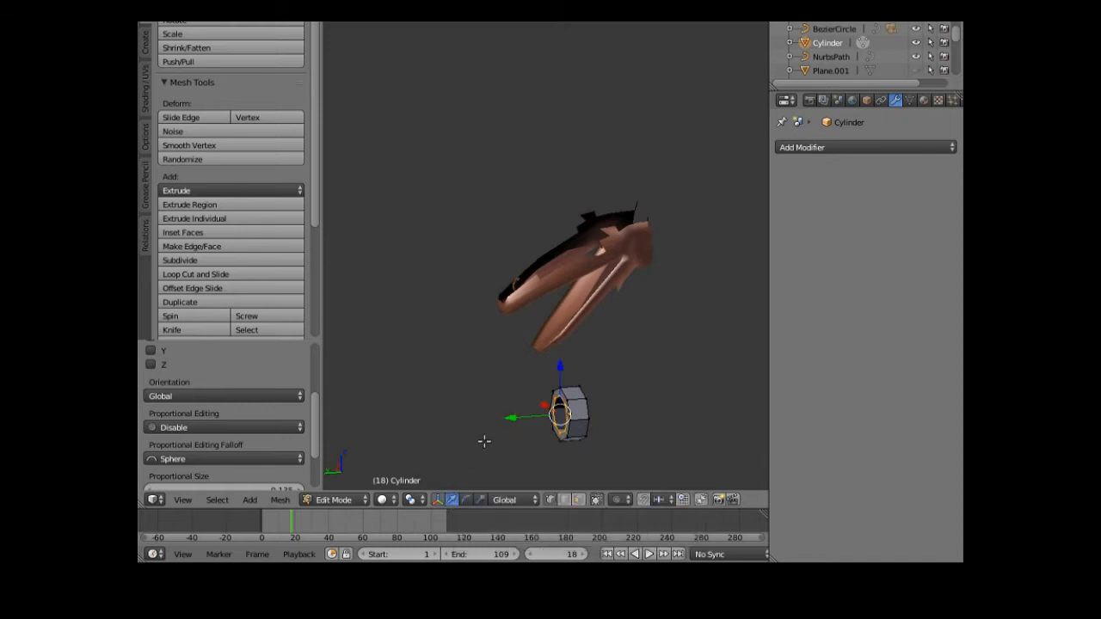
drag(512, 417, 514, 417)
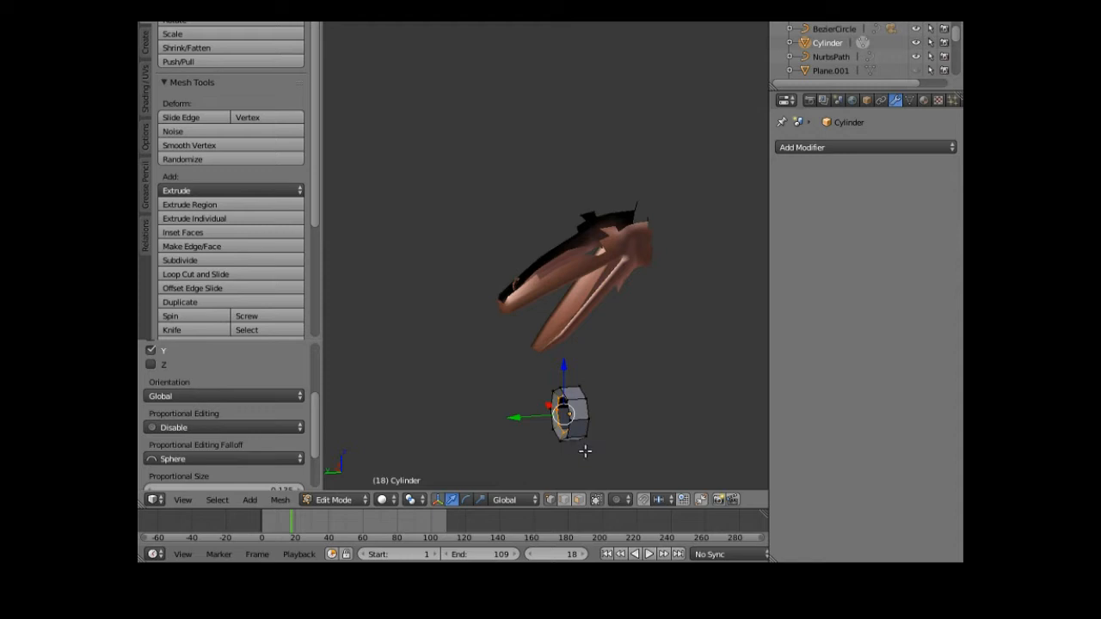
- Extrude the inner edge loop backward along global Y until it forms a tube protruding past the ring's rear
key(g)
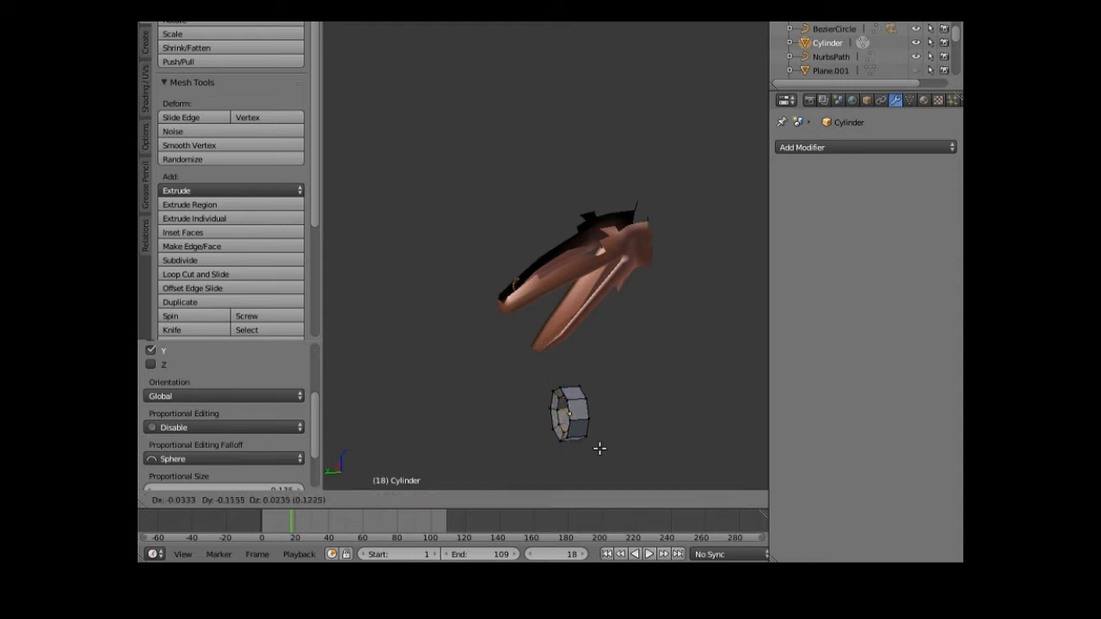
click(599, 448)
drag(507, 416, 514, 421)
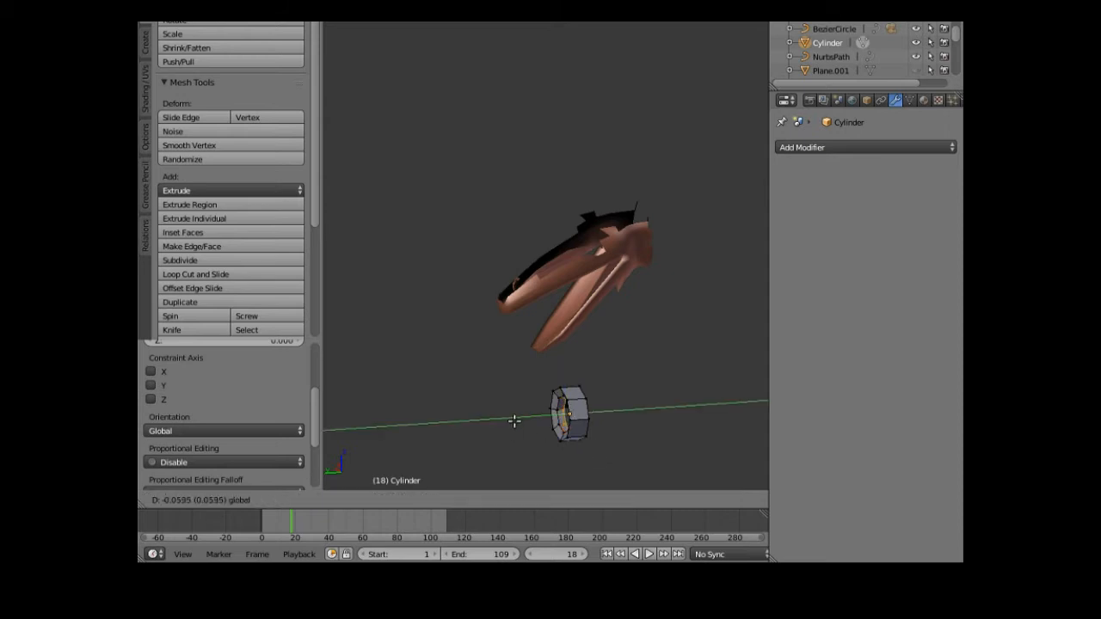
drag(514, 420, 535, 415)
- Scale the rear end loop of the tube along global Z to about 0.91
middle_drag(602, 456, 442, 452)
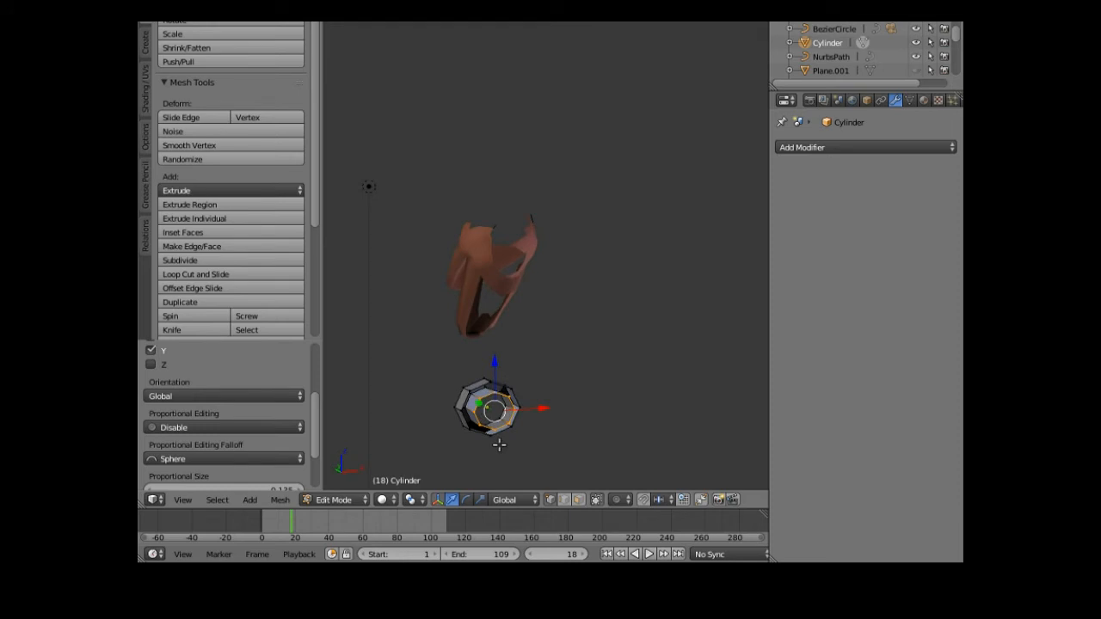
click(480, 500)
drag(494, 361, 499, 364)
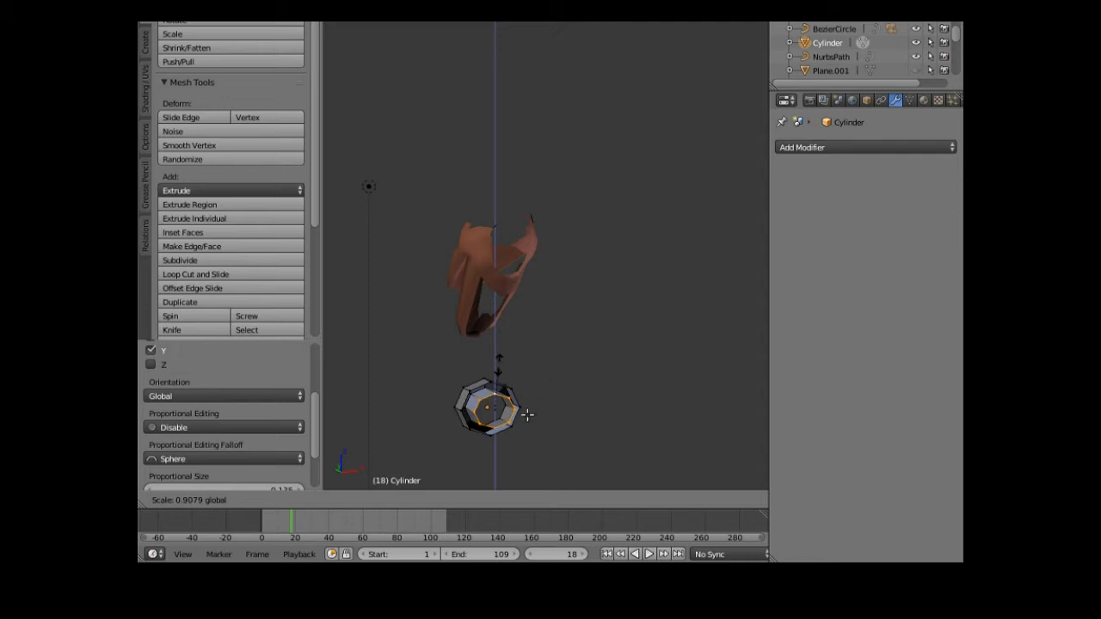
click(501, 442)
- Add a loop cut around the tube, slide it toward the rear end with factor -0.683, and scale it to about 0.85
middle_drag(501, 442, 615, 431)
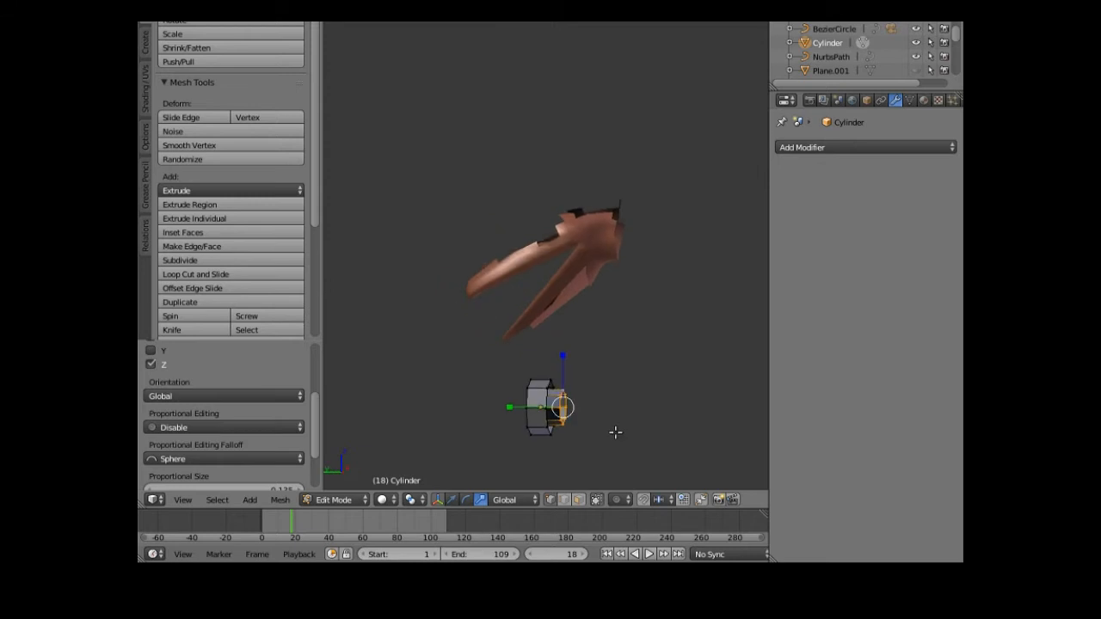
scroll(594, 450, up, 3)
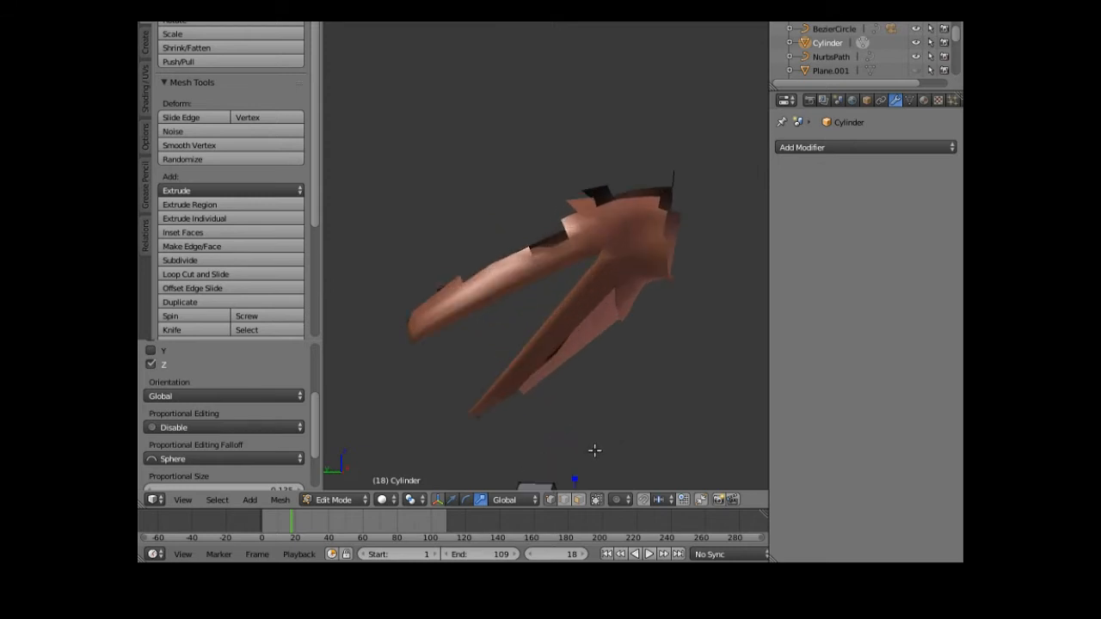
shift+middle_drag(590, 454, 581, 298)
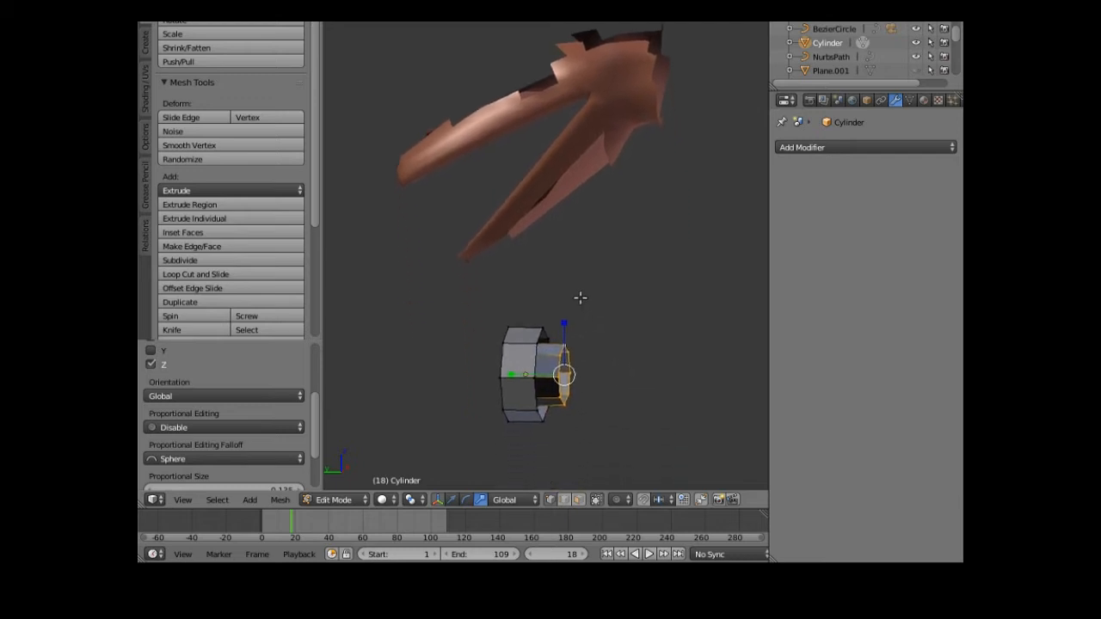
click(211, 274)
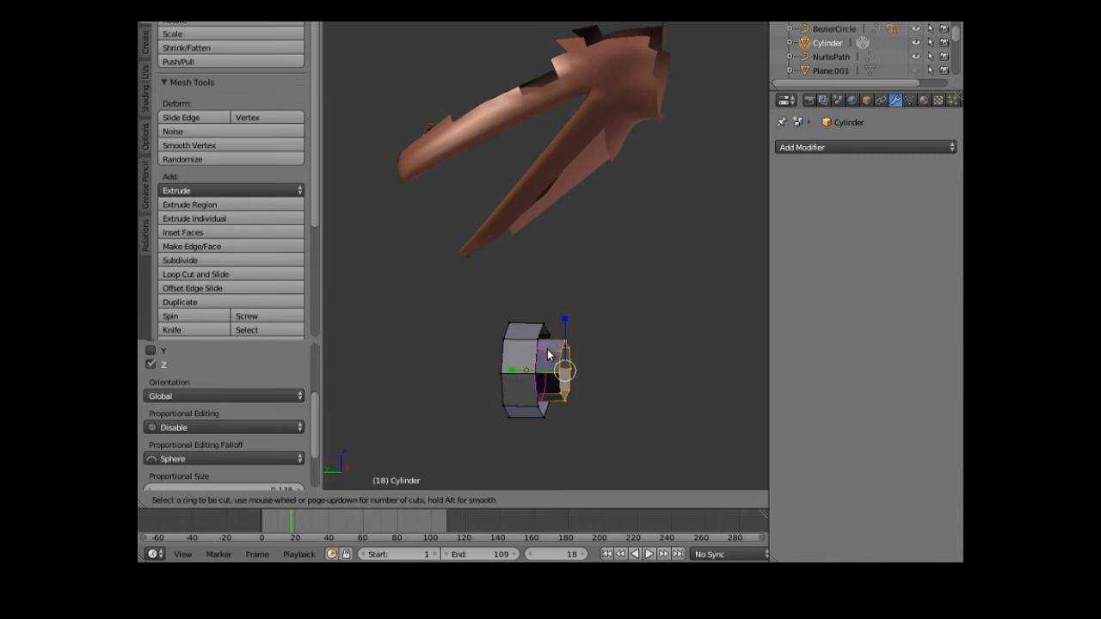
click(548, 354)
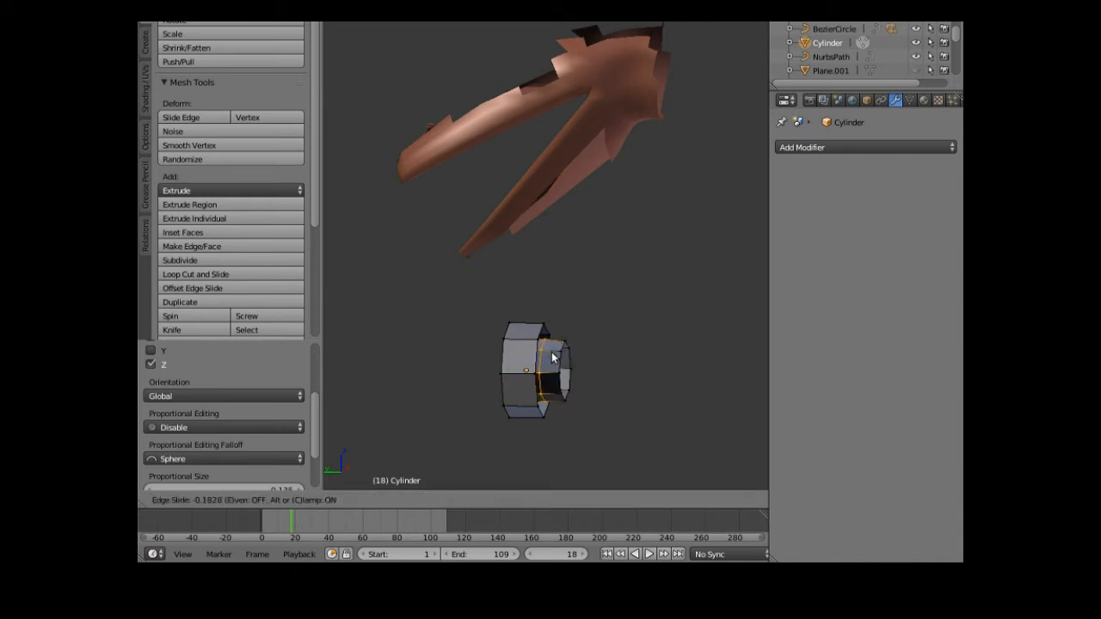
click(566, 357)
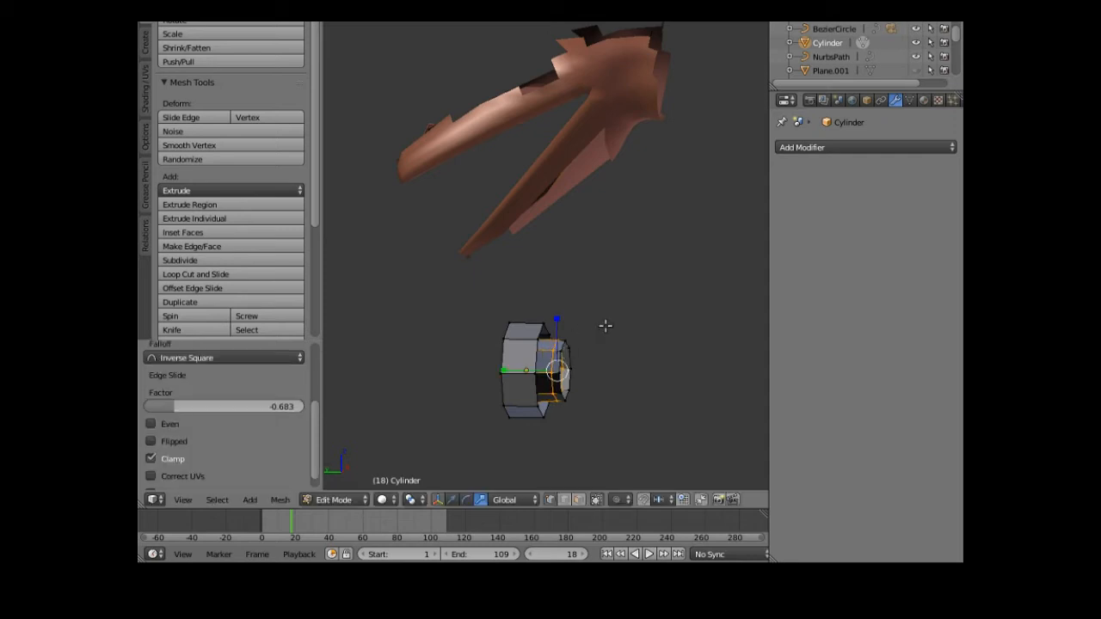
key(s)
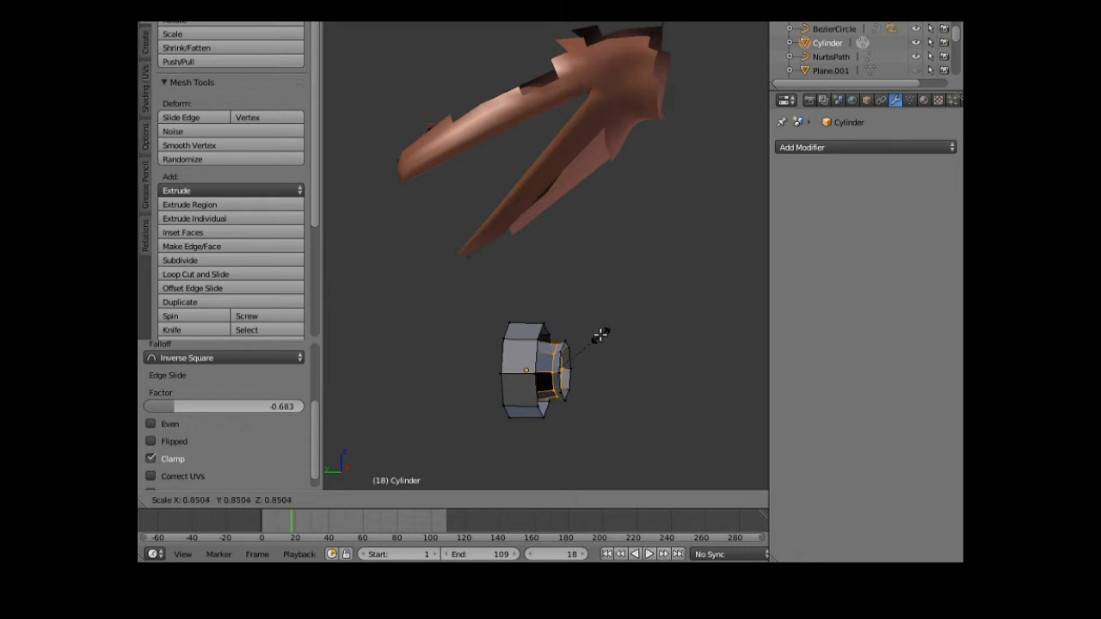
click(600, 334)
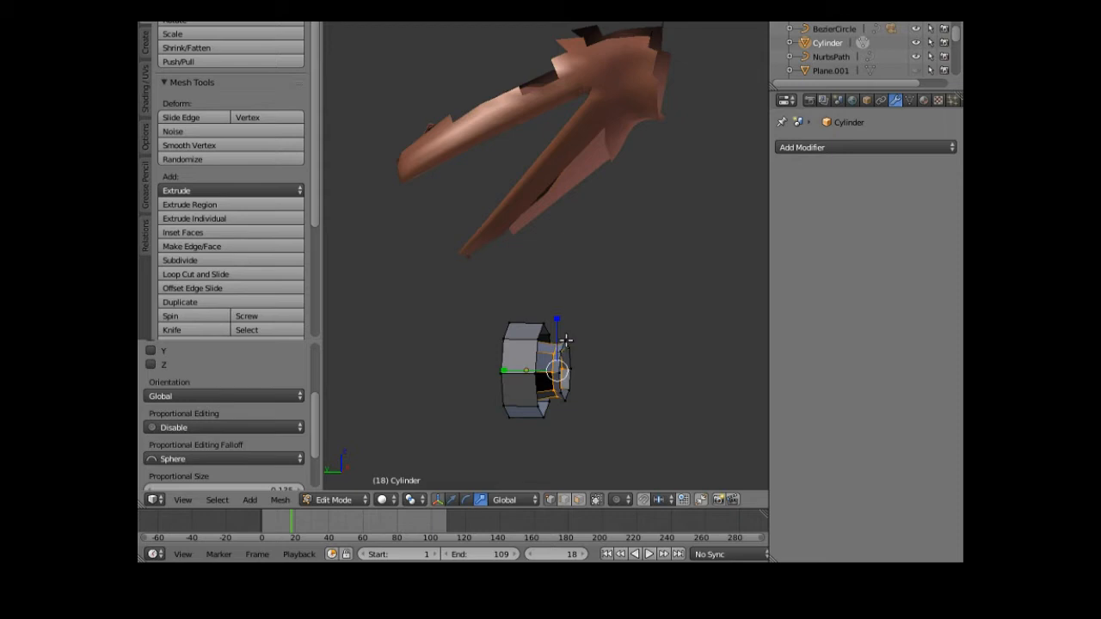
- Extrude the tube's rear end edge loop a little further back along global Y and scale it to about 0.82
right_click(565, 343)
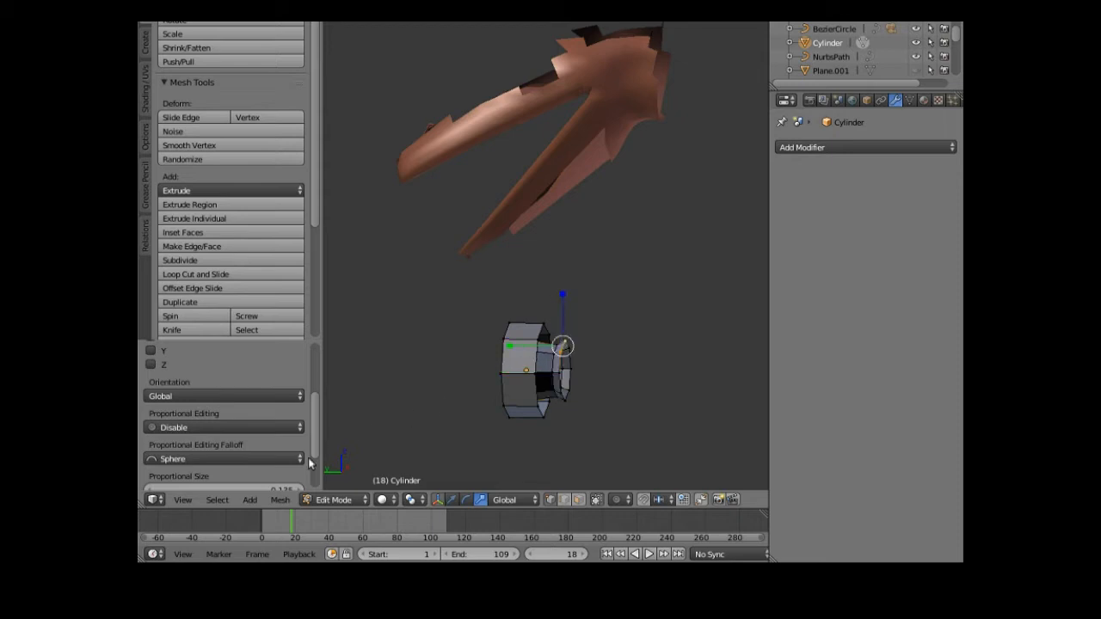
click(217, 499)
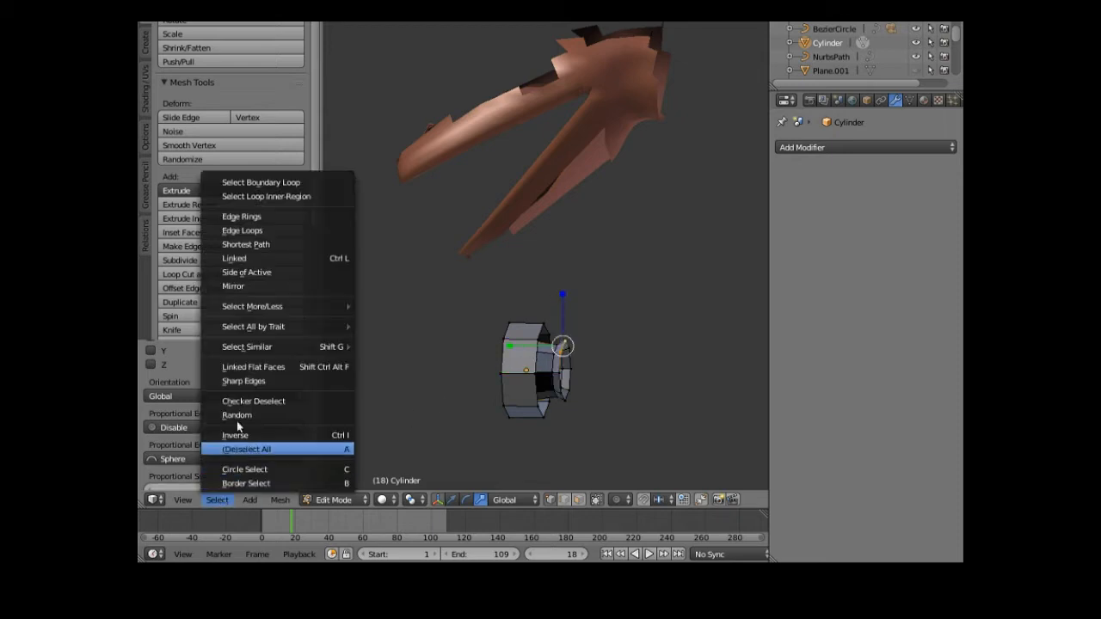
click(278, 232)
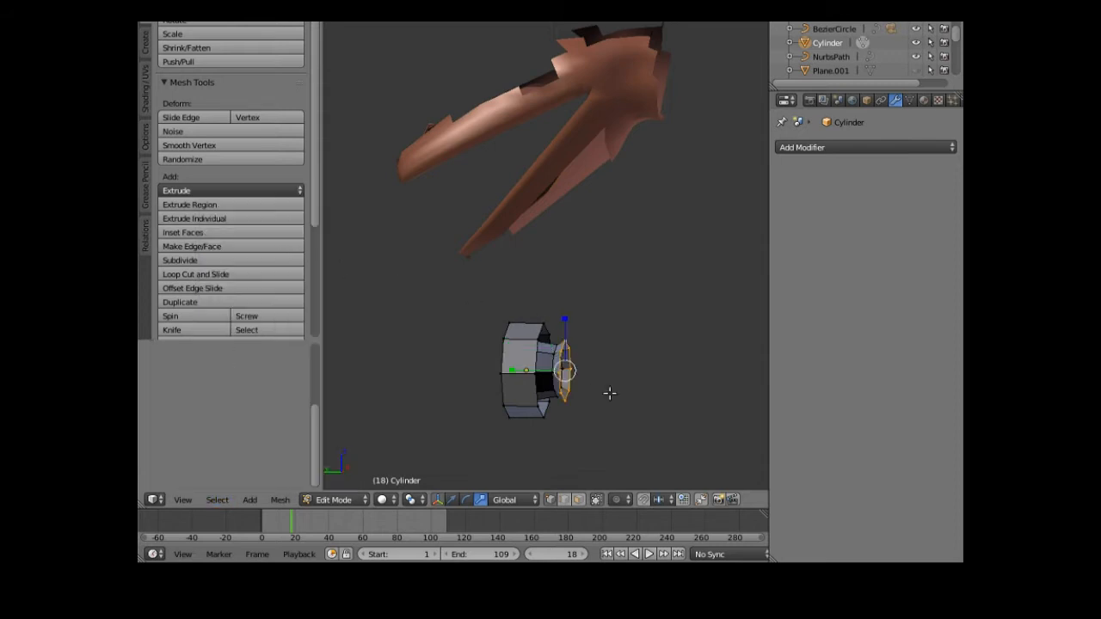
key(e)
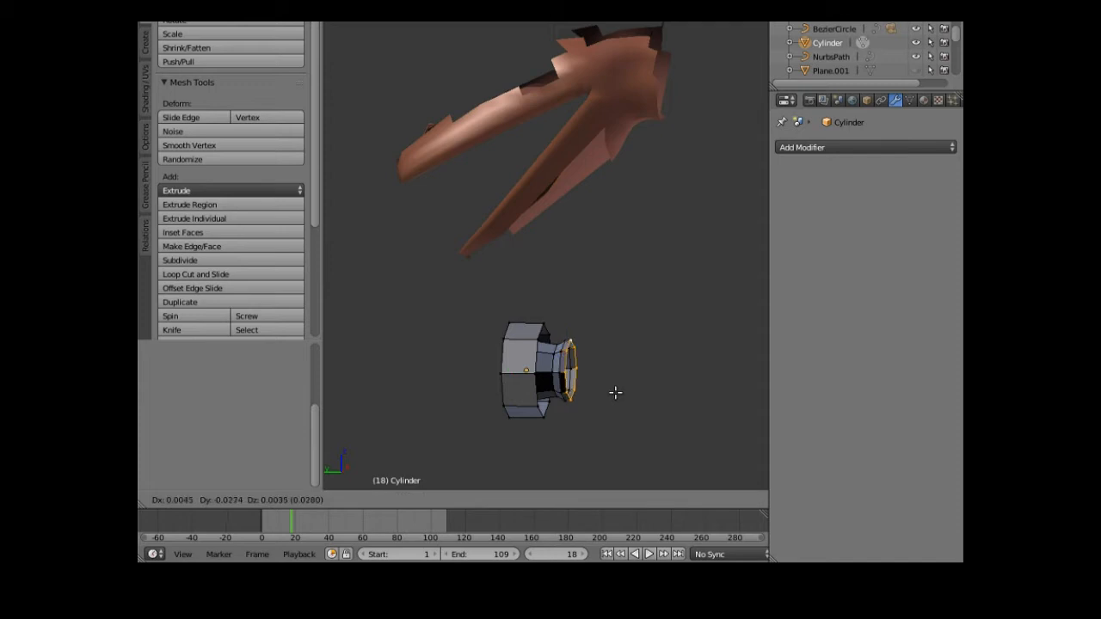
right_click(615, 393)
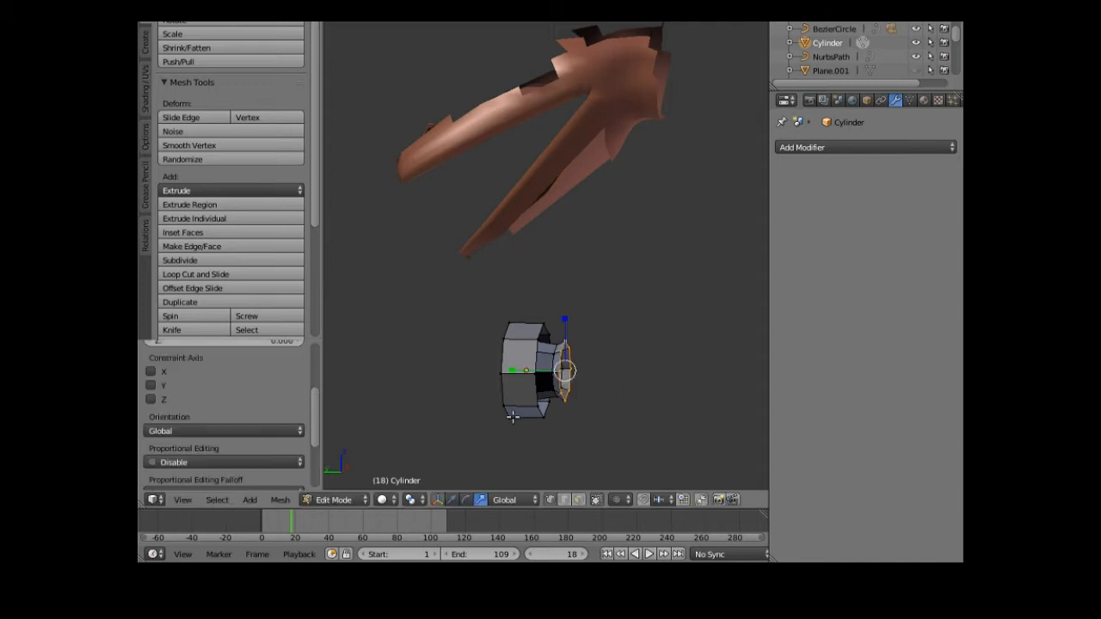
click(452, 499)
drag(515, 371, 526, 376)
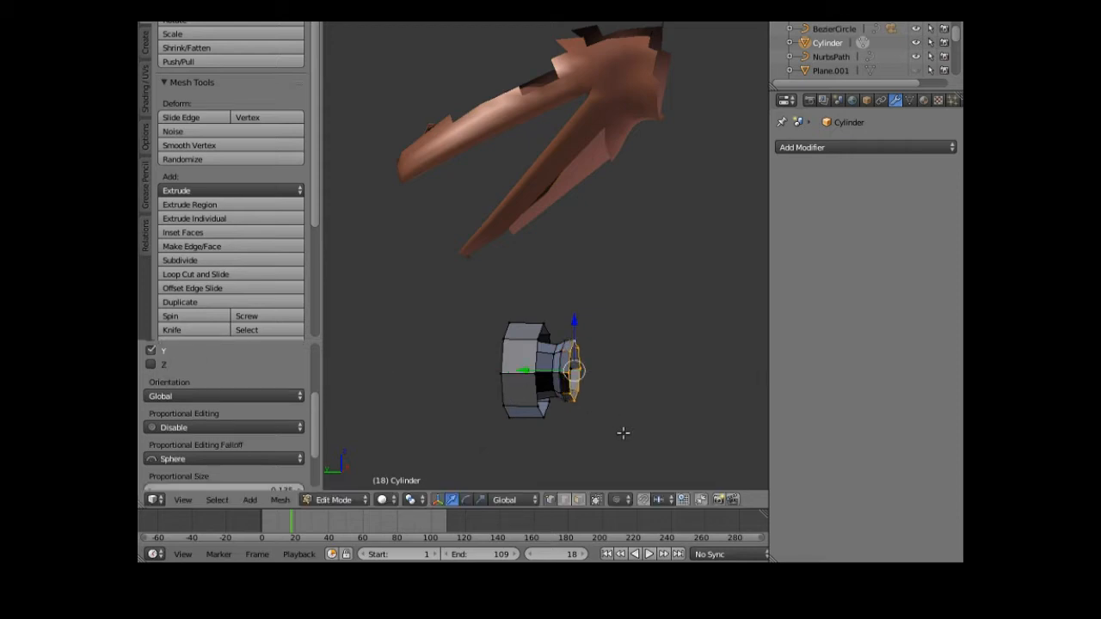
key(s)
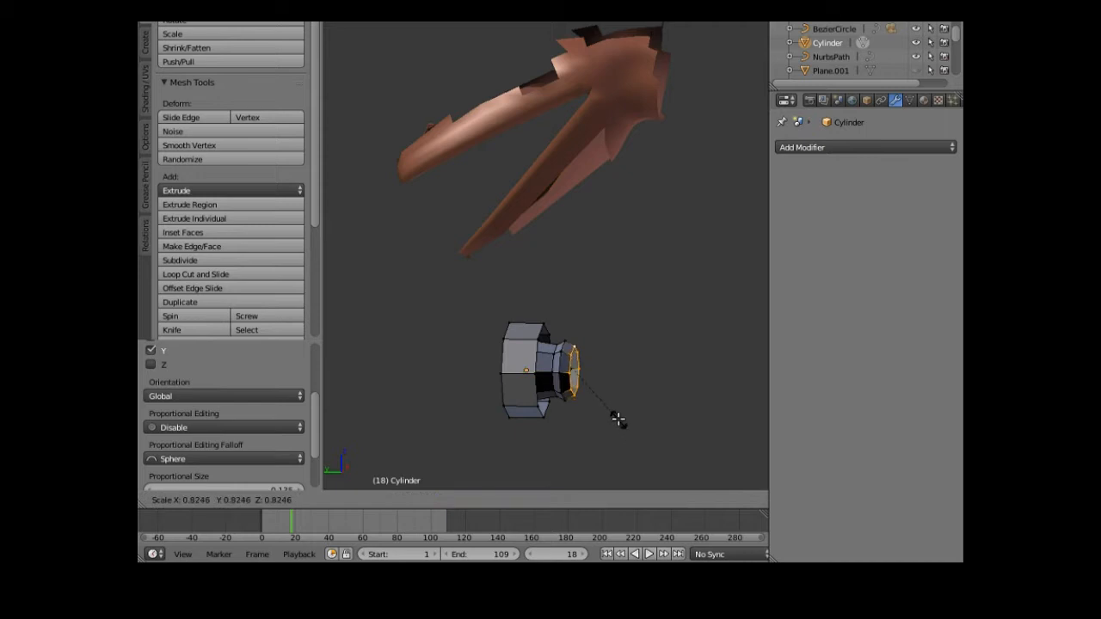
click(618, 419)
- Select all eight front rim faces of the ring in face select mode and set the pivot point to Individual Origins
middle_drag(565, 439, 666, 417)
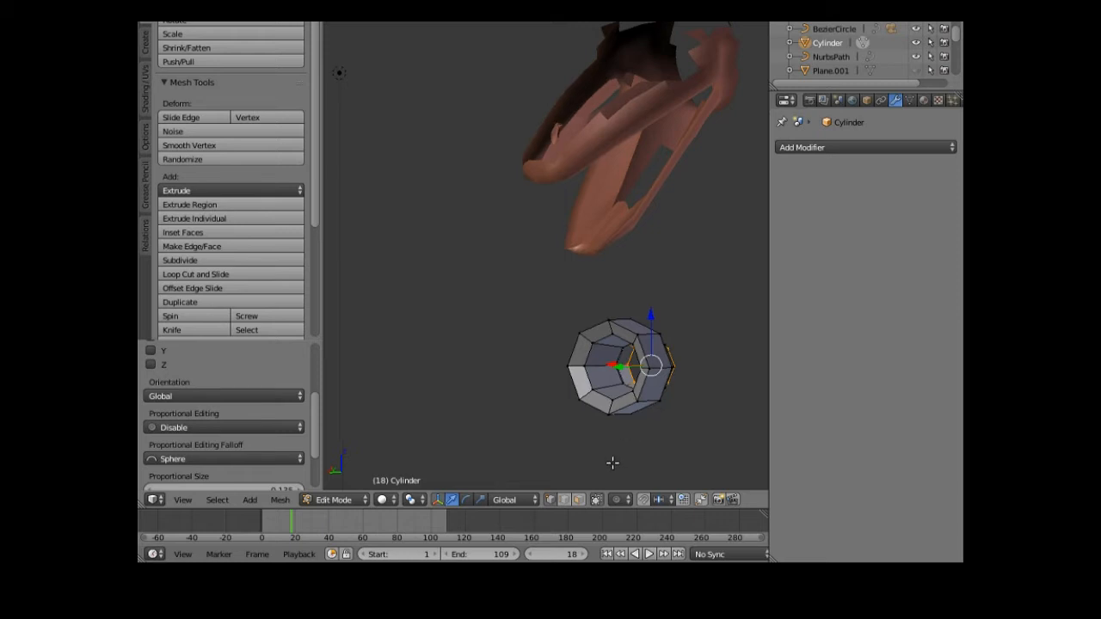
click(580, 500)
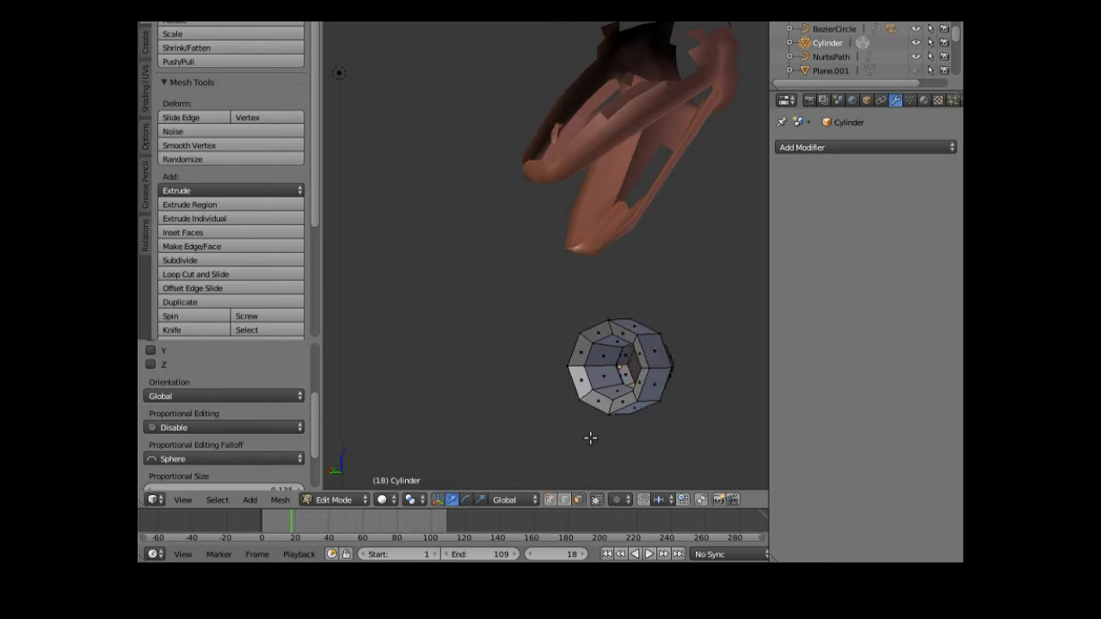
right_click(581, 382)
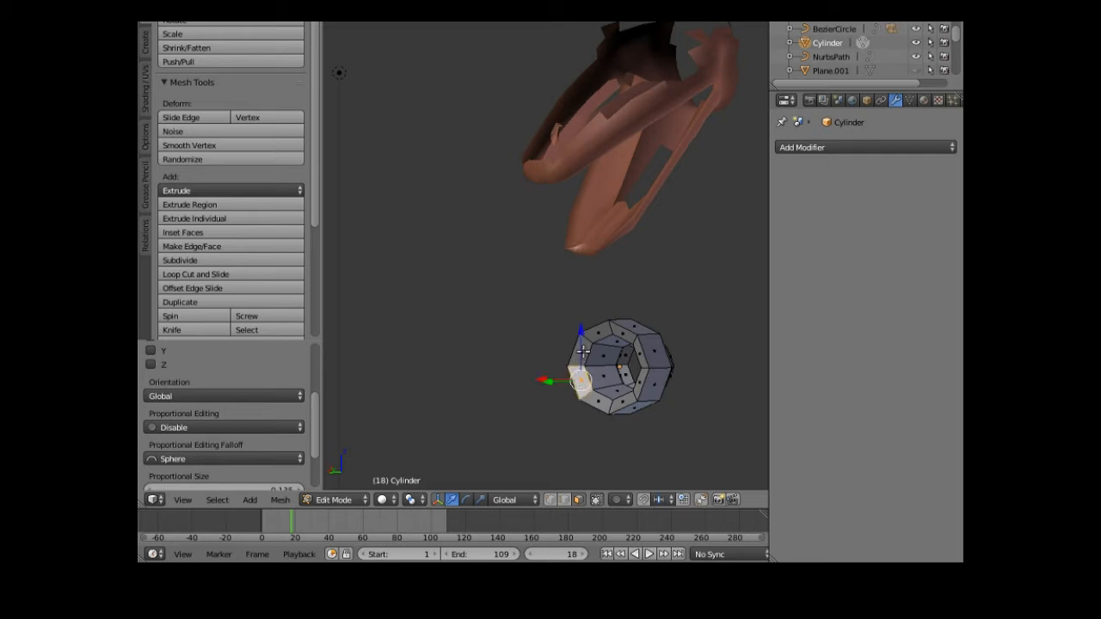
shift+right_click(602, 331)
shift+right_click(635, 342)
shift+right_click(641, 383)
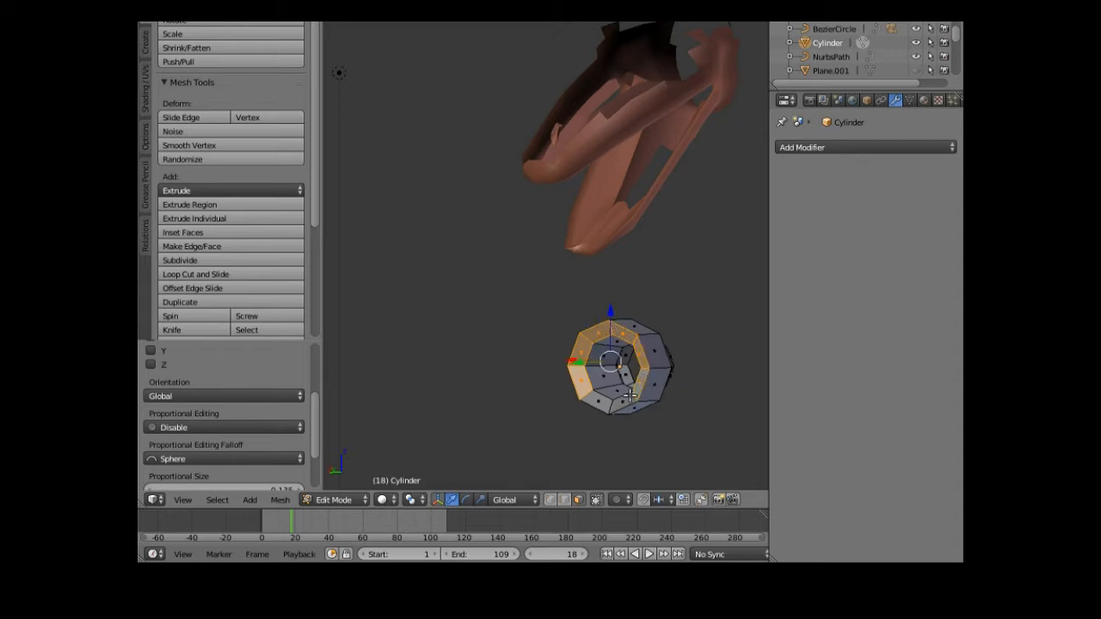
shift+right_click(602, 403)
shift+right_click(620, 404)
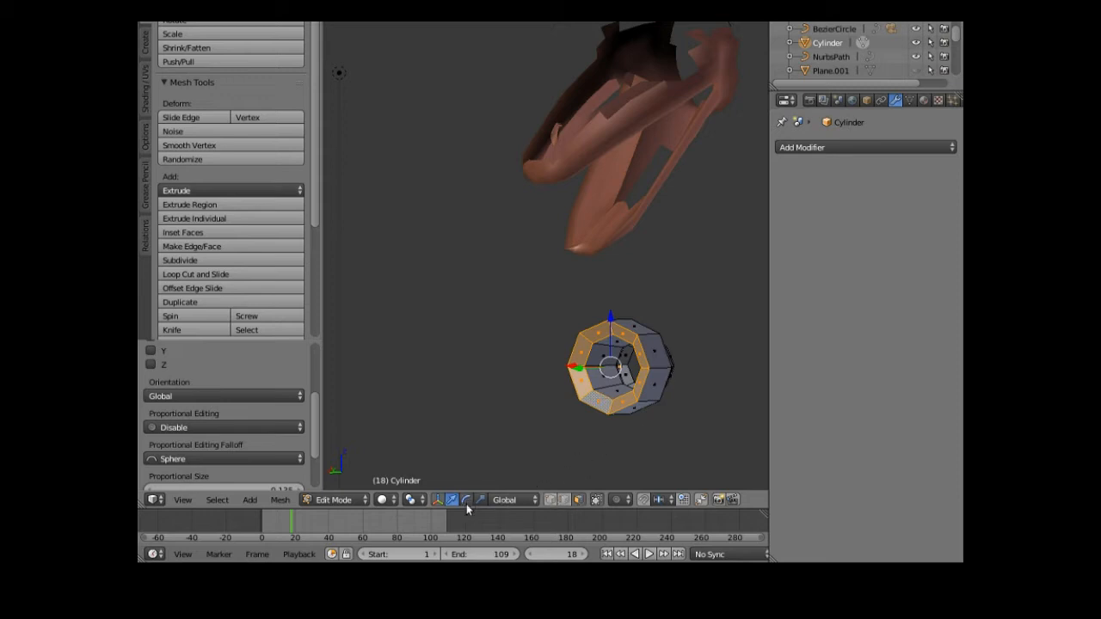
click(411, 501)
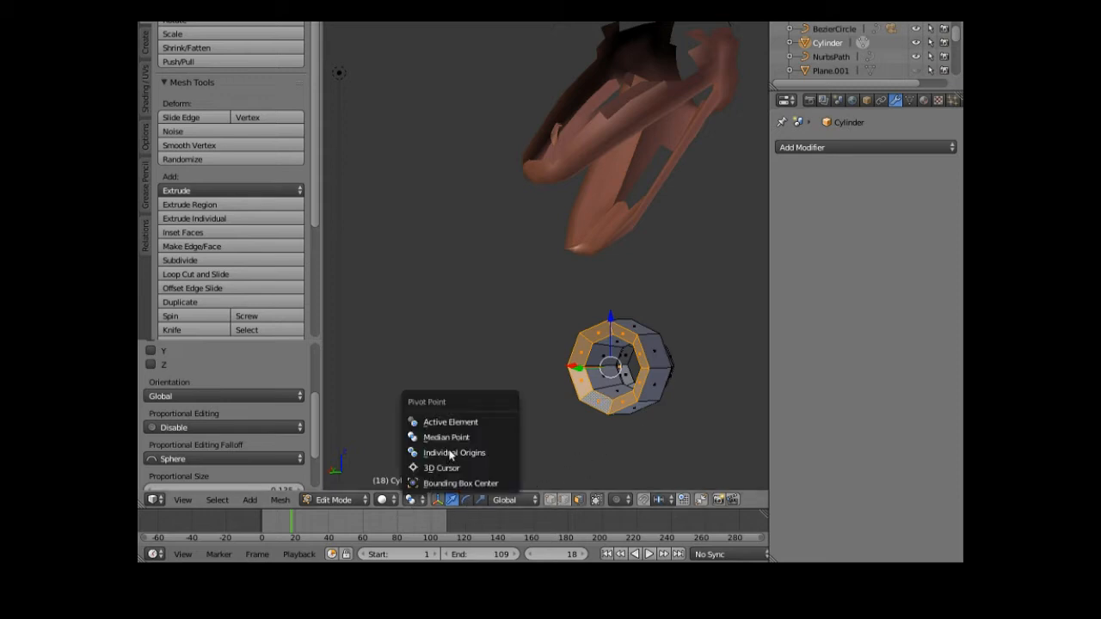
click(450, 453)
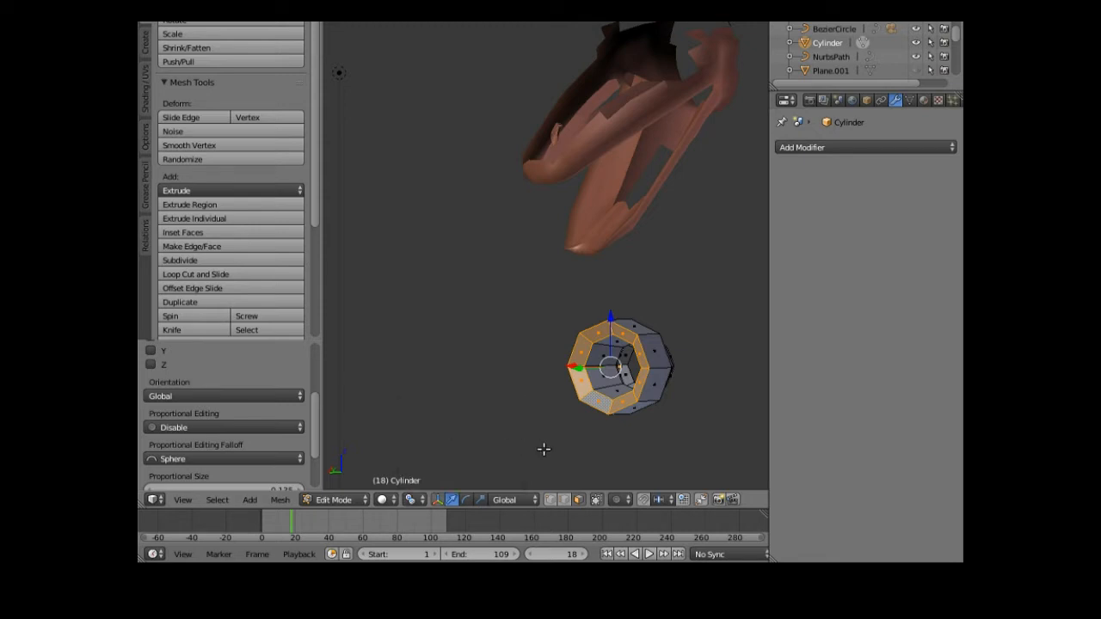
- Try extruding the eight front rim faces forward along their normal and scaling them to about 0.76
key(e)
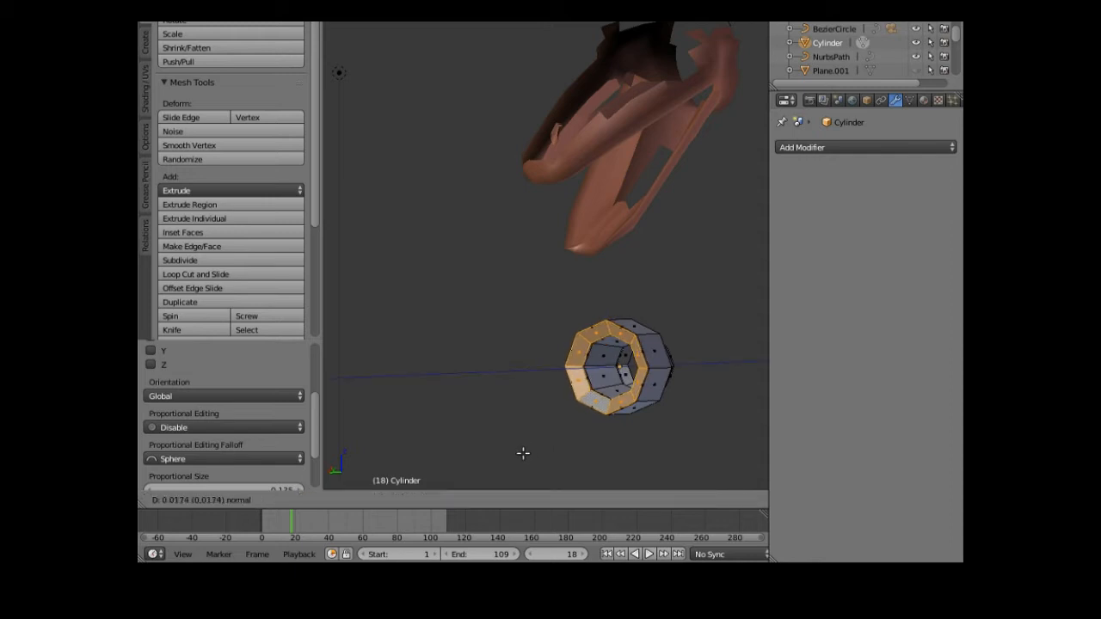
click(514, 458)
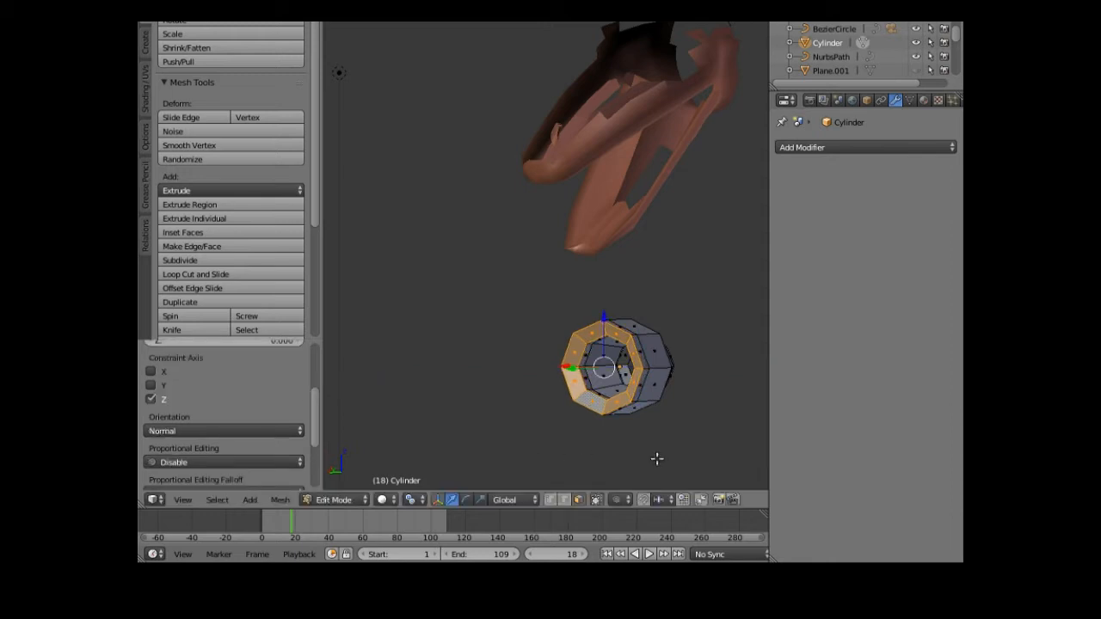
key(s)
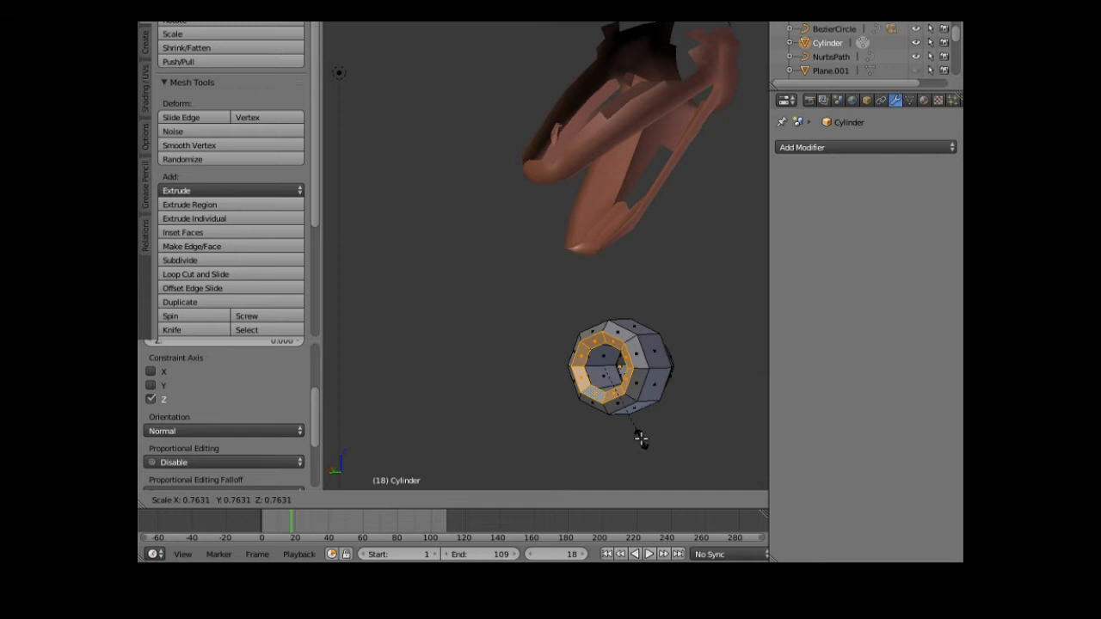
click(641, 438)
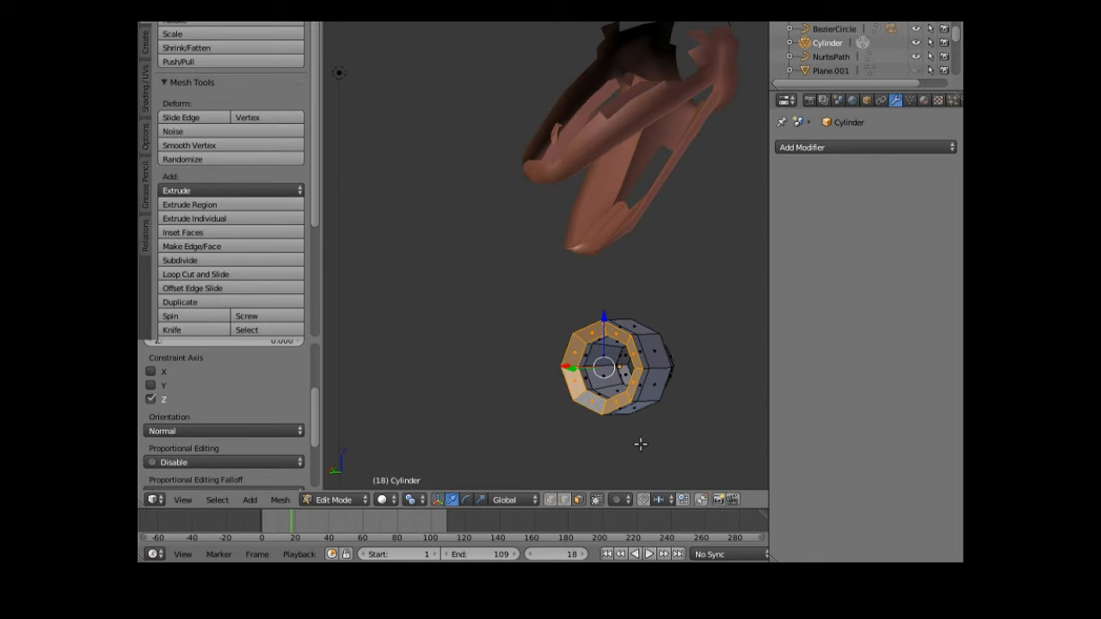
key(e)
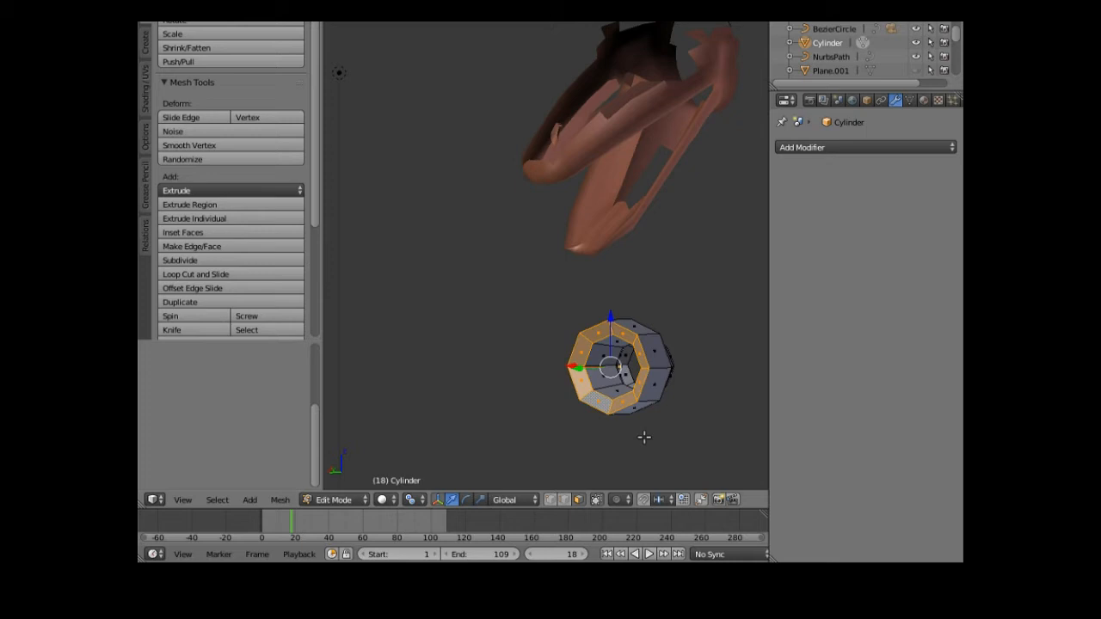
- Select every other face of the front rim and extrude these four faces in place
right_click(639, 382)
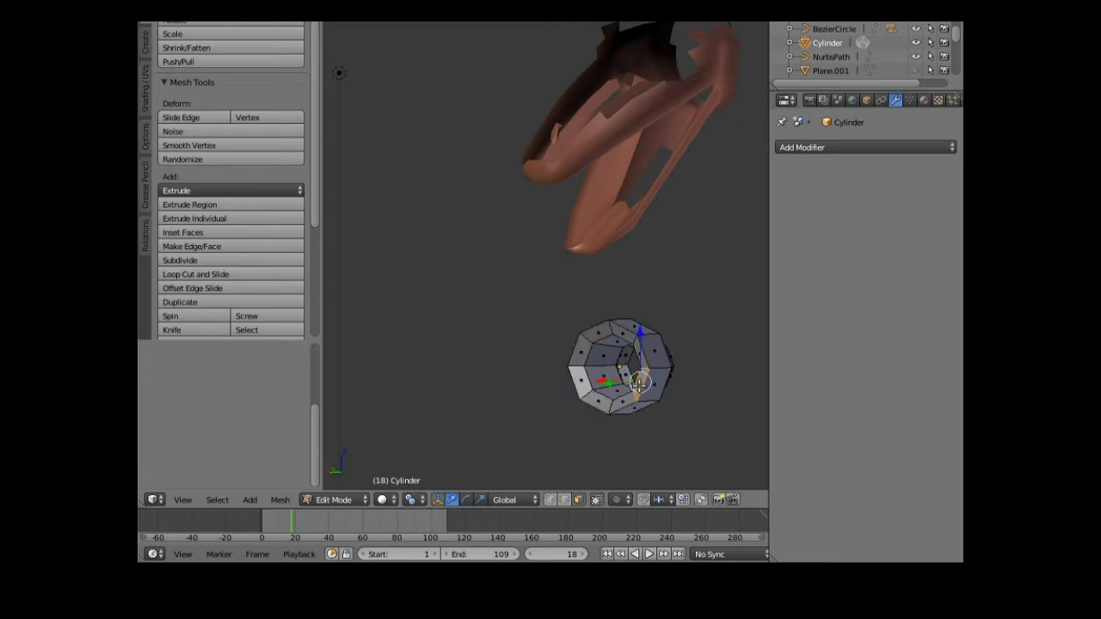
shift+right_click(622, 332)
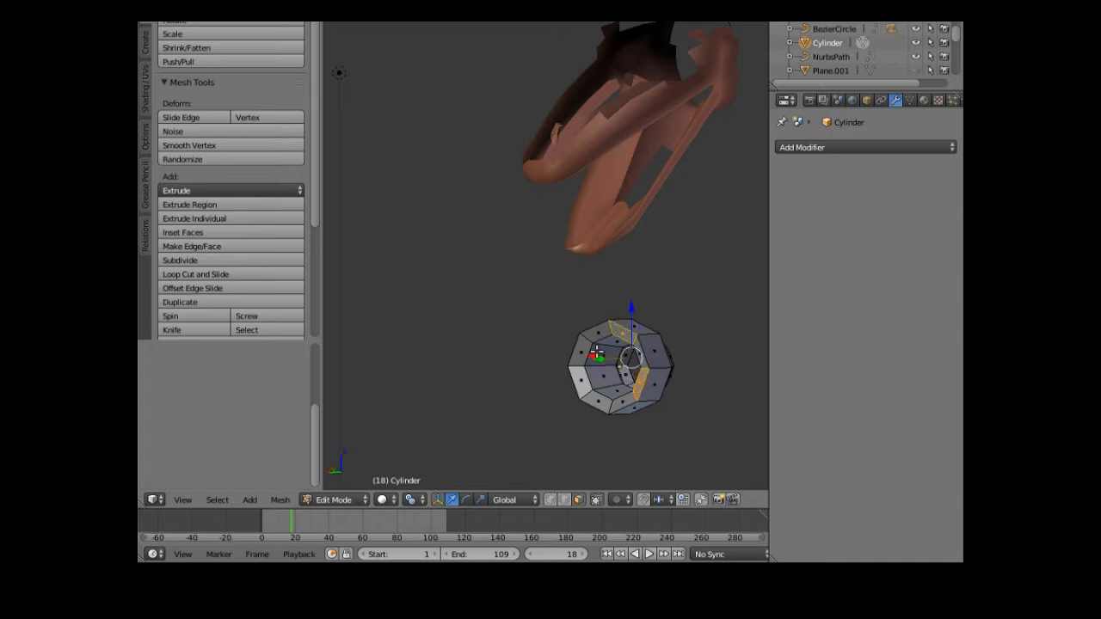
shift+right_click(581, 356)
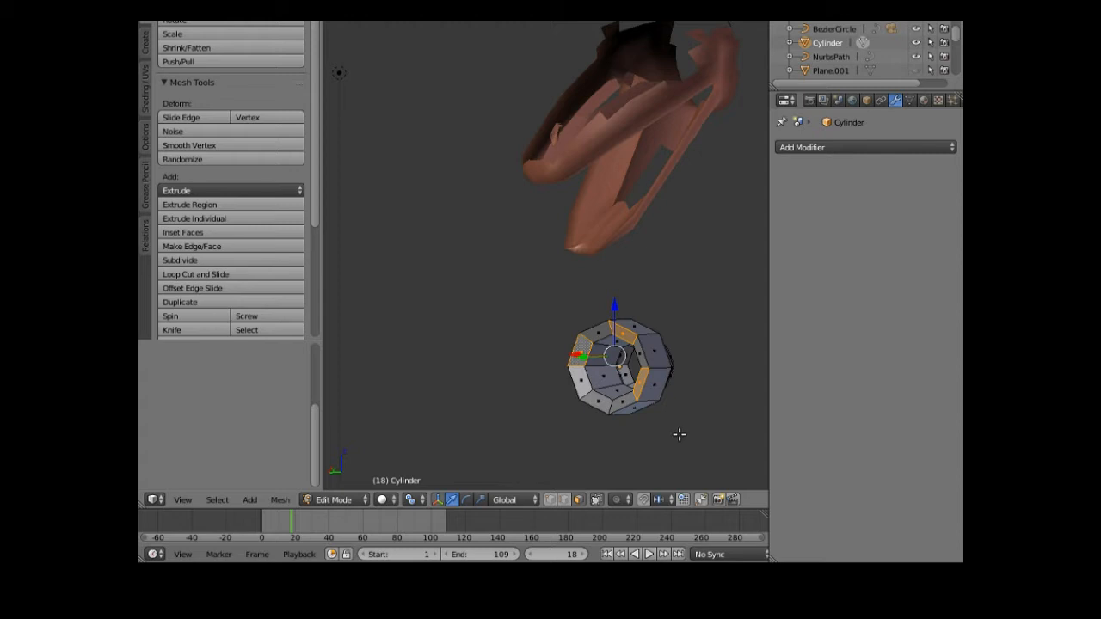
key(ctrl+shift+z)
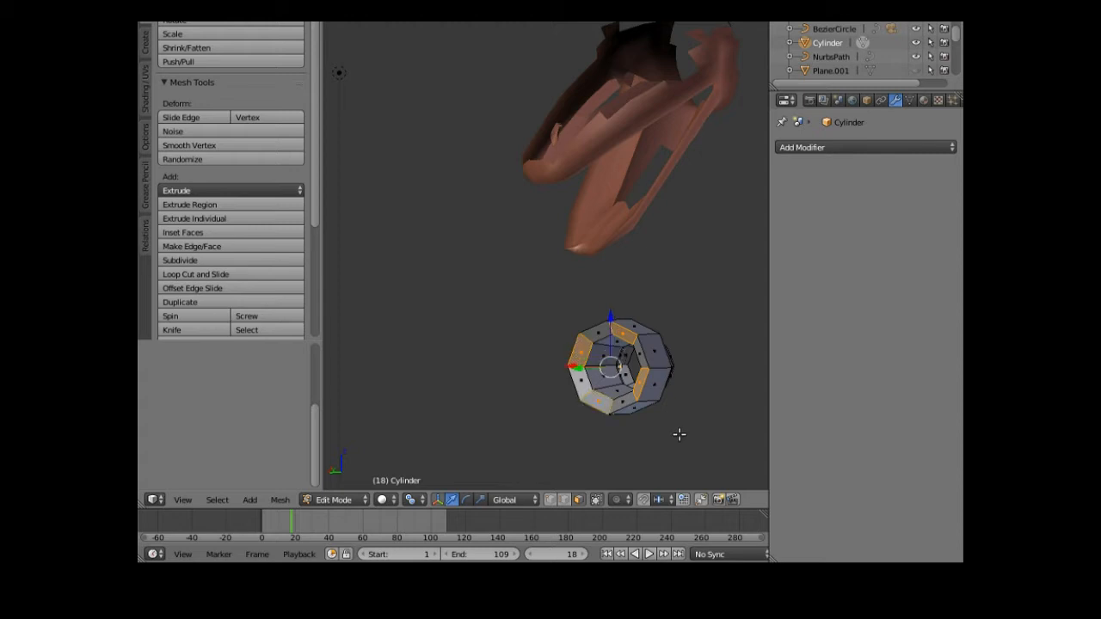
key(e)
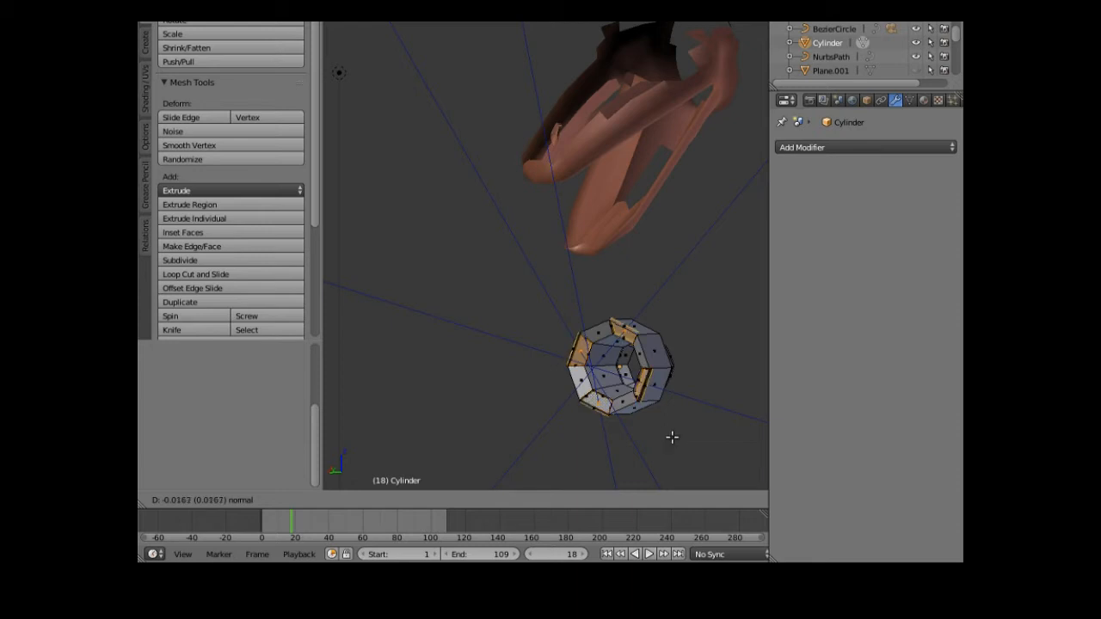
click(671, 437)
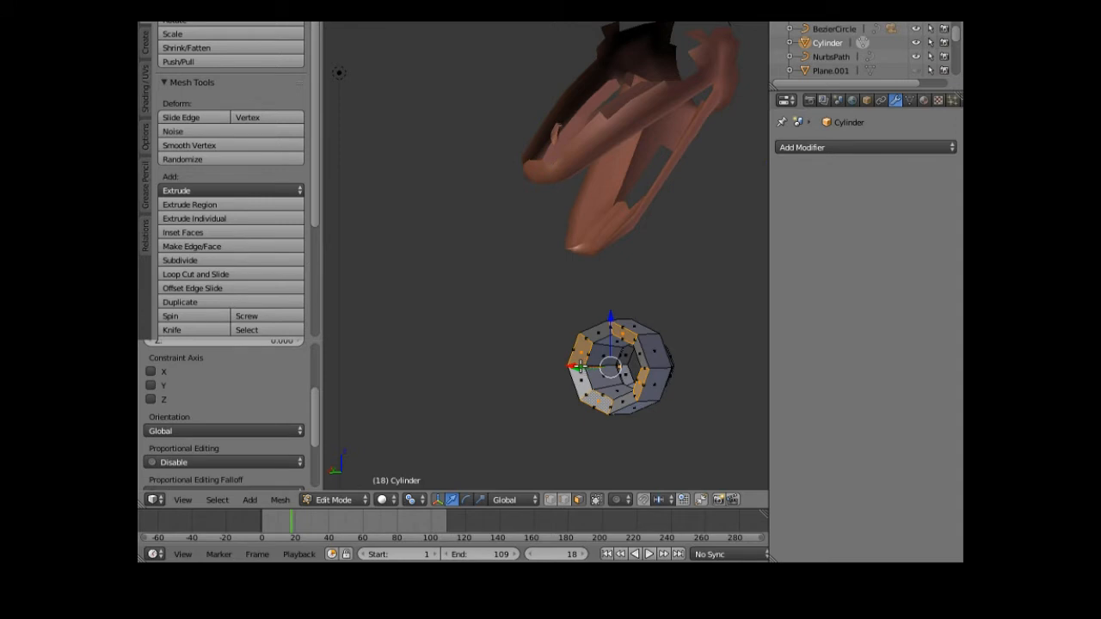
- Move the four extruded faces a short distance forward along global Y and scale each to about 0.44
key(g)
key(y)
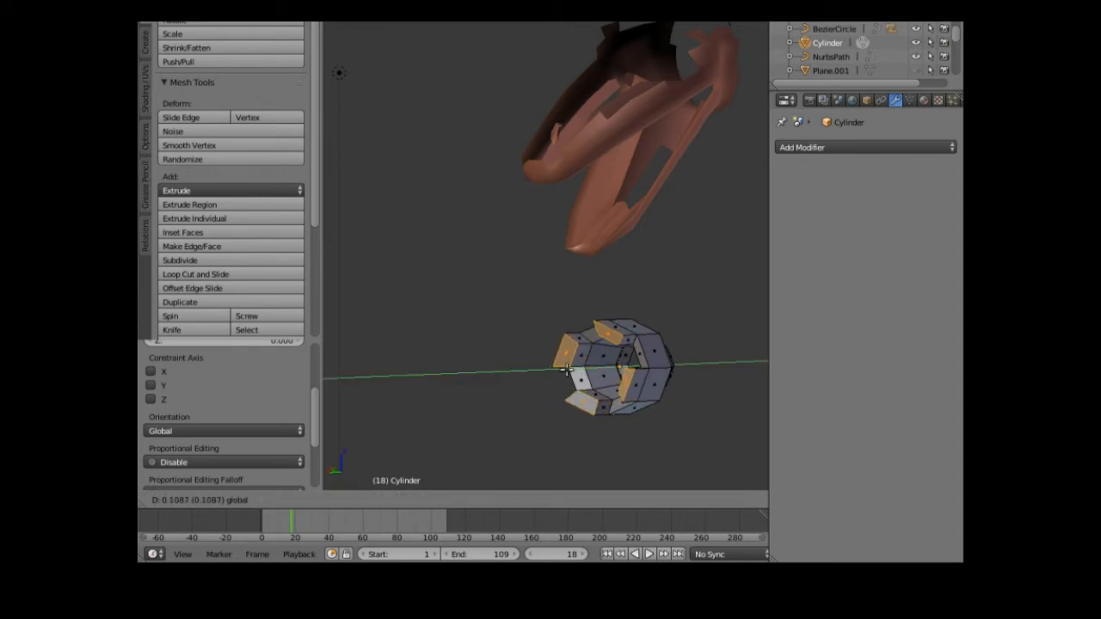
click(583, 378)
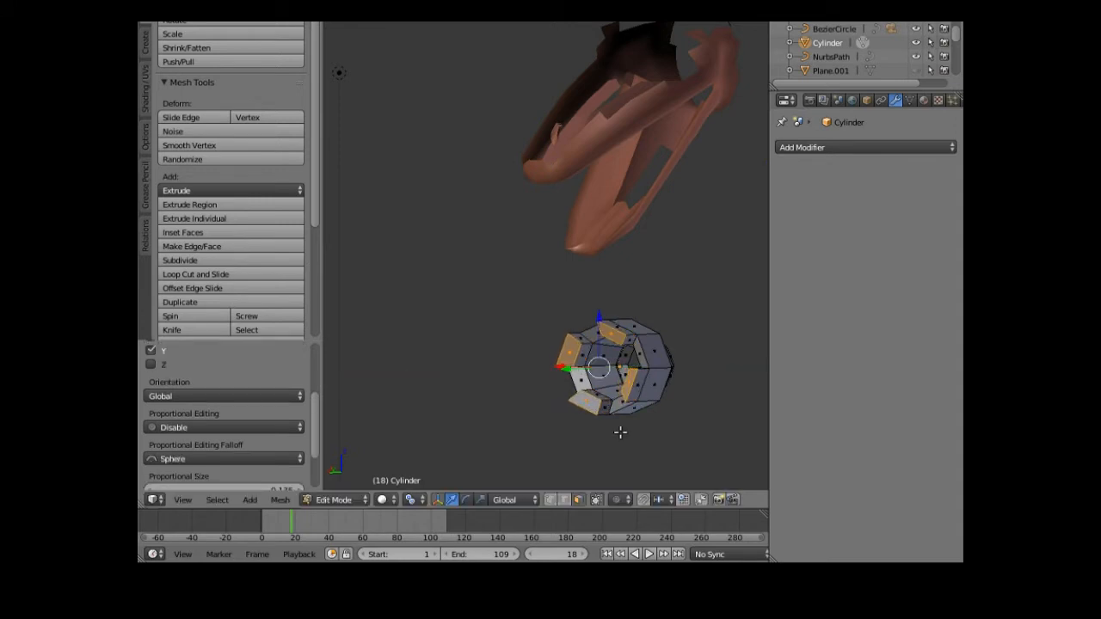
key(s)
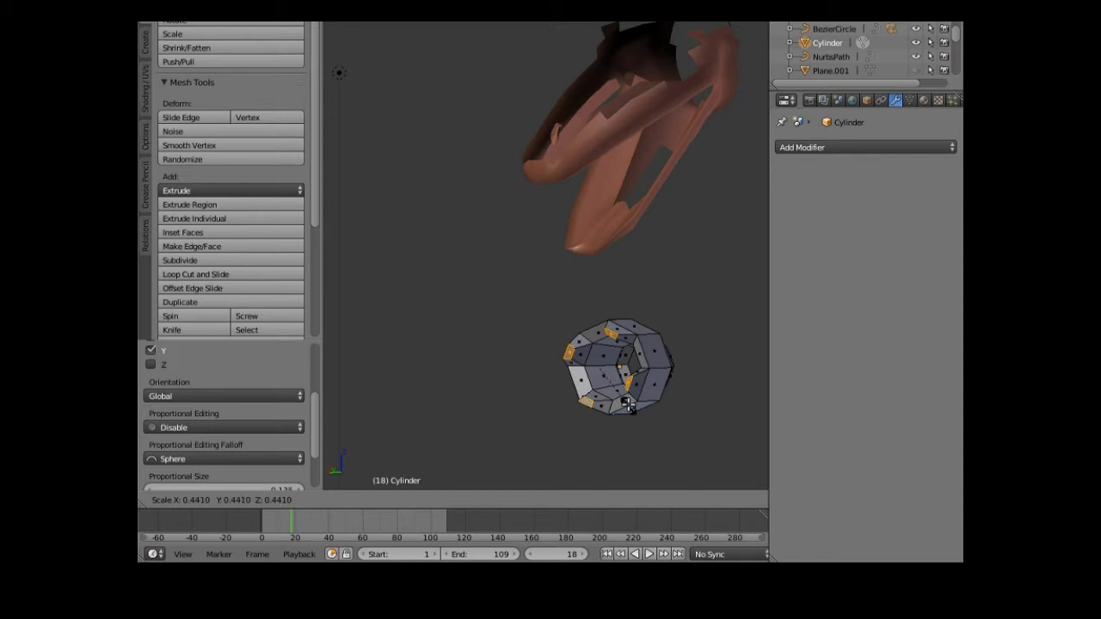
click(628, 404)
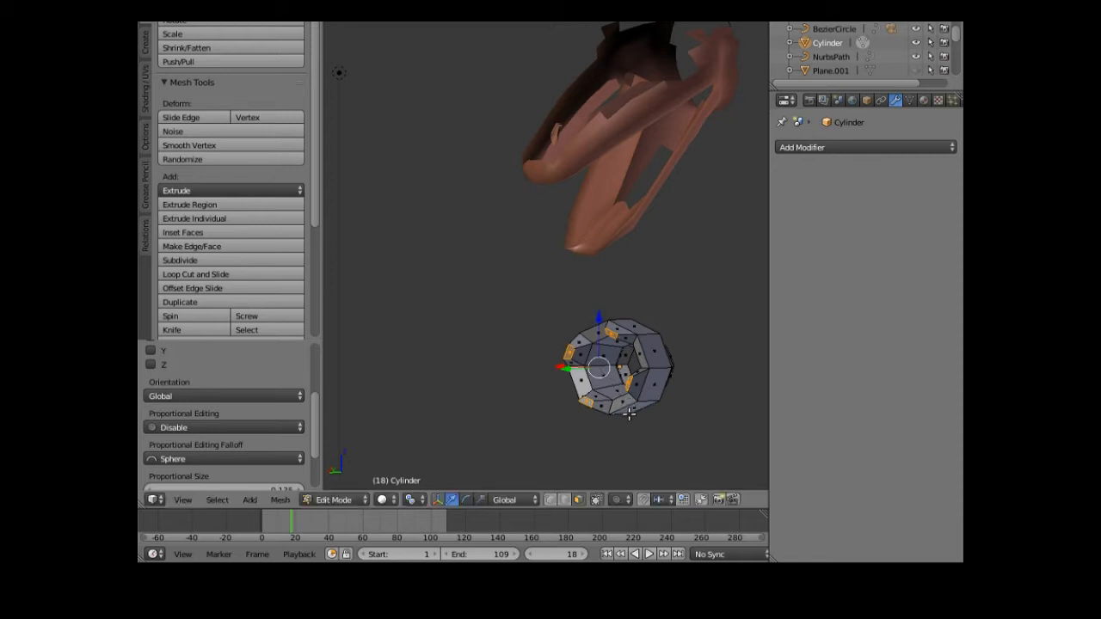
- Try adding the four full-size front rim faces to the selection, extruding all eight and moving them forward along global Y
middle_drag(631, 421, 653, 401)
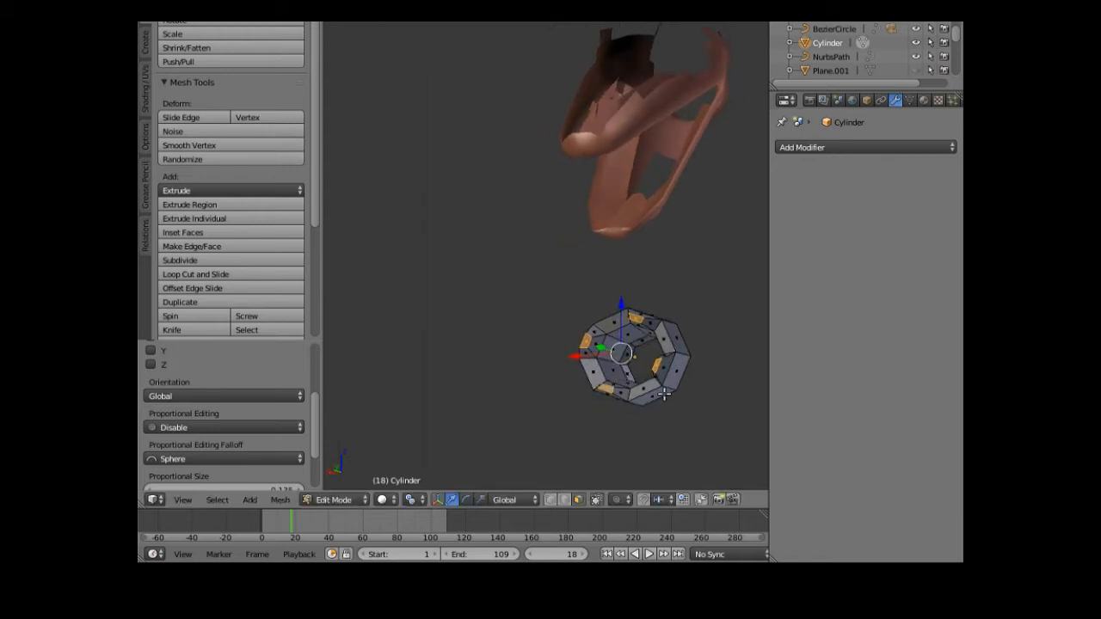
shift+right_click(664, 337)
shift+right_click(591, 370)
shift+right_click(639, 385)
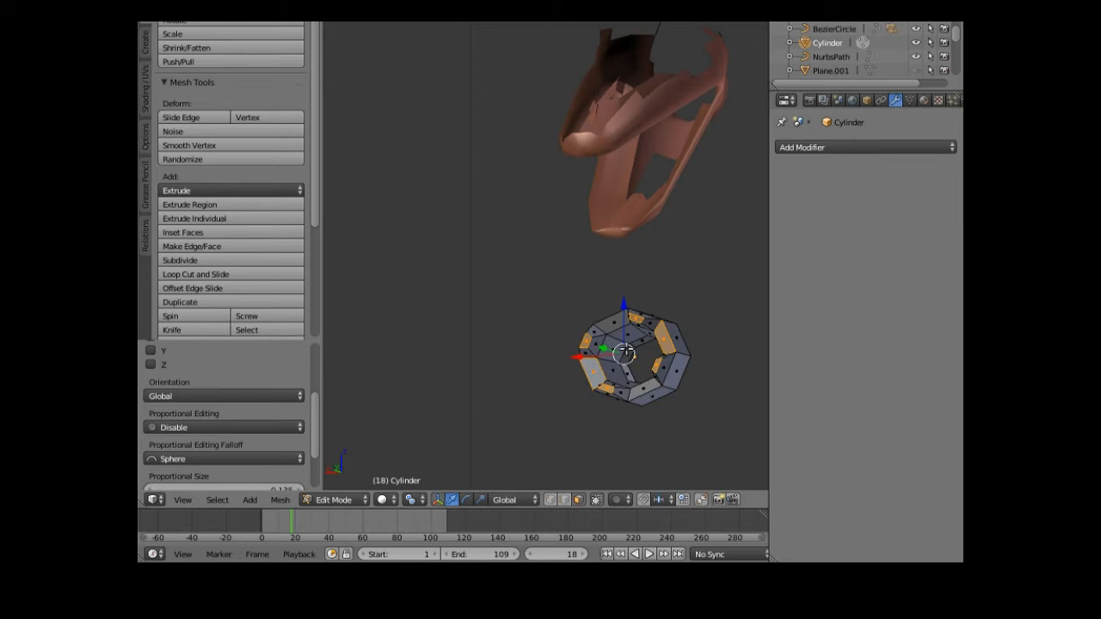
shift+right_click(612, 320)
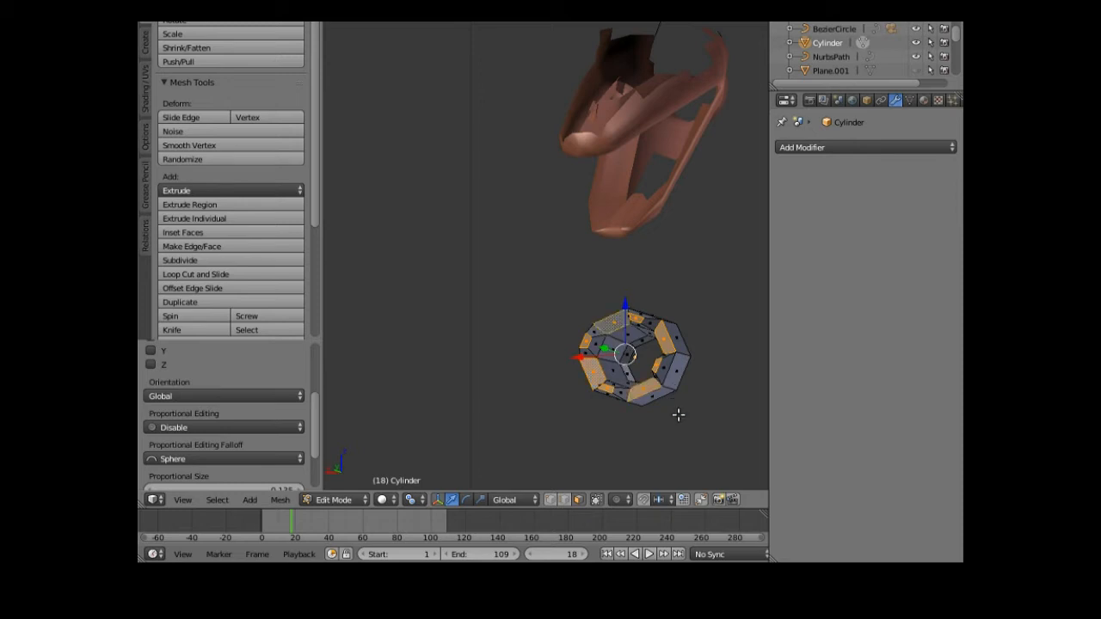
key(e)
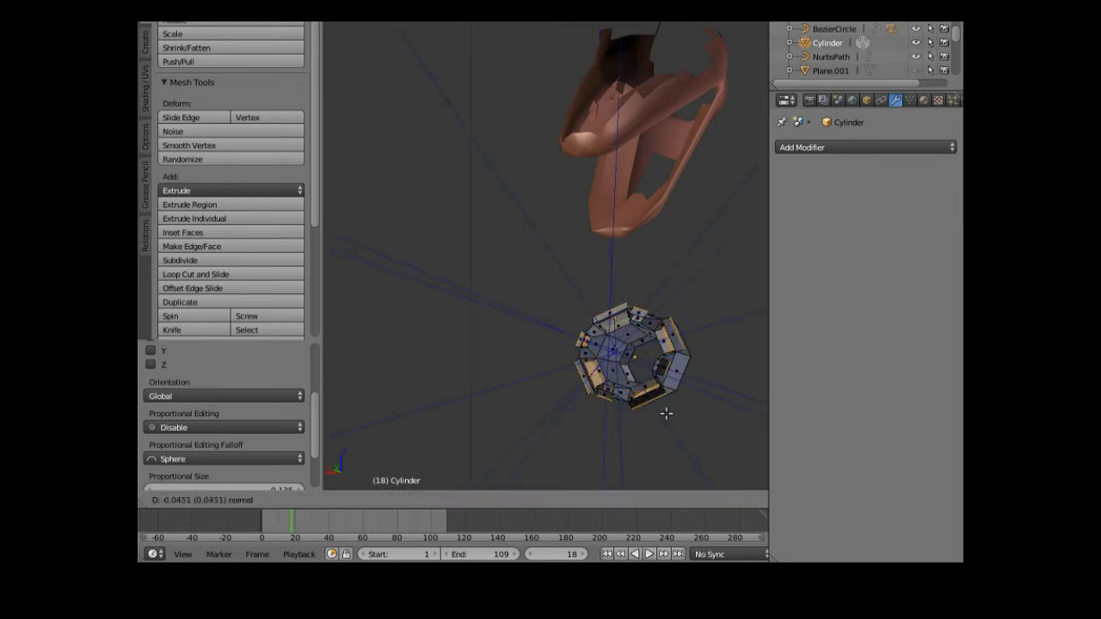
click(666, 413)
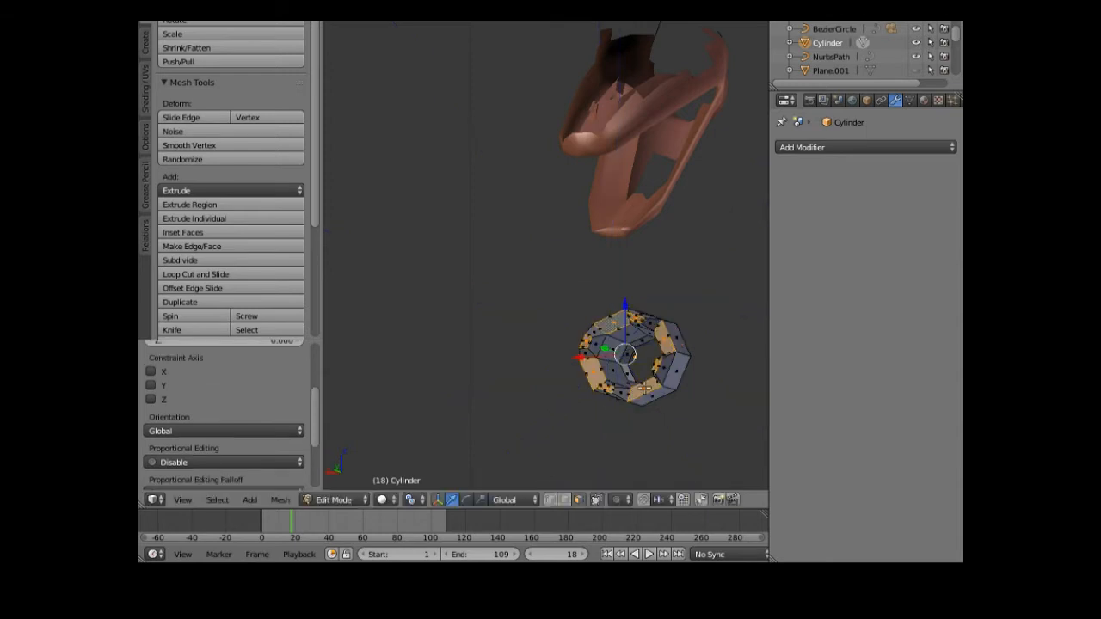
drag(604, 346, 599, 345)
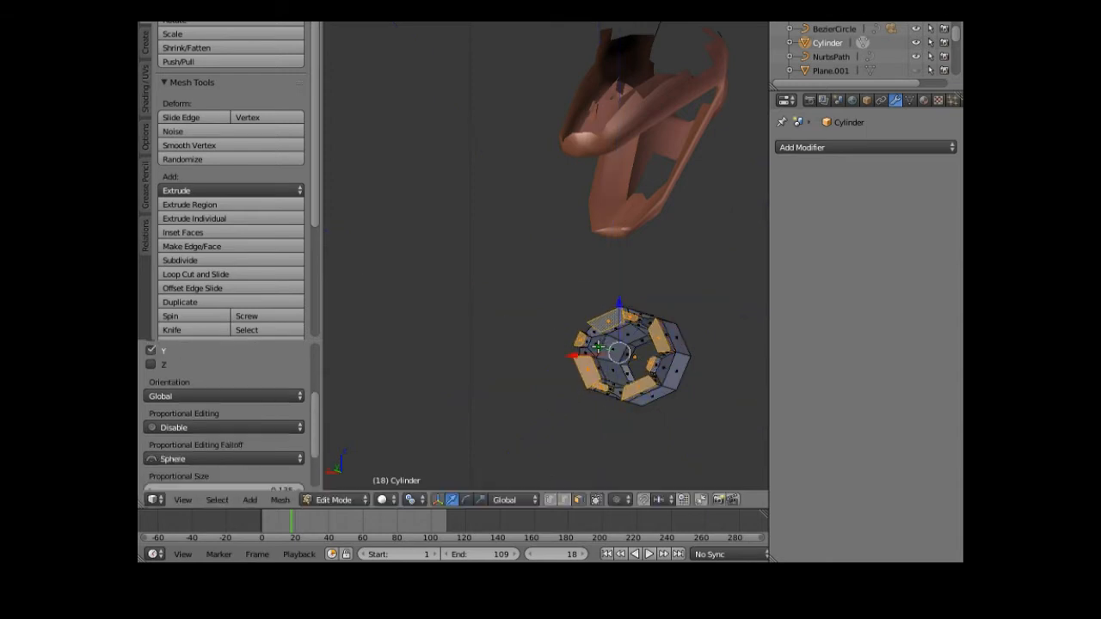
- Try to move the eight extruded front faces slightly farther forward along global Y in side view
click(182, 499)
click(226, 365)
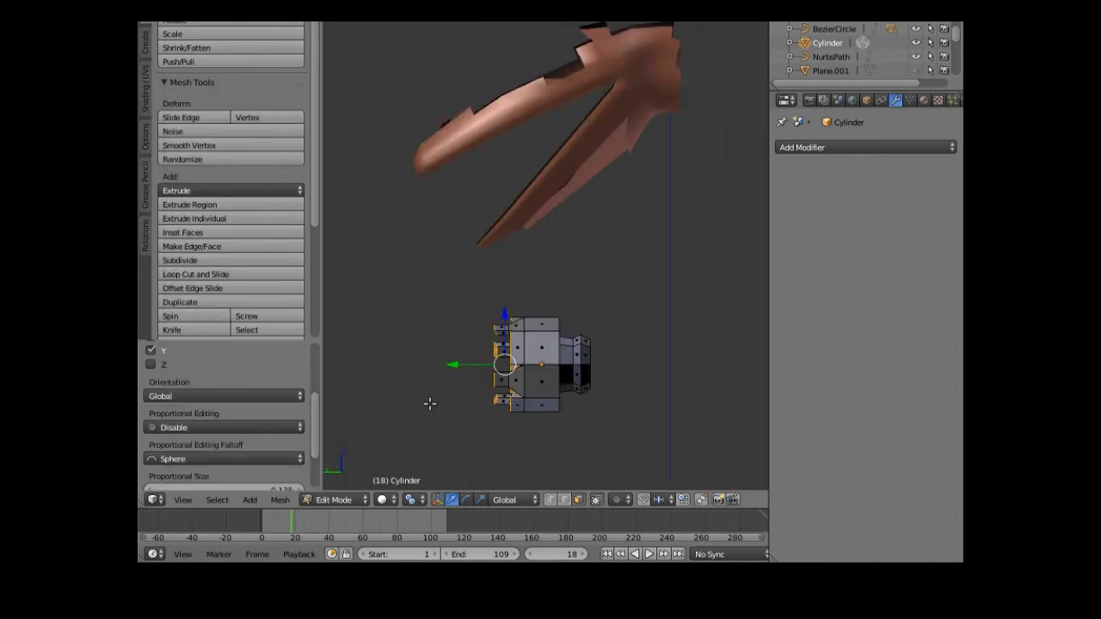
mouse_move(455, 364)
mouse_down()
mouse_move(438, 368)
mouse_move(453, 367)
mouse_up()
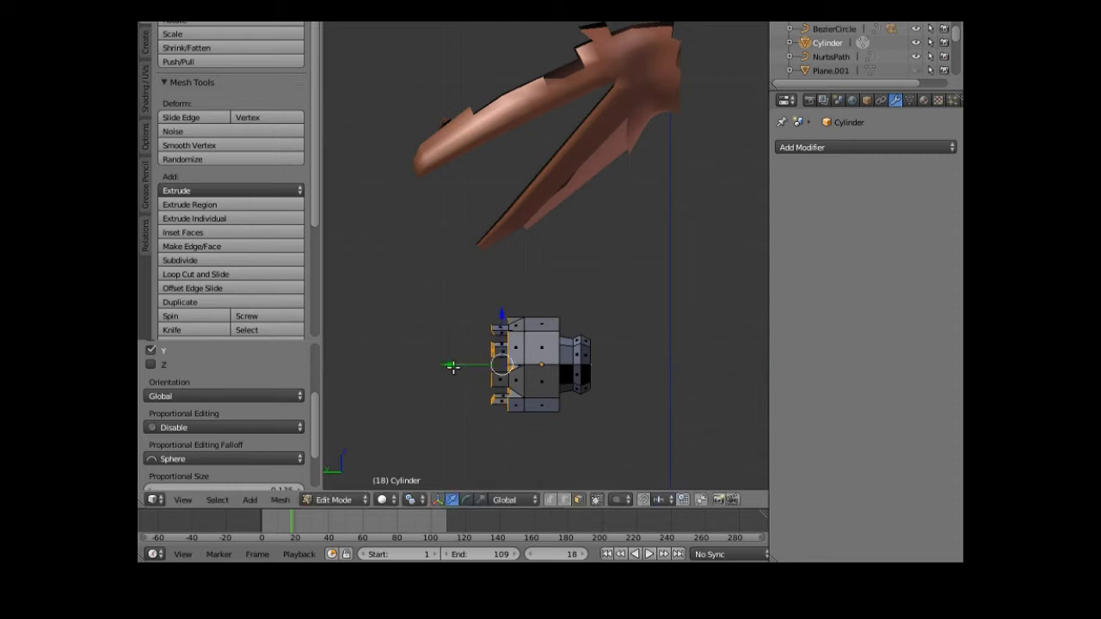
key(ctrl+z)
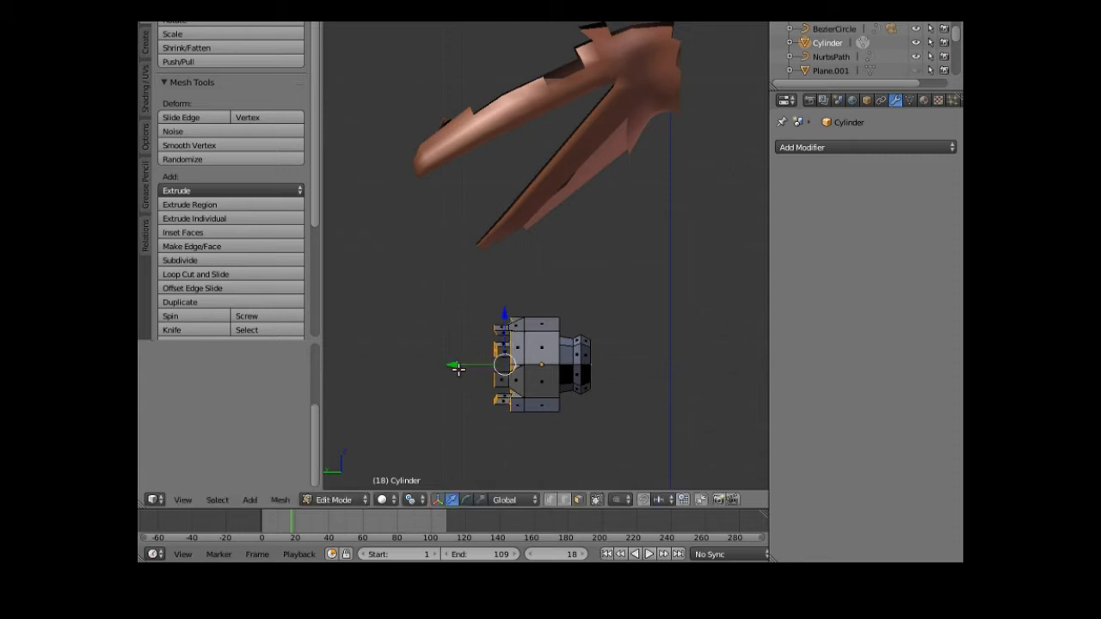
- Undo the forward move and the extrusion of the eight front faces
middle_drag(464, 387, 614, 435)
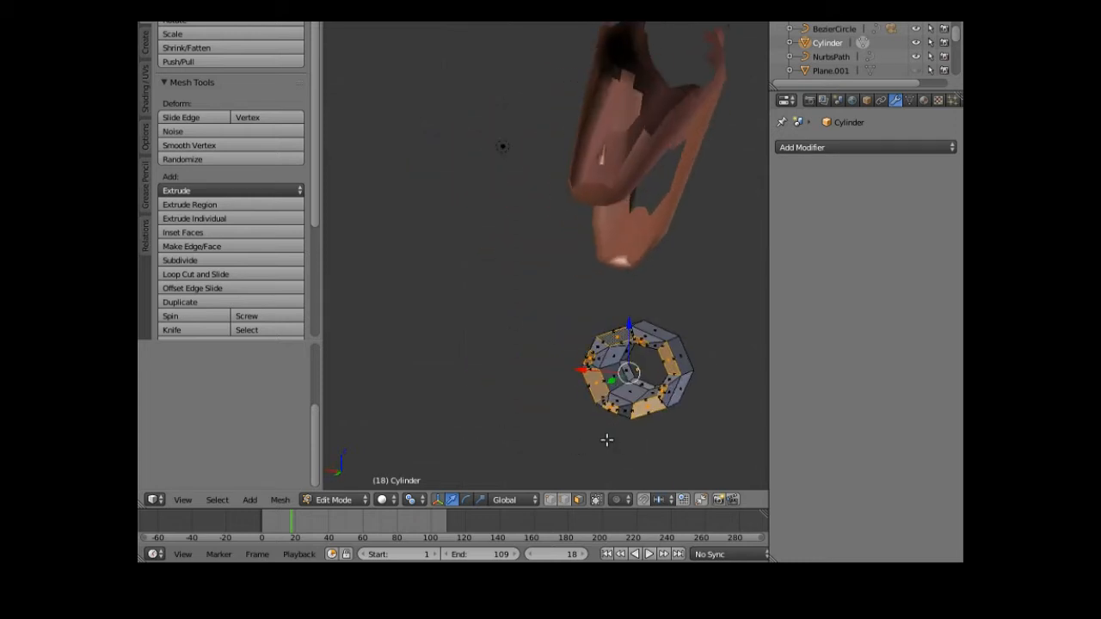
key(ctrl+z)
key(ctrl+z)
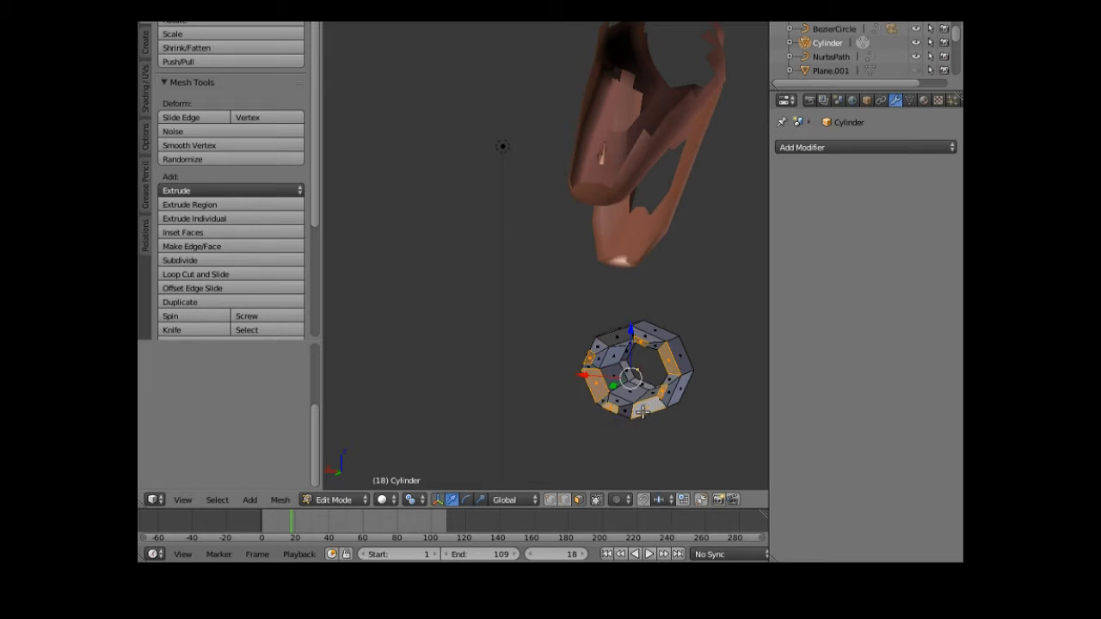
- Select only the four full-size front rim faces of the ring and extrude them a very short distance
shift+right_click(643, 411)
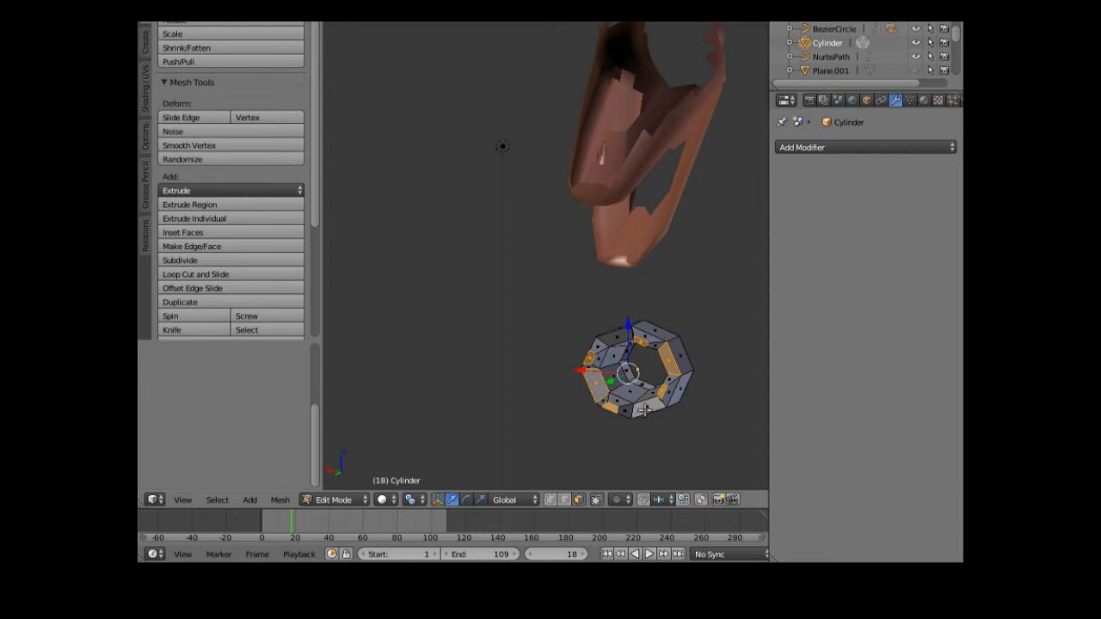
right_click(644, 411)
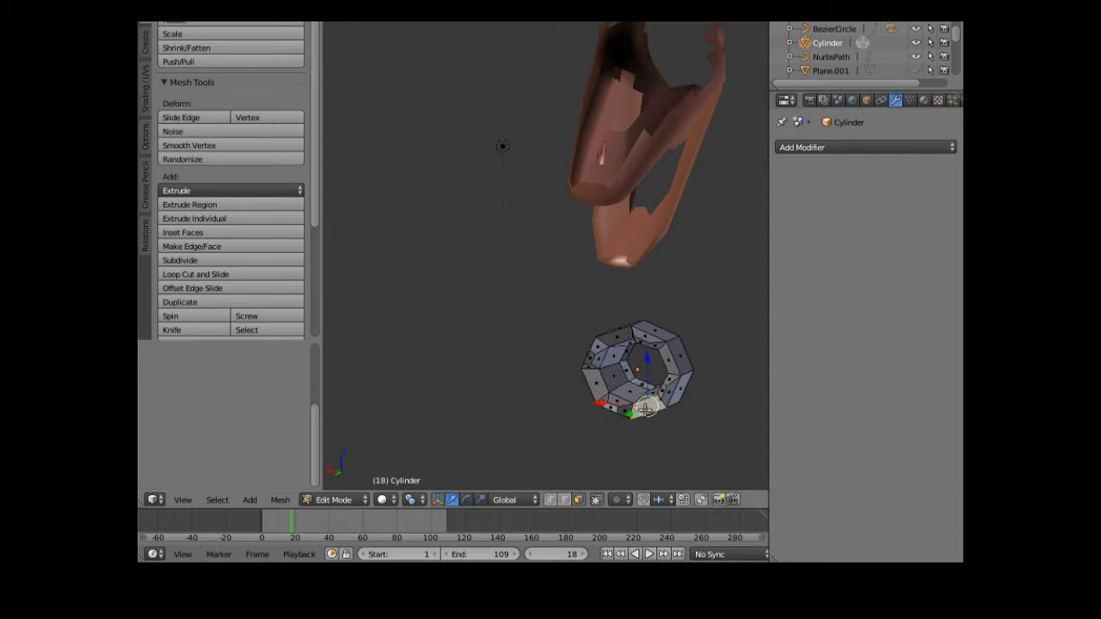
shift+right_click(668, 365)
shift+right_click(619, 335)
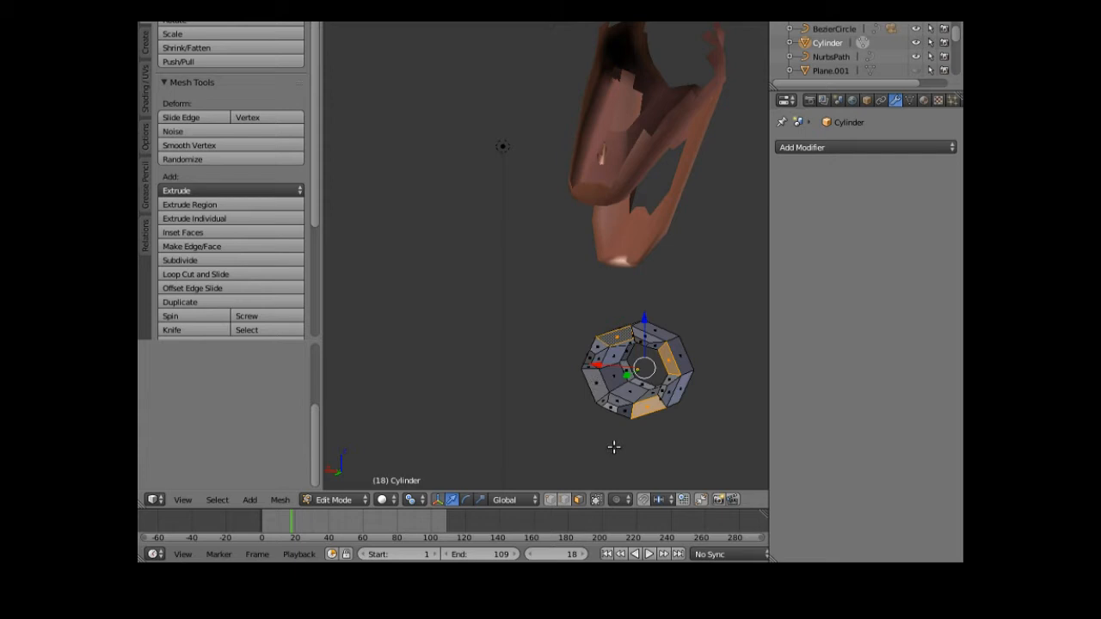
key(e)
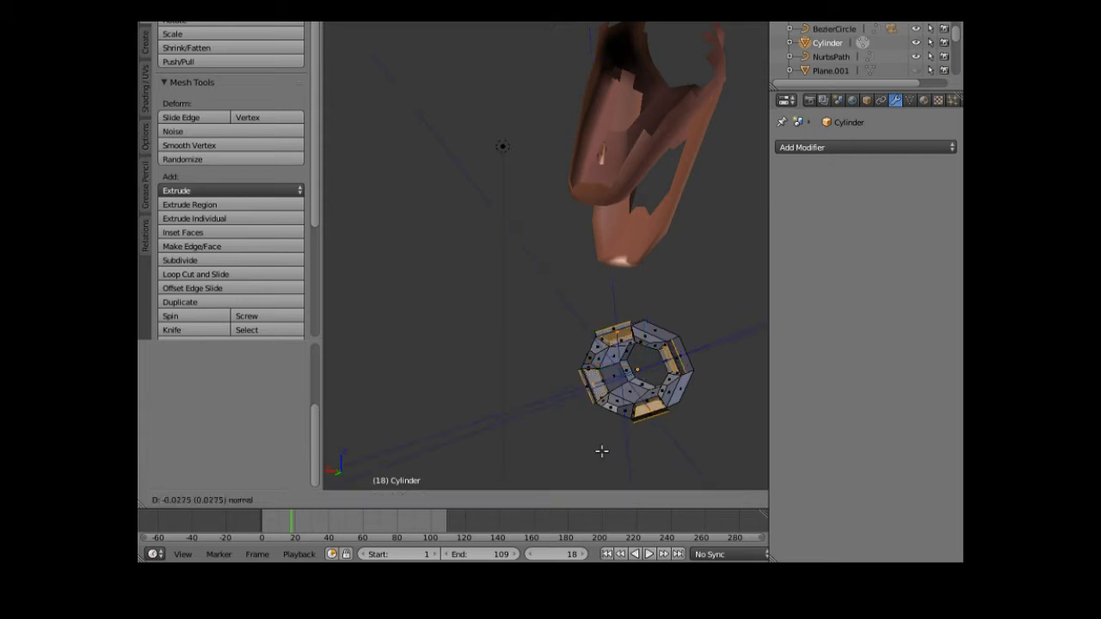
click(600, 451)
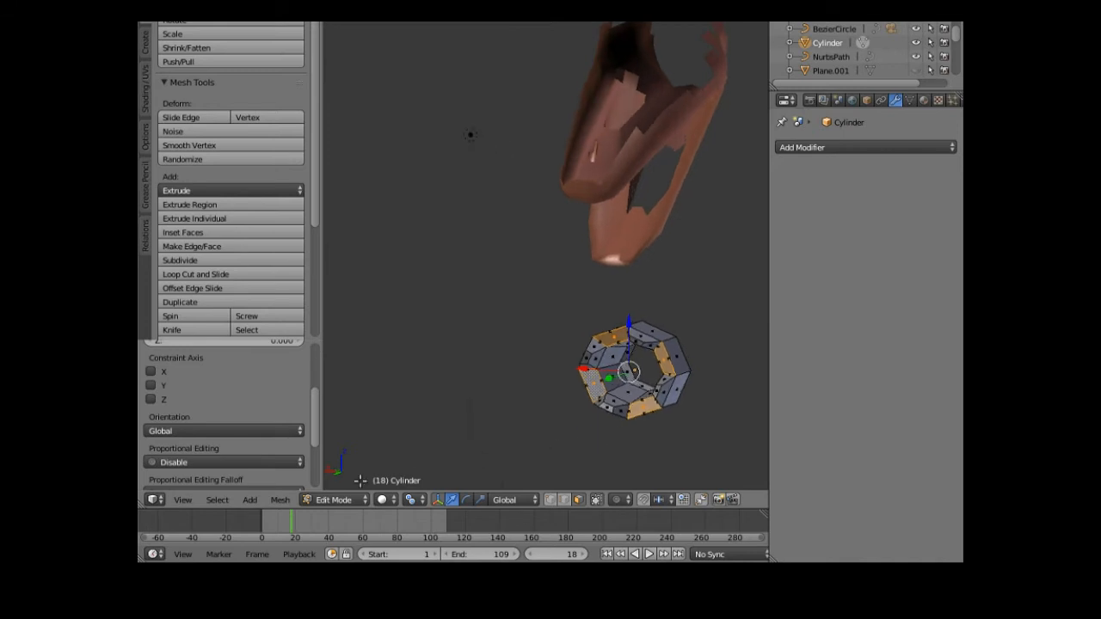
- In left view, move the four extruded faces forward along global Y level with the existing block ends, and scale each to about 0.39
click(183, 500)
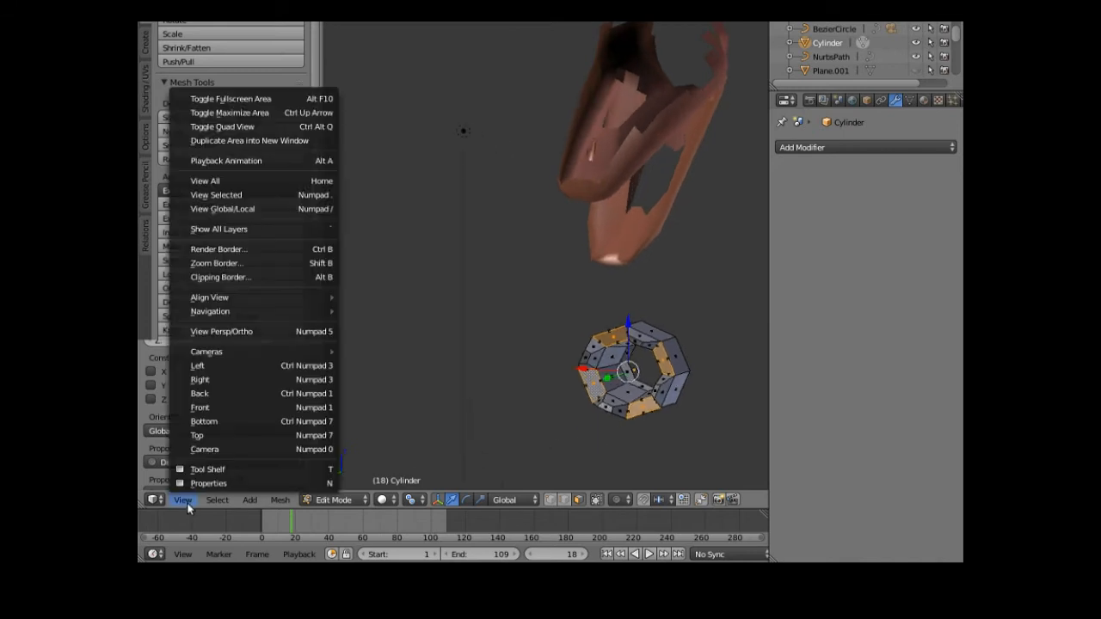
click(233, 365)
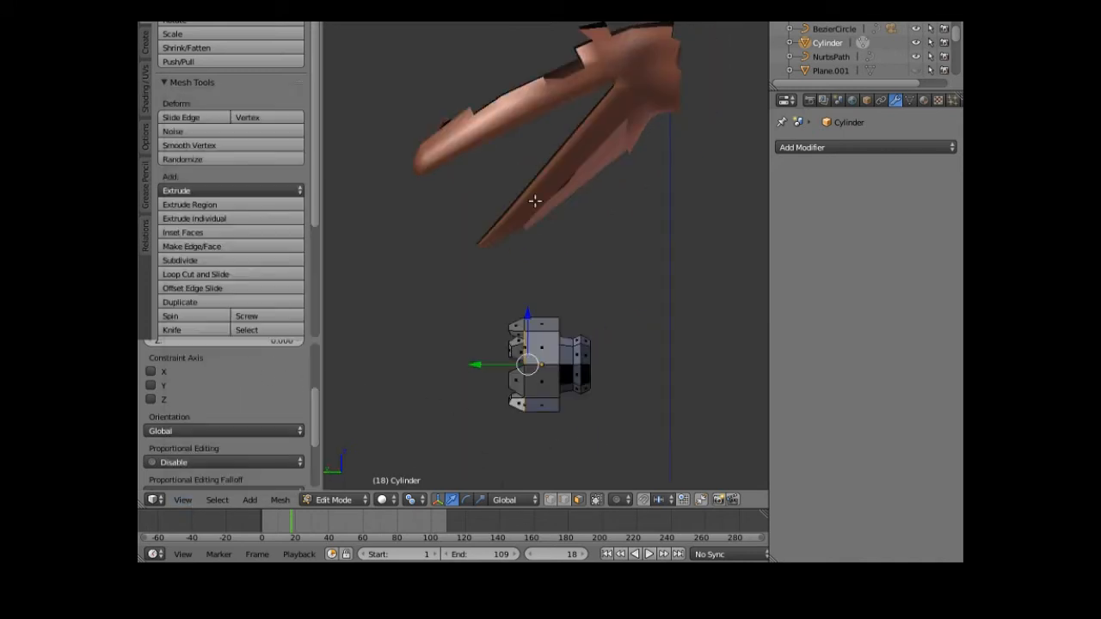
drag(476, 364, 461, 362)
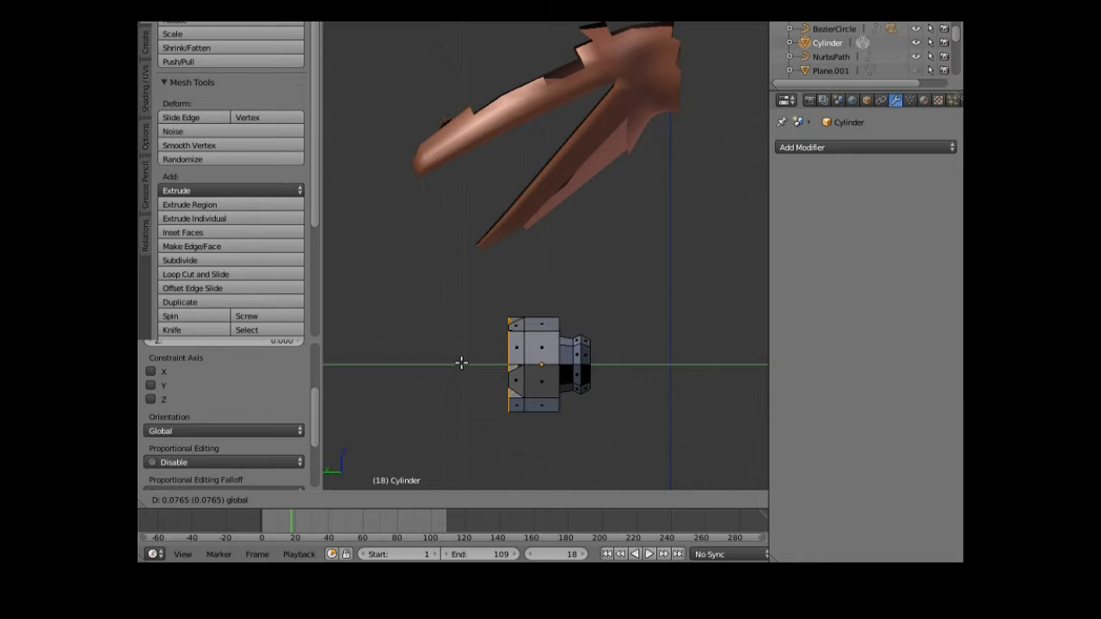
drag(460, 363, 459, 363)
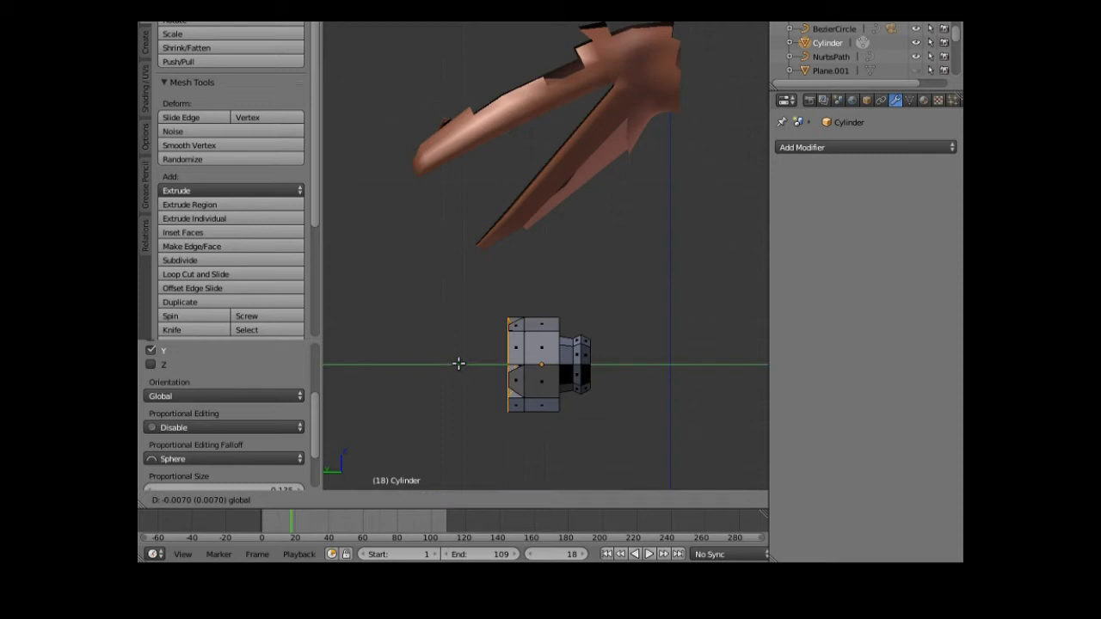
drag(459, 364, 458, 364)
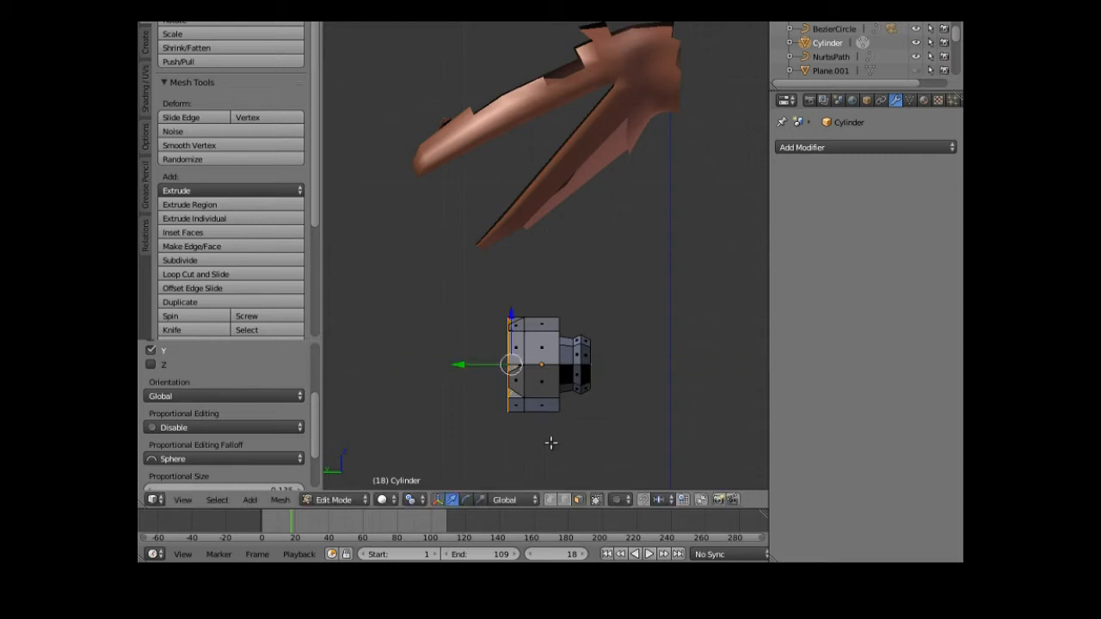
key(s)
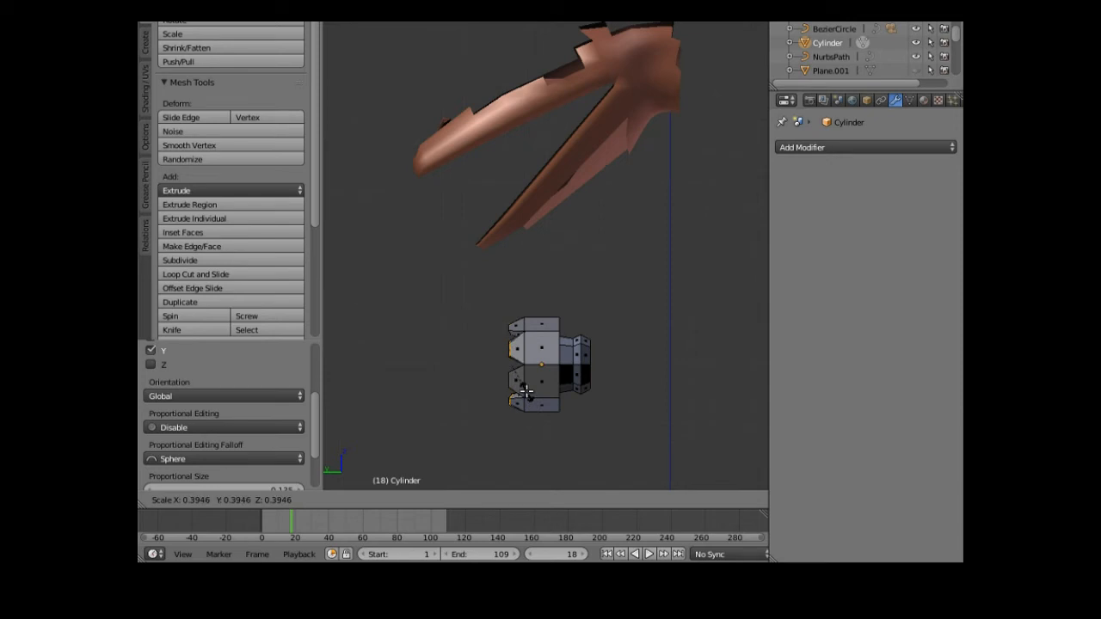
click(525, 391)
- Add the other four block end faces to the selection and extrude all eight slightly
middle_drag(500, 424, 597, 419)
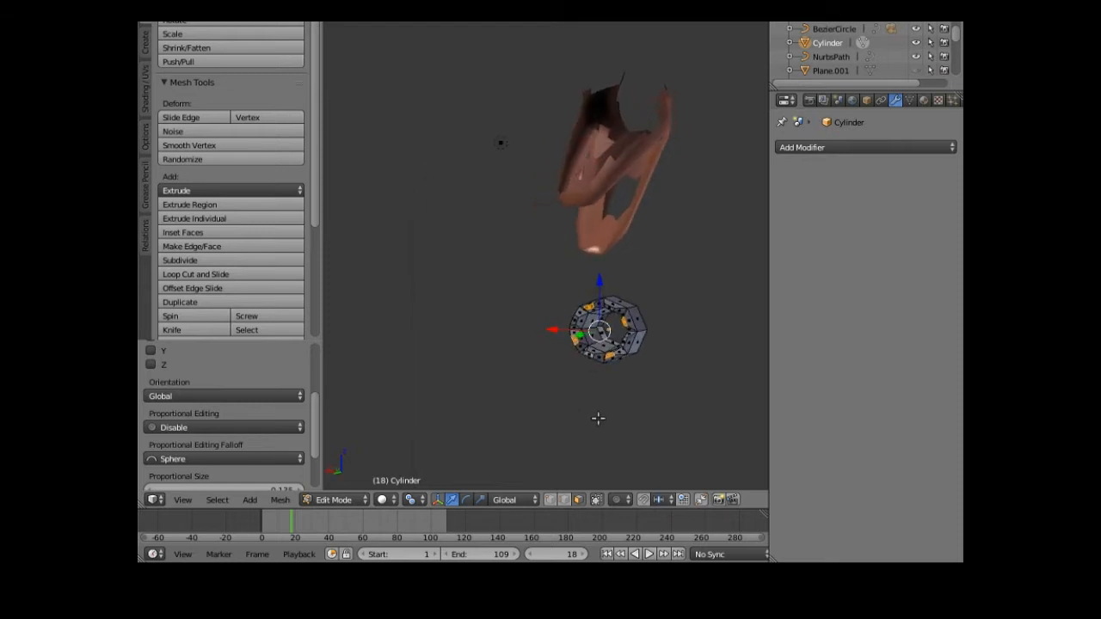
shift+right_click(588, 352)
shift+right_click(624, 342)
shift+right_click(609, 307)
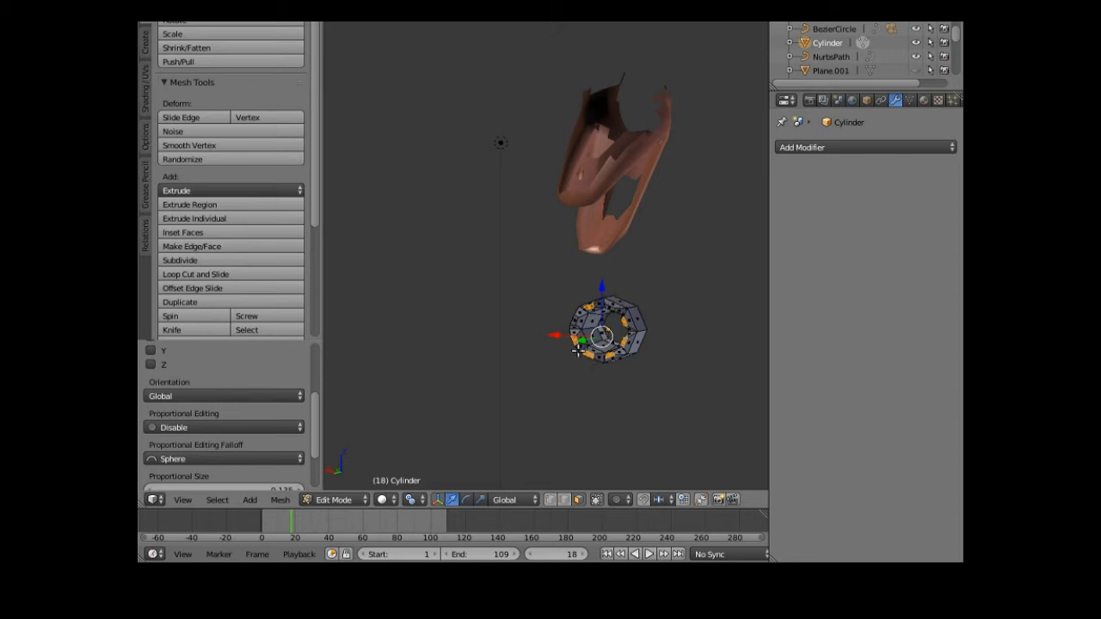
shift+right_click(573, 321)
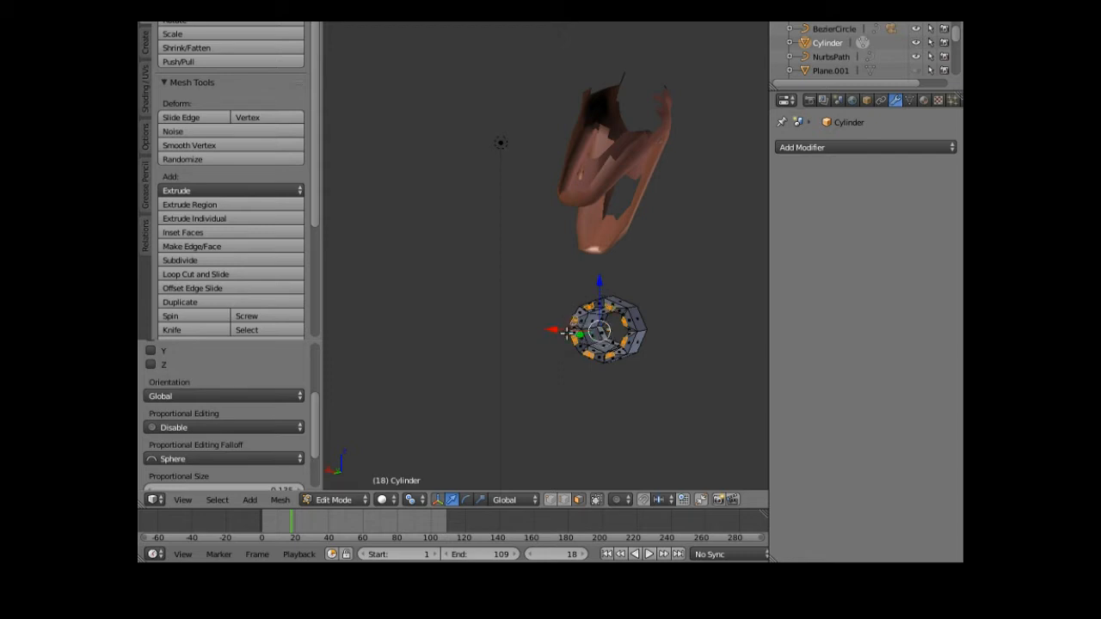
middle_drag(551, 381, 530, 378)
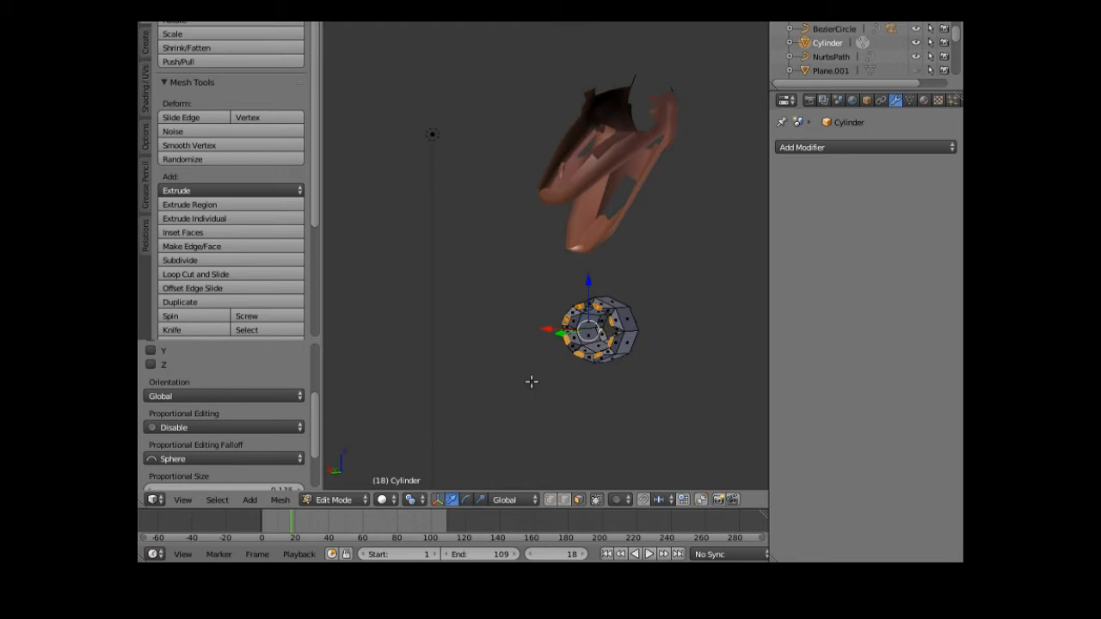
key(e)
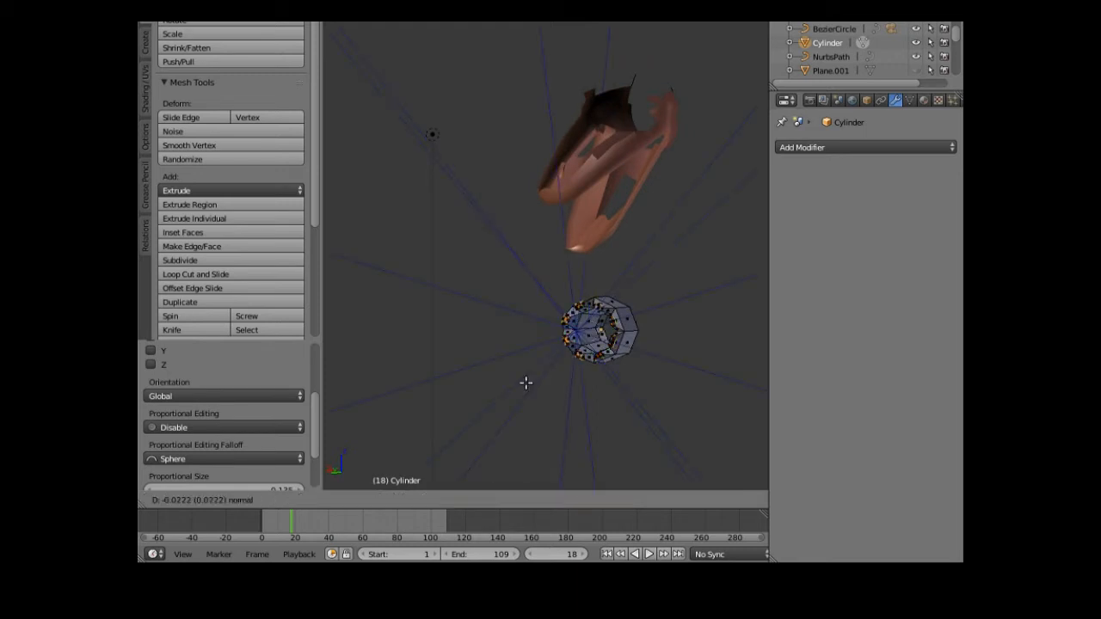
click(516, 387)
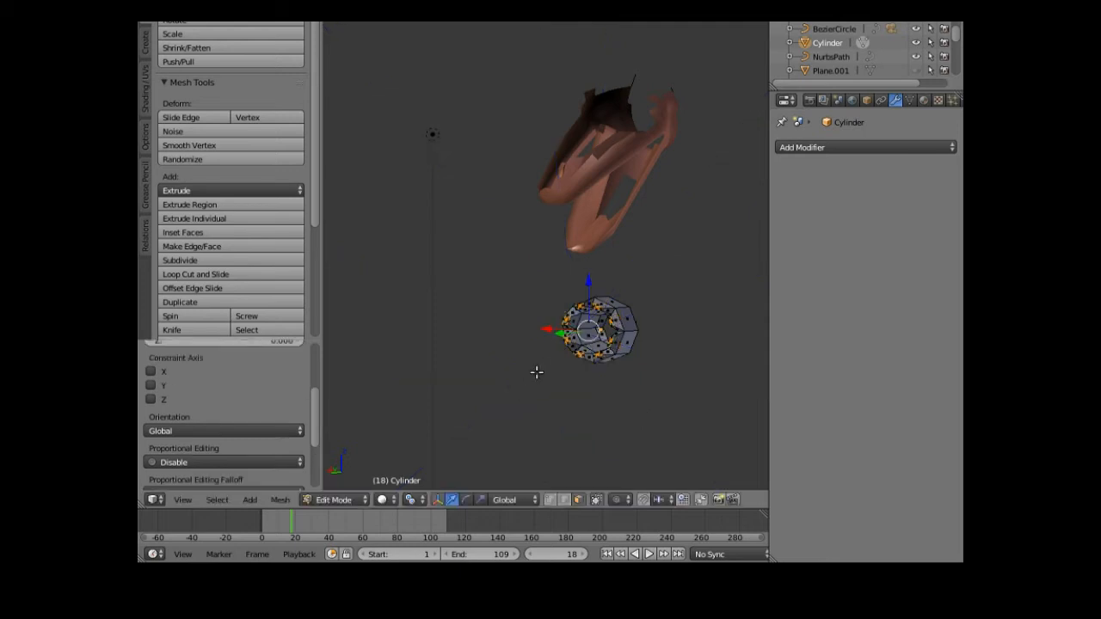
- Move the eight extruded faces far forward along global Y to form long prongs, and scale each tip to about 0.54
middle_drag(565, 388, 471, 401)
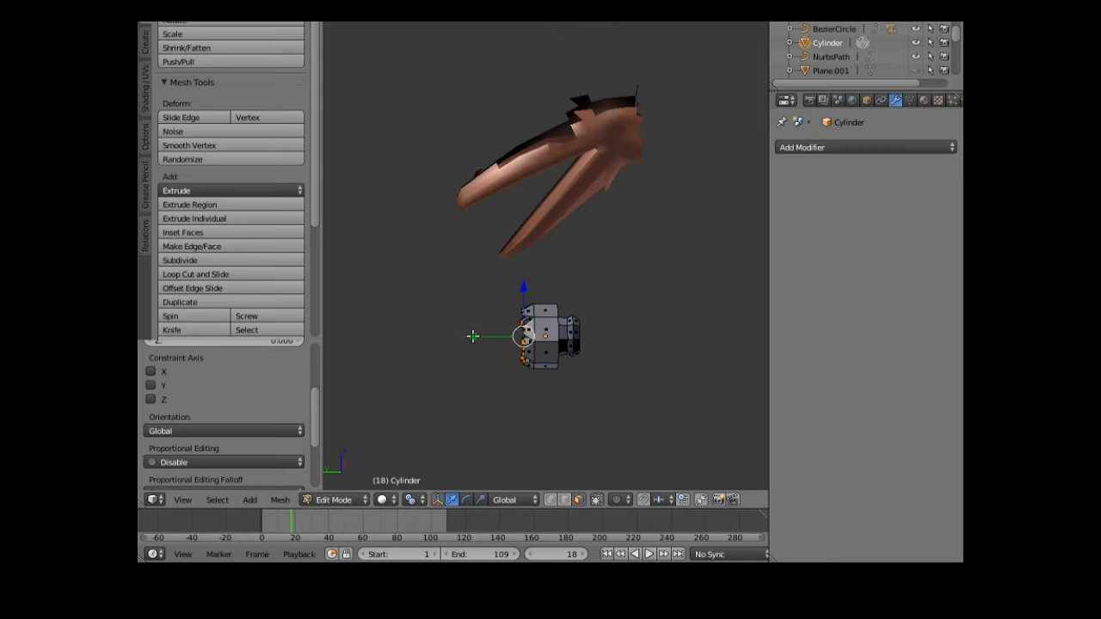
drag(472, 336, 349, 356)
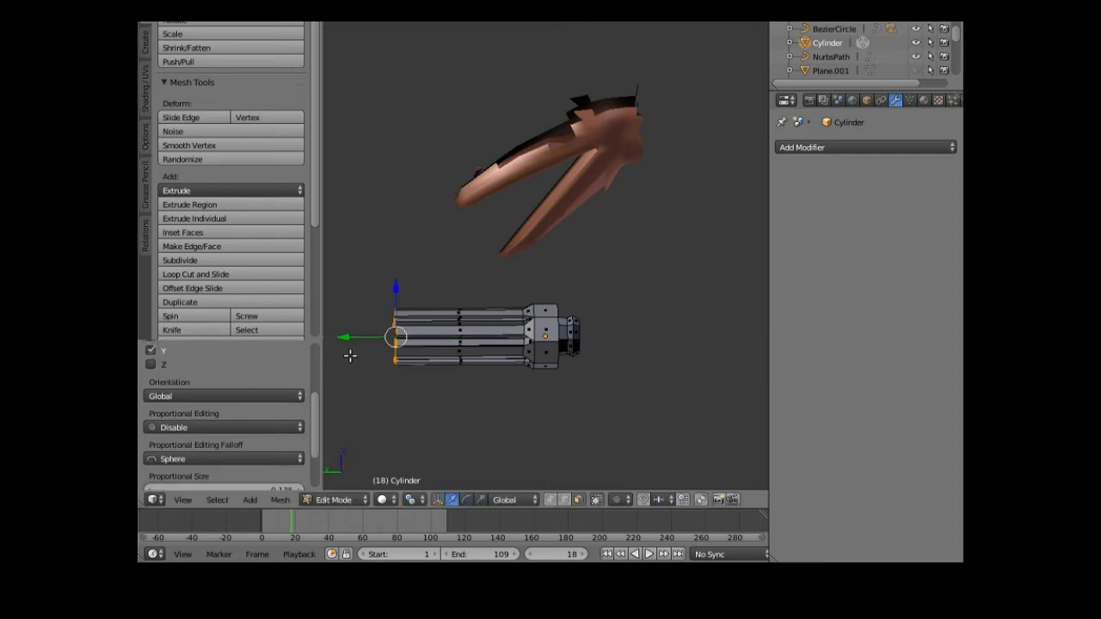
middle_drag(371, 393, 511, 401)
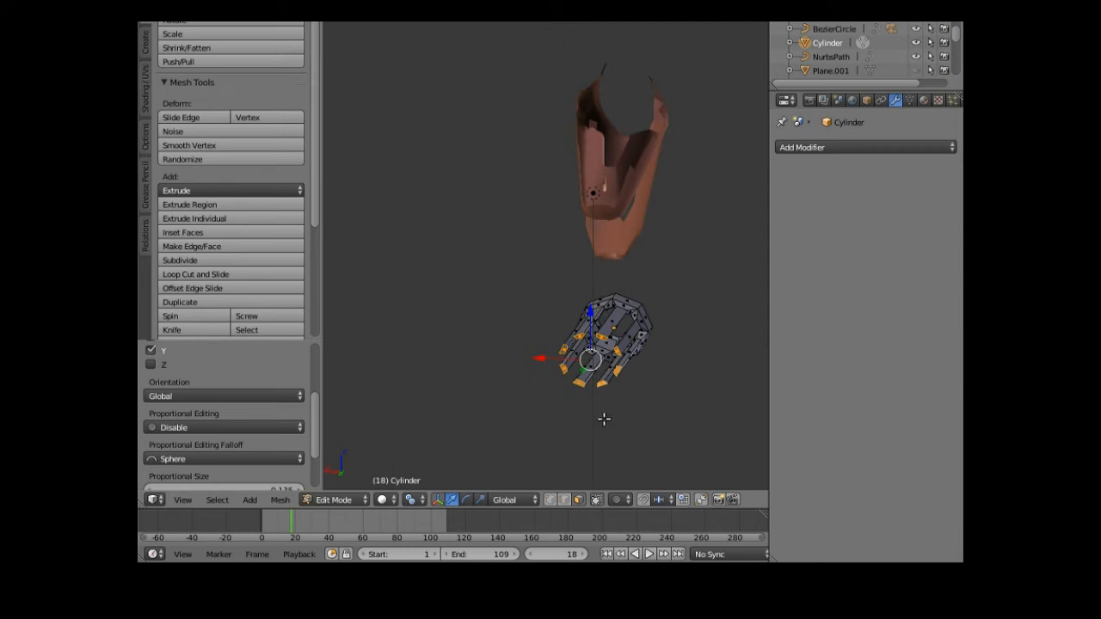
key(s)
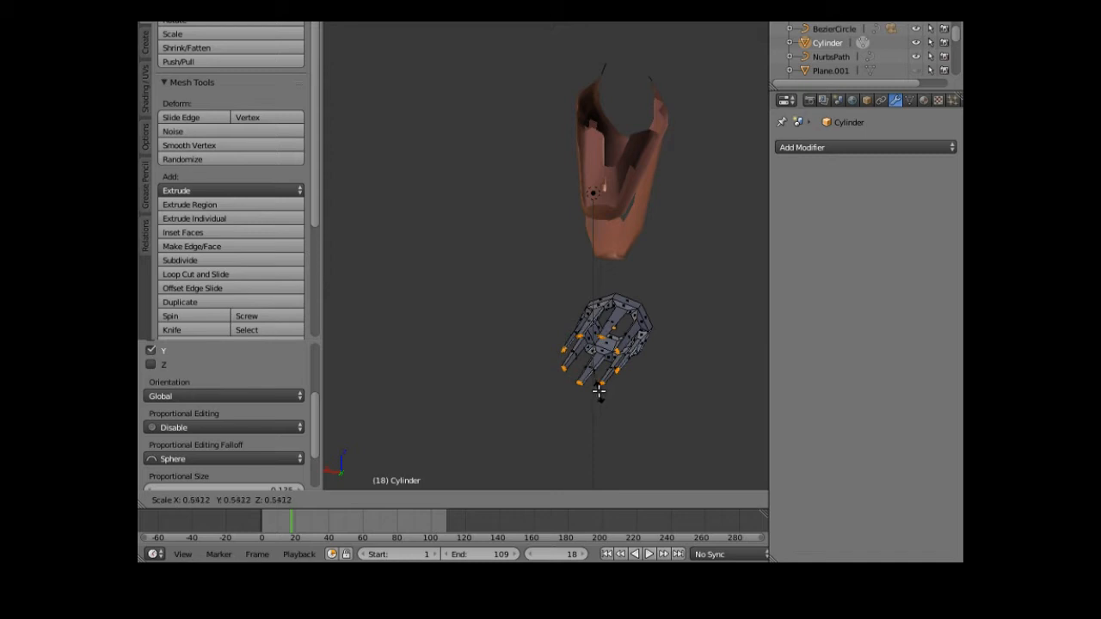
click(599, 392)
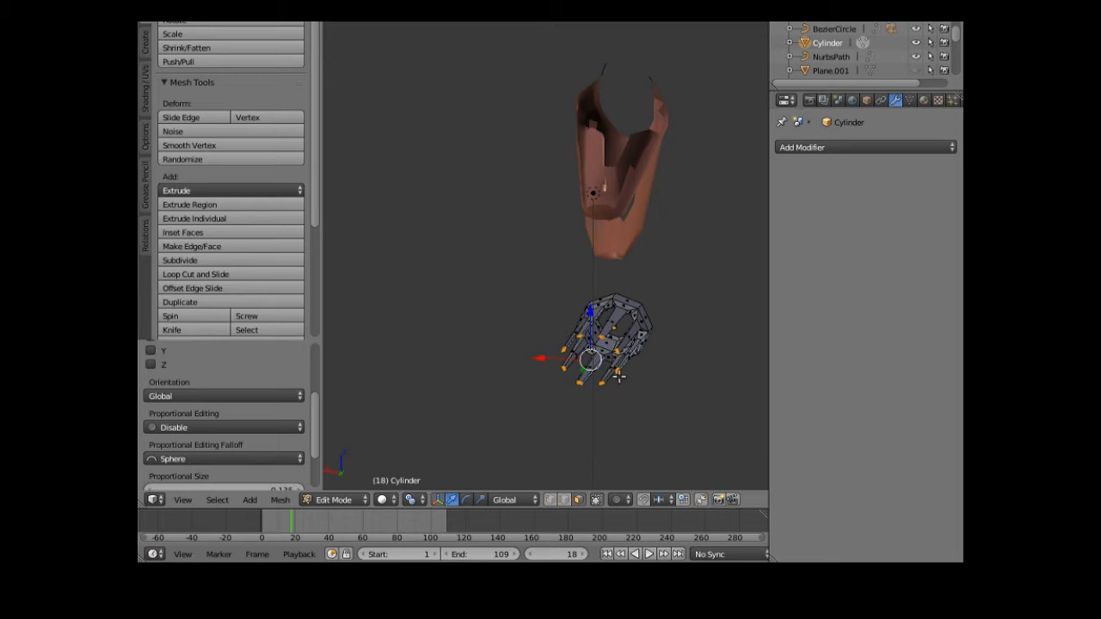
- Select the tip faces of the two opposite lower side prongs and move them farther forward along global Y in left view
scroll(620, 389, up, 2)
scroll(620, 388, down, 1)
mouse_move(536, 417)
middle_down()
mouse_move(524, 401)
mouse_move(547, 403)
middle_up()
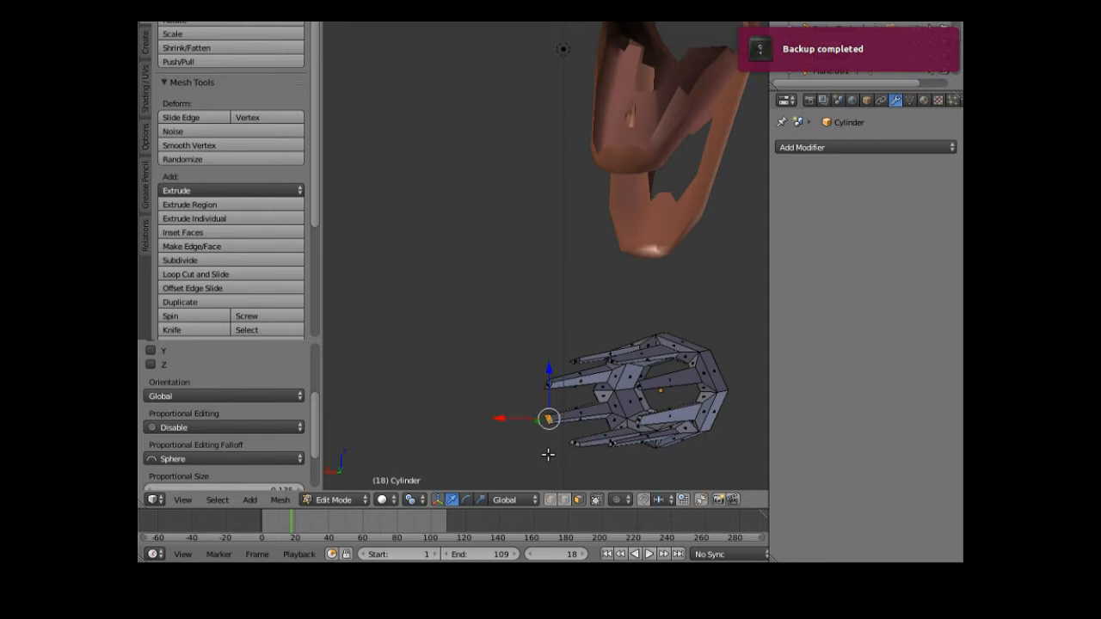
key(ctrl+z)
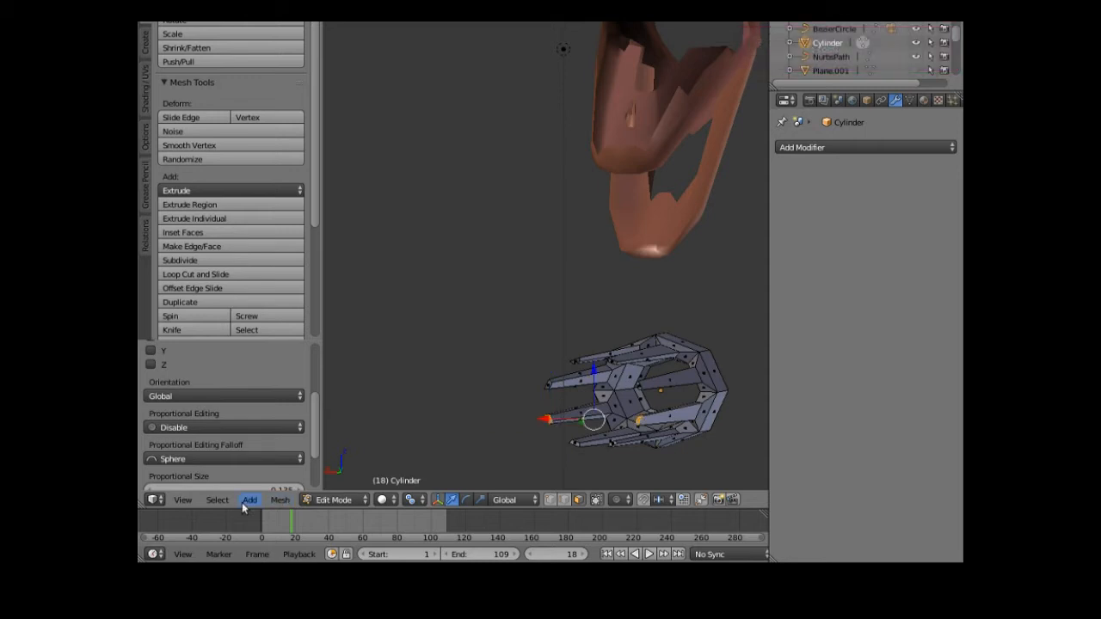
click(183, 499)
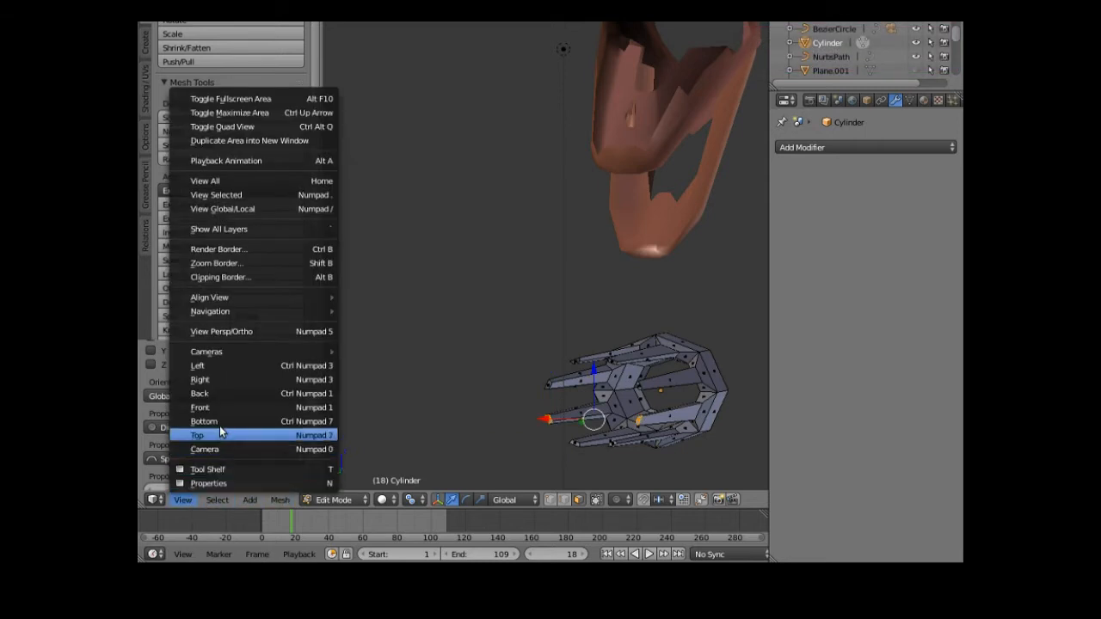
click(234, 365)
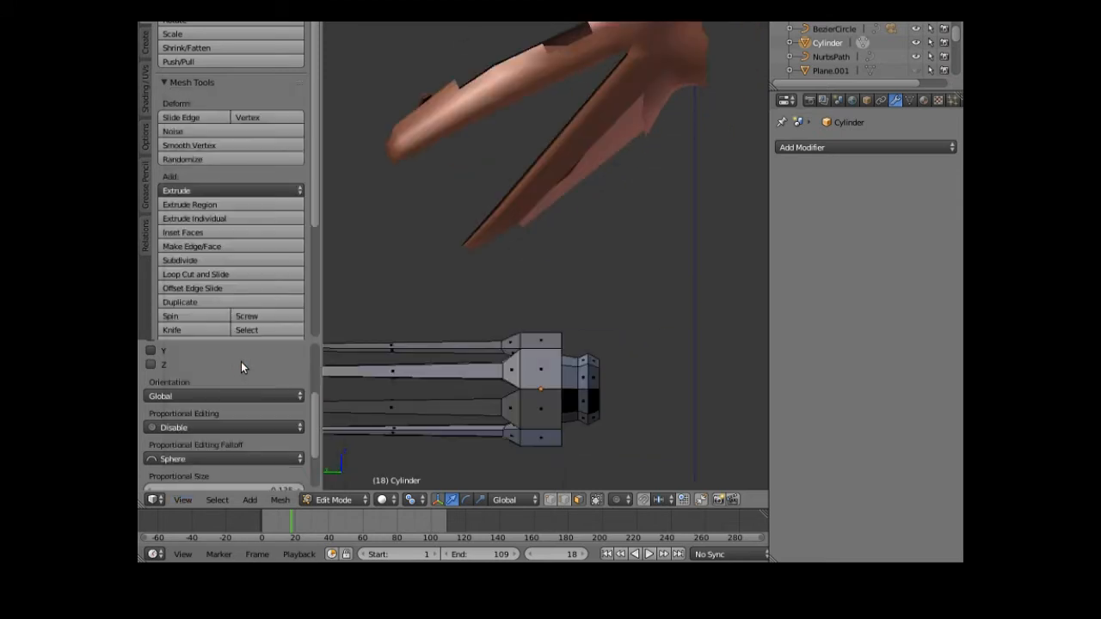
scroll(412, 417, down, 4)
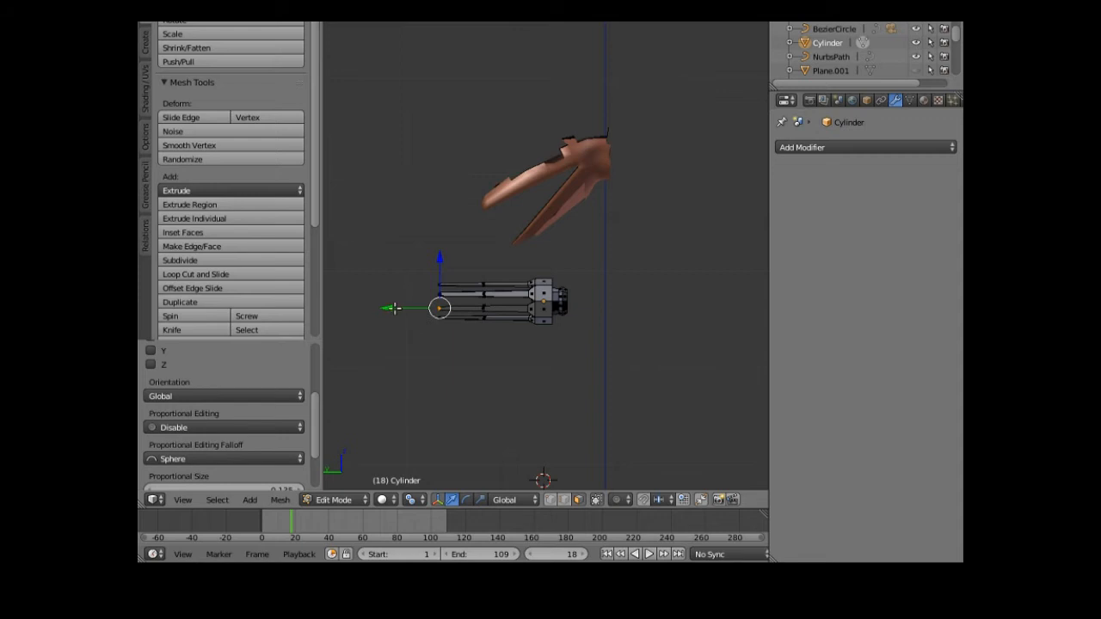
drag(387, 307, 335, 310)
- Extrude the two lengthened prong tips slightly and move the new faces a short distance forward along global Y
middle_drag(364, 342, 485, 386)
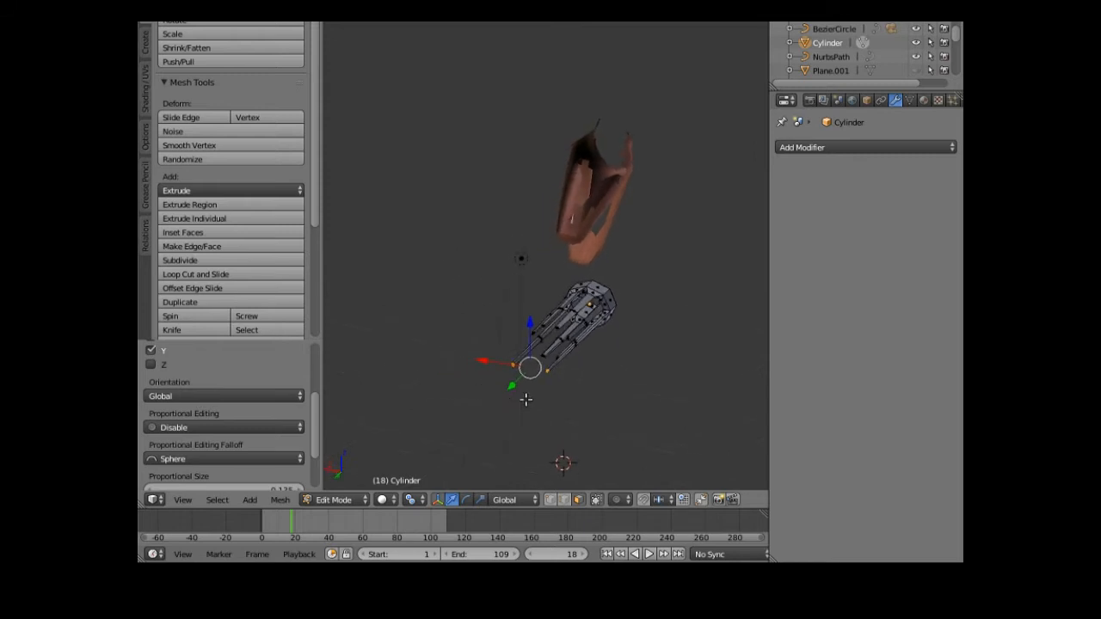
scroll(525, 399, up, 1)
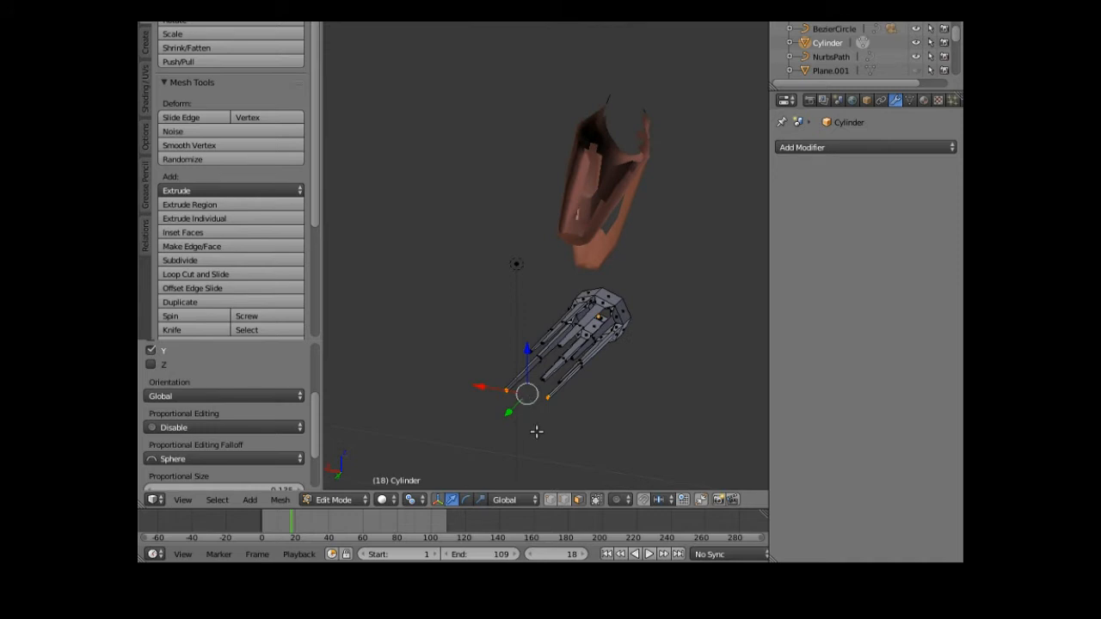
middle_drag(534, 425, 545, 410)
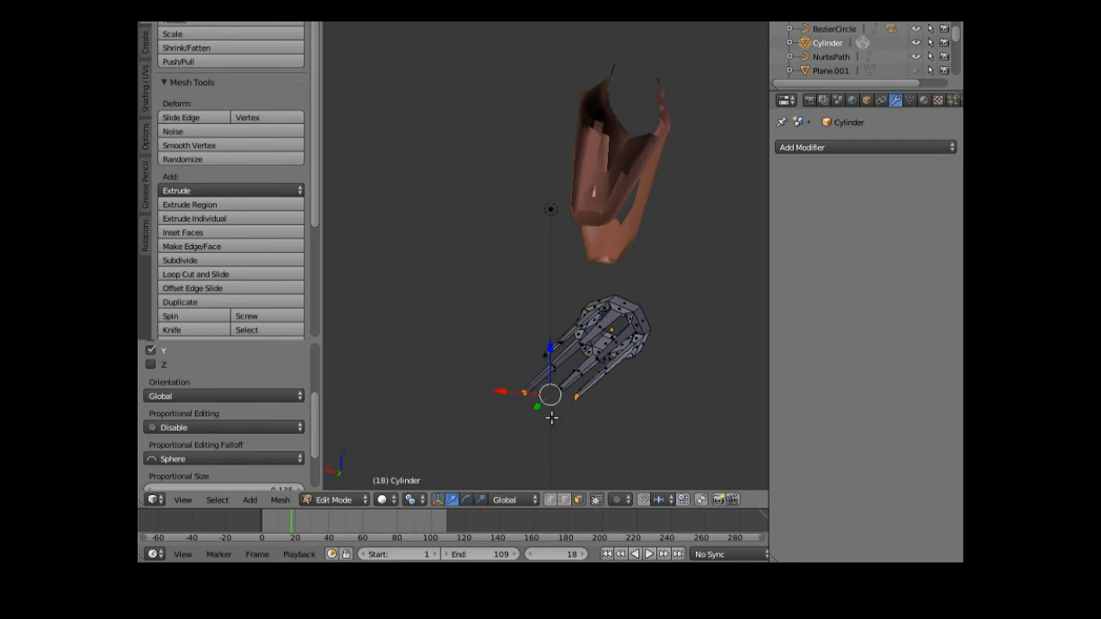
key(e)
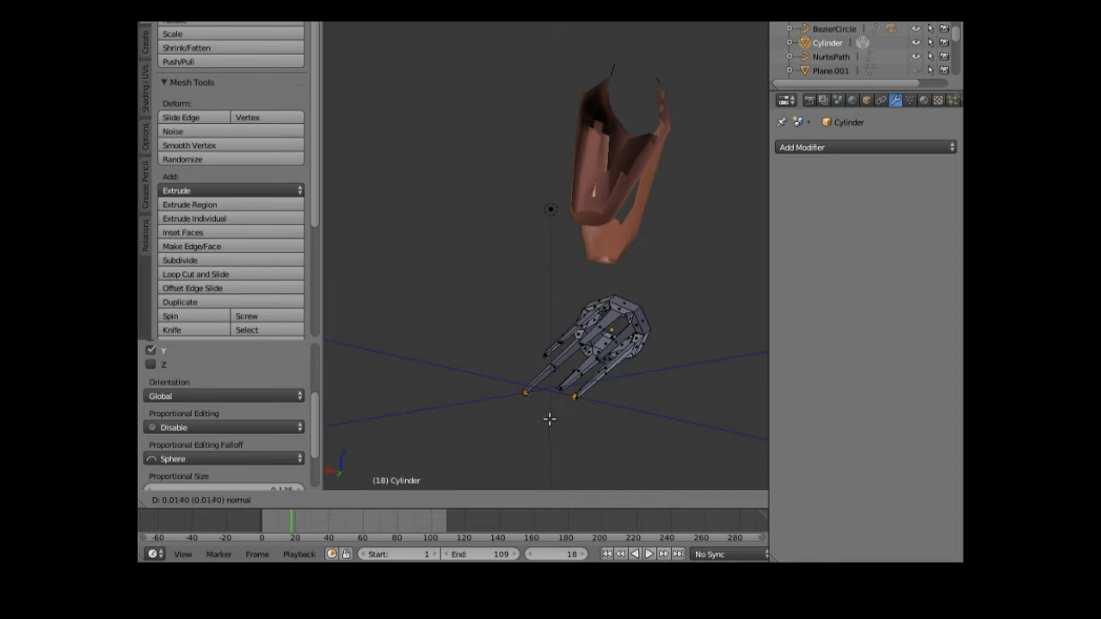
click(548, 419)
drag(535, 406, 534, 417)
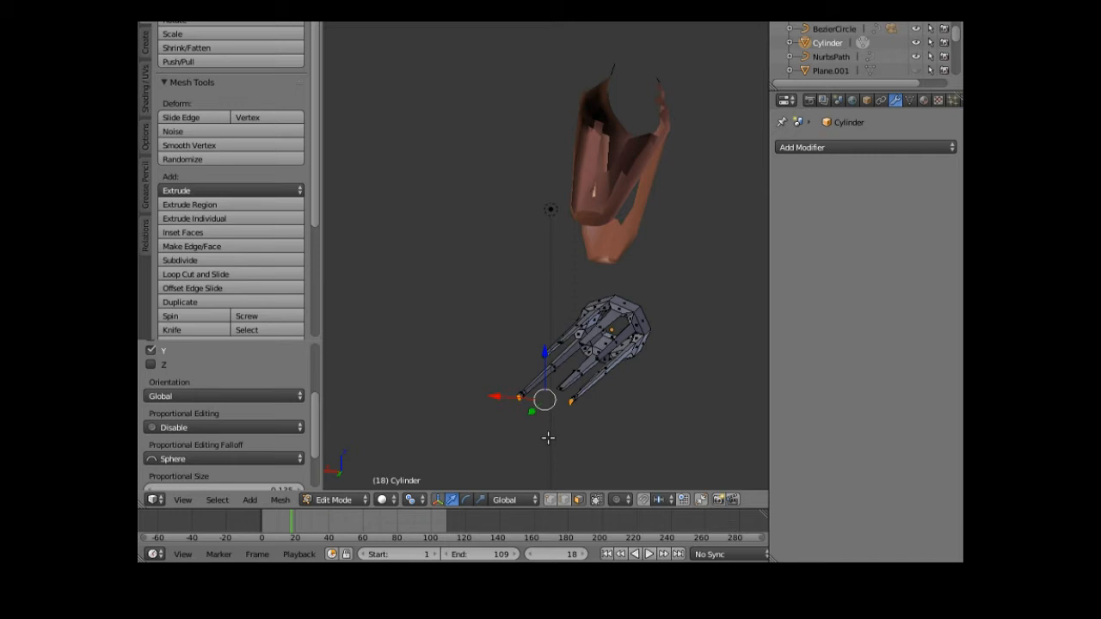
- Scale up the two extruded prong tip faces along global Z to make them taller
key(s)
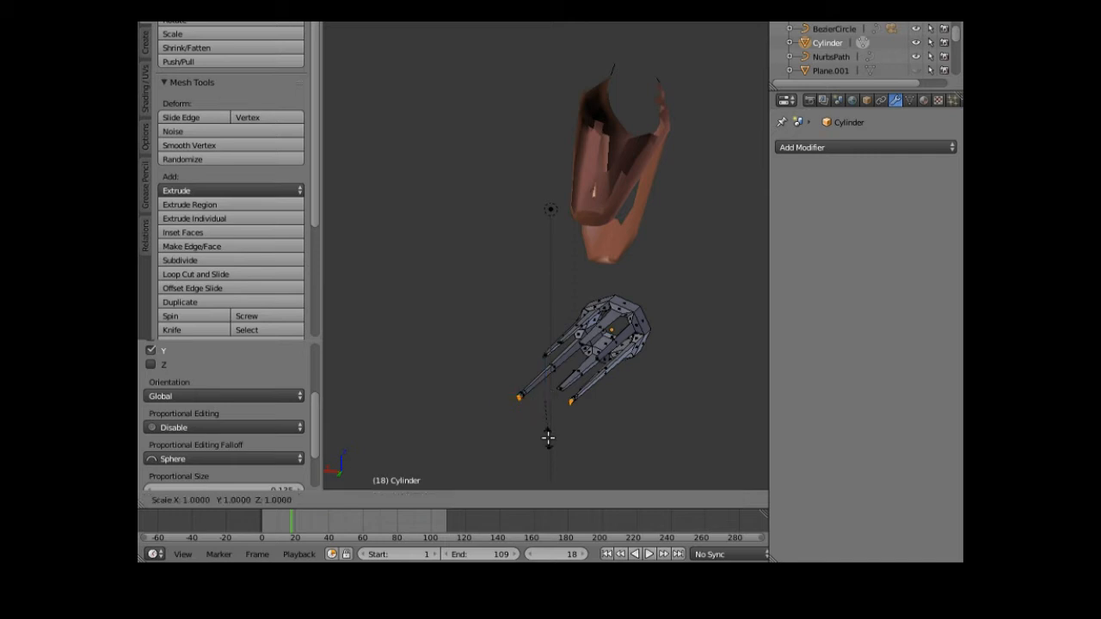
key(z)
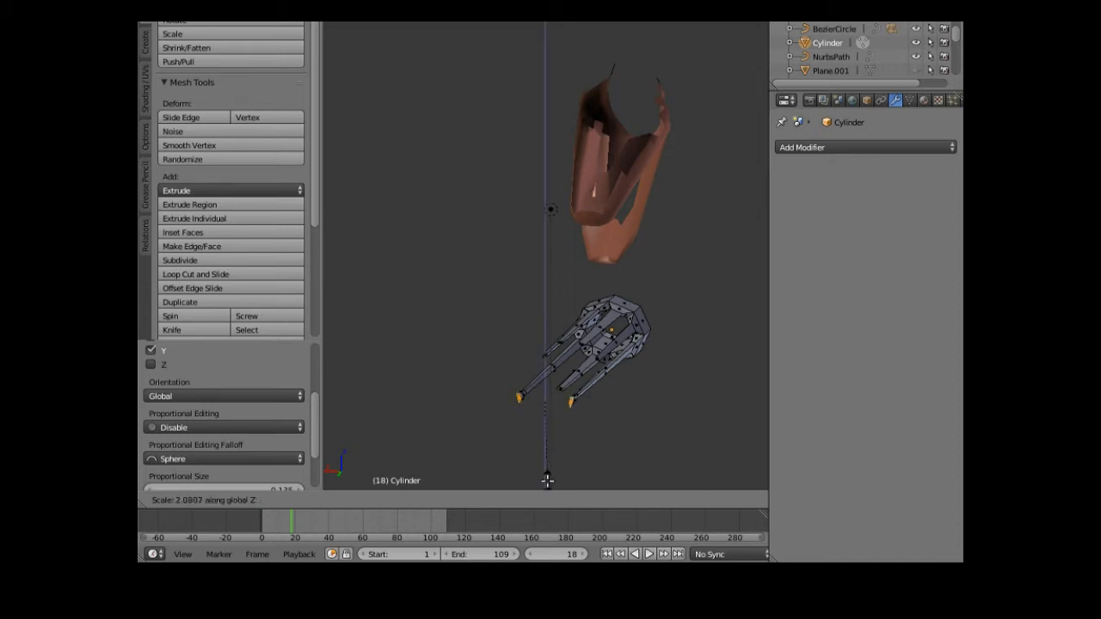
click(556, 34)
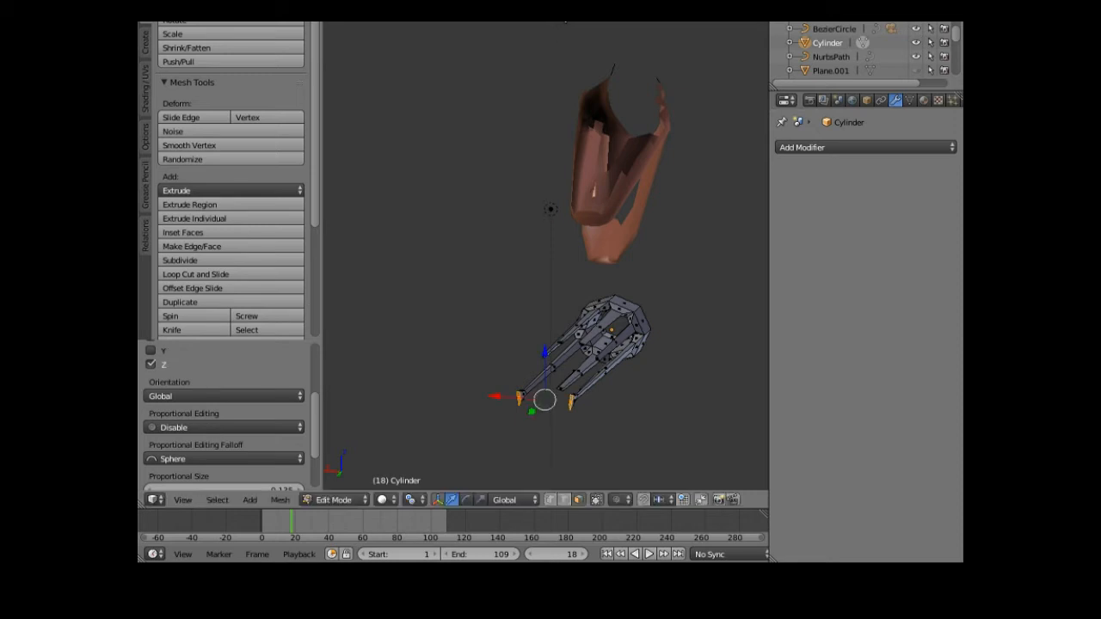
- Extrude the two long prong tips, extrude again about 0.2 forward along global Y, and scale the end faces to about 0.27
key(e)
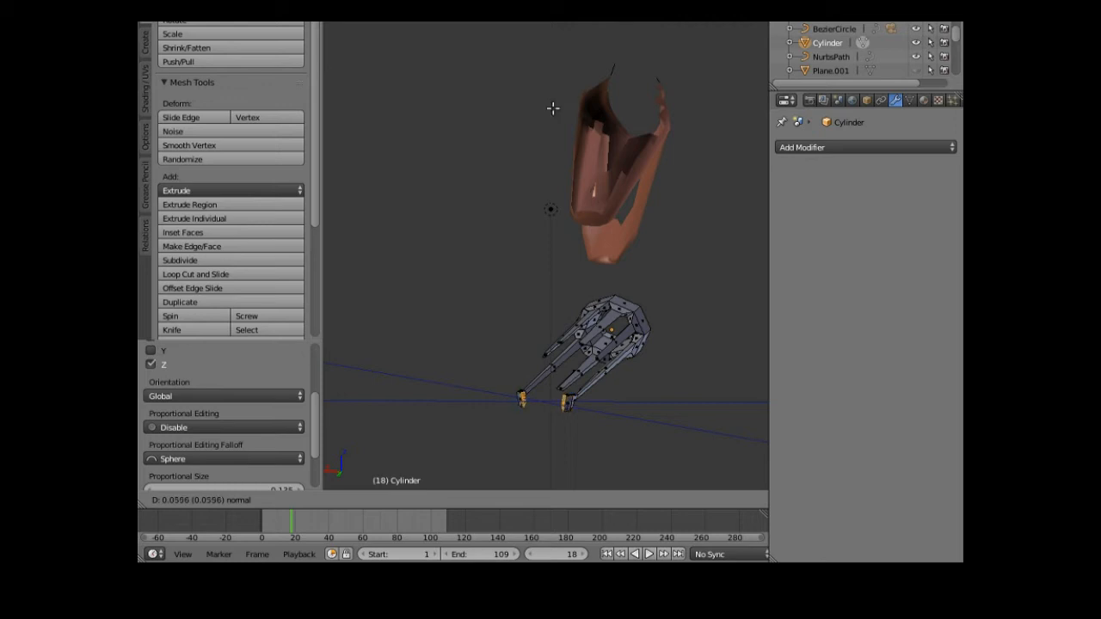
click(553, 108)
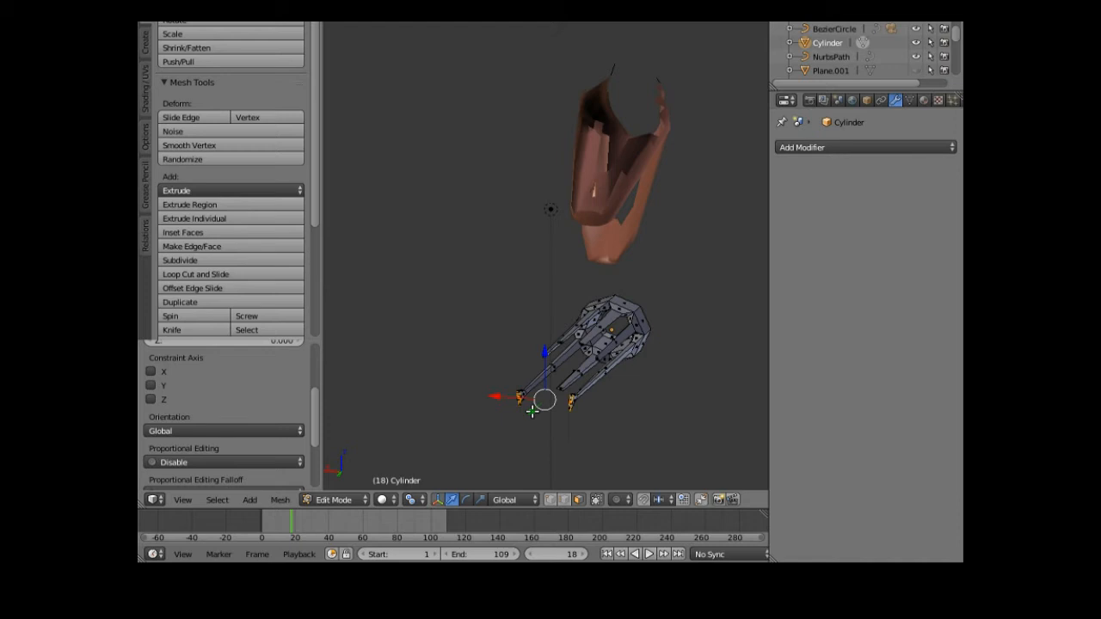
key(e)
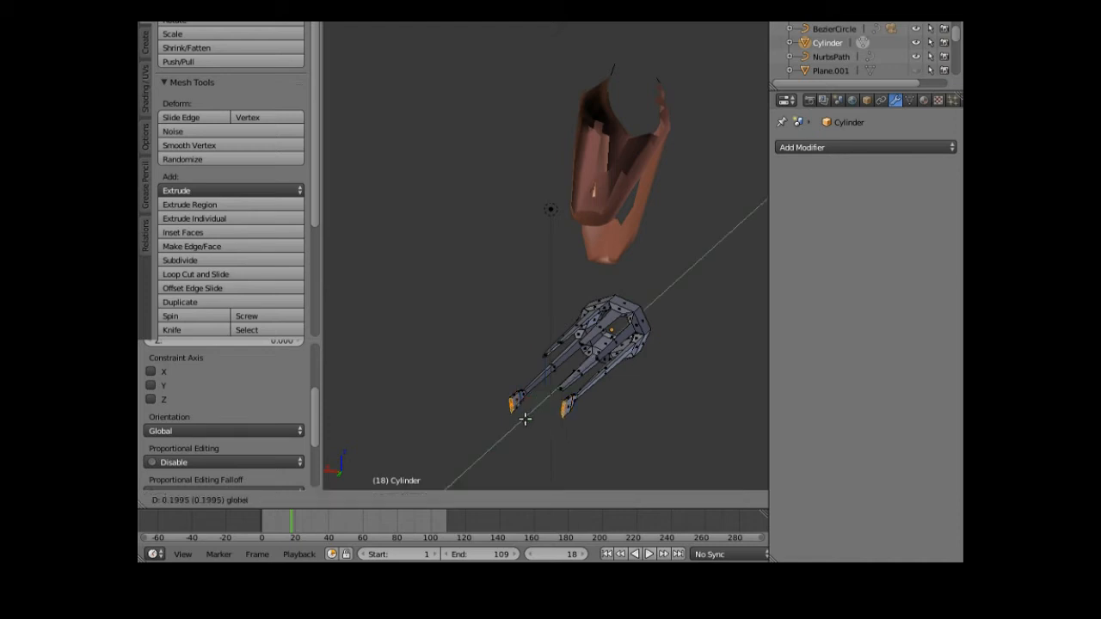
click(525, 419)
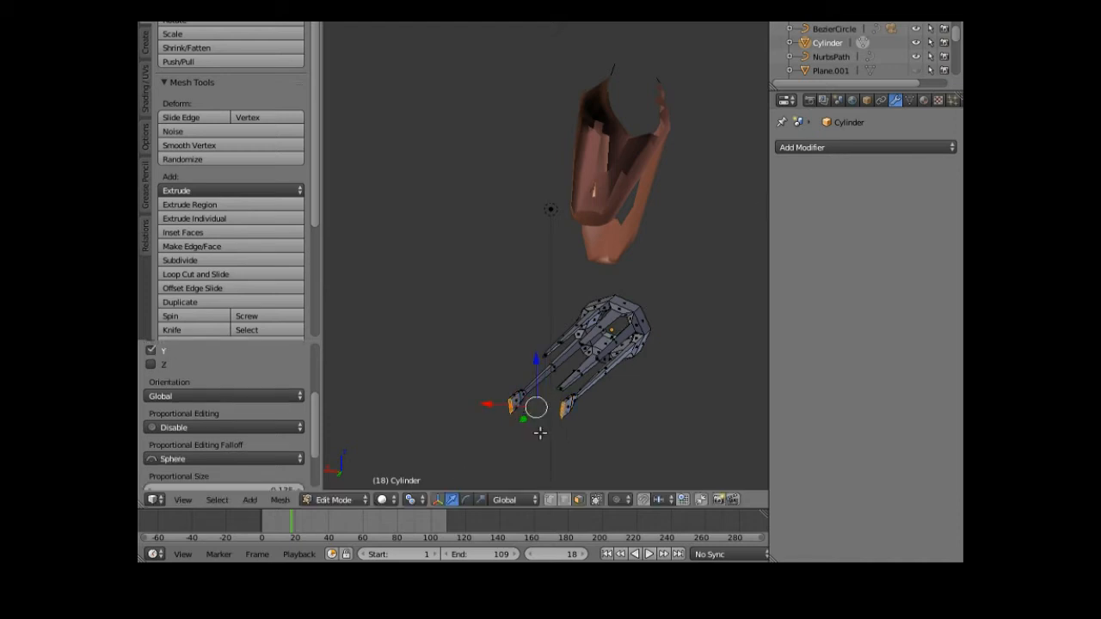
key(s)
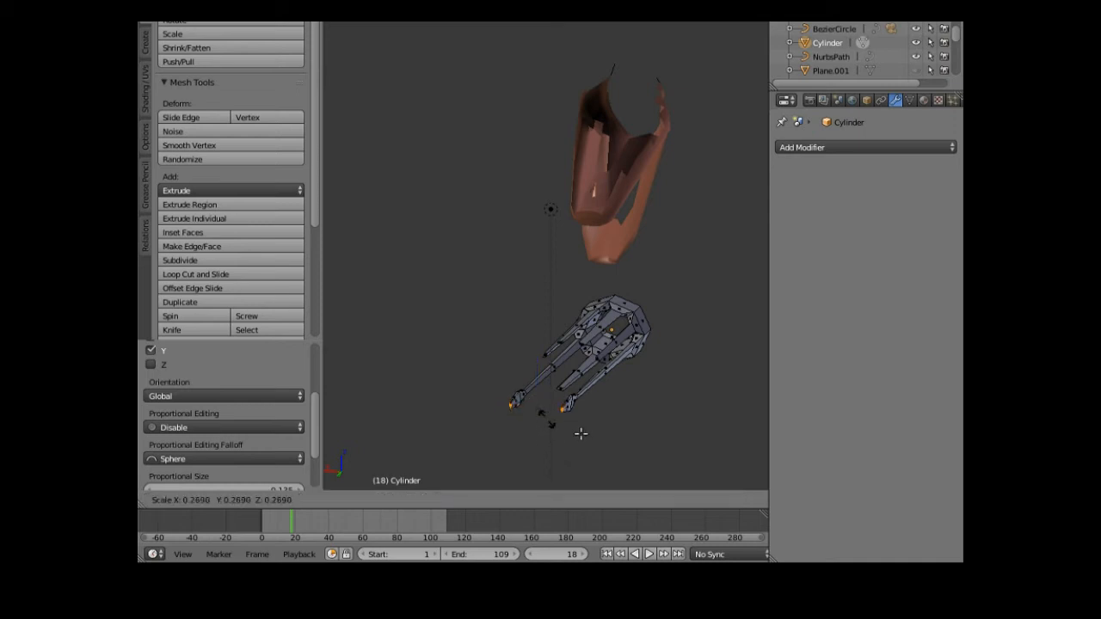
click(576, 435)
middle_drag(573, 435, 521, 439)
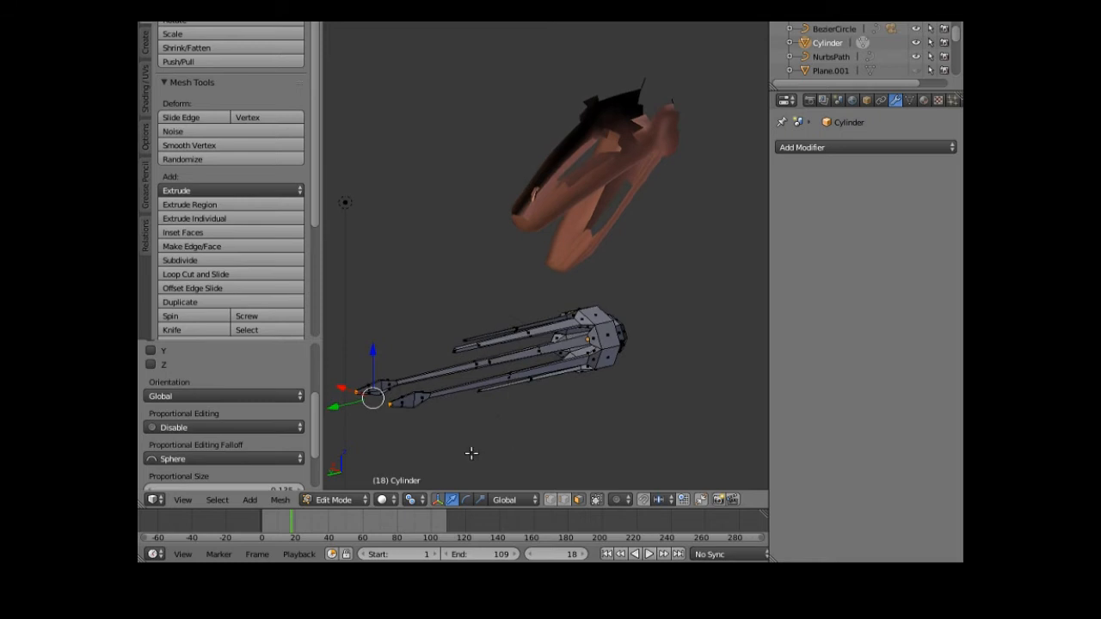
click(255, 274)
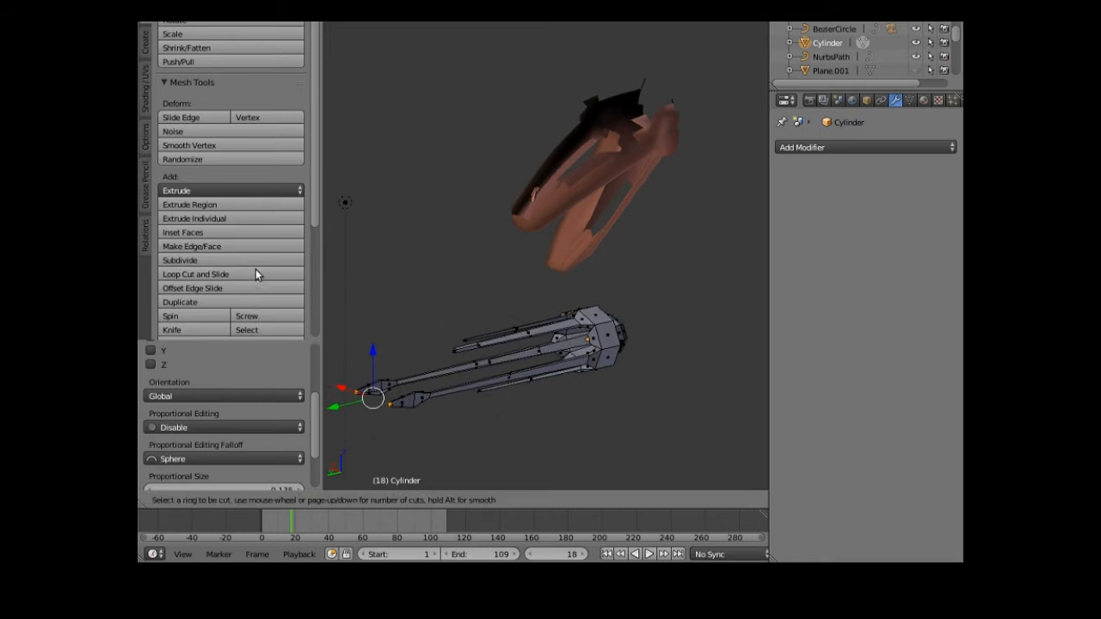
click(483, 364)
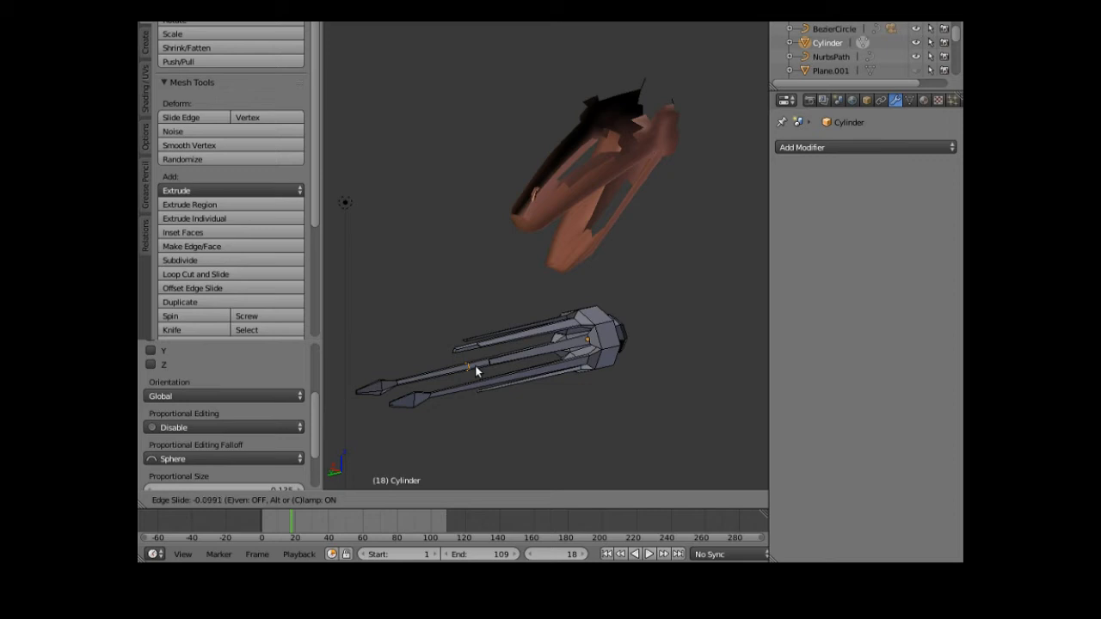
key(Escape)
key(ctrl+z)
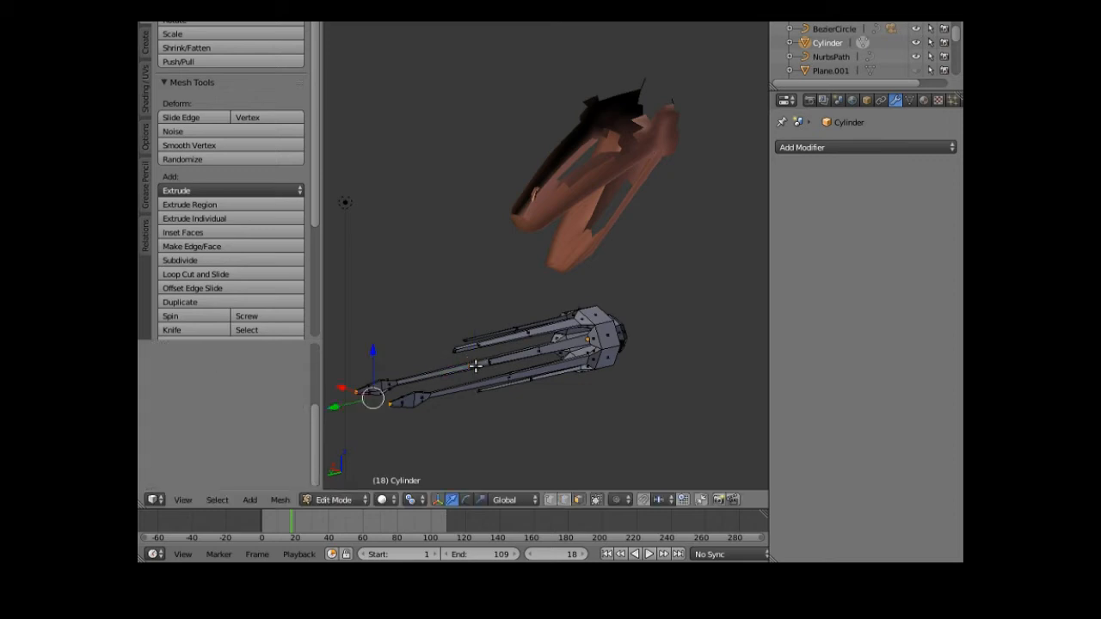
- Add seven loop cuts along the shaft of the farther long prong, sliding them by a factor of about -0.024
click(250, 275)
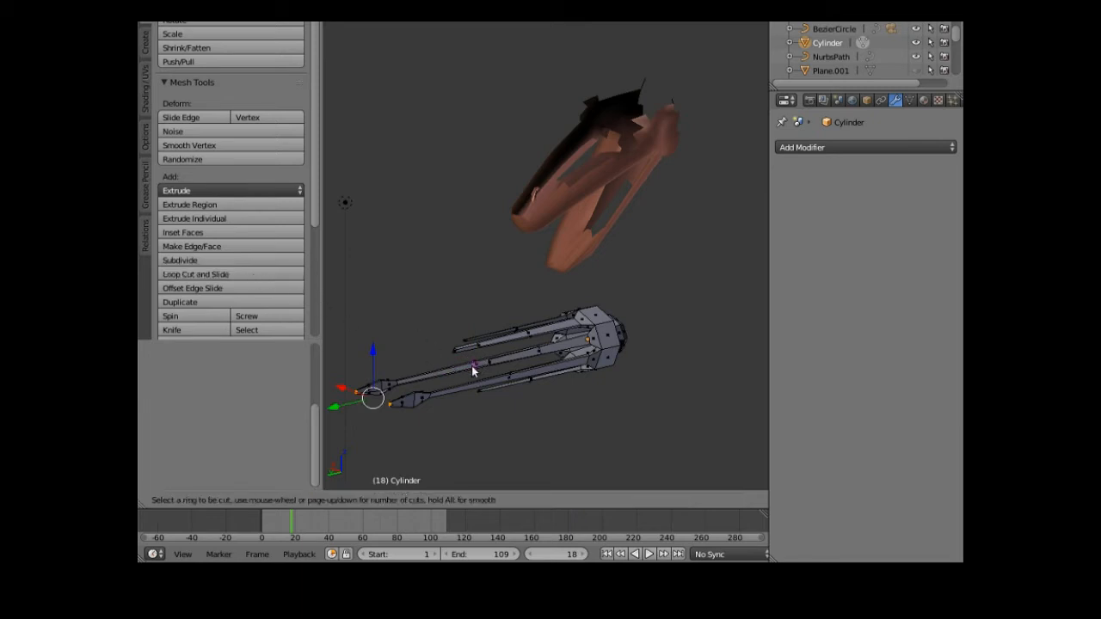
scroll(472, 366, up, 1)
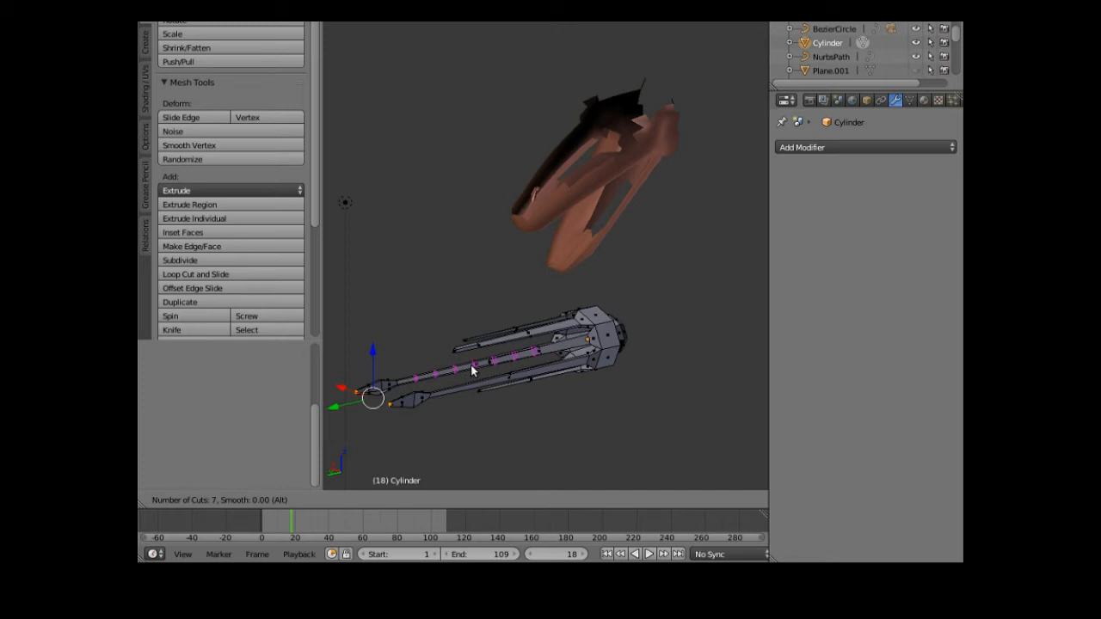
click(471, 370)
right_click(472, 370)
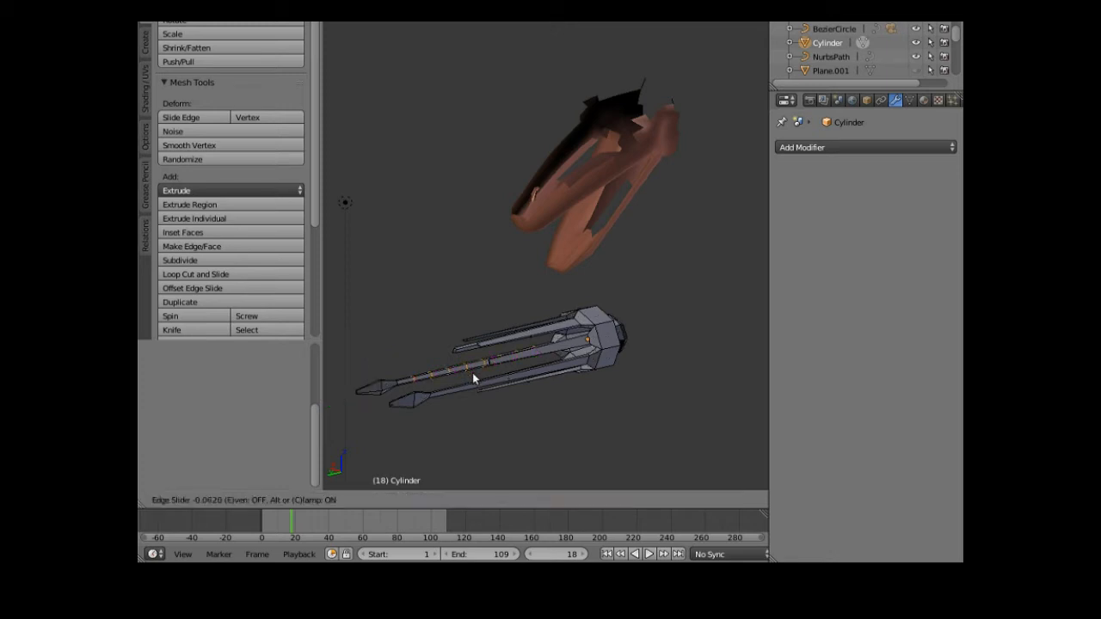
click(472, 372)
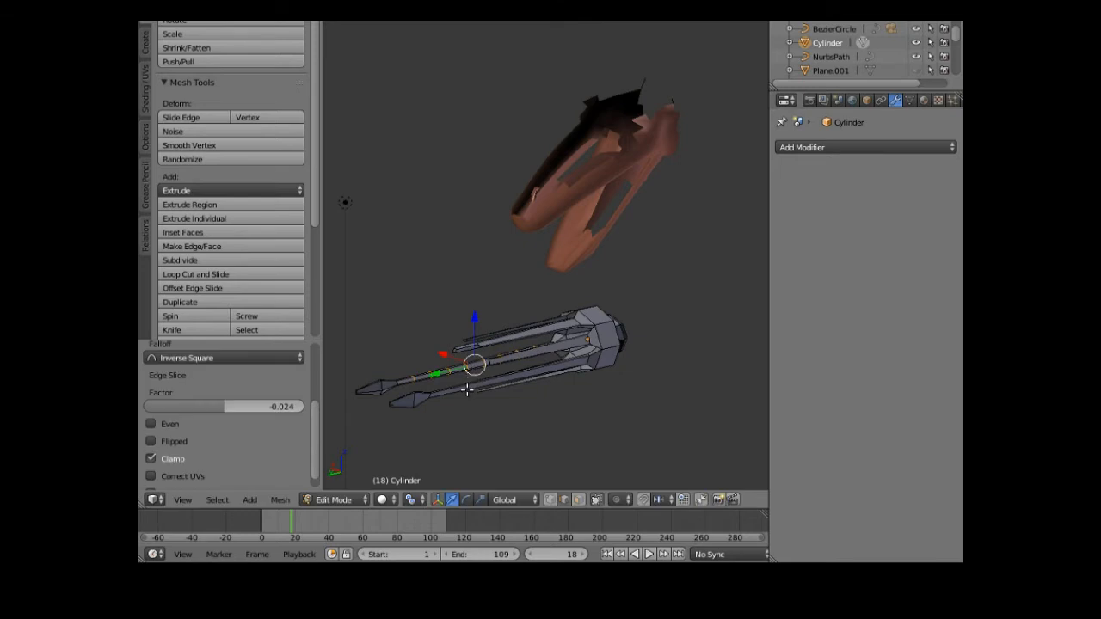
- Add seven evenly spaced loop cuts along the shaft of the nearer long prong, without sliding them
click(208, 275)
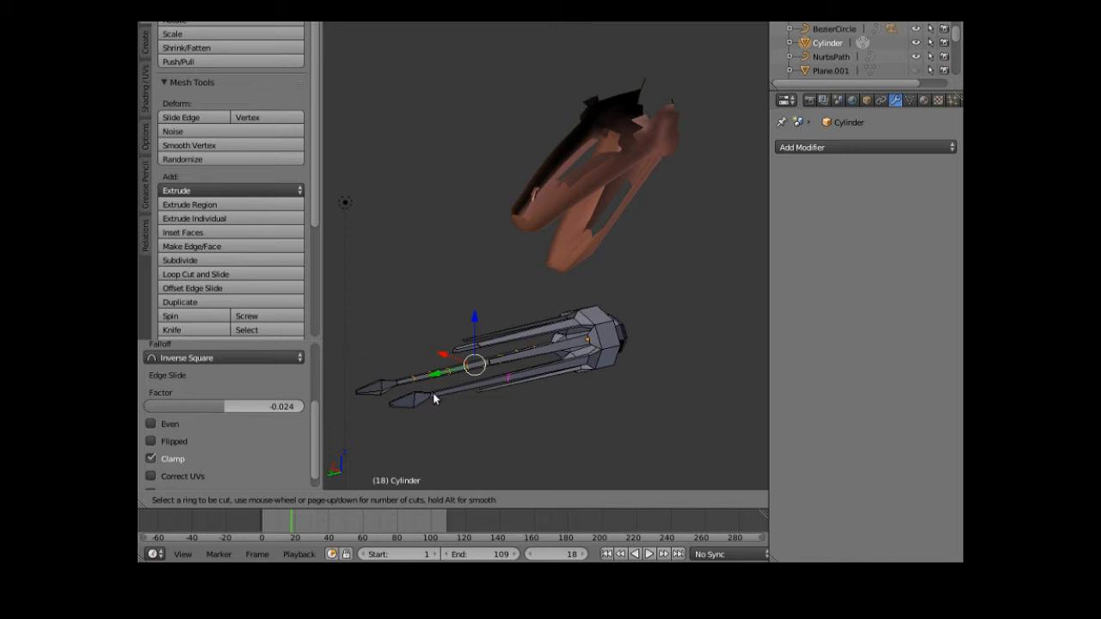
scroll(448, 390, up, 2)
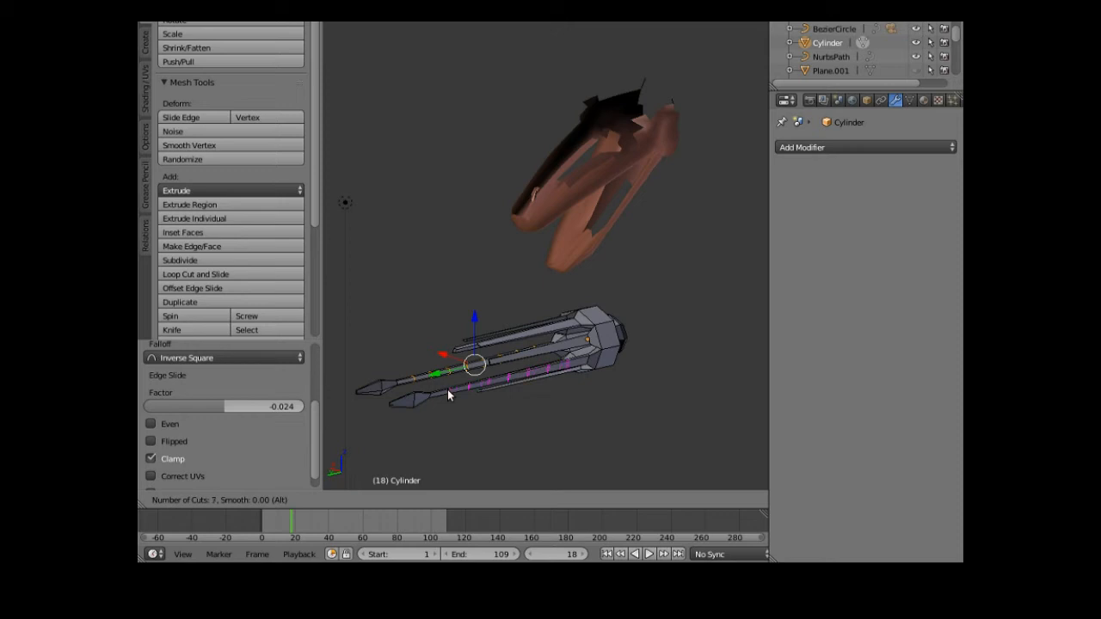
click(447, 390)
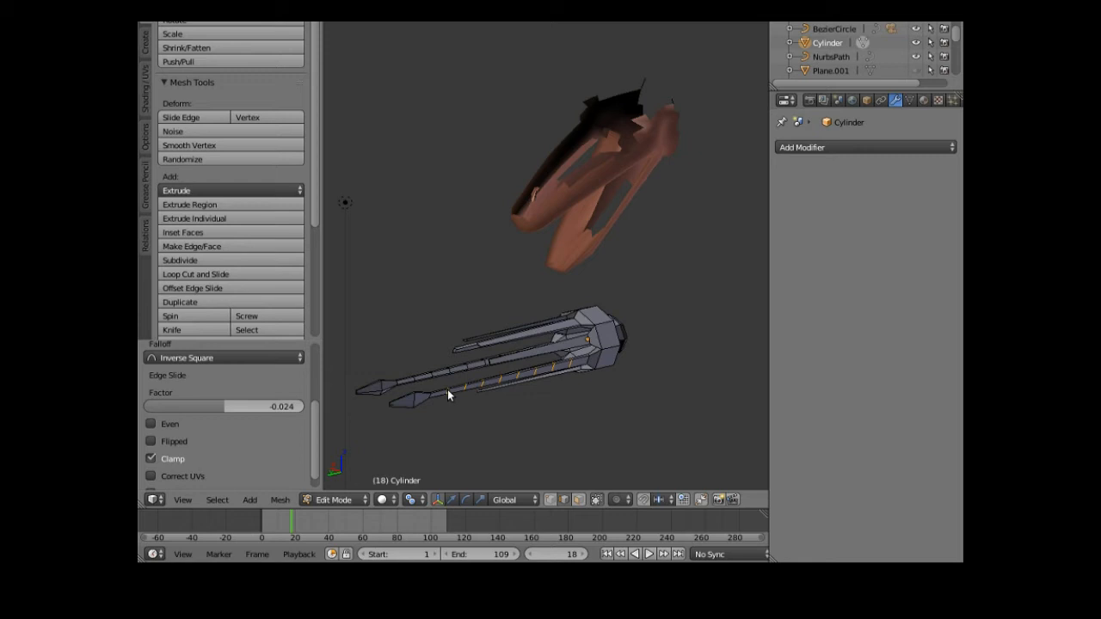
key(ctrl+space)
mouse_move(539, 437)
middle_down()
mouse_move(560, 472)
mouse_move(546, 432)
middle_up()
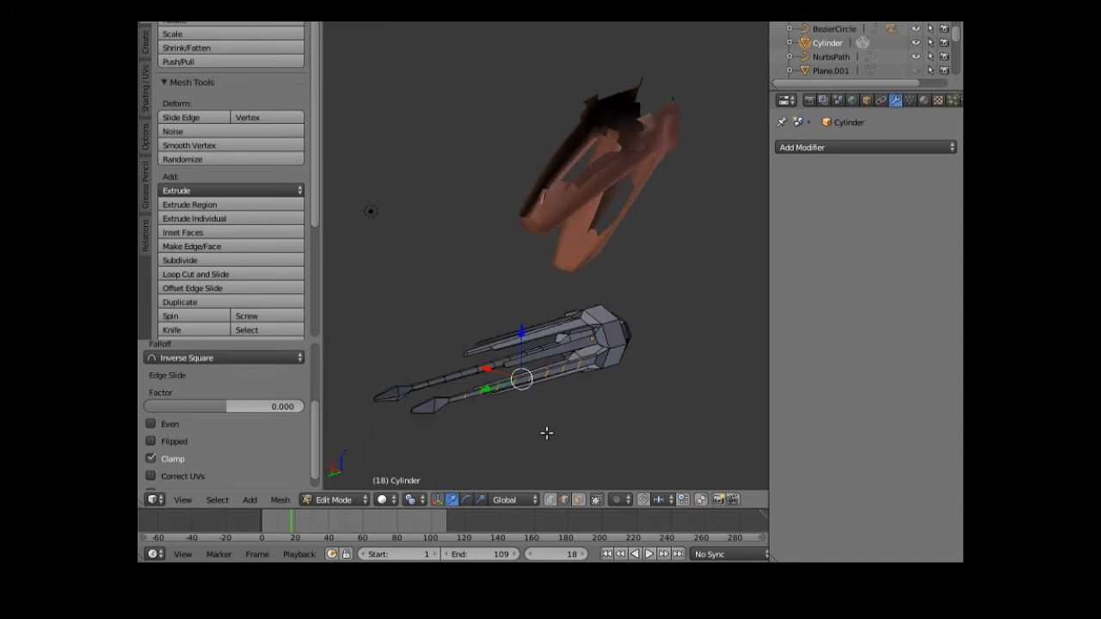
scroll(546, 432, up, 2)
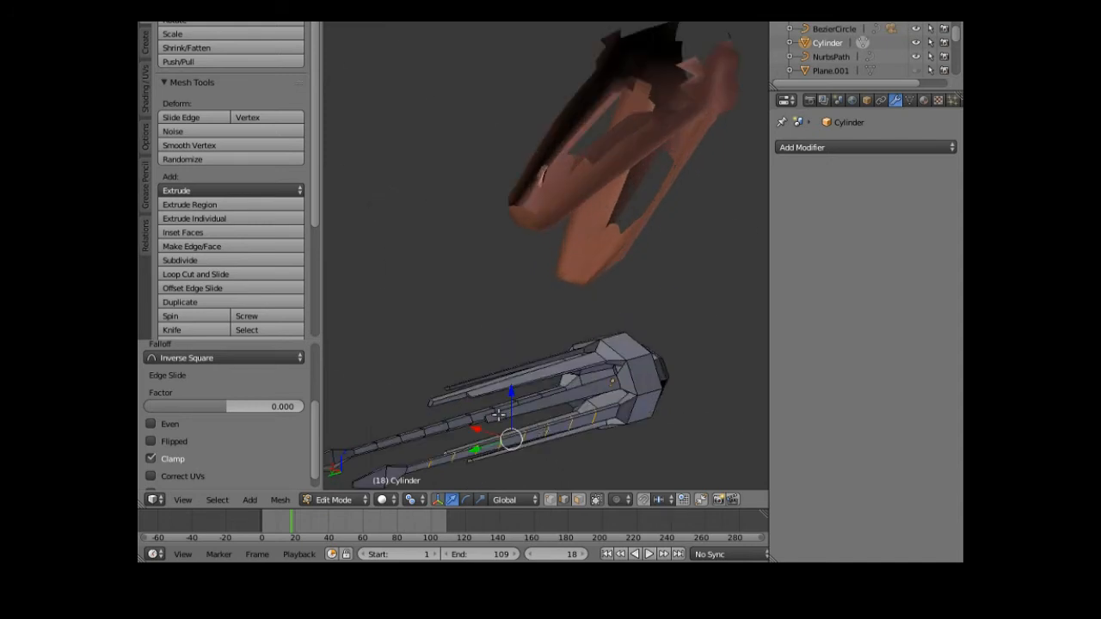
click(210, 274)
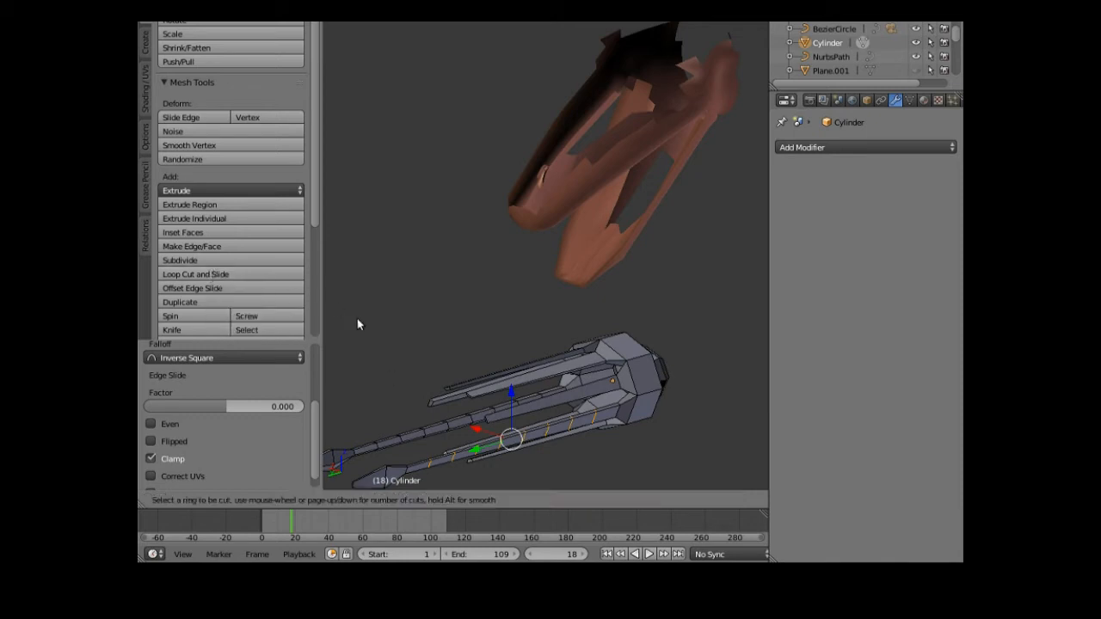
click(543, 404)
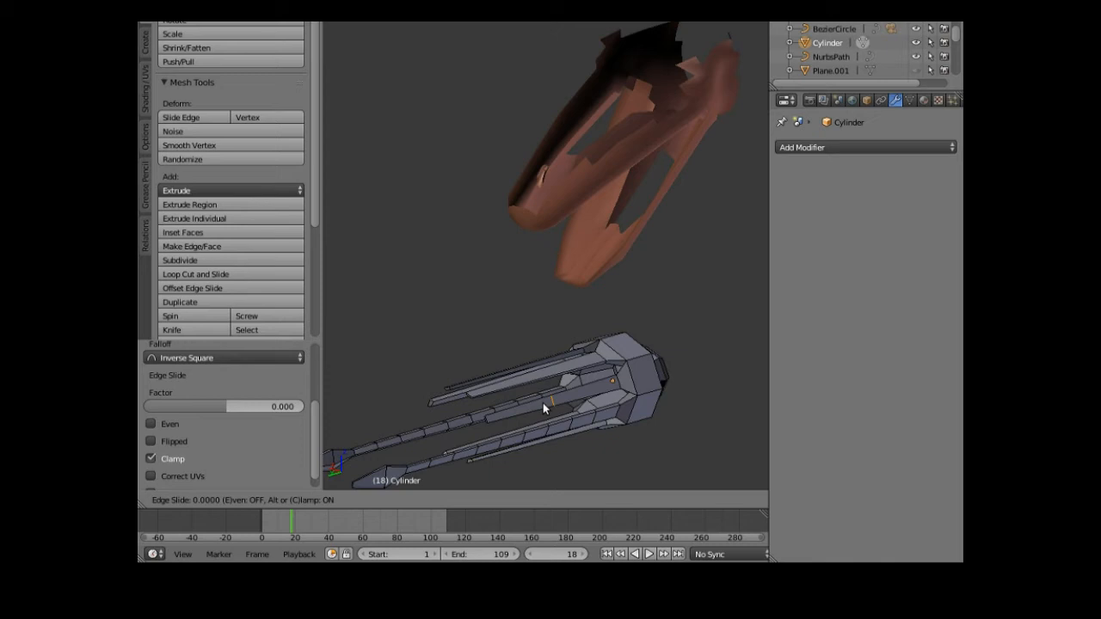
right_click(531, 409)
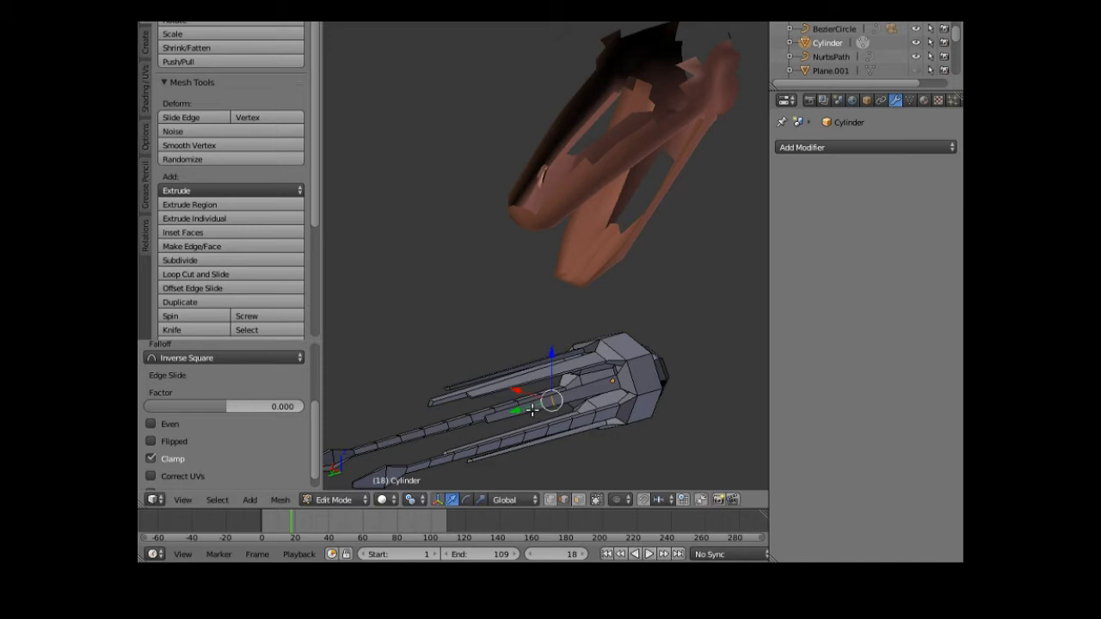
alt+right_click(532, 409)
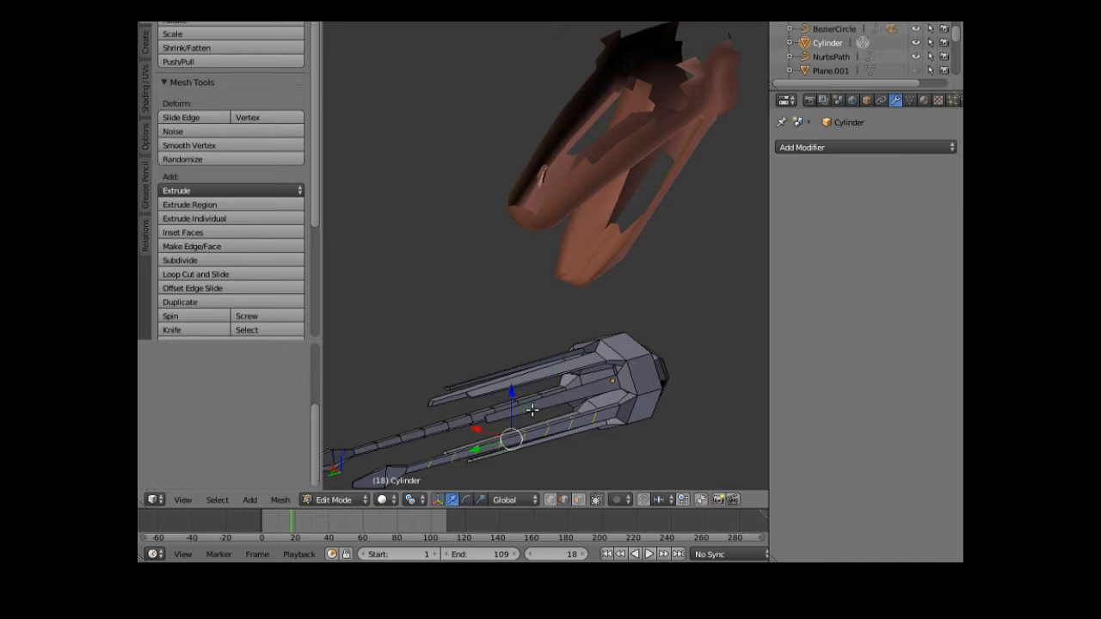
- Add five evenly spaced loop cuts along the shorter prong lying between the two long ones, without sliding them
click(209, 277)
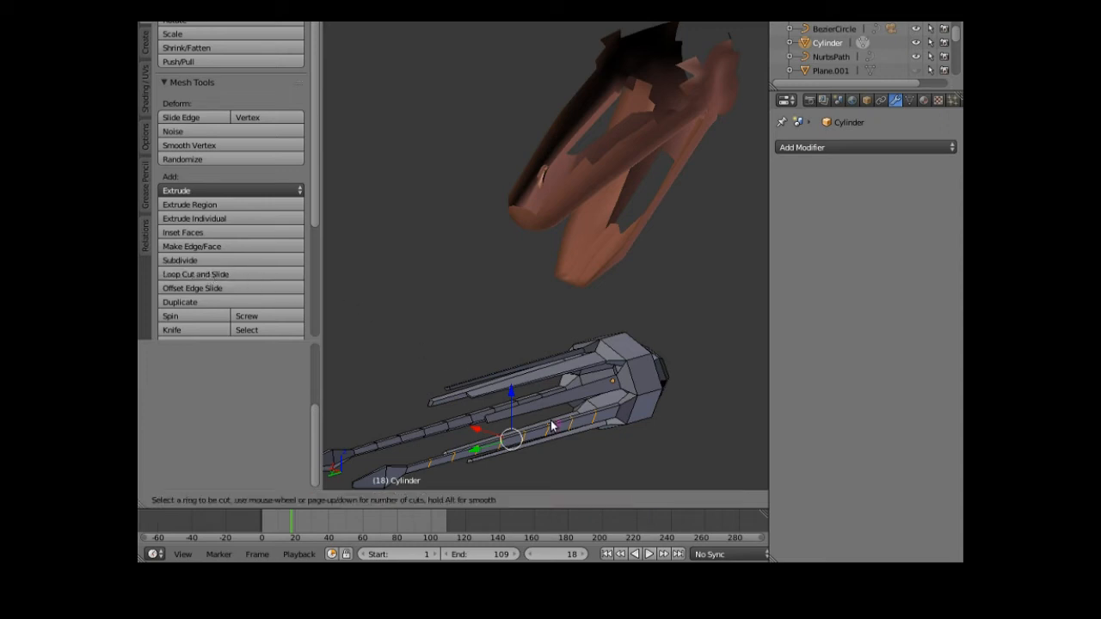
scroll(550, 411, up, 1)
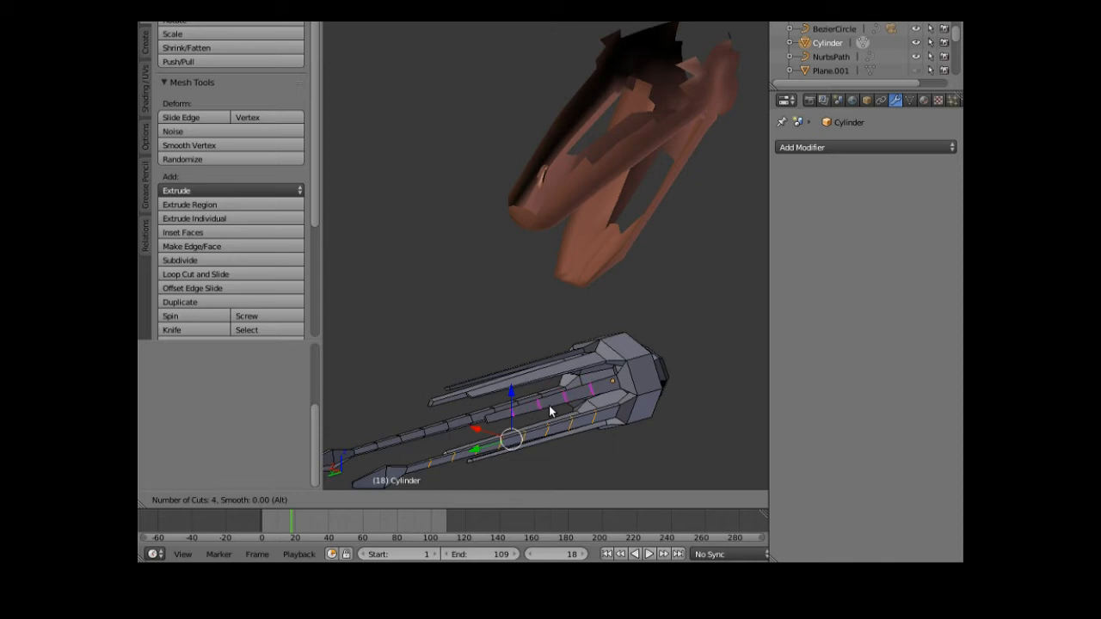
click(548, 405)
right_click(548, 405)
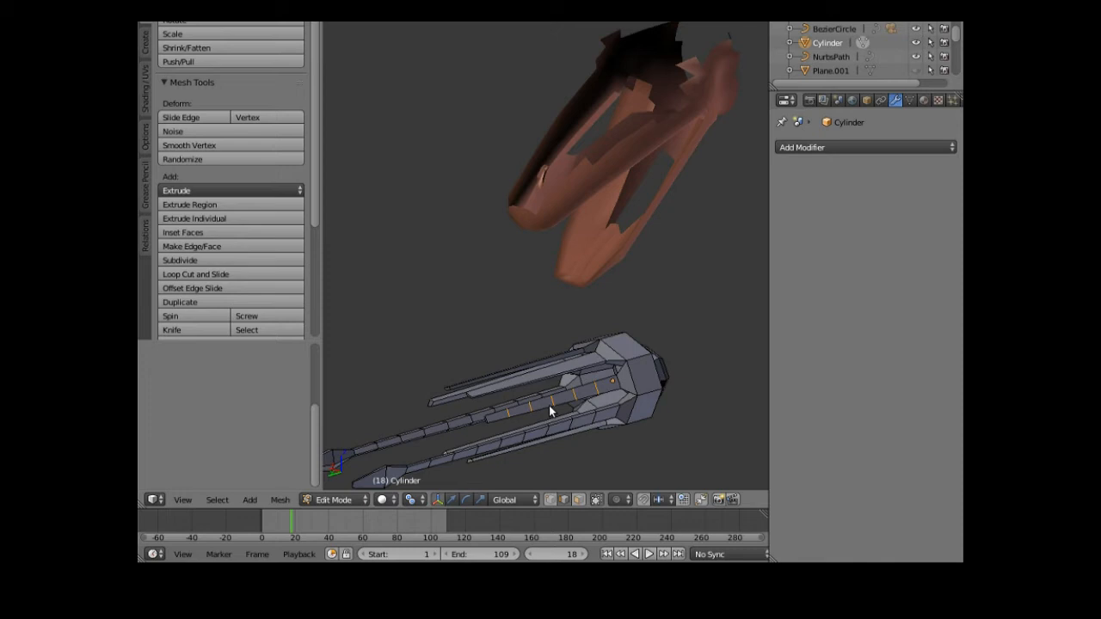
key(ctrl+space)
middle_drag(524, 427, 520, 404)
middle_drag(525, 394, 553, 435)
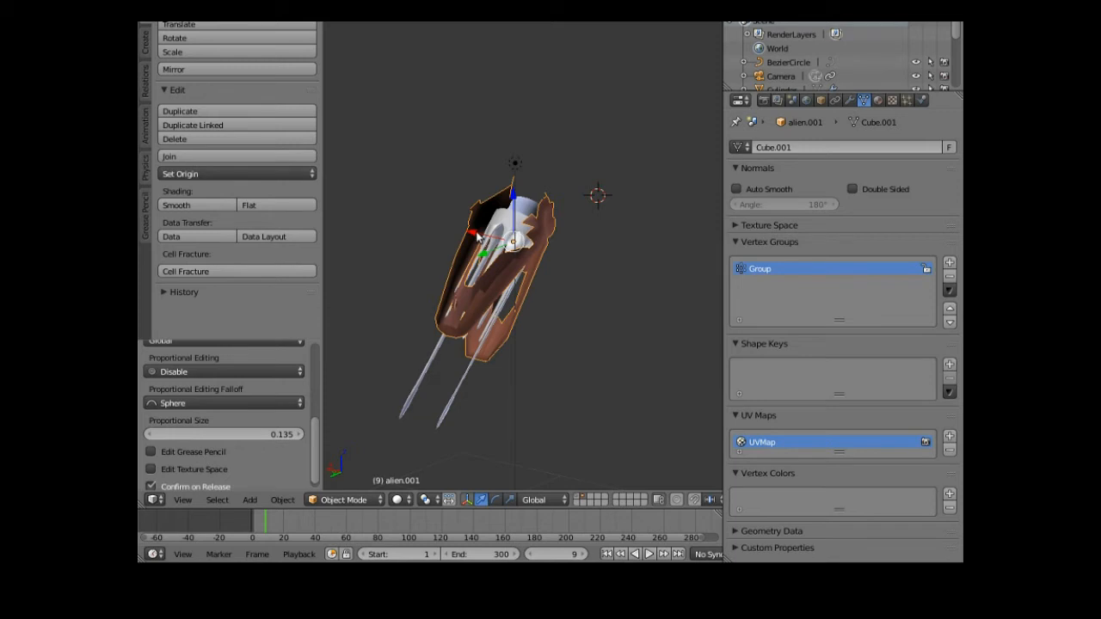
drag(477, 236, 485, 239)
key(ctrl+z)
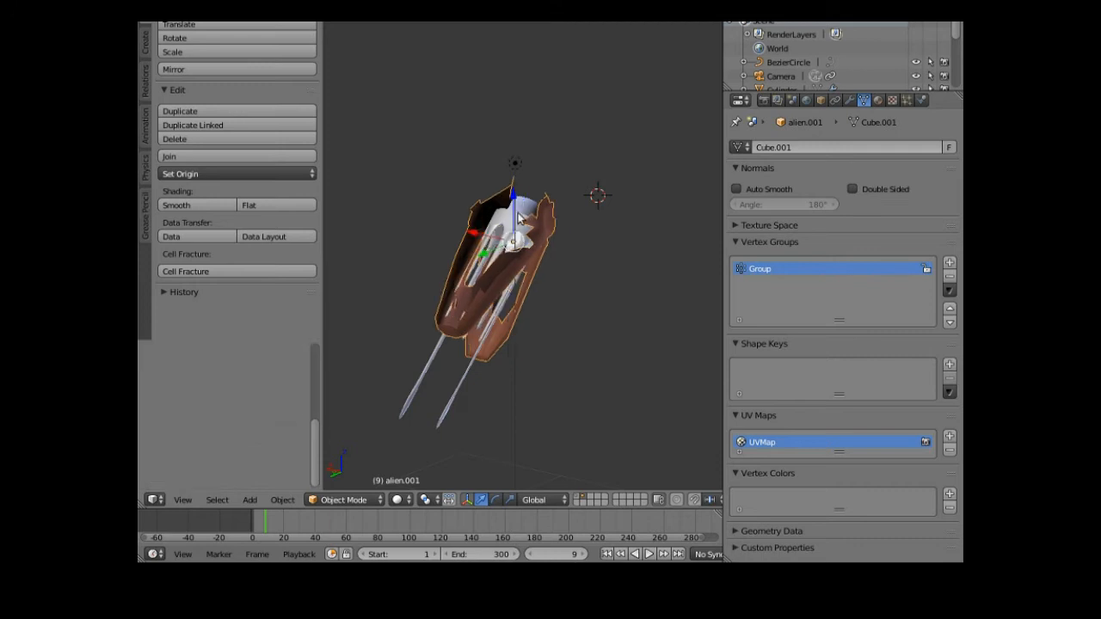
right_click(517, 216)
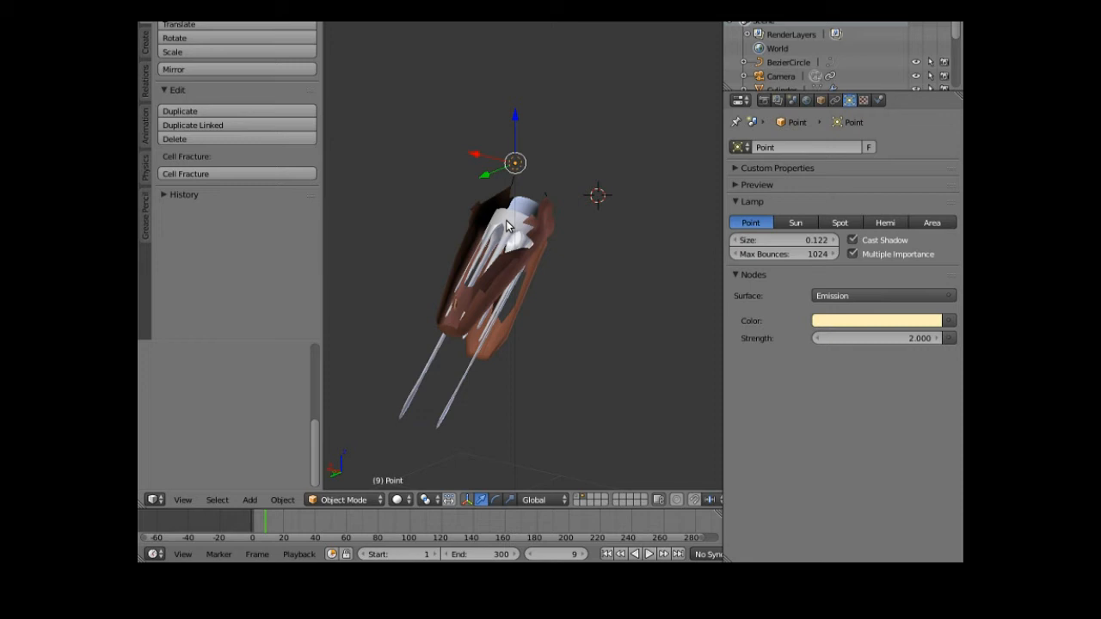
- Select the pronged cylinder and move it in the negative global X direction until it is clear of the head
right_click(415, 388)
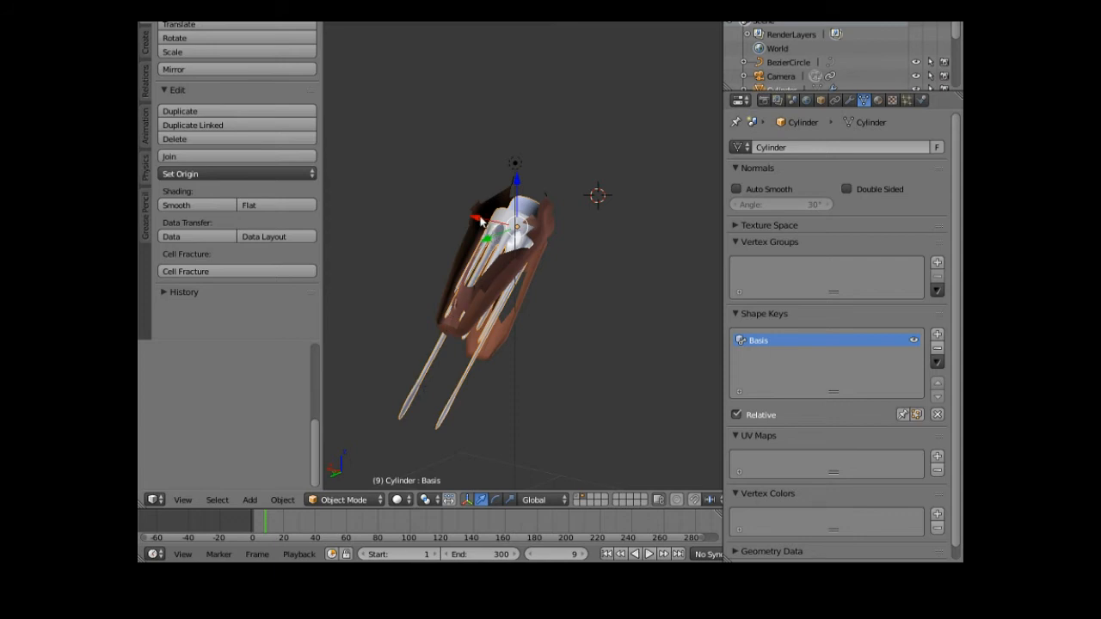
key(g)
key(x)
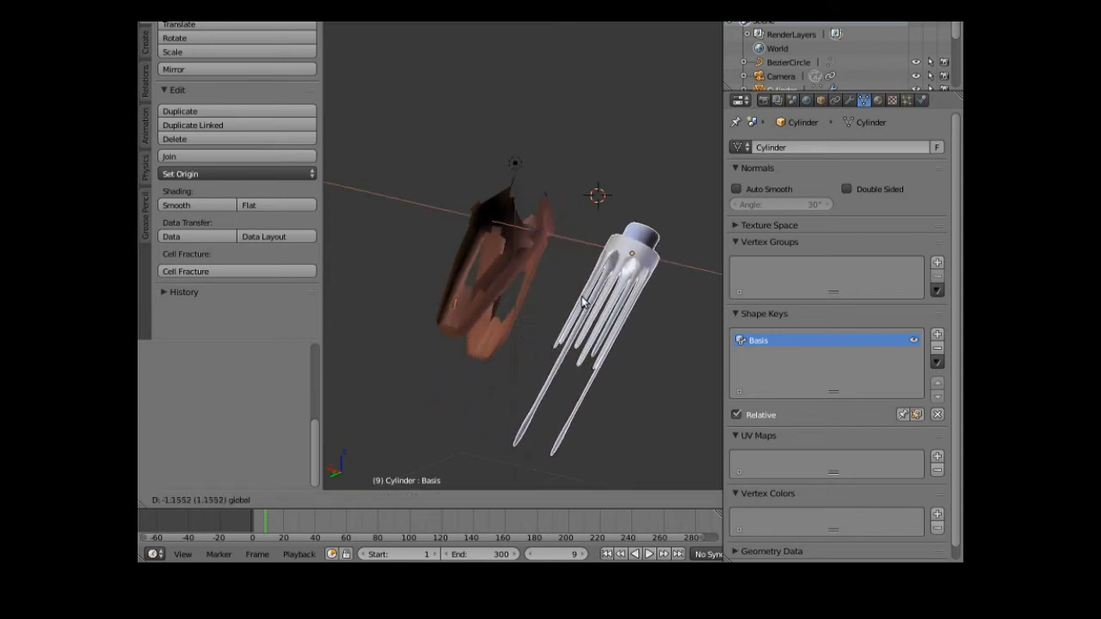
click(587, 324)
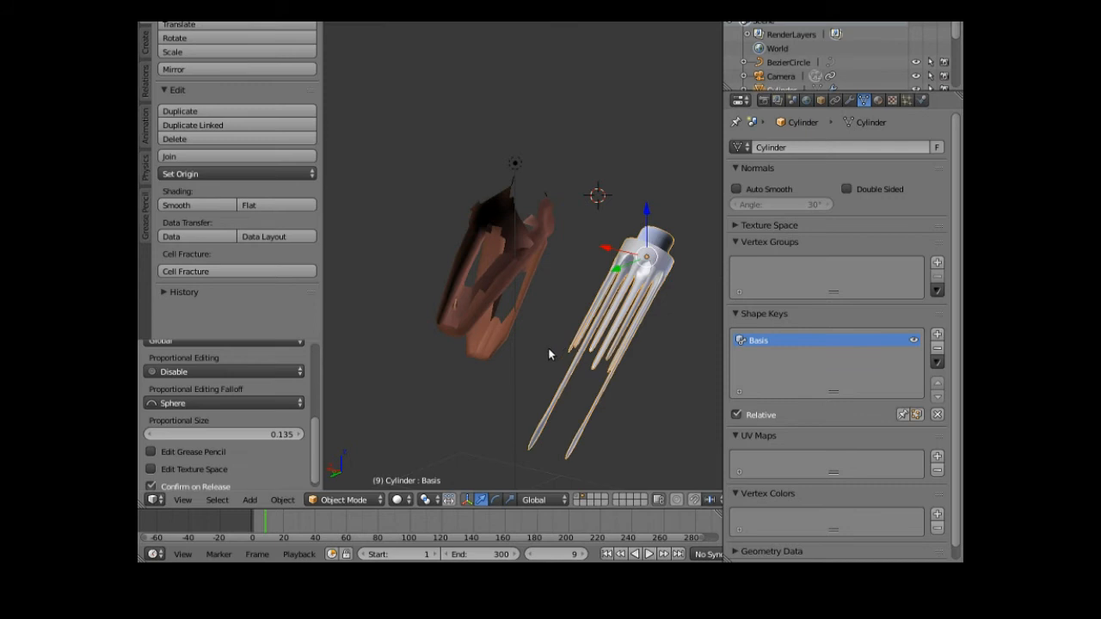
scroll(549, 351, up, 1)
middle_drag(550, 350, 522, 318)
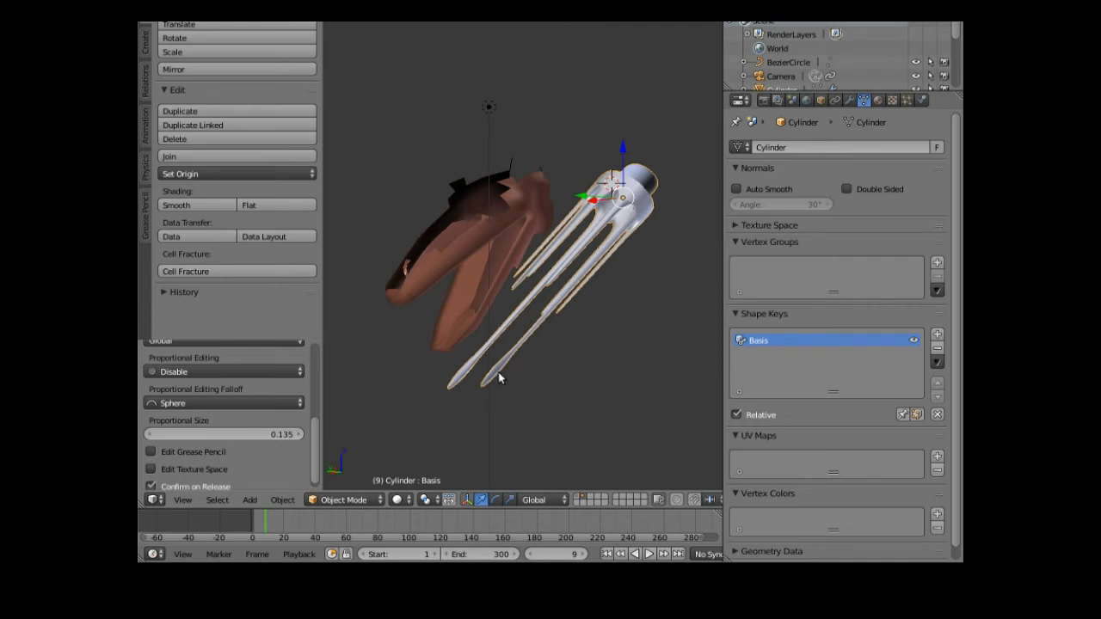
mouse_move(530, 373)
middle_down()
mouse_move(548, 386)
mouse_move(545, 402)
mouse_move(521, 374)
mouse_move(516, 402)
mouse_move(526, 387)
middle_up()
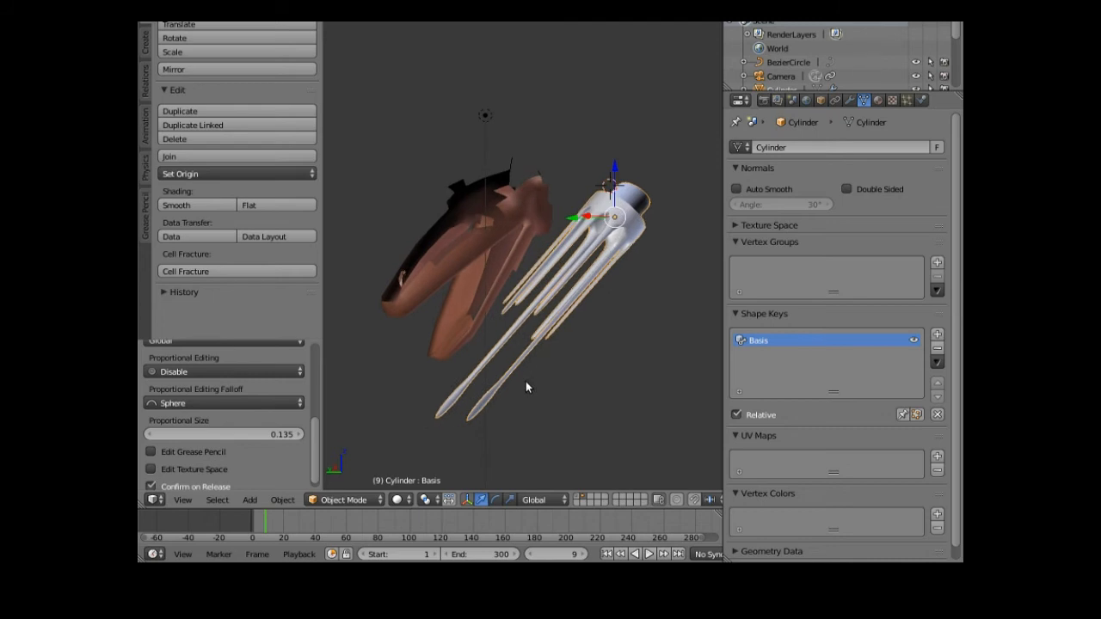
scroll(531, 375, up, 1)
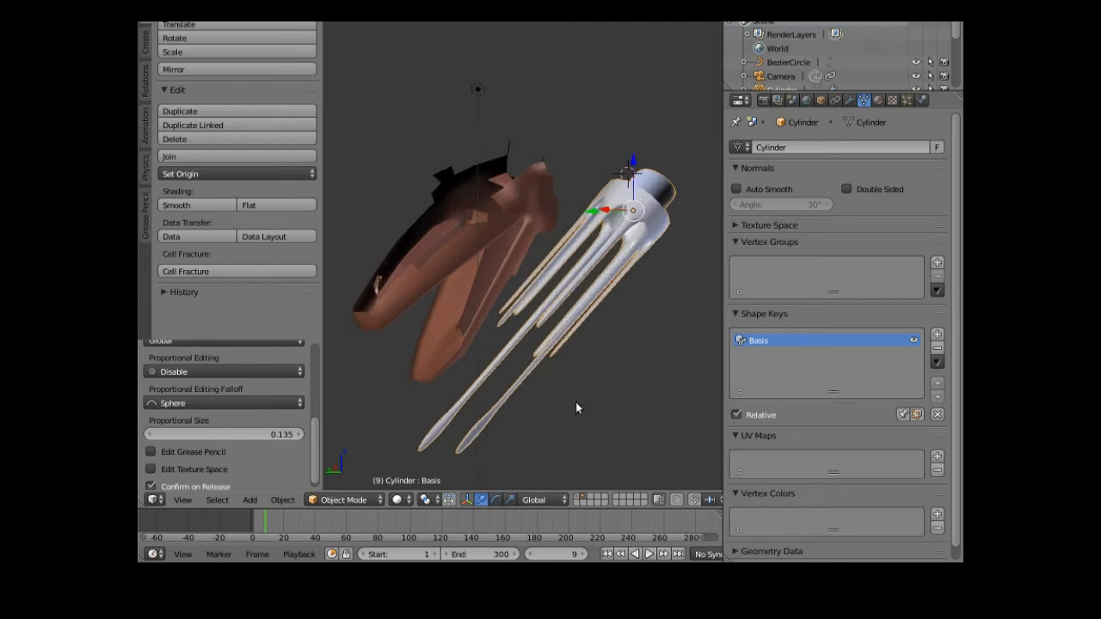
scroll(577, 404, up, 2)
mouse_move(577, 400)
middle_down()
mouse_move(566, 378)
mouse_move(566, 394)
mouse_move(586, 398)
middle_up()
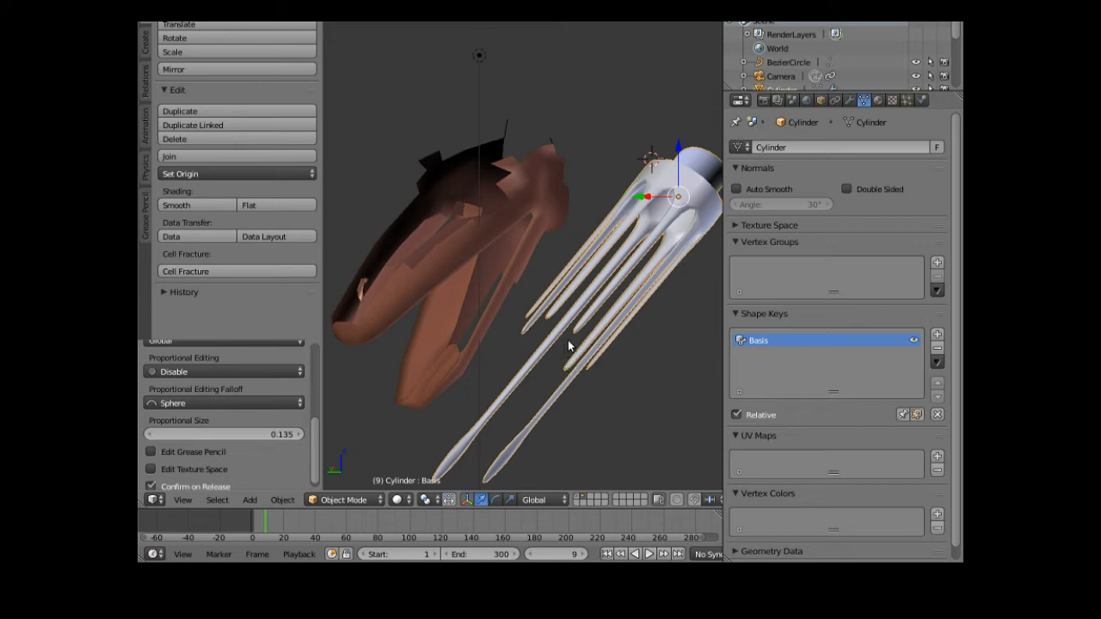
- Open the pronged cylinder in Edit Mode and deselect all of its geometry
middle_drag(571, 338, 591, 349)
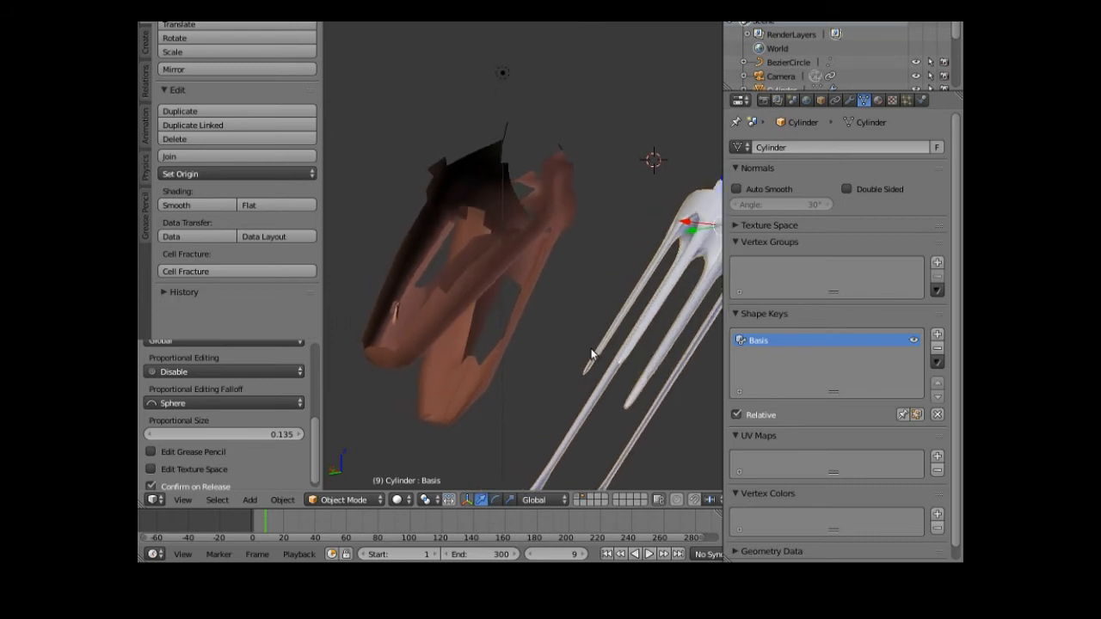
middle_drag(545, 386, 547, 424)
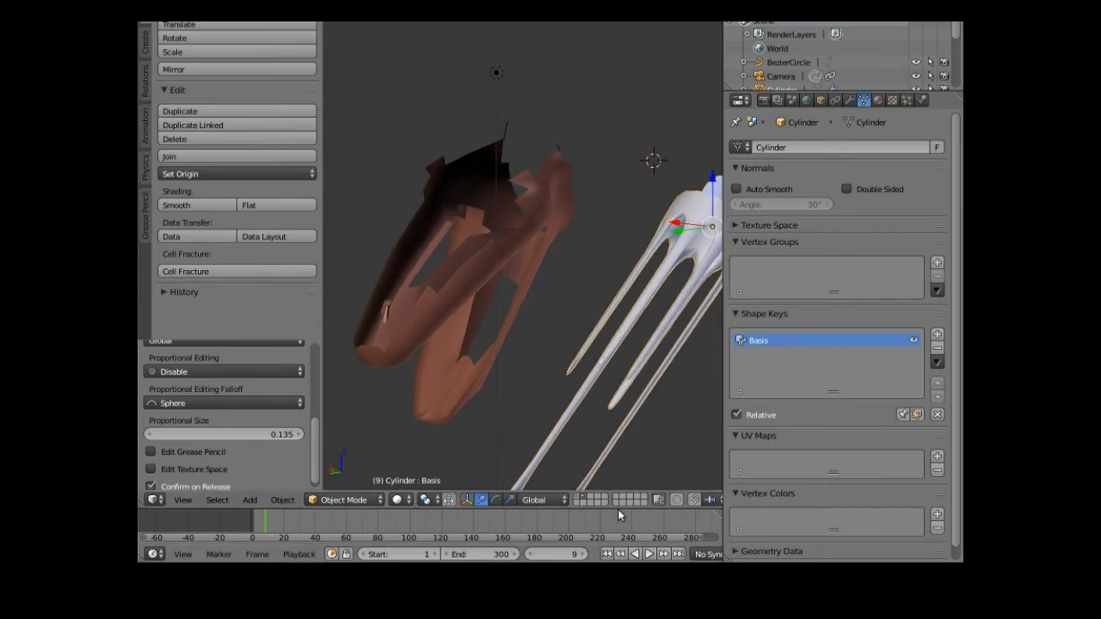
click(356, 502)
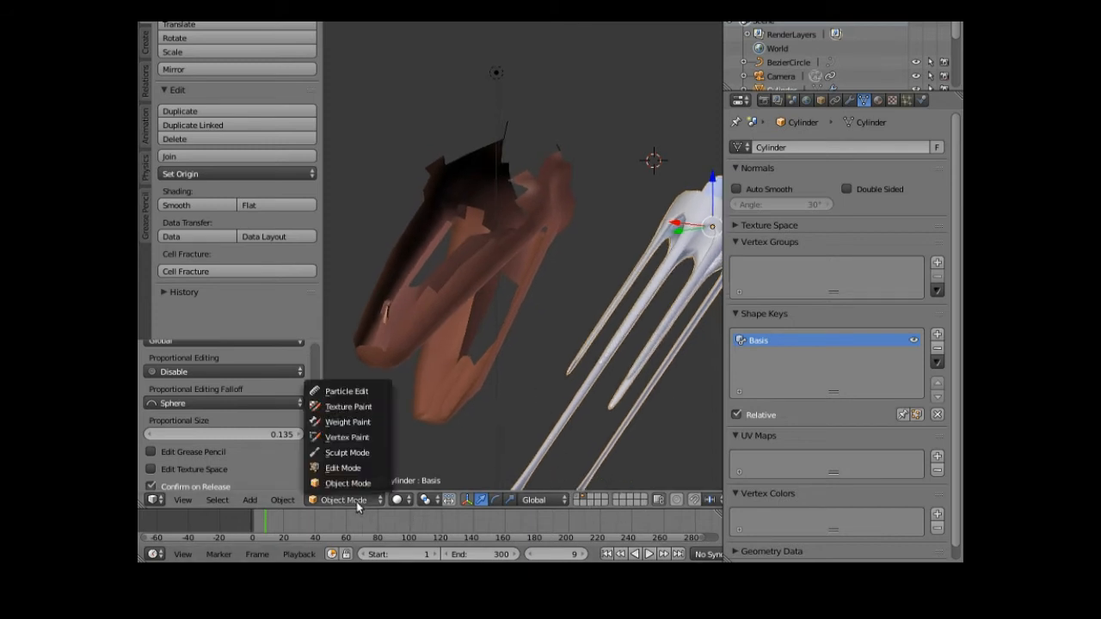
click(363, 468)
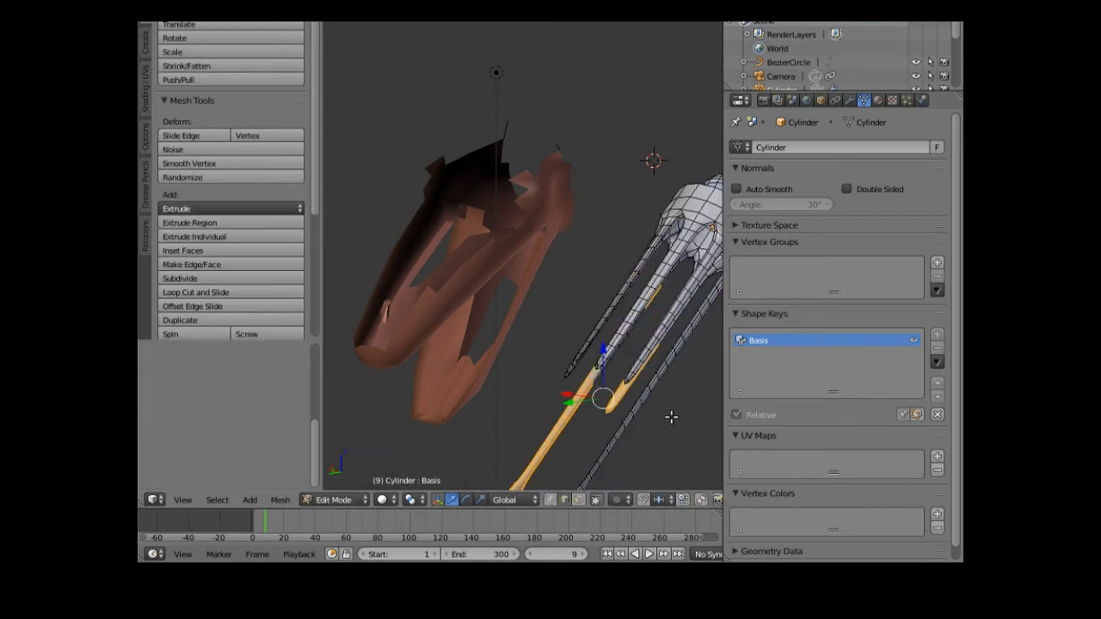
key(a)
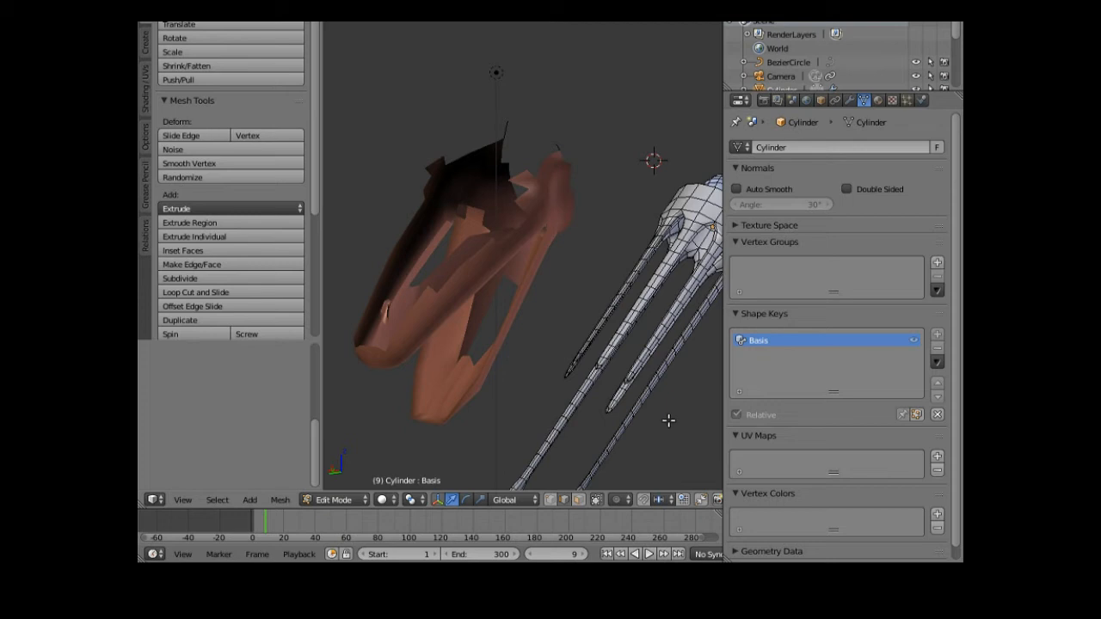
- Circle-select the two short prongs on either side of the near long prong, from their tips up to the collar
click(596, 499)
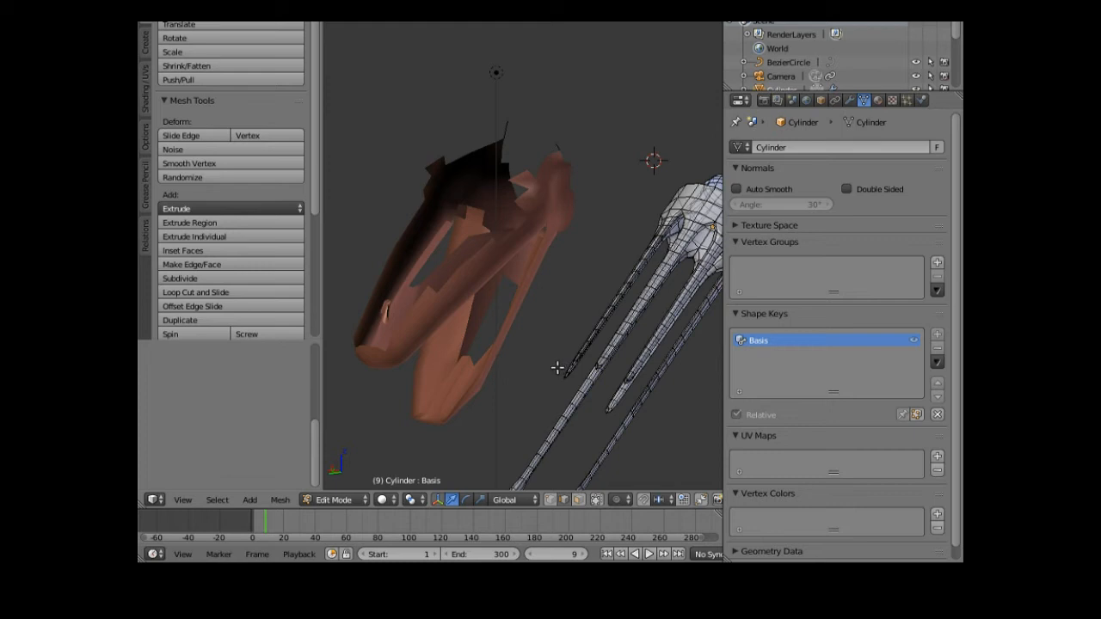
key(c)
scroll(561, 375, up, 3)
drag(570, 374, 644, 249)
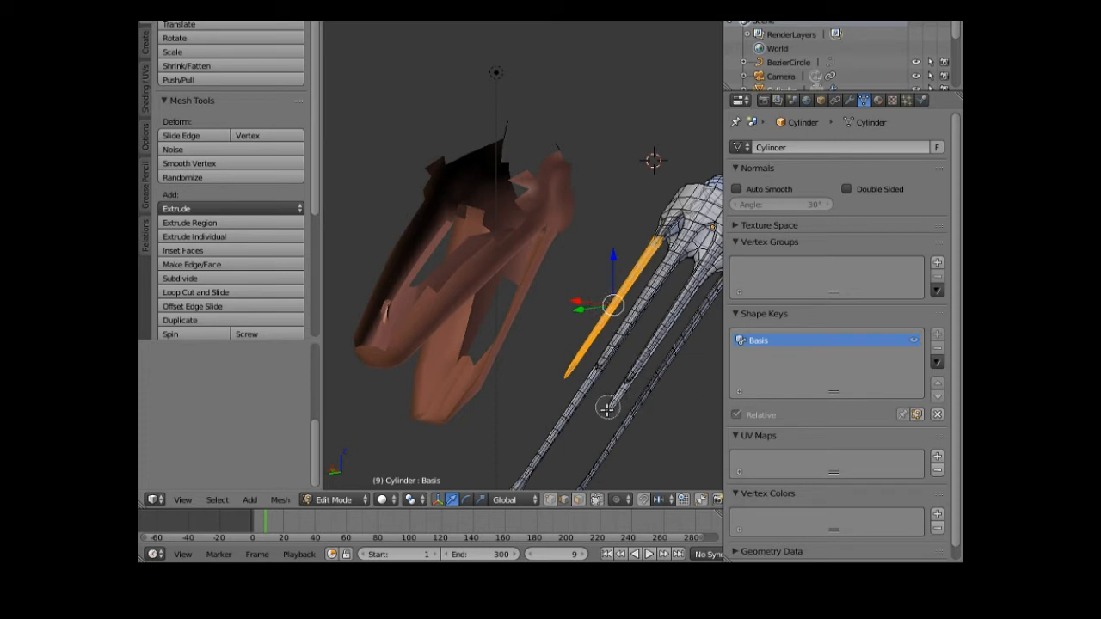
drag(607, 411, 694, 281)
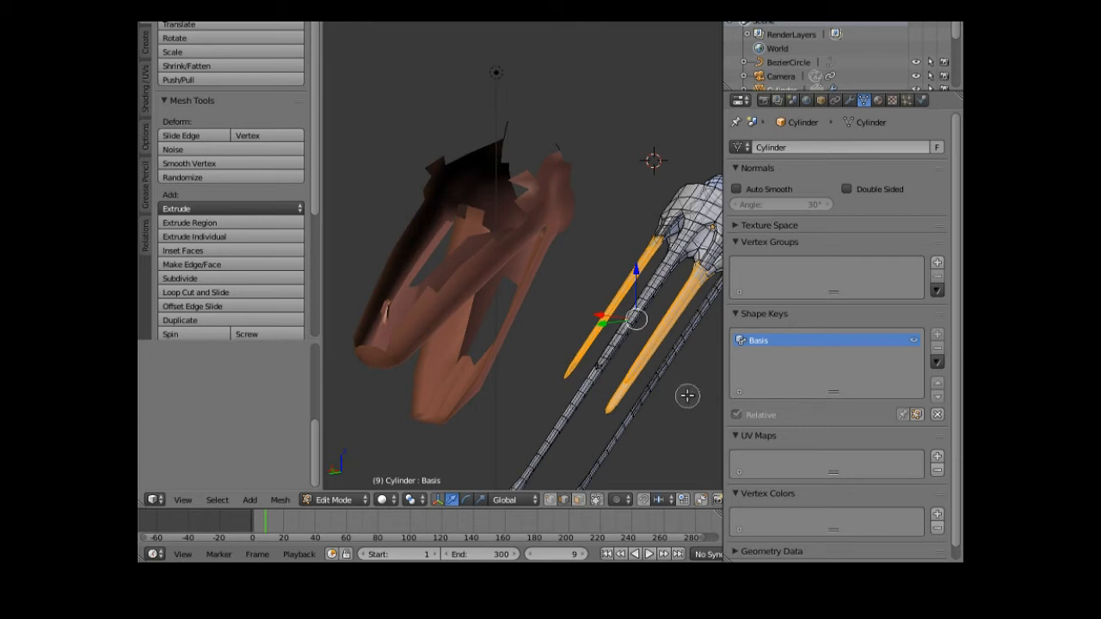
key(Escape)
- Extend the selection to the remaining faces of the short prongs where they meet the collar
mouse_move(687, 395)
middle_down()
mouse_move(659, 364)
mouse_move(633, 430)
middle_up()
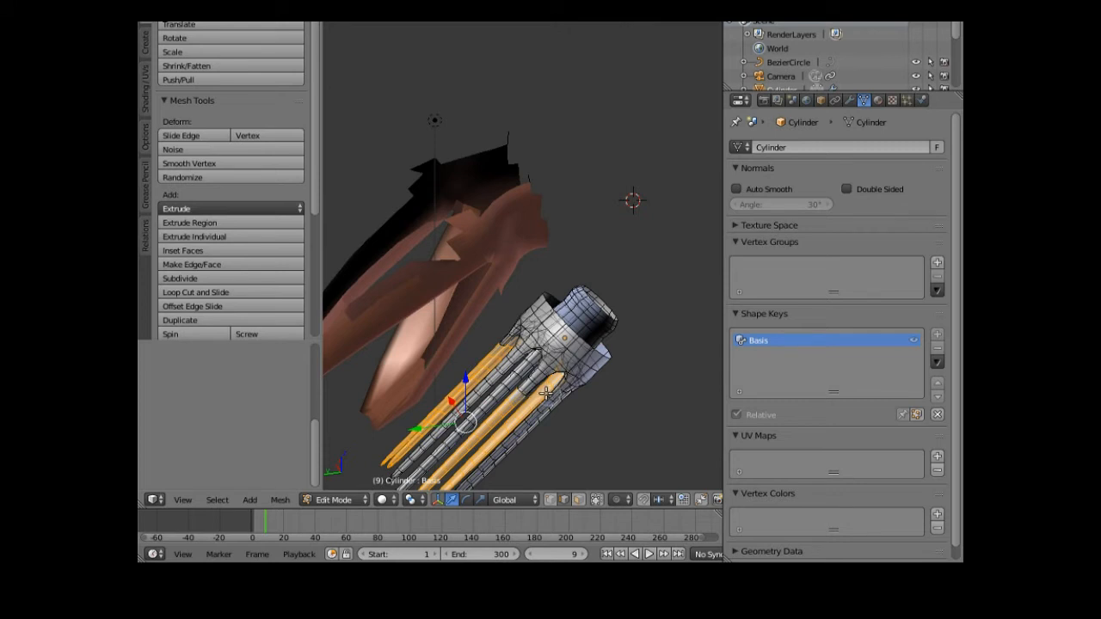
key(g)
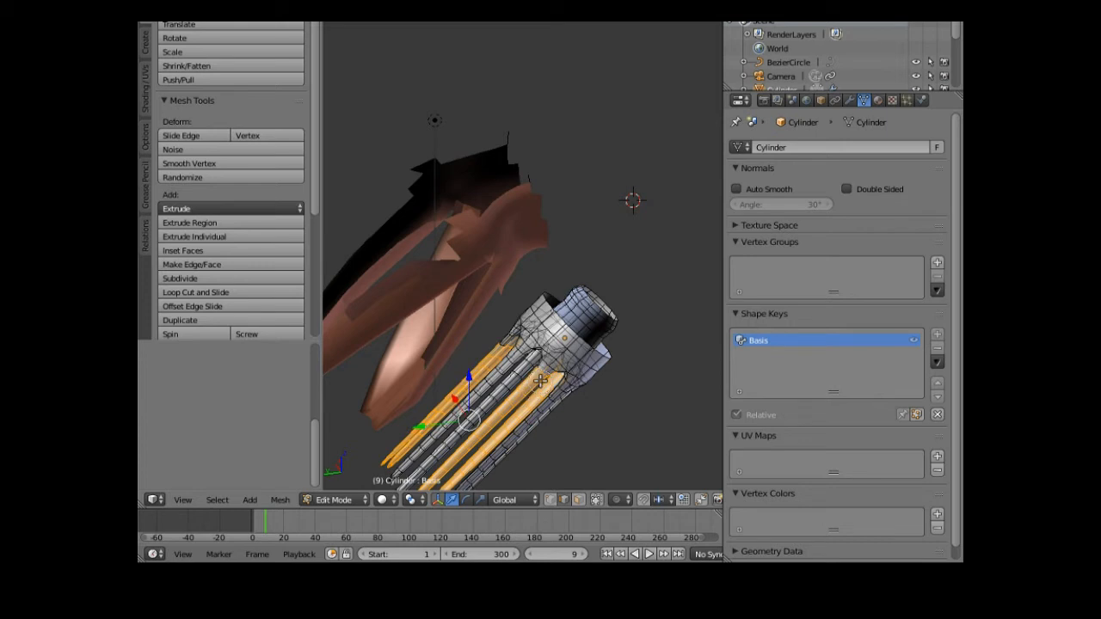
click(540, 380)
middle_drag(576, 444, 570, 316)
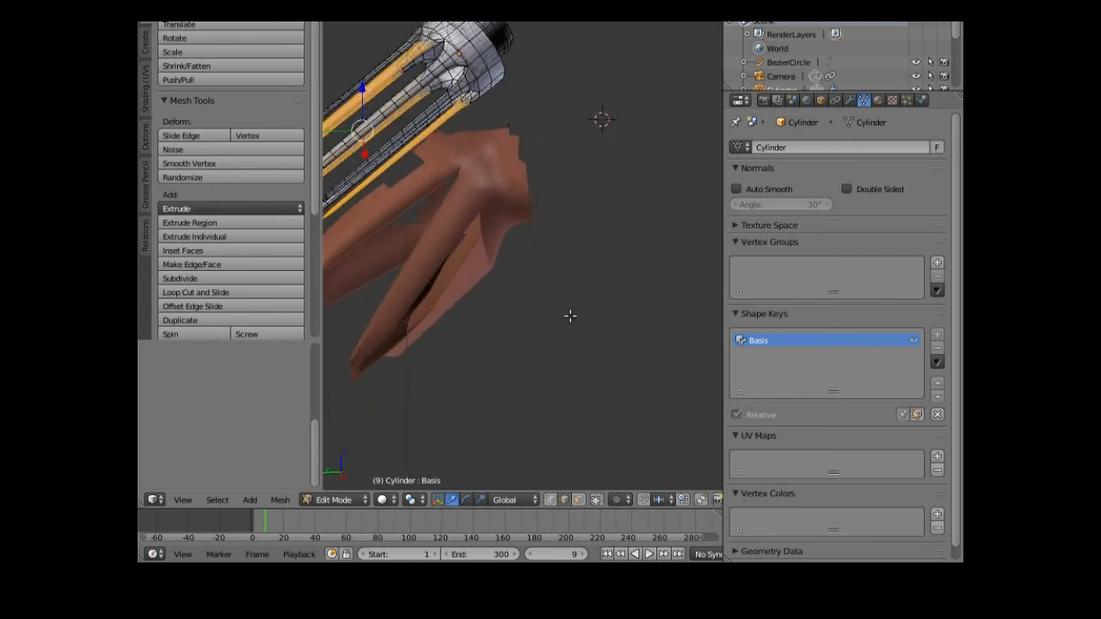
- Add the unselected short prong on the cylinder's far side to the selection, from its tip to the collar
shift+middle_drag(536, 280, 596, 407)
middle_drag(639, 369, 628, 387)
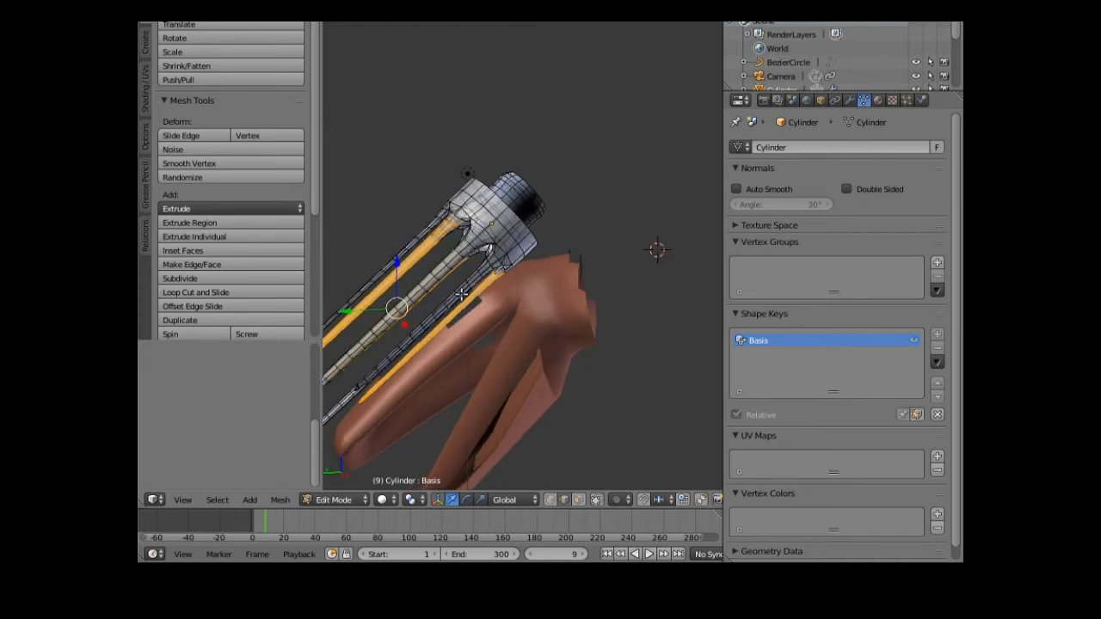
scroll(462, 296, down, 1)
scroll(463, 296, down, 1)
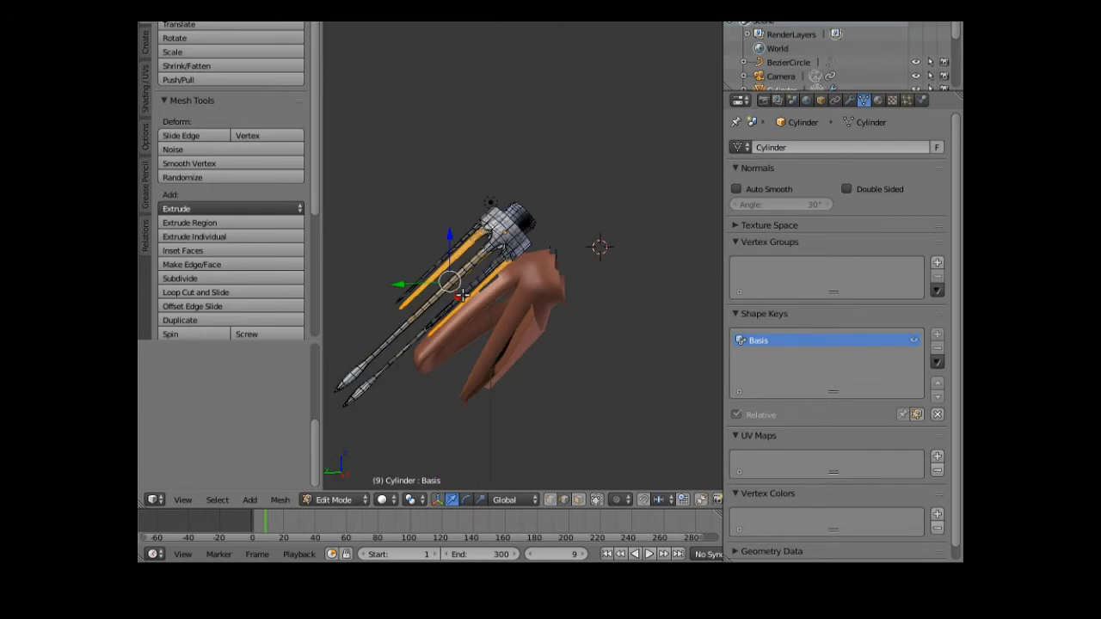
scroll(462, 295, up, 1)
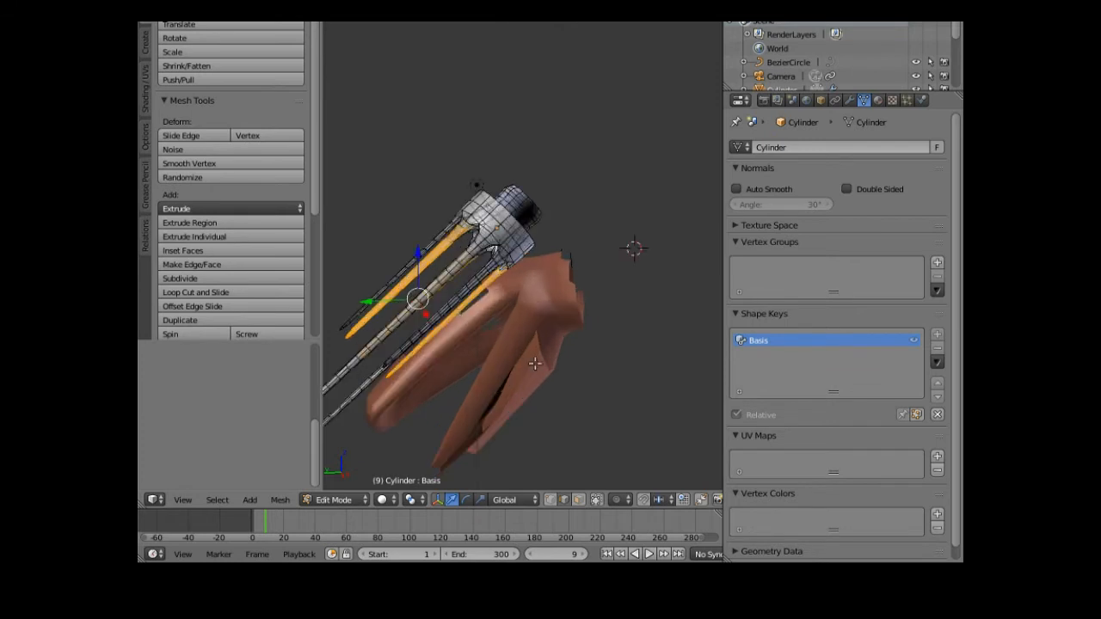
scroll(571, 412, up, 1)
middle_drag(571, 412, 526, 363)
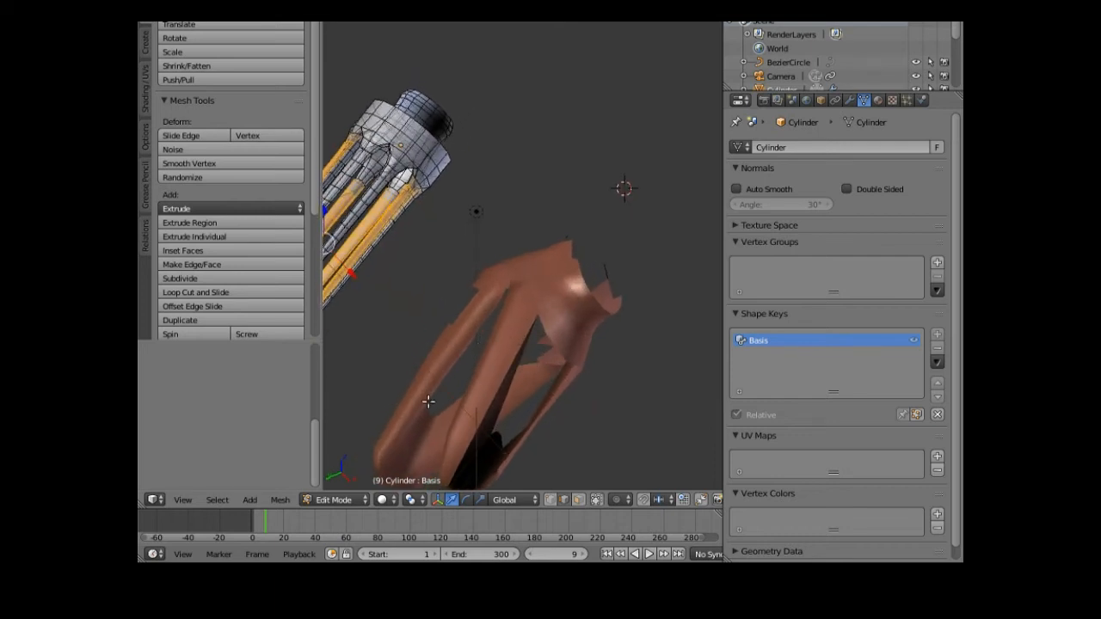
shift+middle_drag(413, 345, 553, 392)
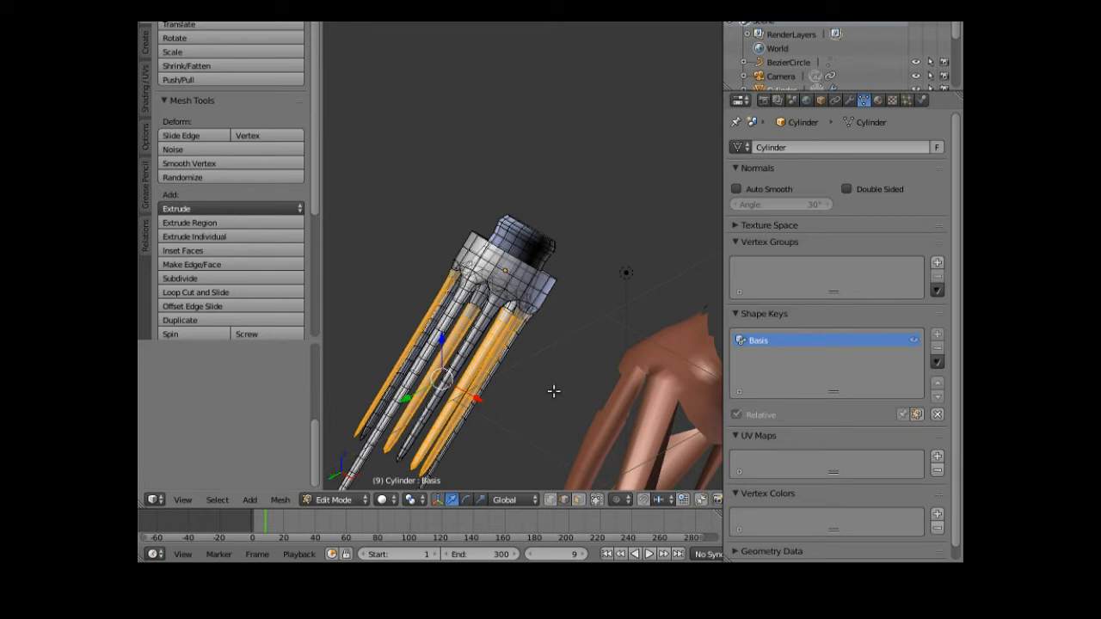
click(392, 454)
drag(391, 454, 492, 310)
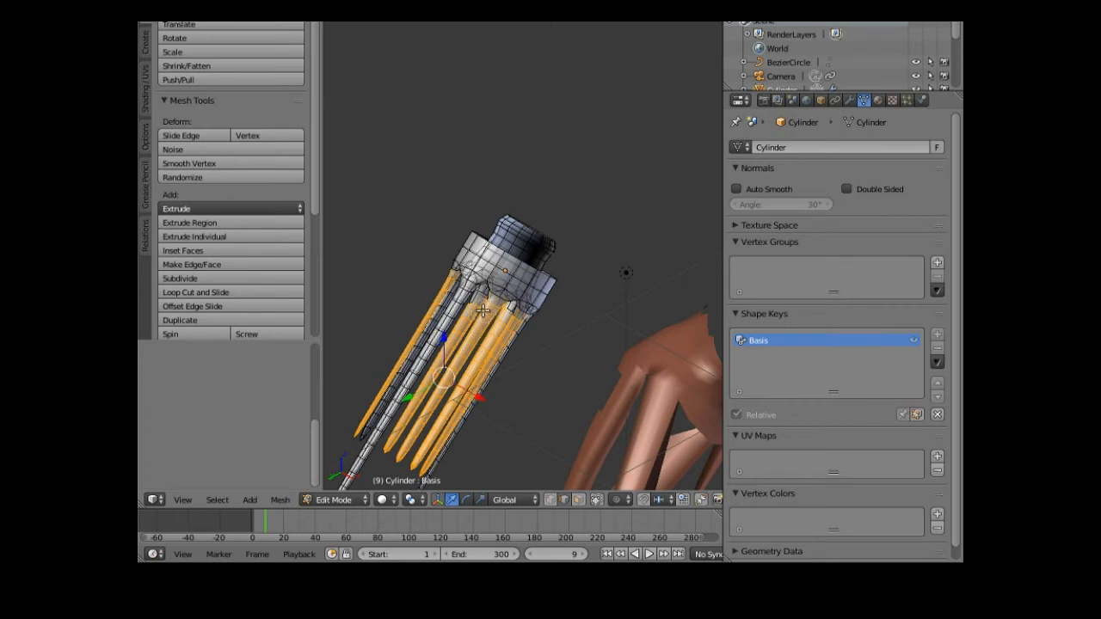
- Circle-select the last unselected short prong so that every short prong is included, leaving the two long prongs out
key(c)
shift+middle_drag(514, 382, 379, 482)
scroll(544, 369, up, 1)
middle_drag(367, 21, 363, 22)
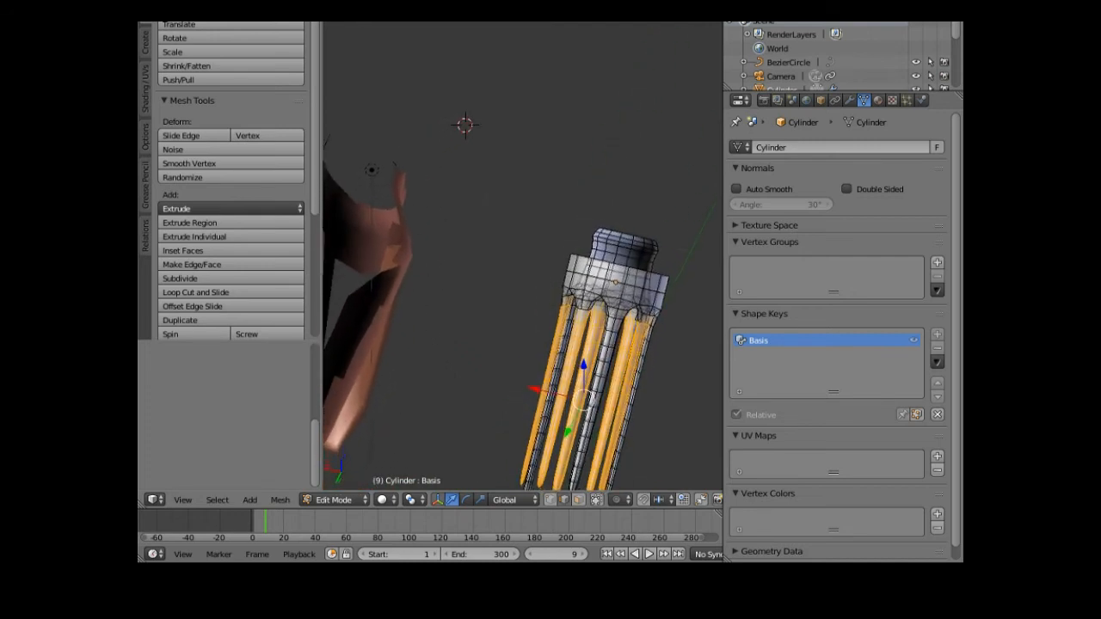
scroll(523, 255, down, 2)
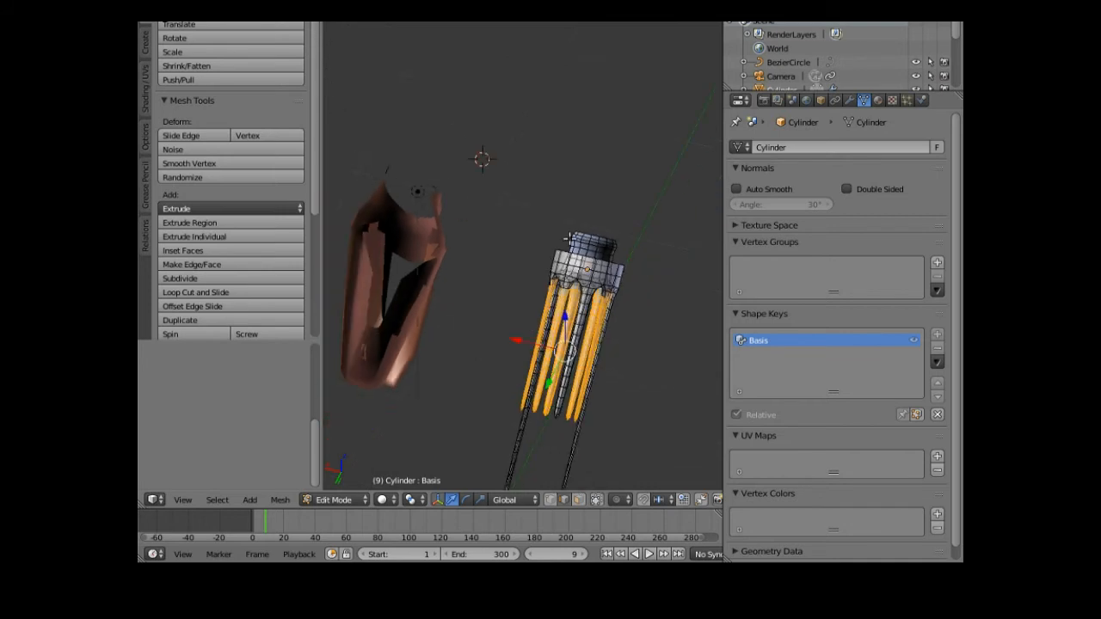
key(c)
mouse_move(560, 412)
mouse_down()
mouse_move(564, 344)
mouse_move(582, 300)
mouse_up()
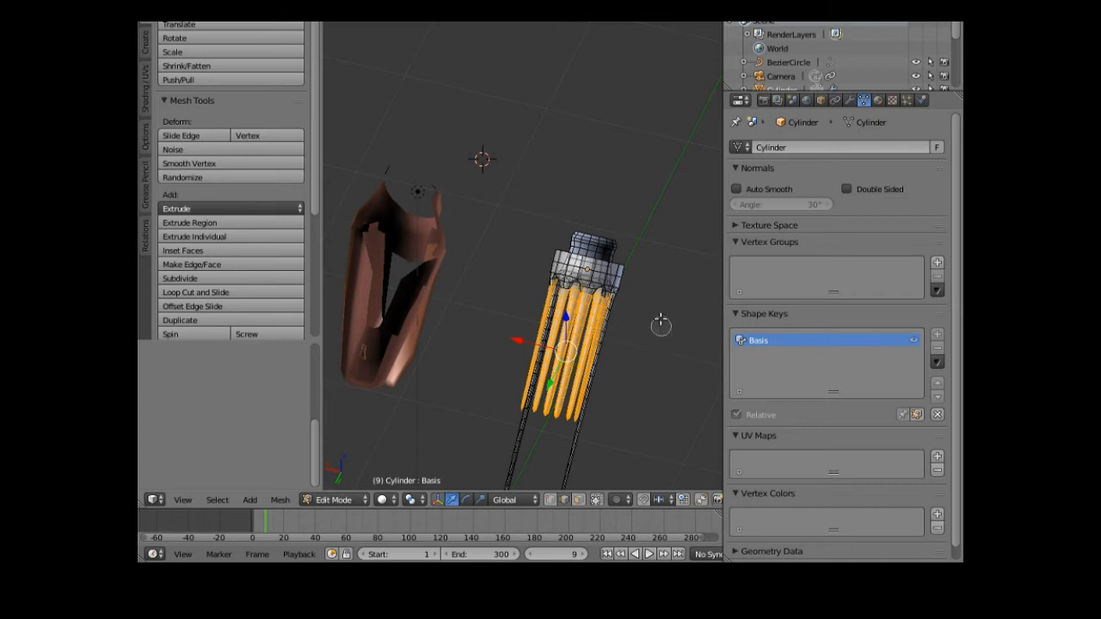
- Return to Object Mode, add a shape key named "retracted" to the cylinder, and reopen Edit Mode with that key active
click(332, 501)
click(342, 483)
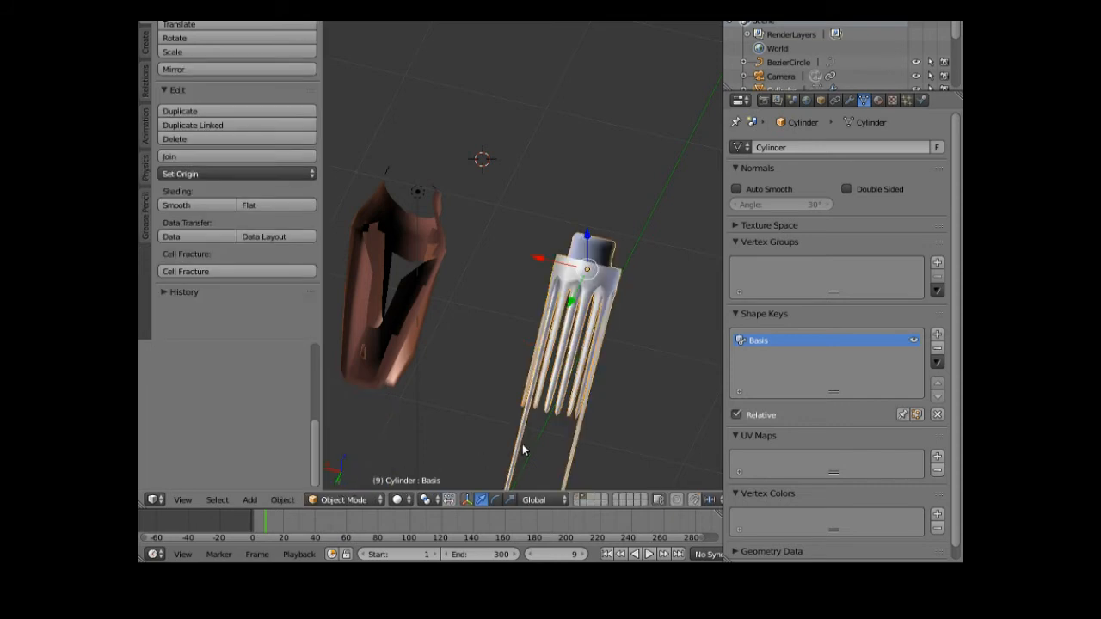
click(937, 336)
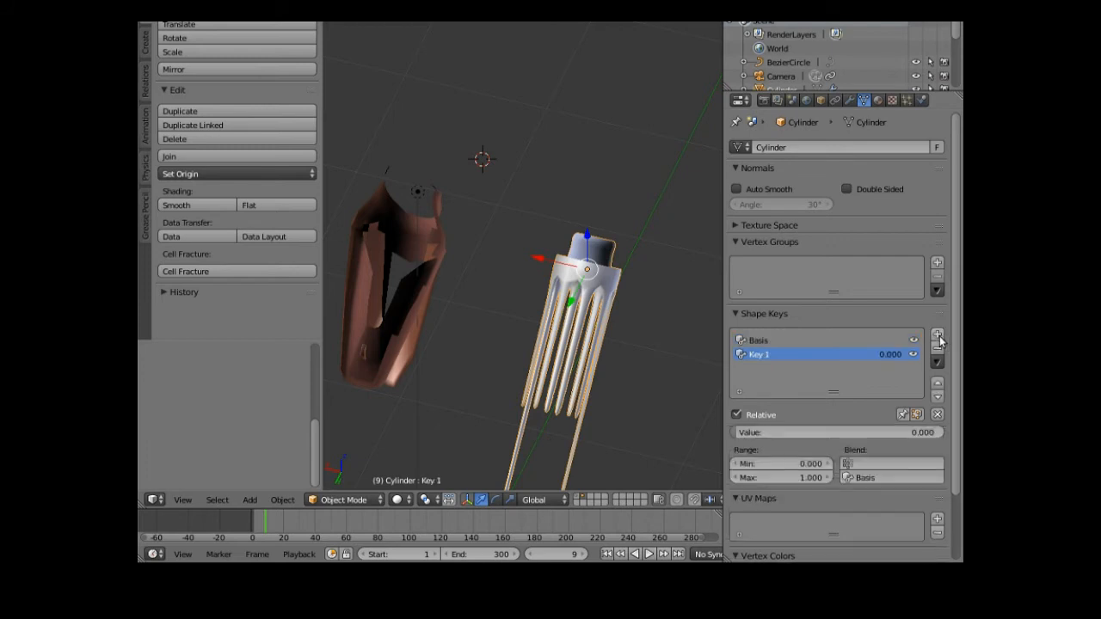
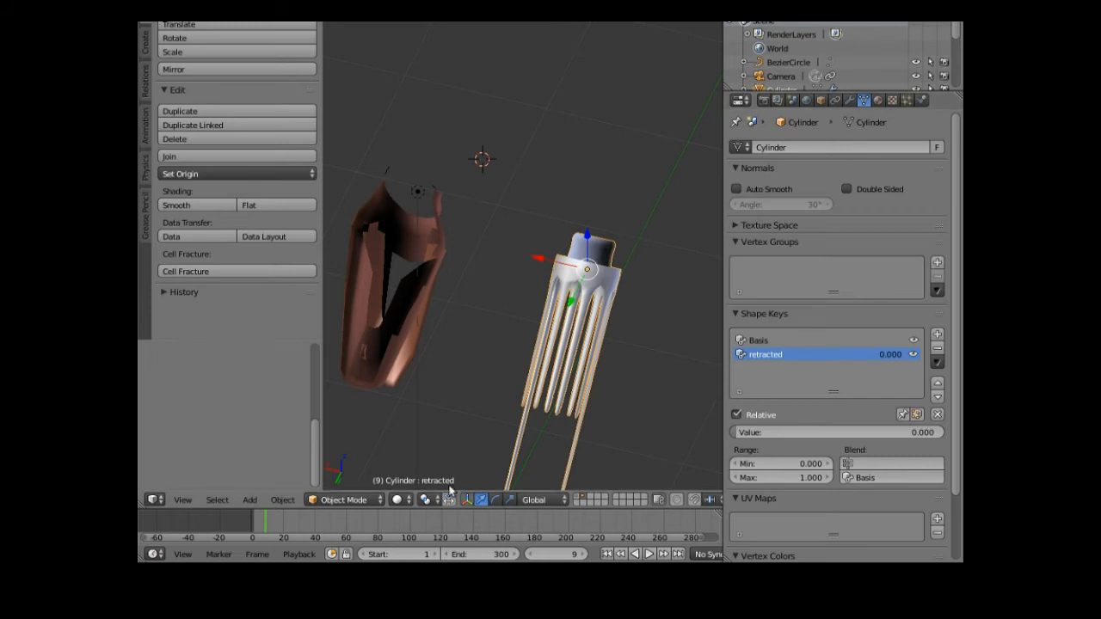
click(345, 499)
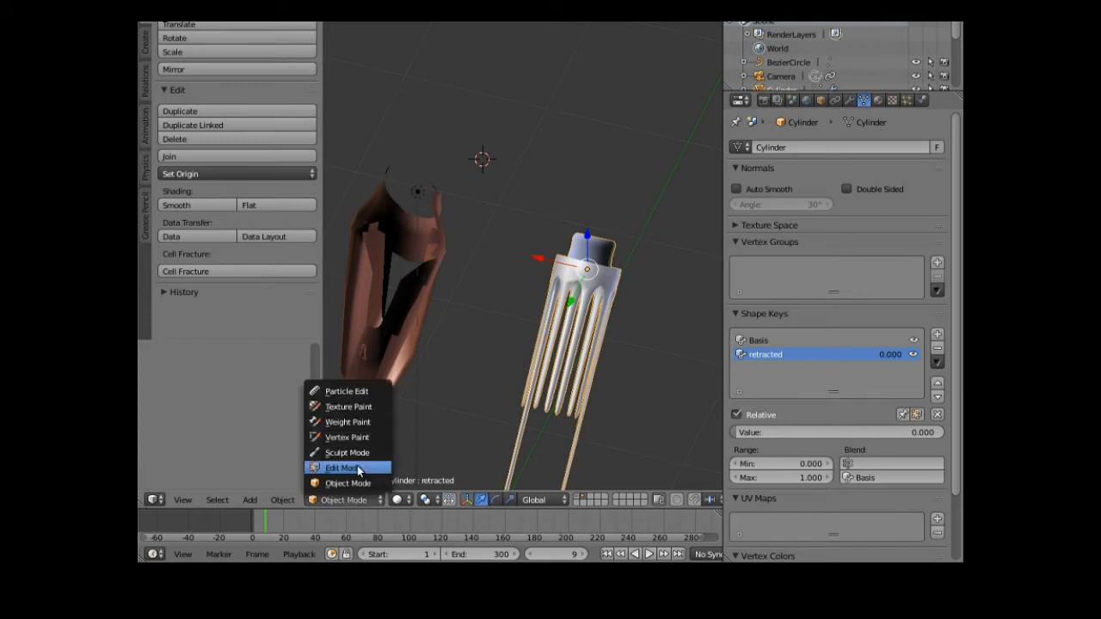
click(356, 467)
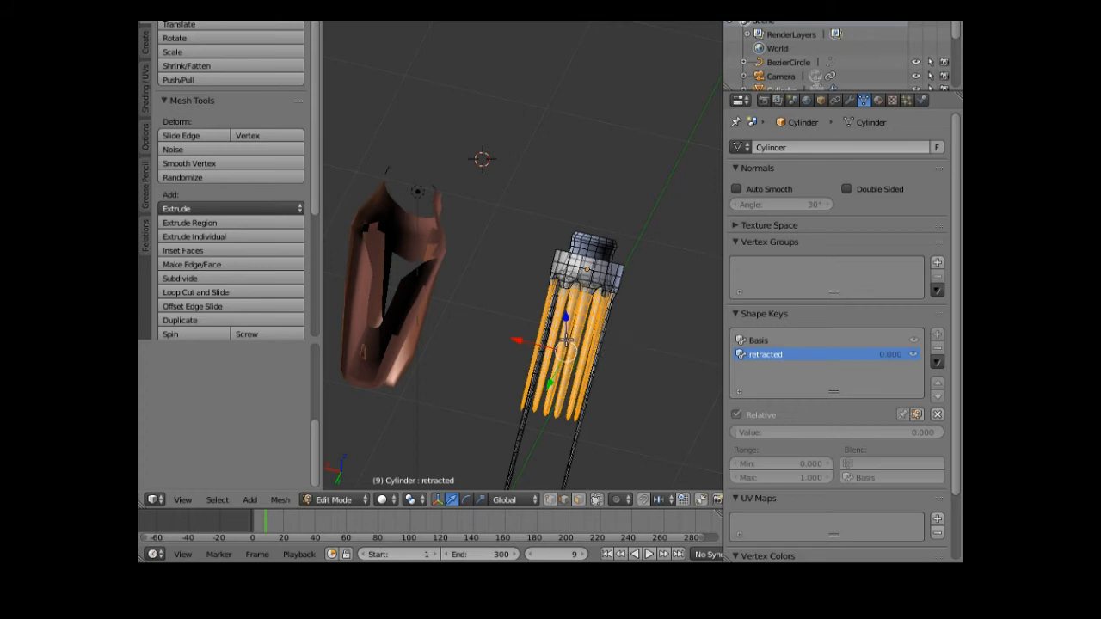
- Try to place the 3D cursor in the middle of the cylinder's ring, viewed along the prongs
mouse_move(529, 423)
middle_down()
mouse_move(497, 372)
mouse_move(504, 295)
mouse_move(533, 303)
mouse_move(523, 442)
middle_up()
middle_drag(559, 333, 376, 344)
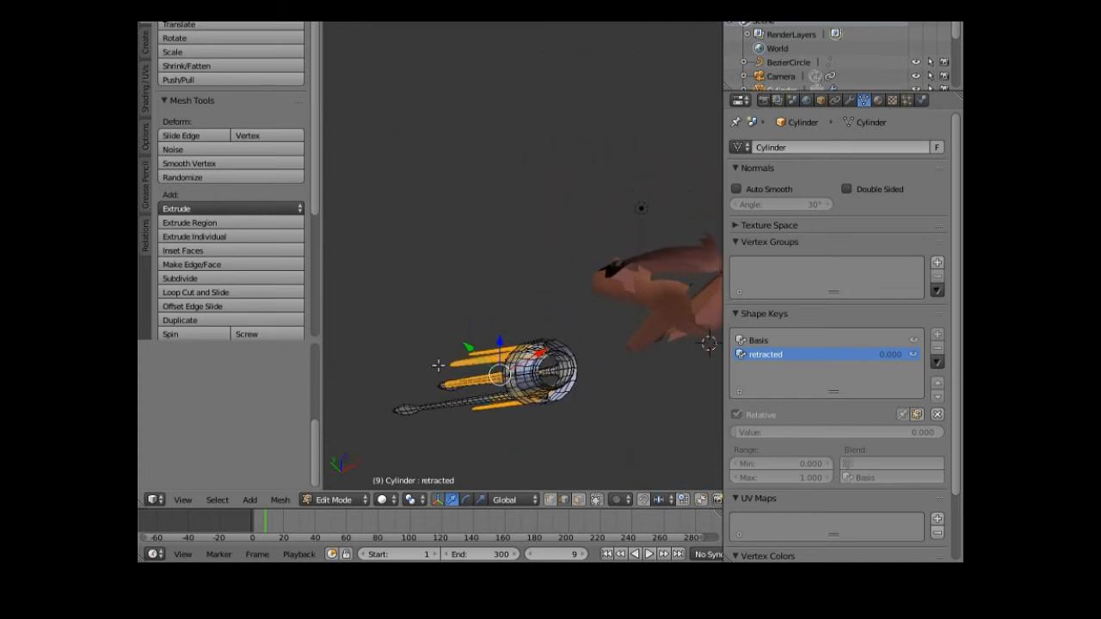
middle_drag(568, 419, 502, 413)
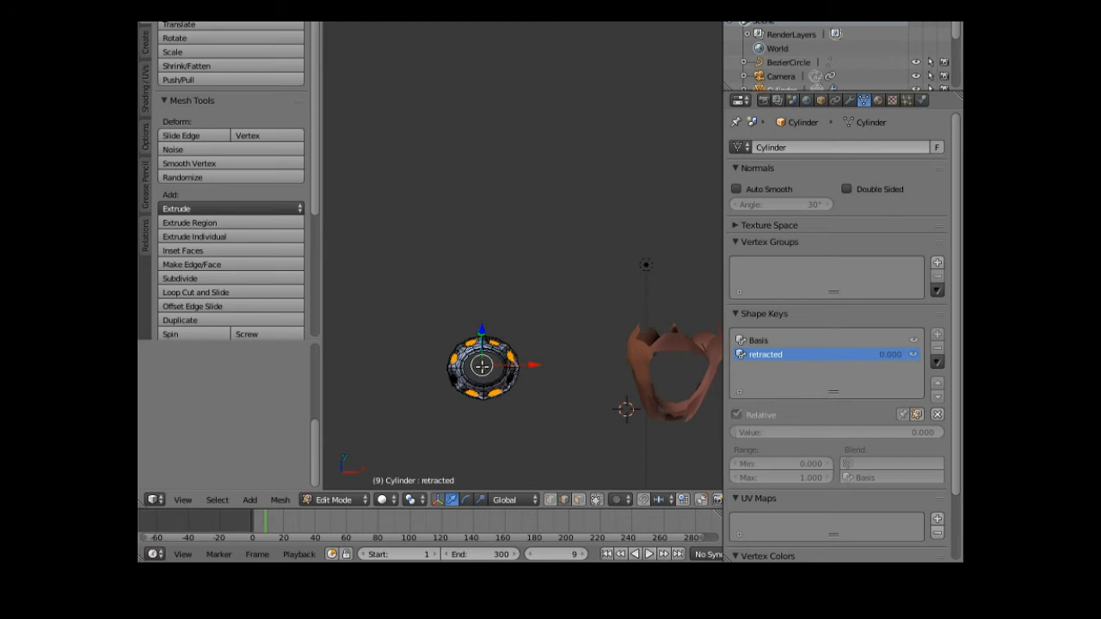
middle_drag(482, 442, 701, 415)
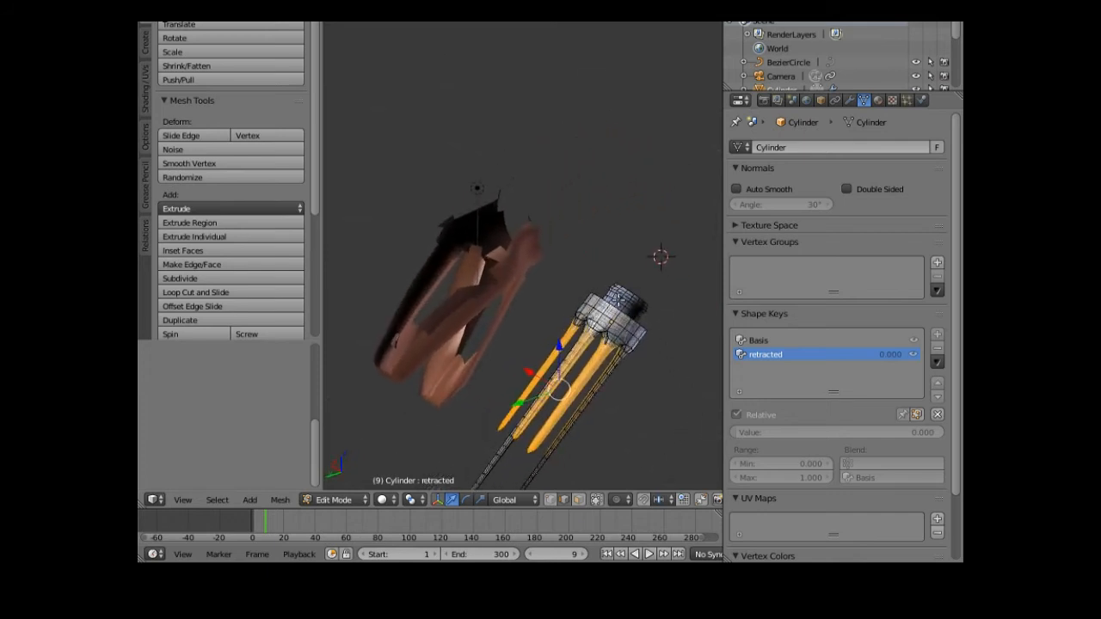
middle_drag(649, 400, 422, 422)
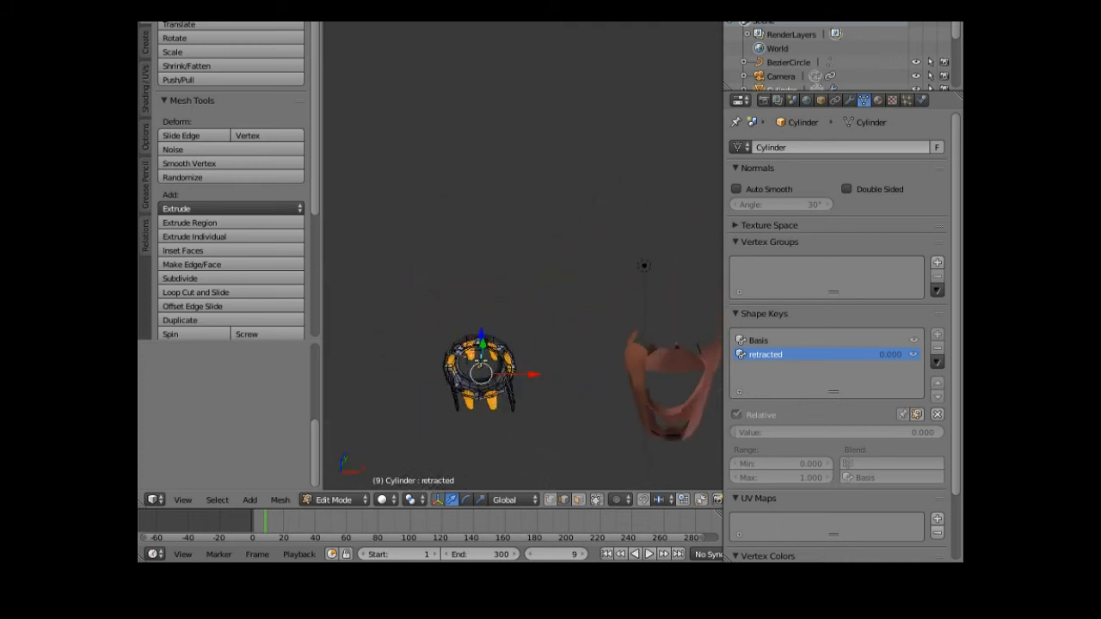
click(480, 362)
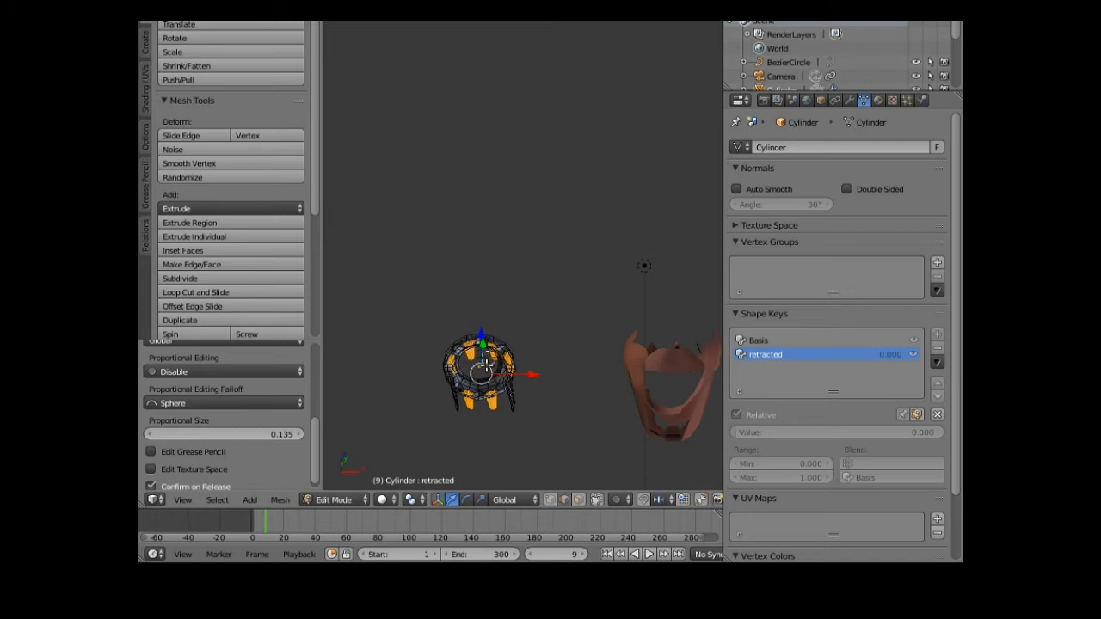
- Reposition the 3D cursor inside the opening of the cylinder's ring, viewing the ring end-on
middle_drag(483, 389, 421, 454)
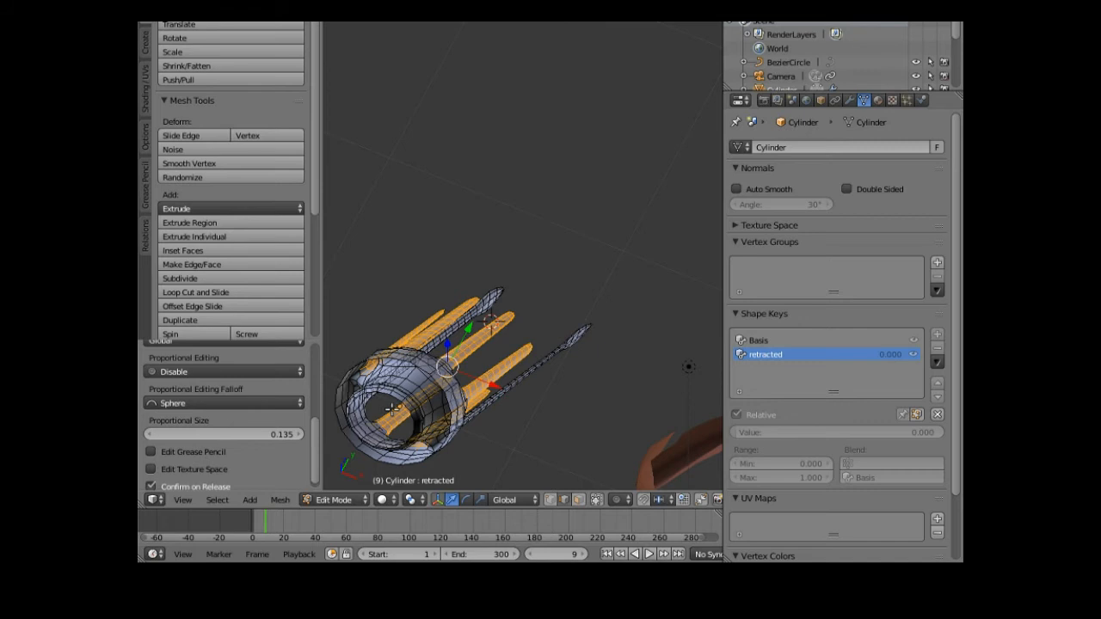
middle_drag(392, 443, 449, 439)
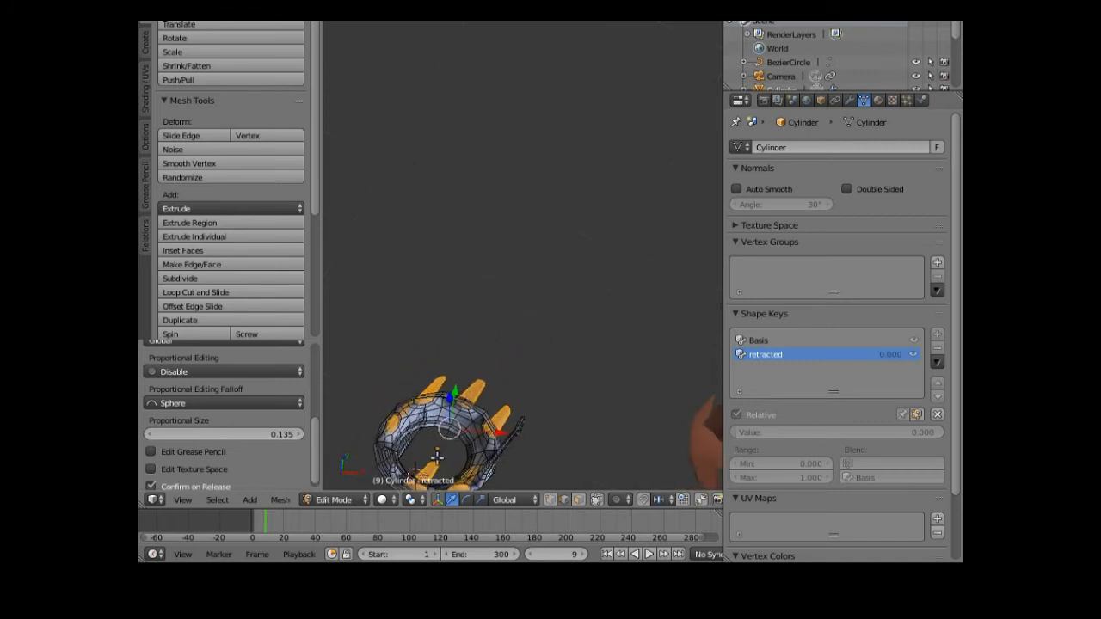
middle_drag(492, 476, 705, 398)
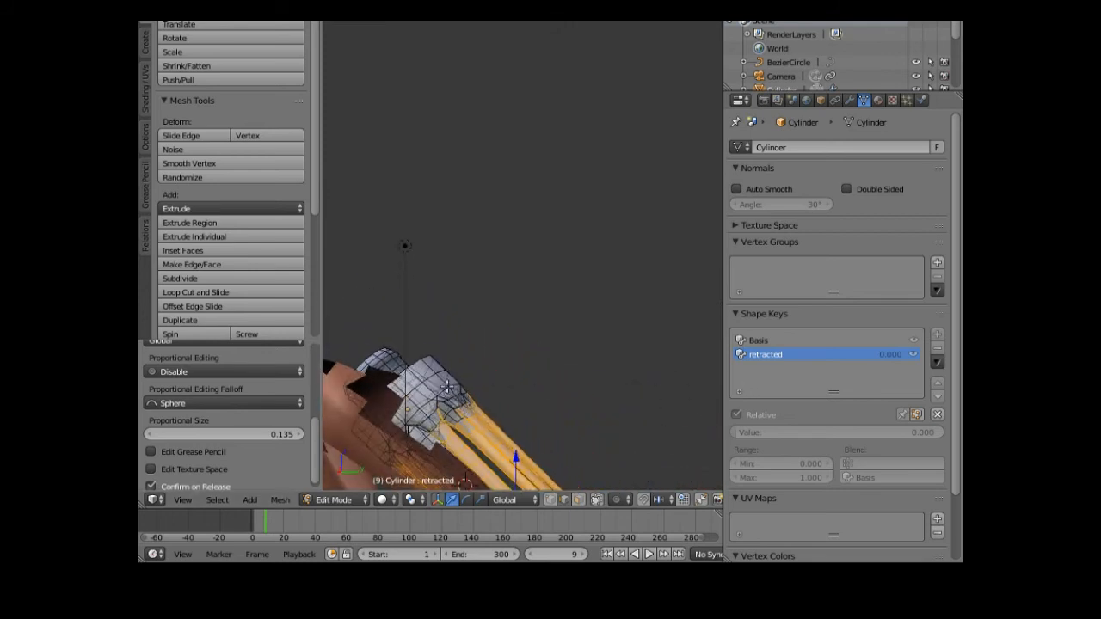
middle_drag(411, 410, 598, 58)
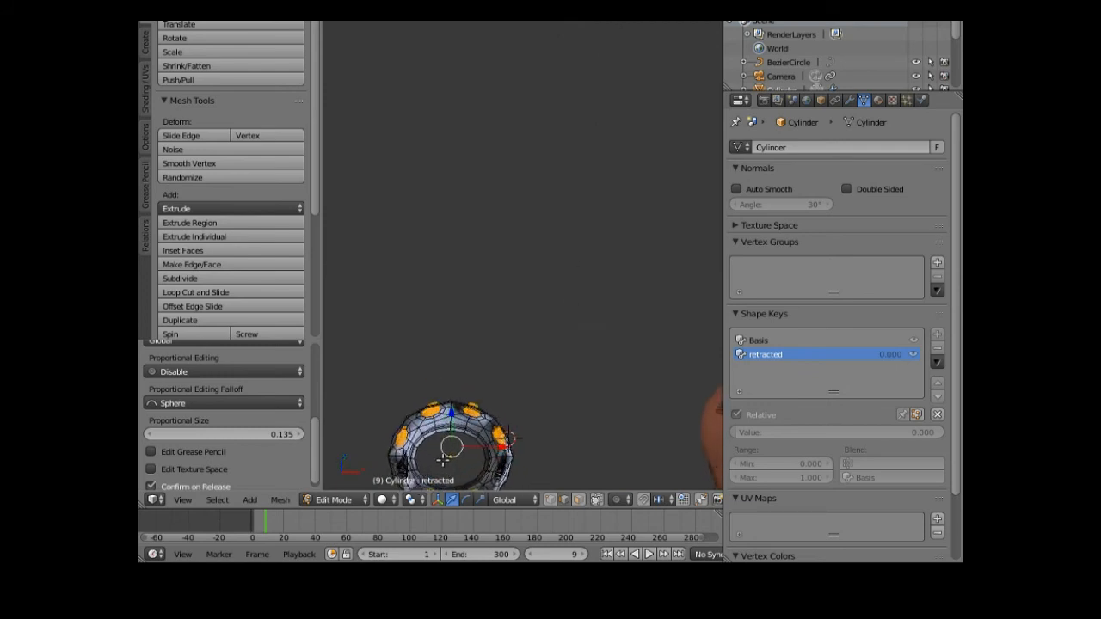
click(449, 461)
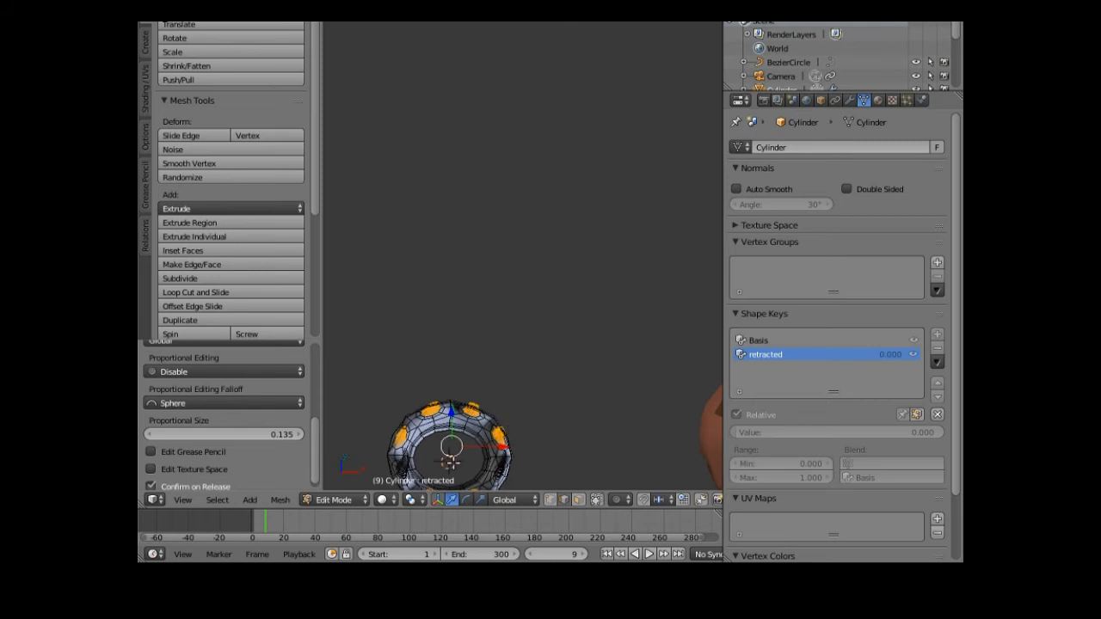
- Set the pivot point to the 3D cursor and scale the selected short prongs uniformly to about 0.74
middle_drag(558, 472, 645, 365)
scroll(714, 342, down, 1)
scroll(747, 349, down, 2)
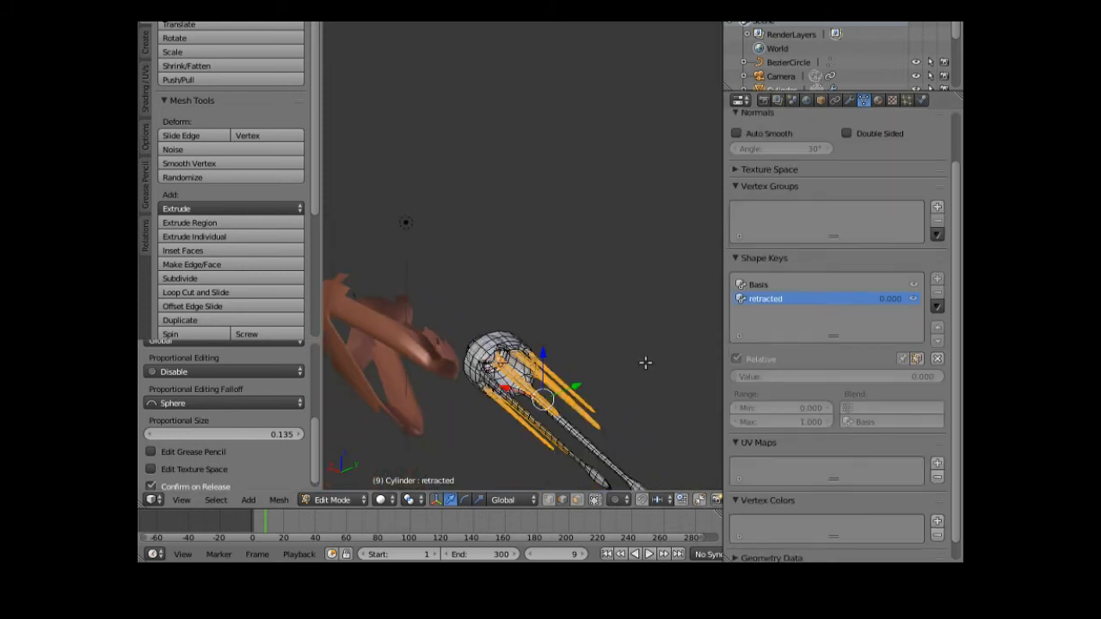
scroll(421, 485, down, 1)
click(416, 500)
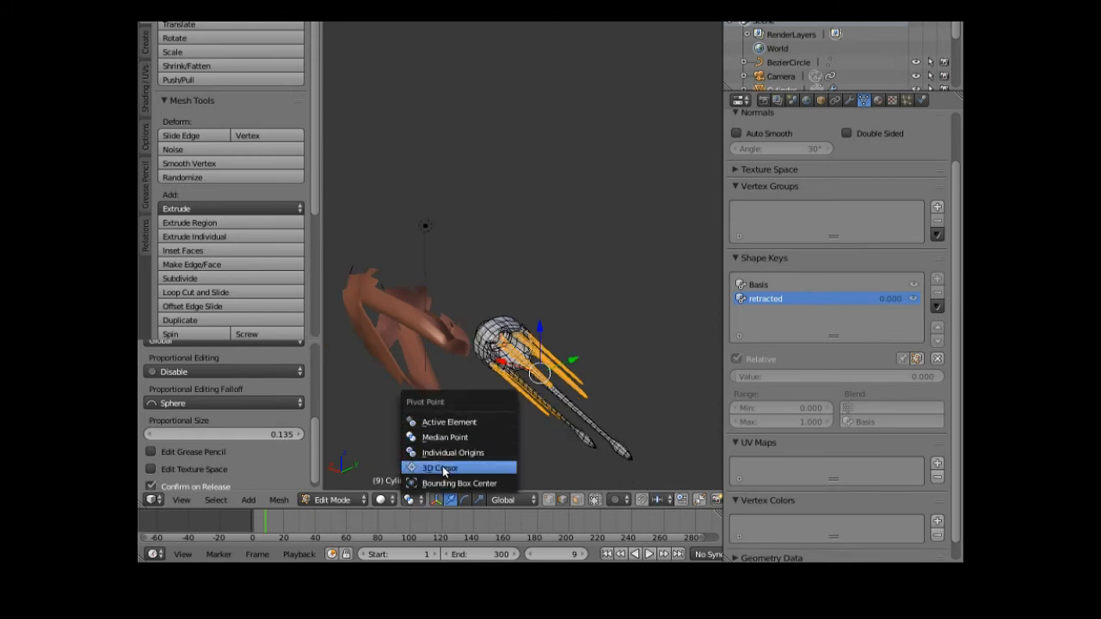
click(442, 467)
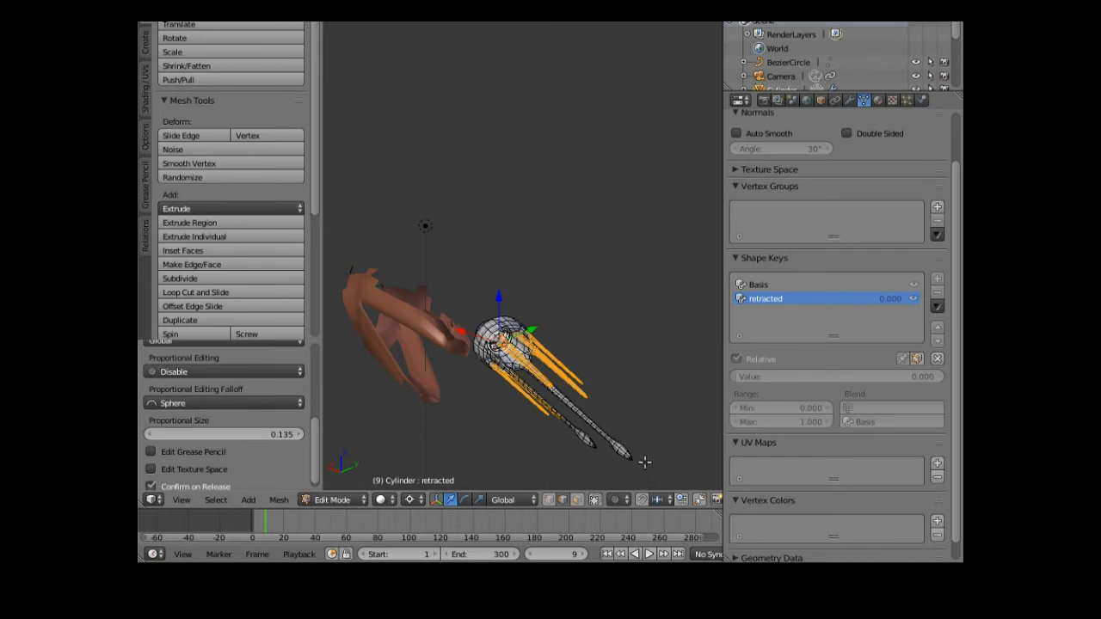
middle_drag(613, 465, 557, 448)
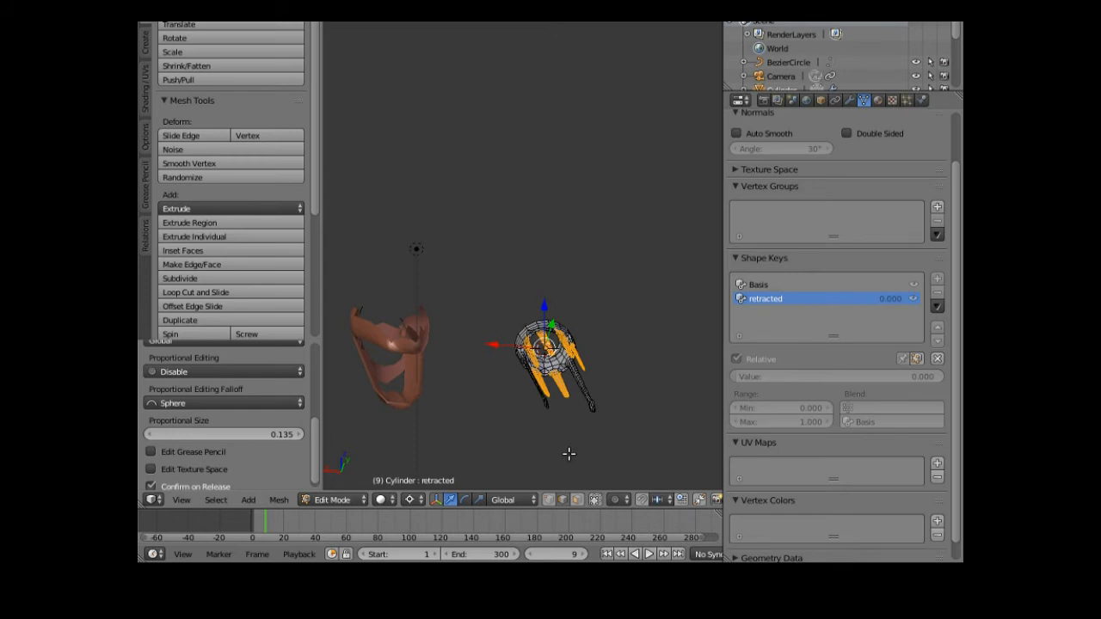
key(s)
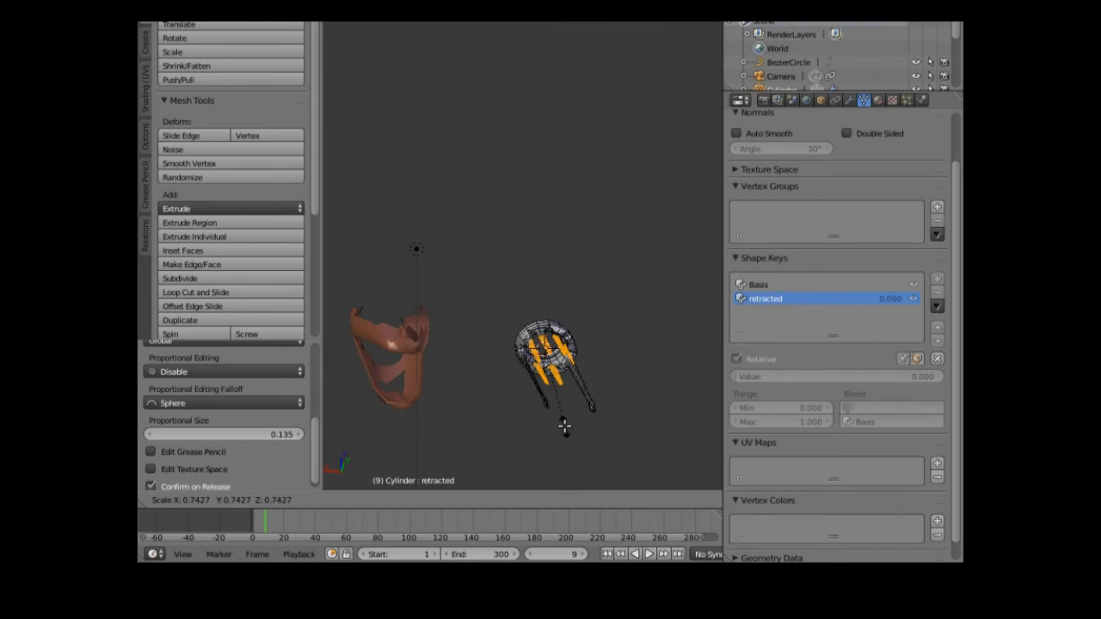
click(572, 423)
- Draw the short prongs closer together by scaling them to about 0.65 along X and about 0.82 along Y
middle_drag(572, 423, 524, 491)
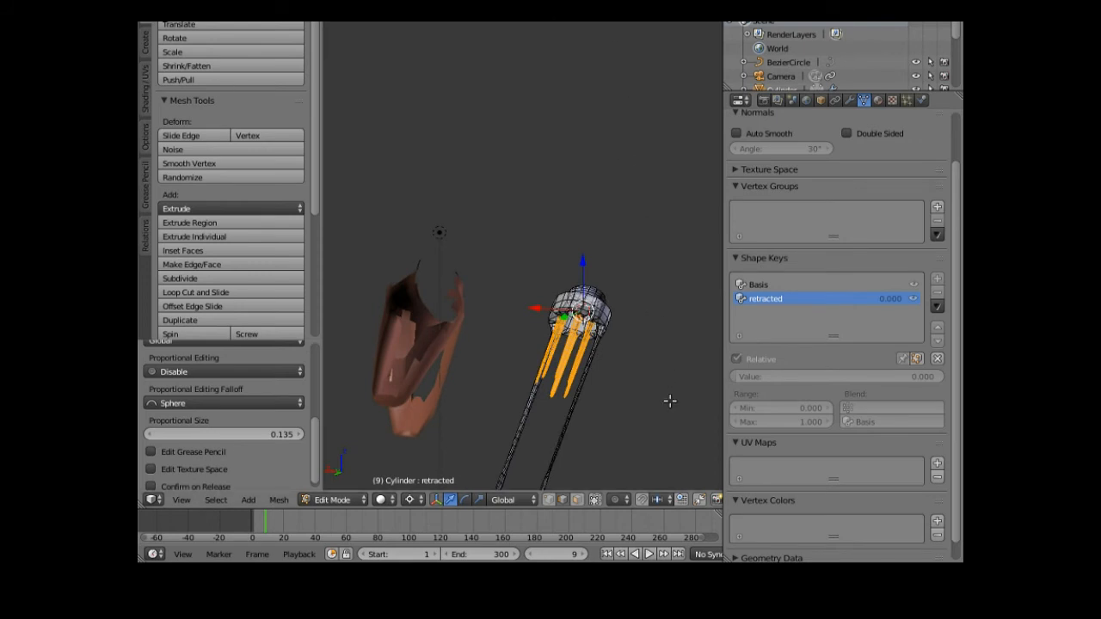
key(s)
key(x)
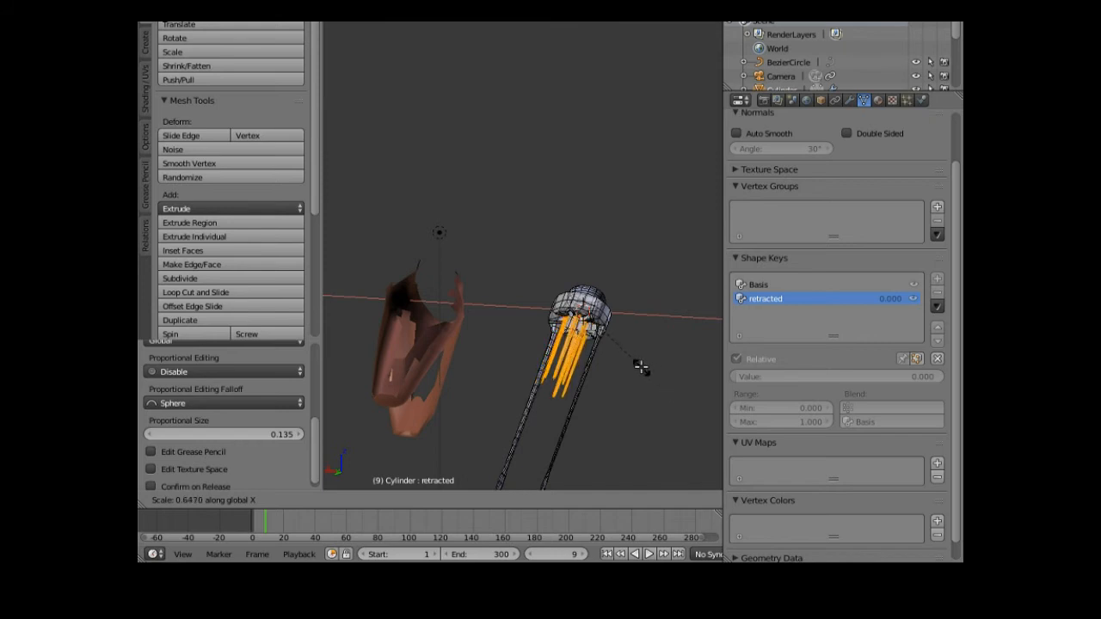
key(s)
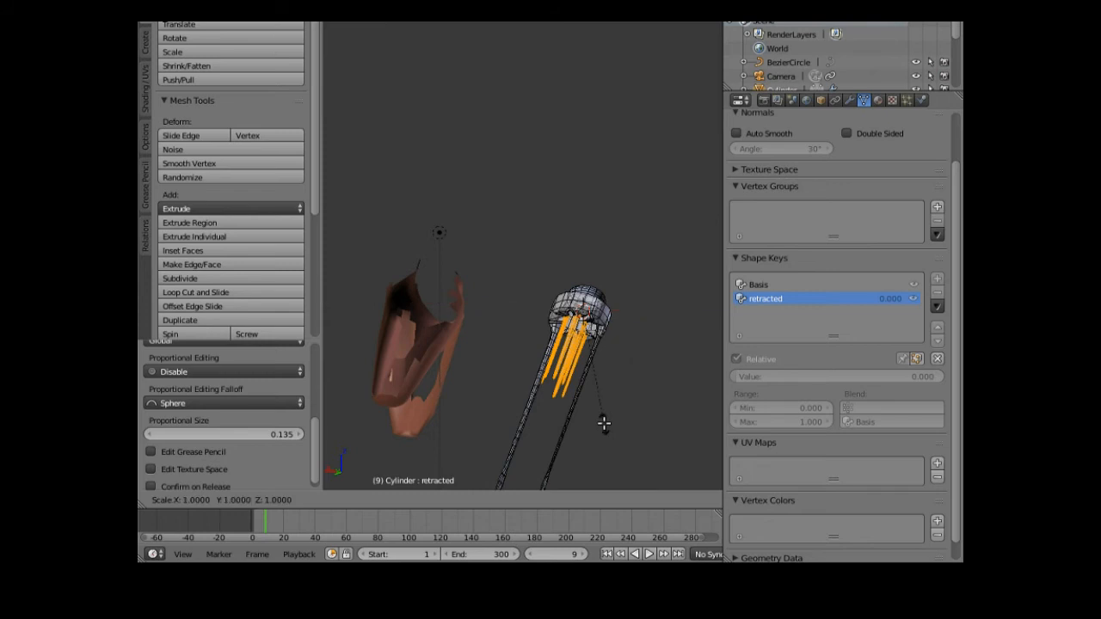
key(y)
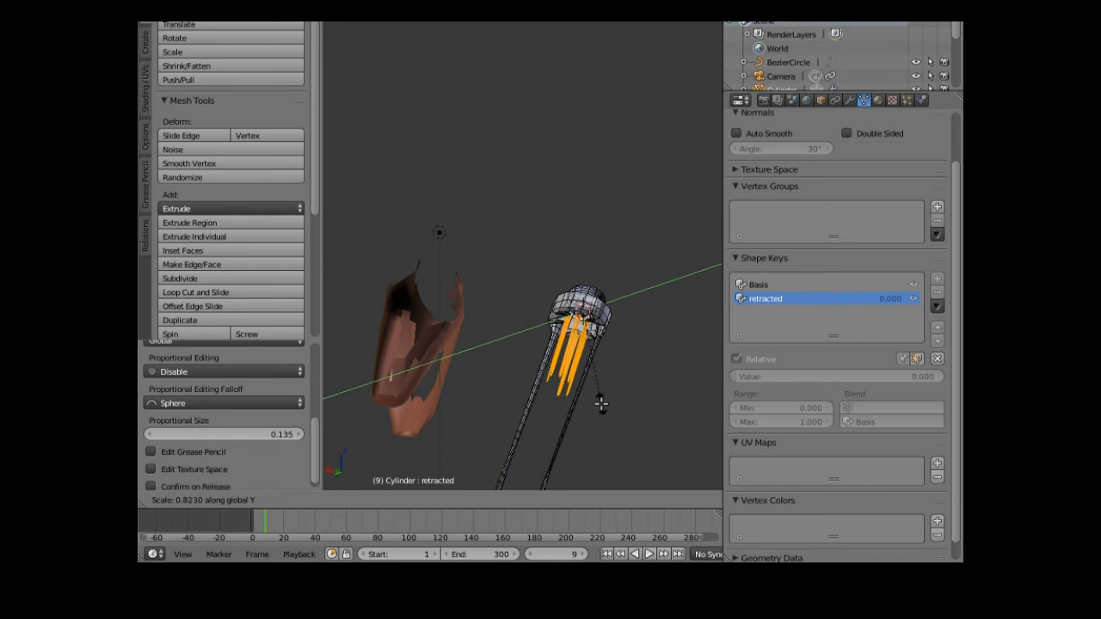
click(600, 405)
- Circle-select the short prongs' lower portions without their roots and move them up about 0.23 along Z
middle_drag(605, 417, 583, 441)
scroll(579, 432, up, 1)
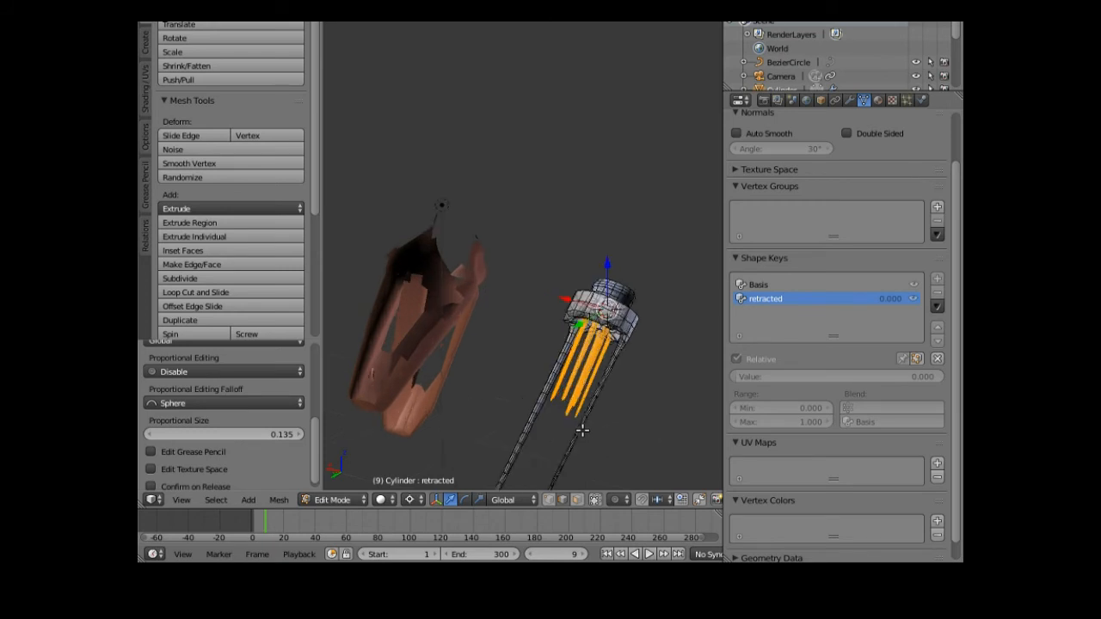
scroll(616, 434, up, 1)
middle_drag(616, 434, 668, 457)
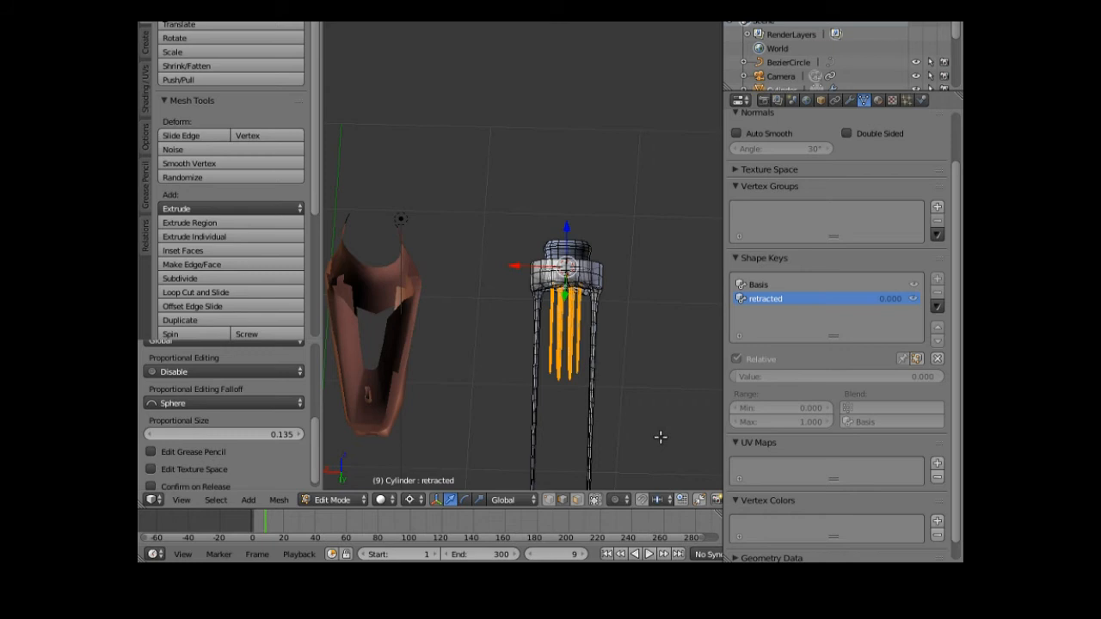
key(a)
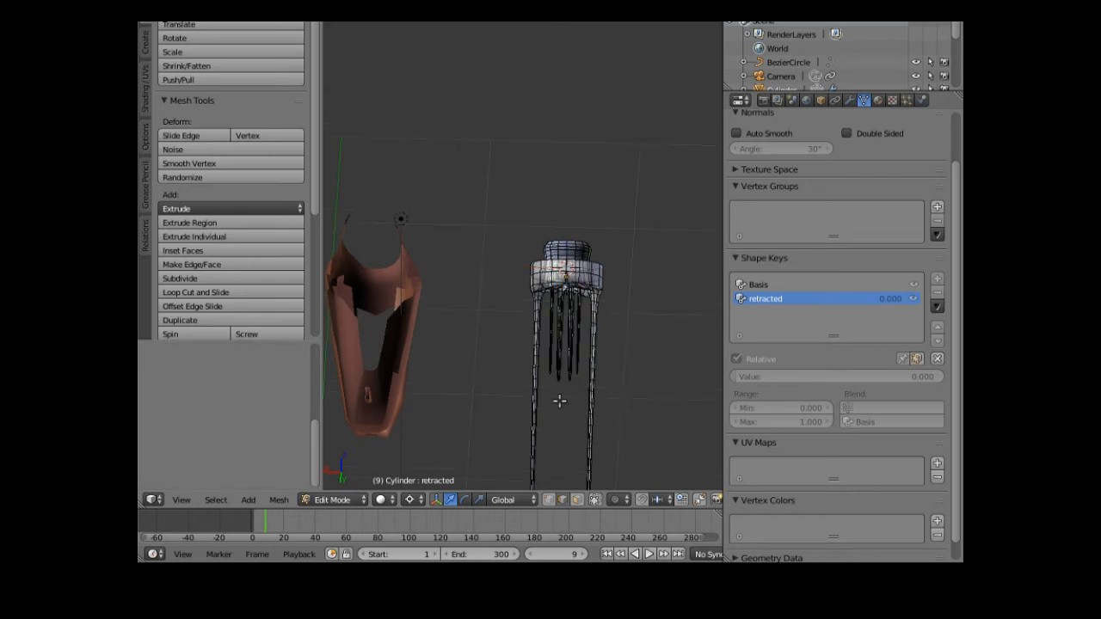
key(c)
mouse_move(555, 381)
mouse_down()
mouse_move(554, 332)
mouse_move(576, 344)
mouse_move(570, 374)
mouse_up()
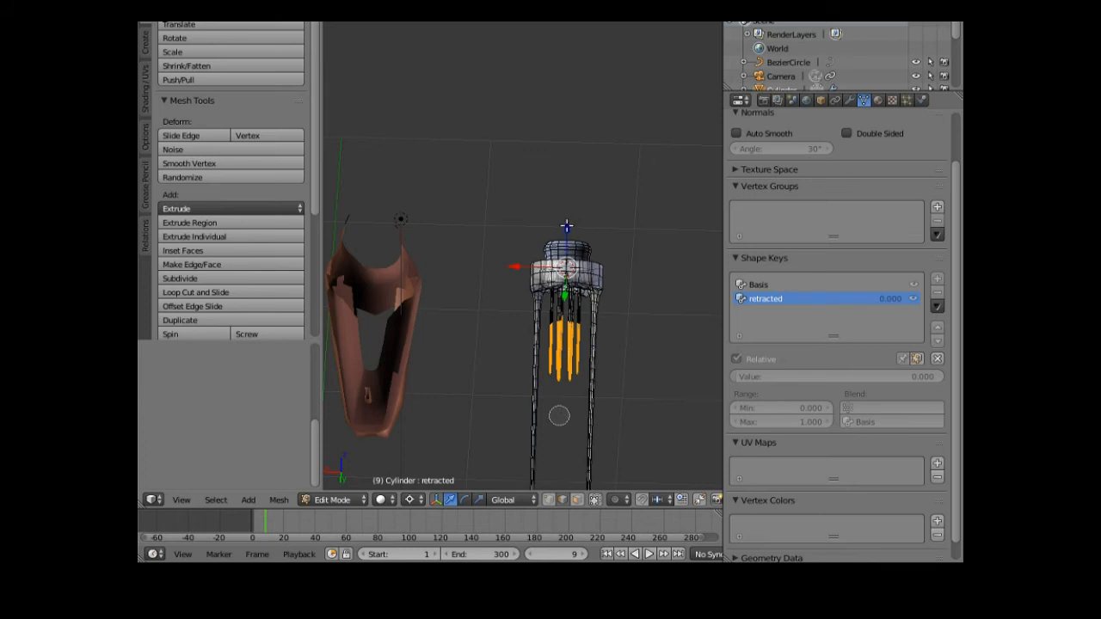
key(g)
key(z)
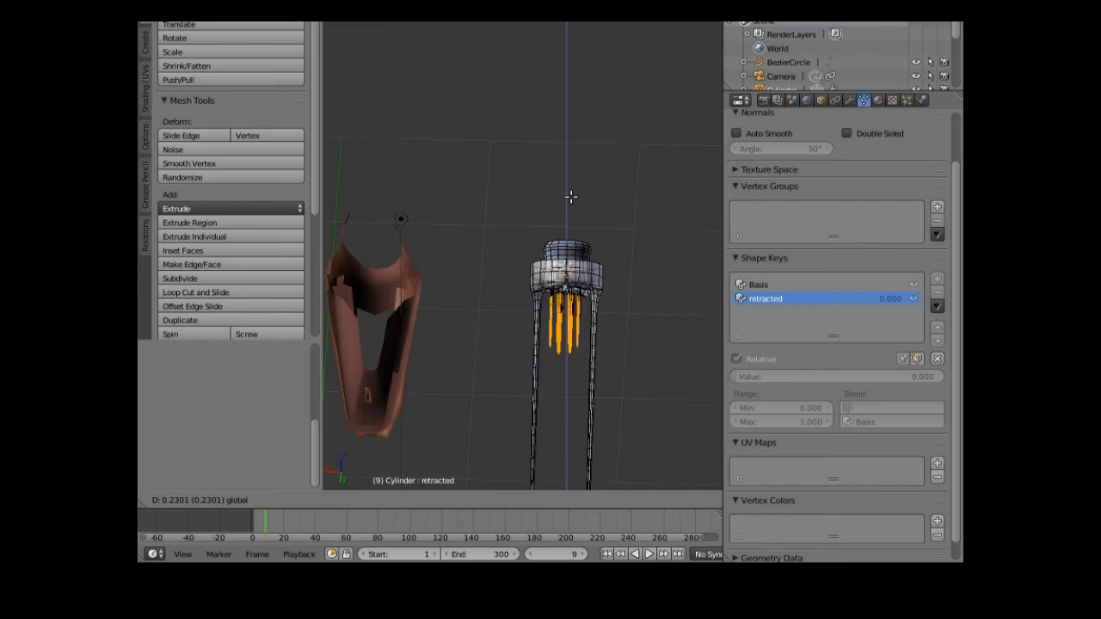
click(570, 197)
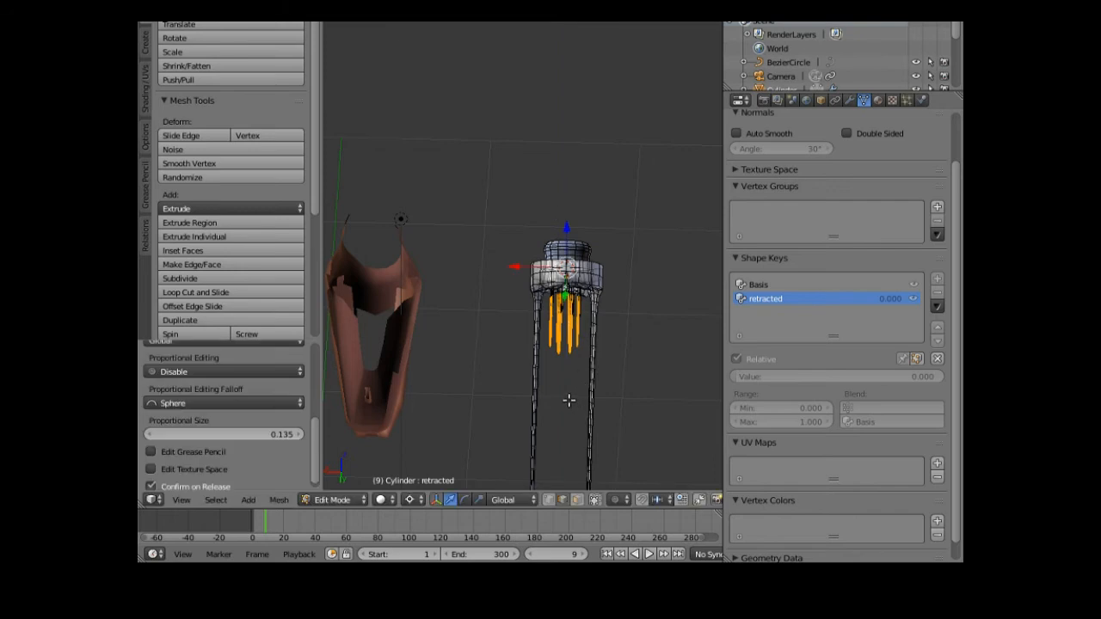
- Circle-select only the short prongs' end sections, leaving out the long prongs, and raise them along Z toward the ring
key(a)
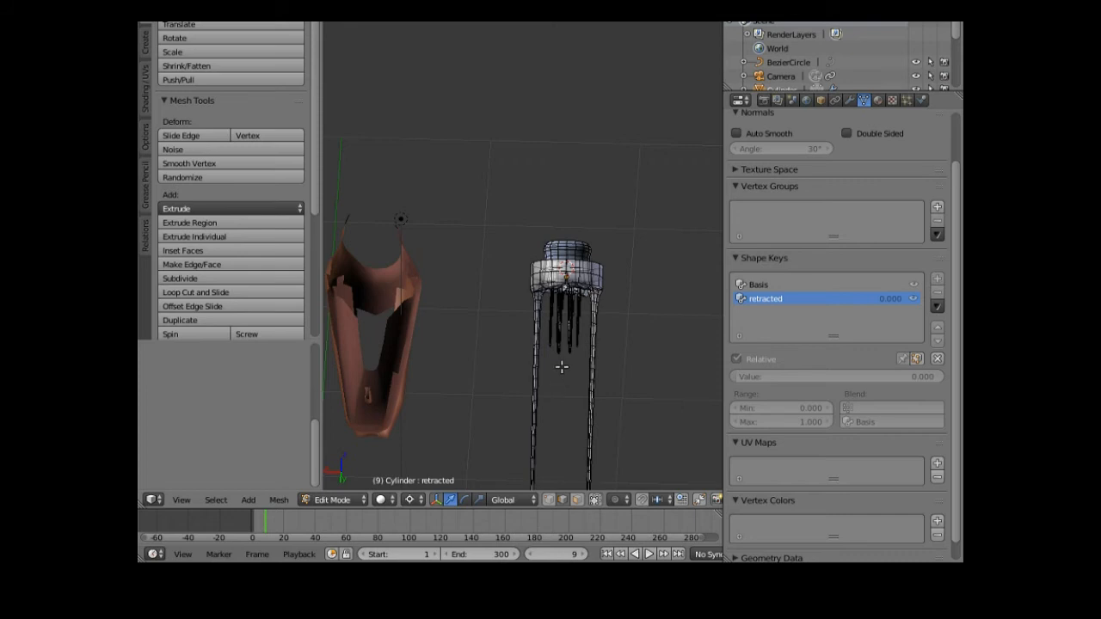
key(c)
mouse_move(555, 359)
mouse_down()
mouse_move(553, 336)
mouse_move(582, 338)
mouse_up()
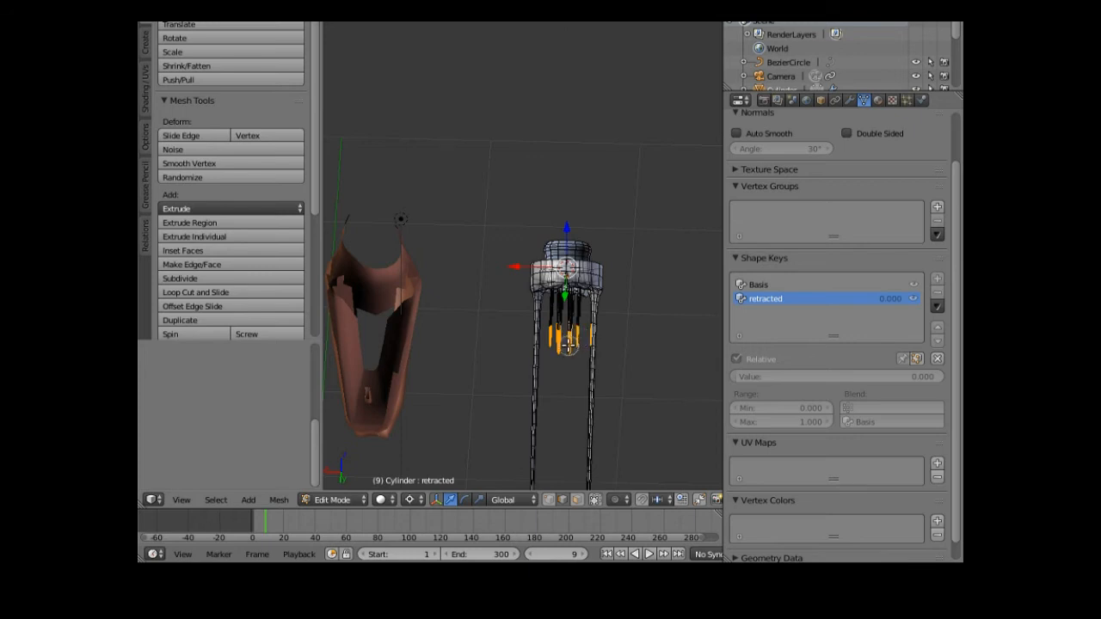
right_click(594, 334)
key(a)
key(c)
mouse_move(556, 356)
mouse_down()
mouse_move(555, 340)
mouse_move(570, 338)
mouse_up()
right_click(560, 395)
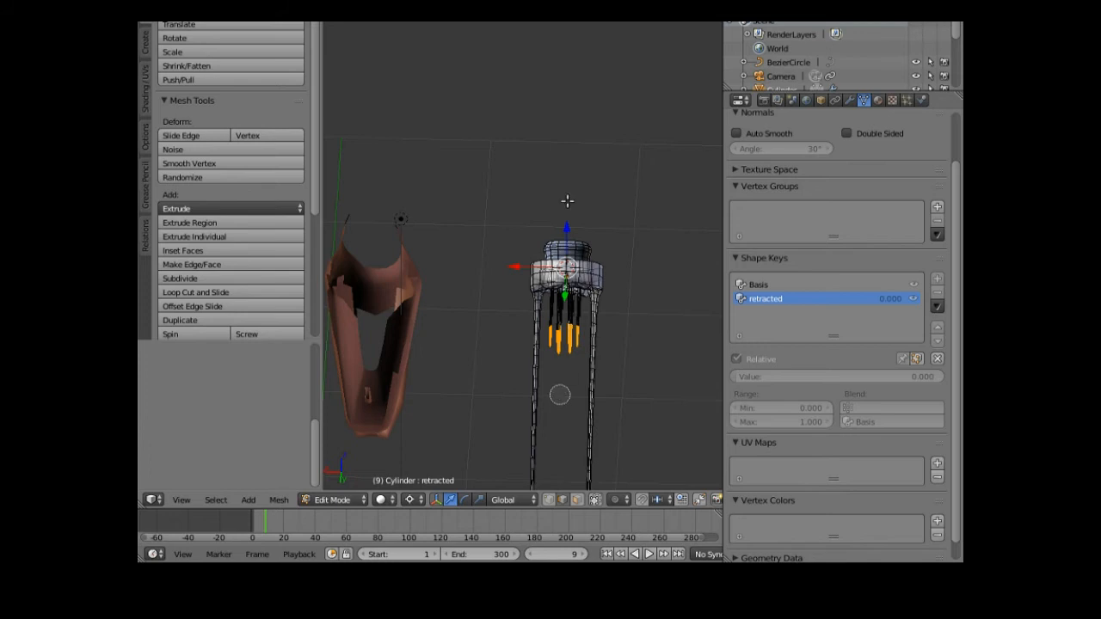
drag(566, 227, 565, 207)
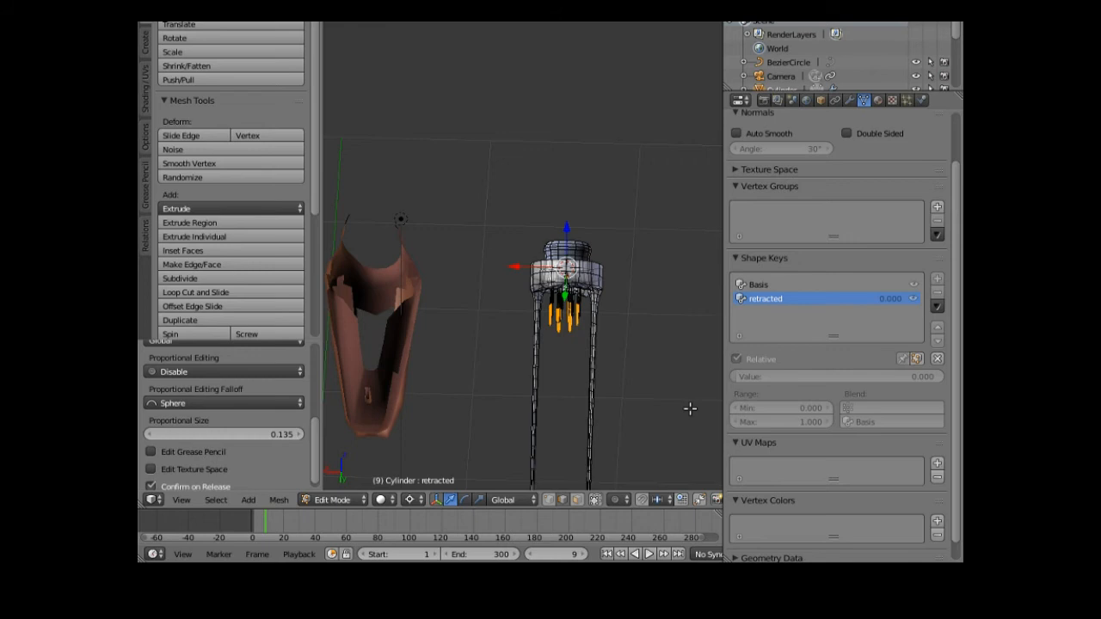
- Scale the short prongs' end sections to about 0.87 and lower them slightly along Z
key(s)
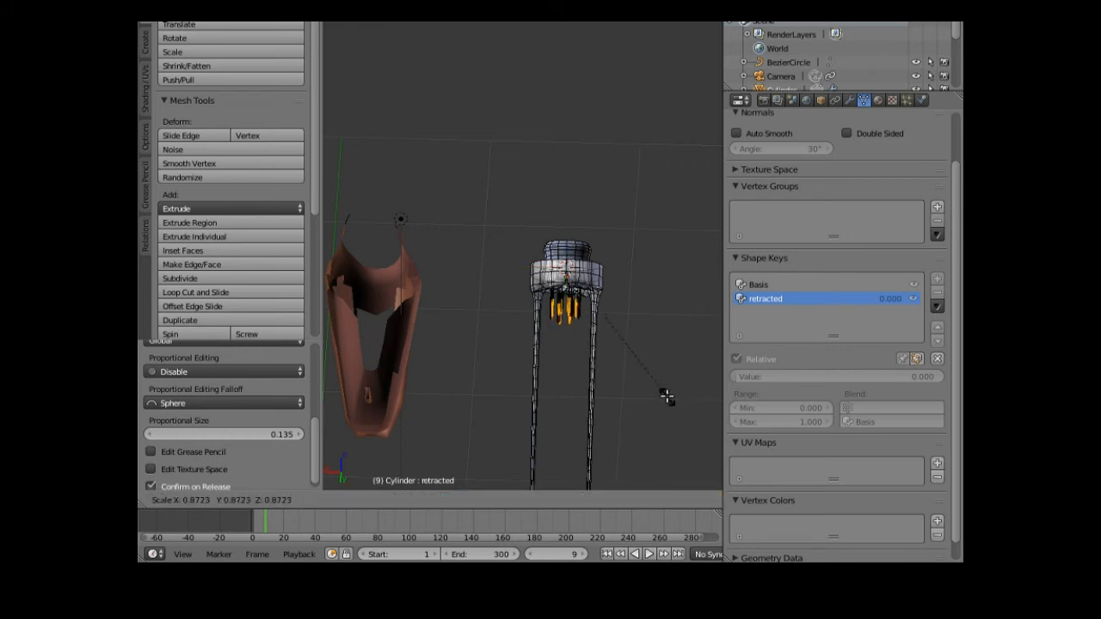
click(663, 400)
middle_drag(634, 410, 508, 337)
middle_drag(543, 381, 532, 403)
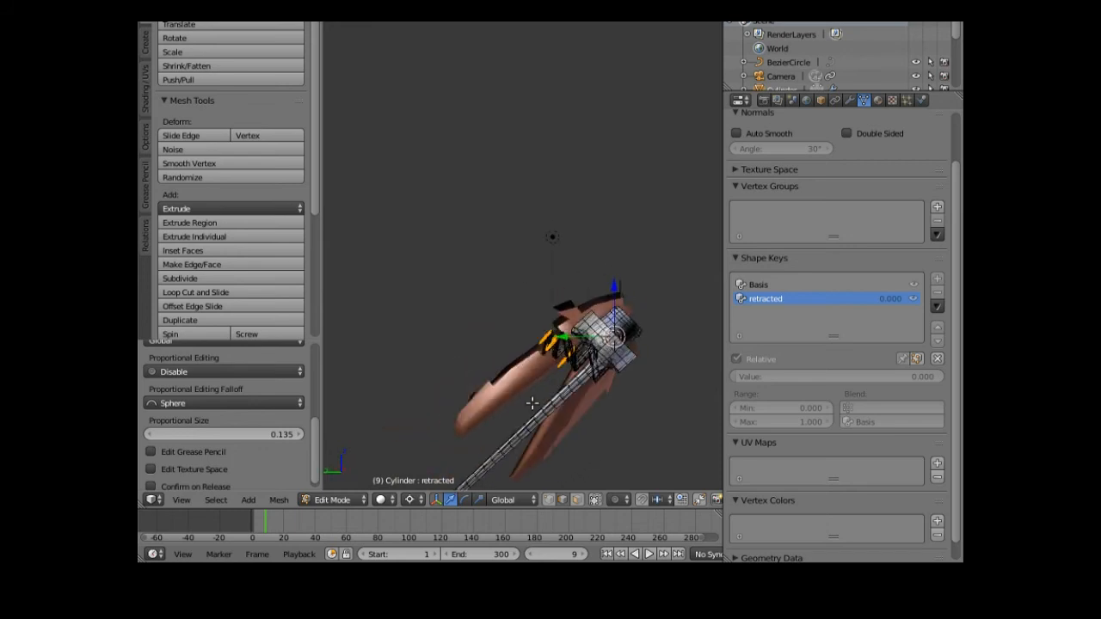
drag(614, 284, 615, 298)
- Extend the selection from the end sections to cover more of each short prong below the ring
middle_drag(589, 420, 673, 422)
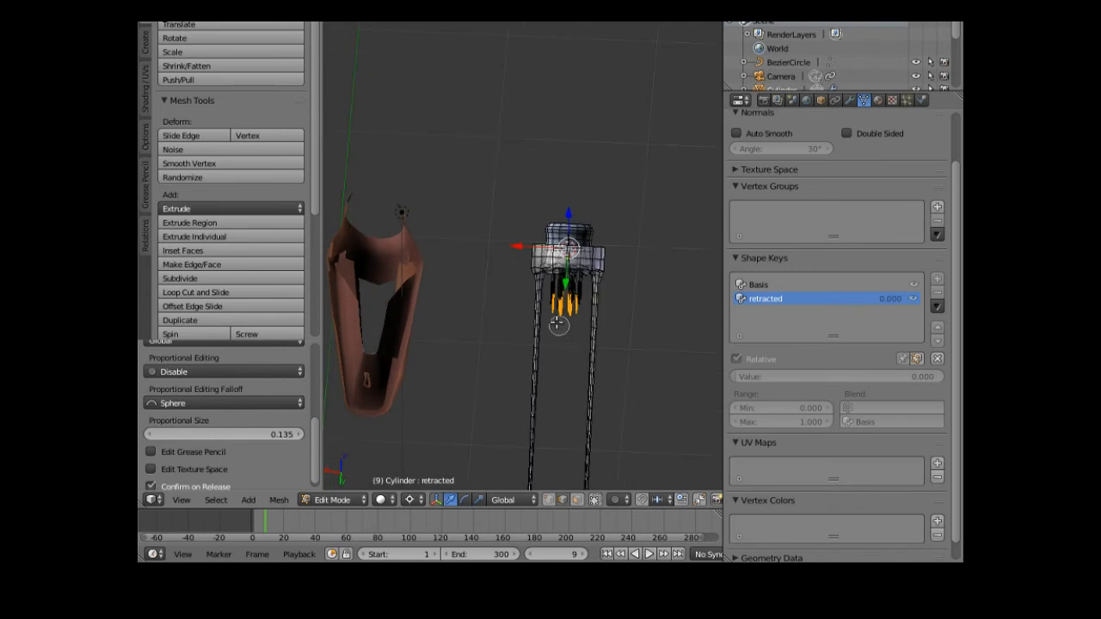
key(l)
key(l)
key(l)
key(l)
key(l)
middle_drag(619, 389, 495, 336)
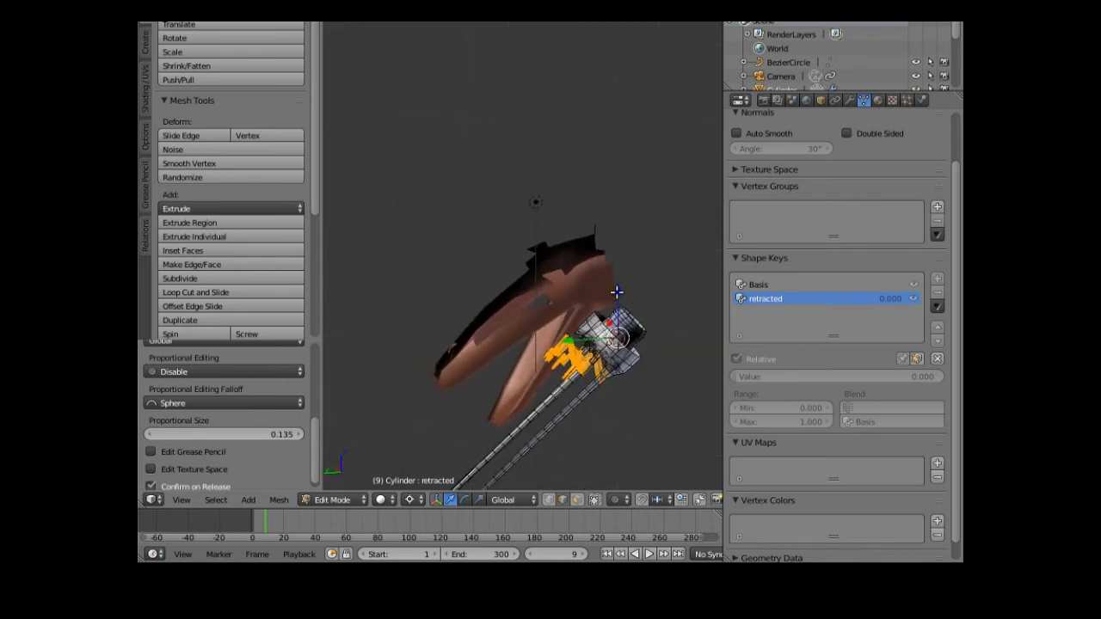
- Move the selected prong sections down about 0.09 along Z and scale them to about 0.76
key(g)
key(z)
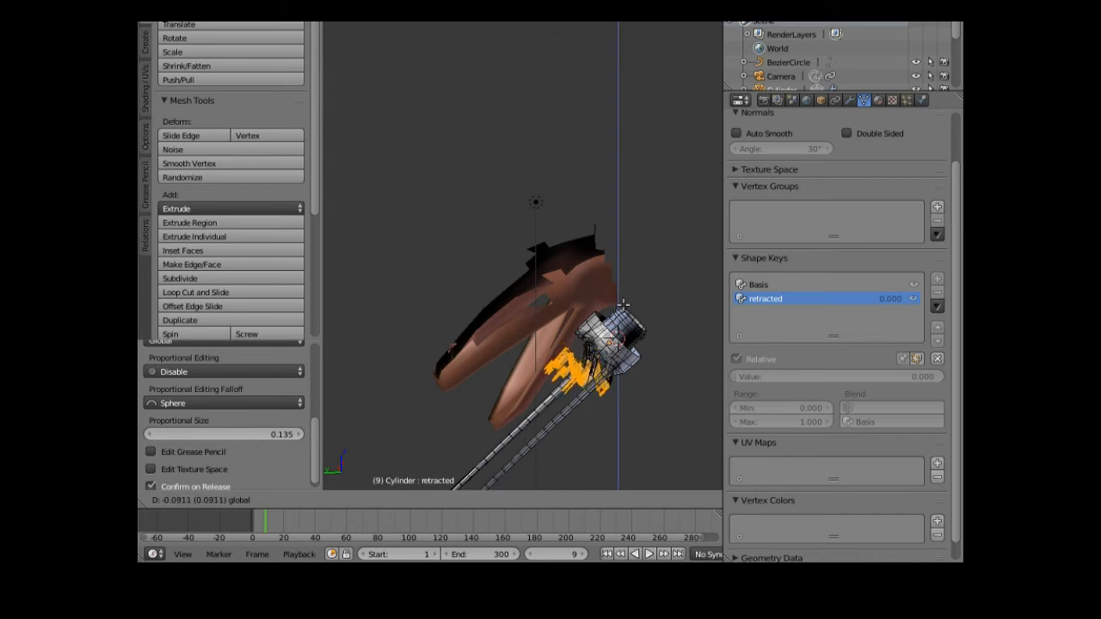
click(599, 443)
key(s)
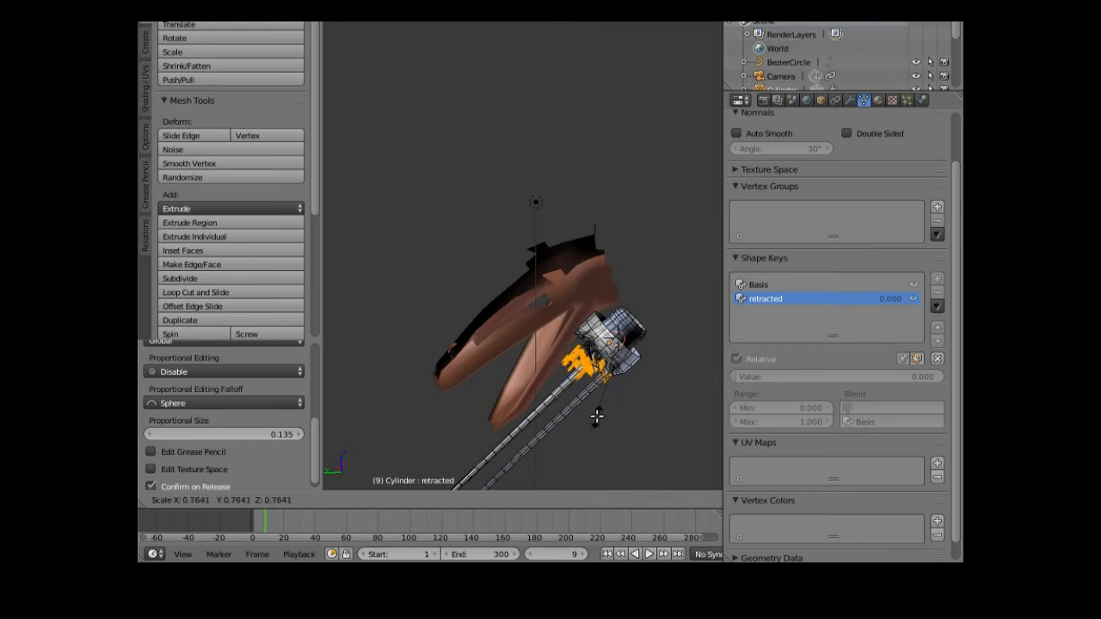
click(593, 423)
- Return to Object Mode and preview the "retracted" shape key by varying its value, leaving it at 0
middle_drag(593, 423, 661, 375)
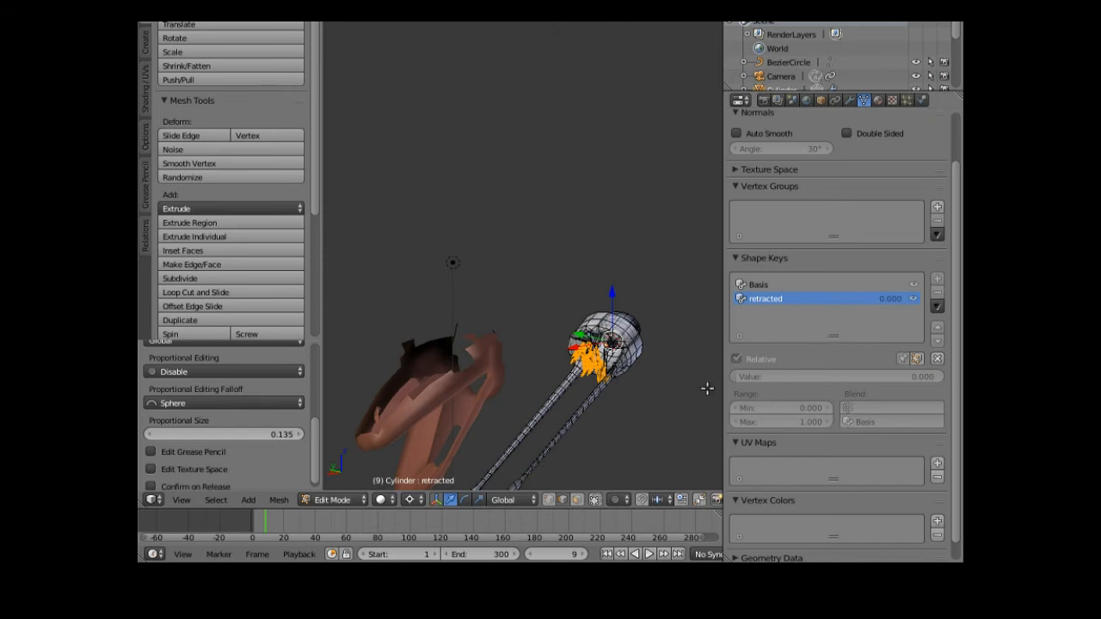
click(335, 508)
click(347, 487)
drag(787, 378, 732, 378)
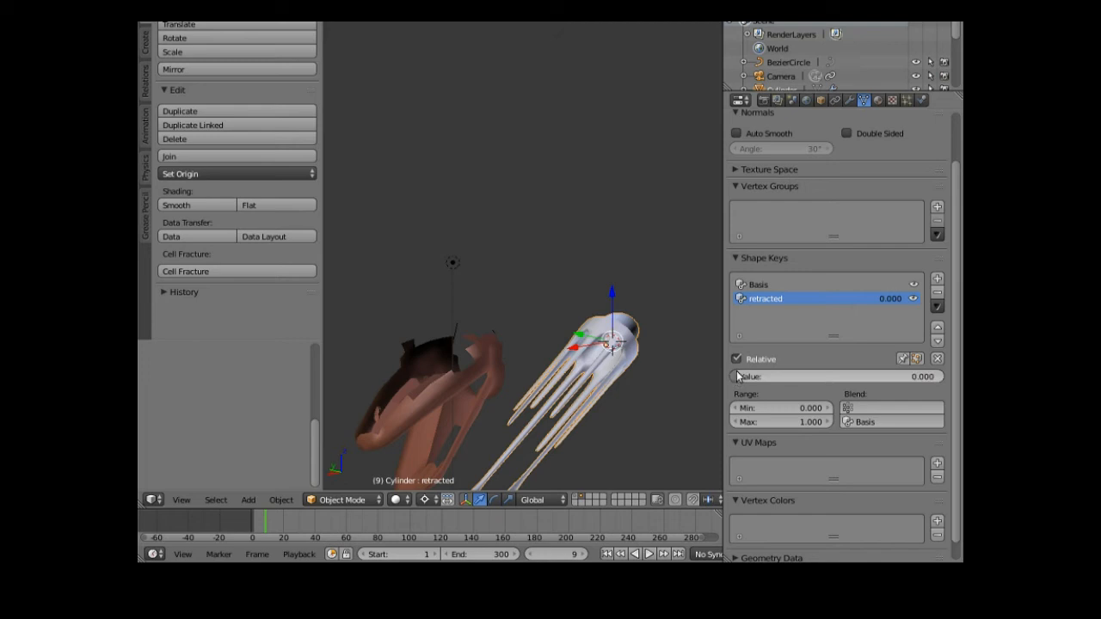
- Add another shape key to the cylinder and name it "deployed"
click(936, 278)
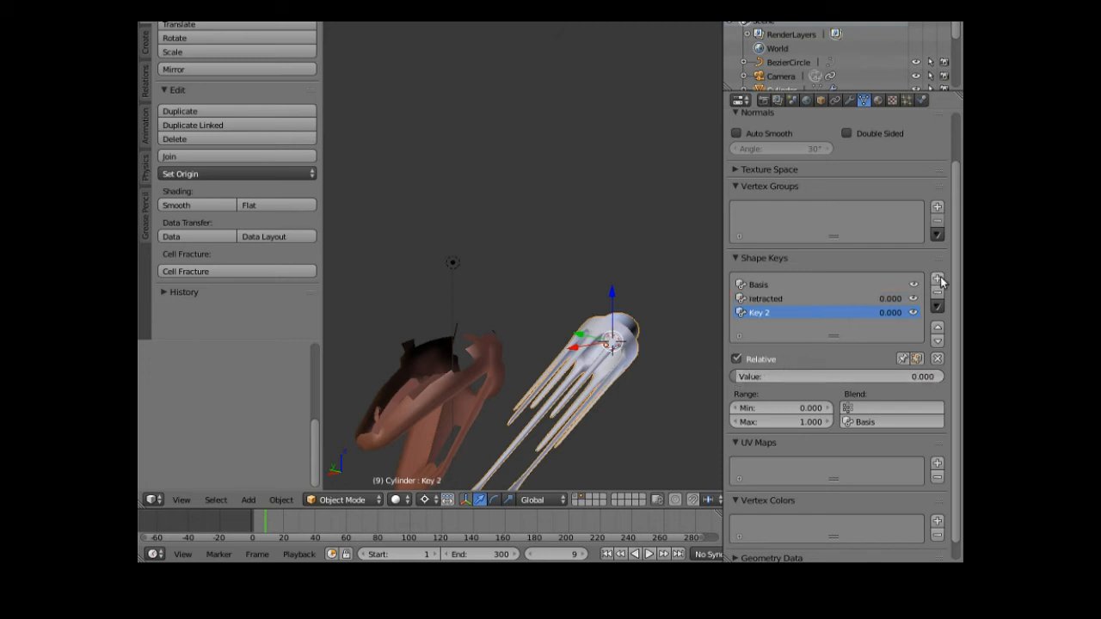
right_click(778, 316)
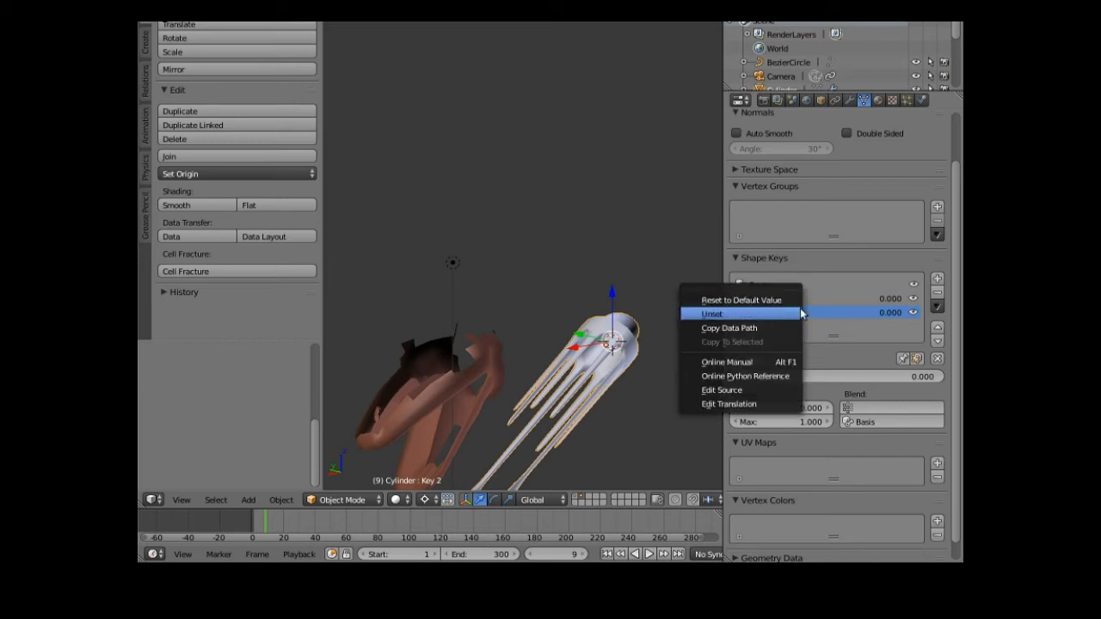
right_click(865, 314)
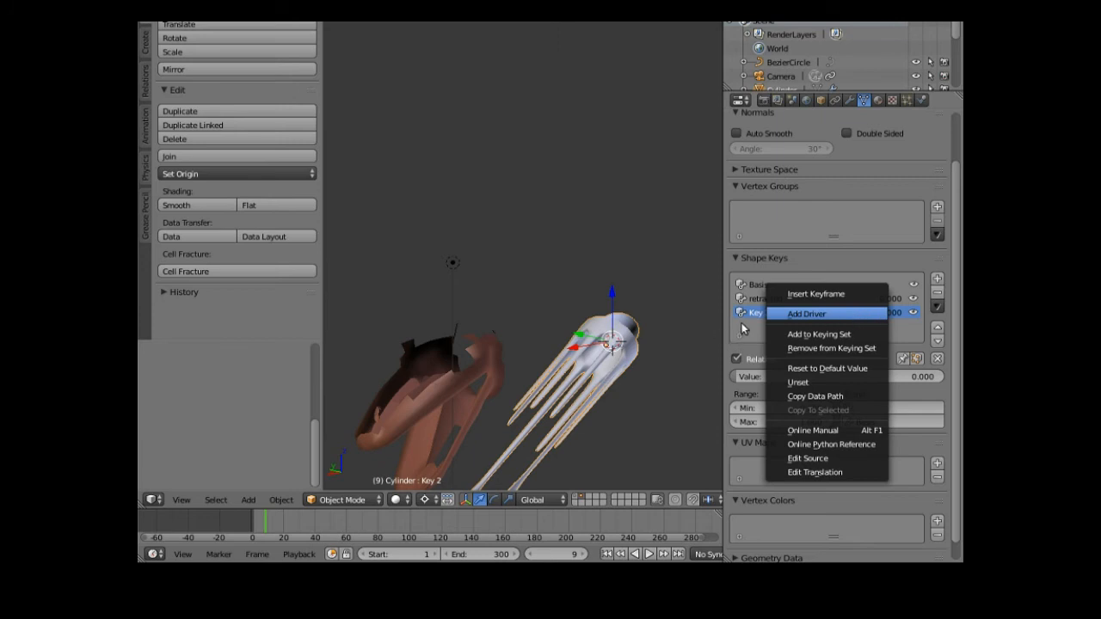
click(743, 325)
double_click(762, 315)
text(deployed)
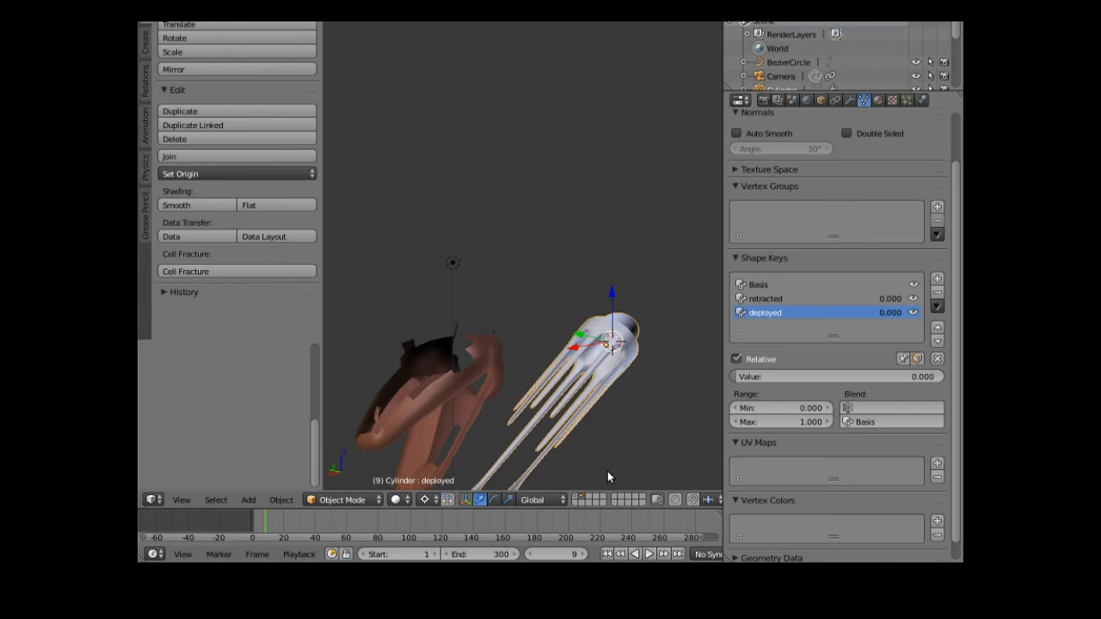
- Enter Edit Mode with the "deployed" key active, clear the selection, and circle-select one outer short prong from tip to root
middle_drag(607, 470, 372, 41)
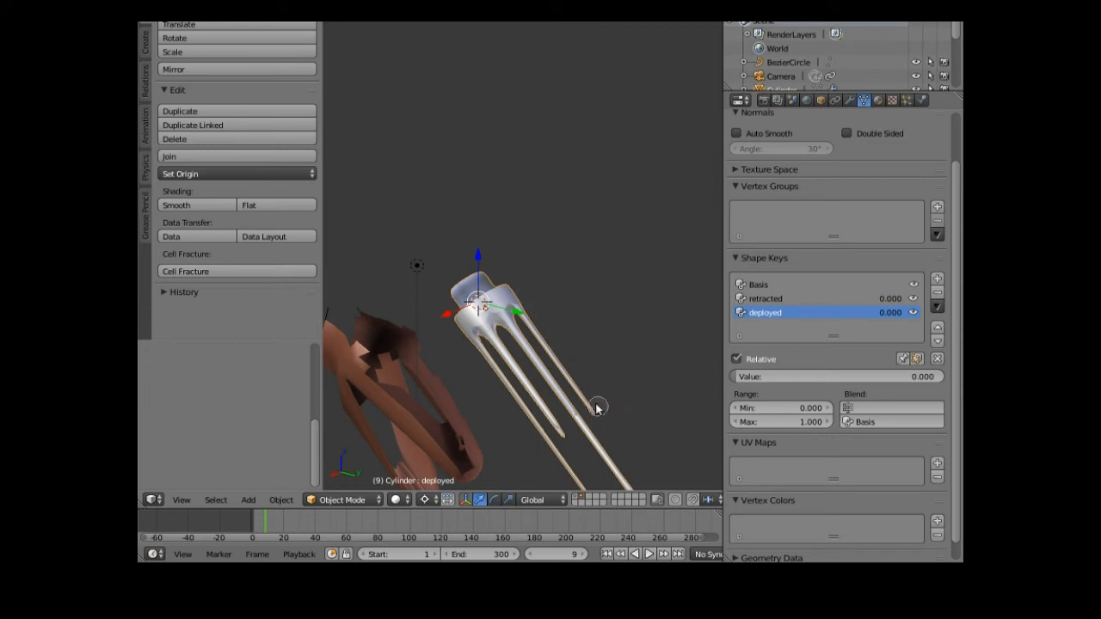
click(361, 499)
click(354, 466)
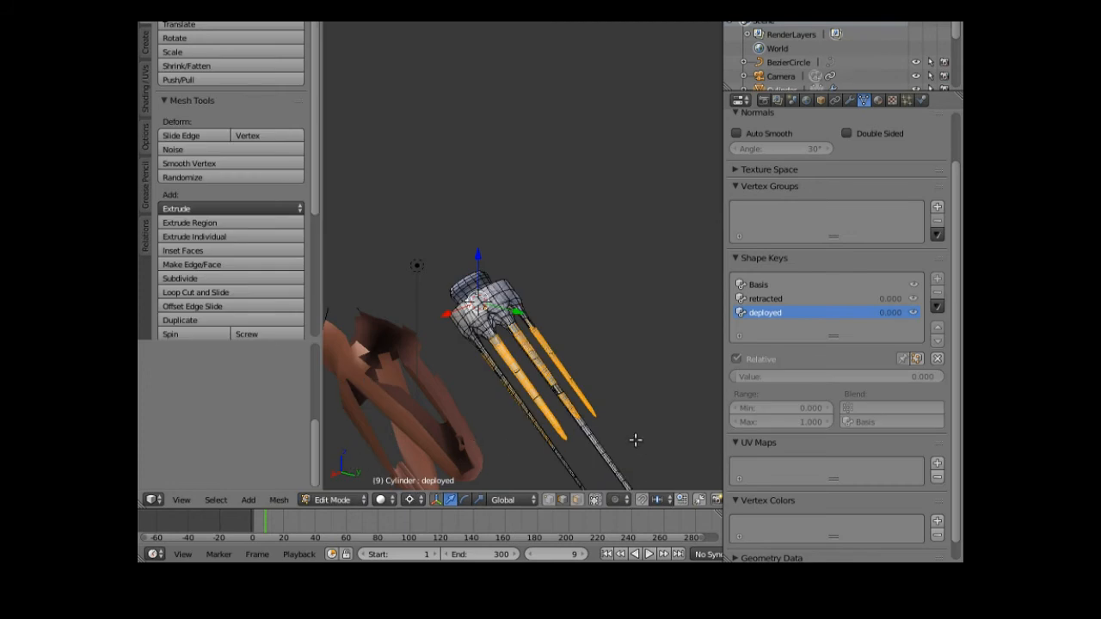
key(a)
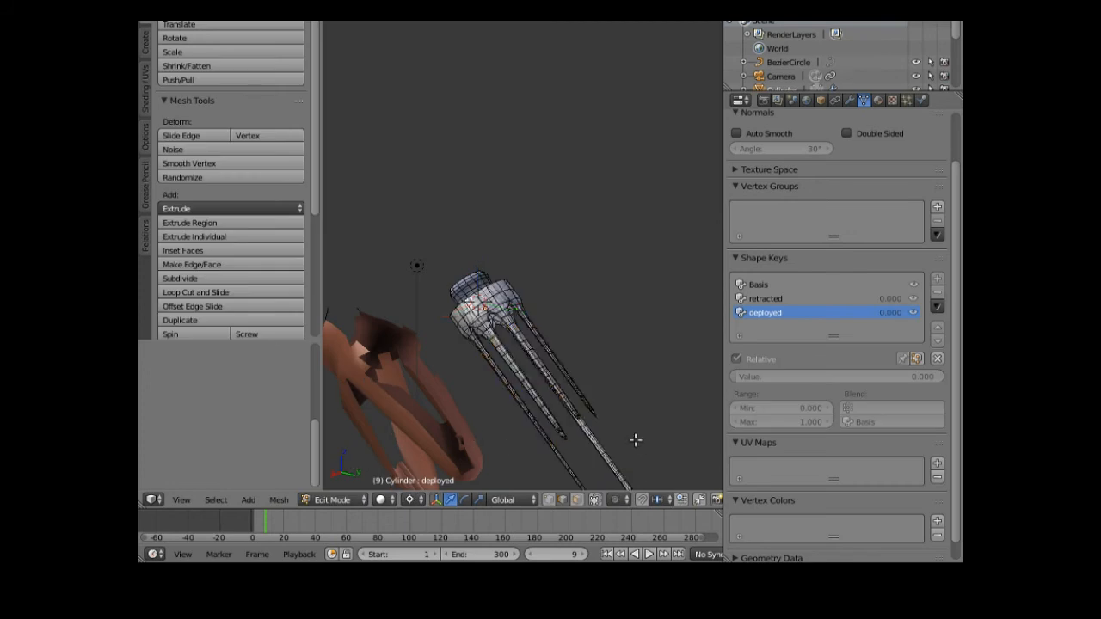
right_click(594, 408)
drag(591, 402, 529, 320)
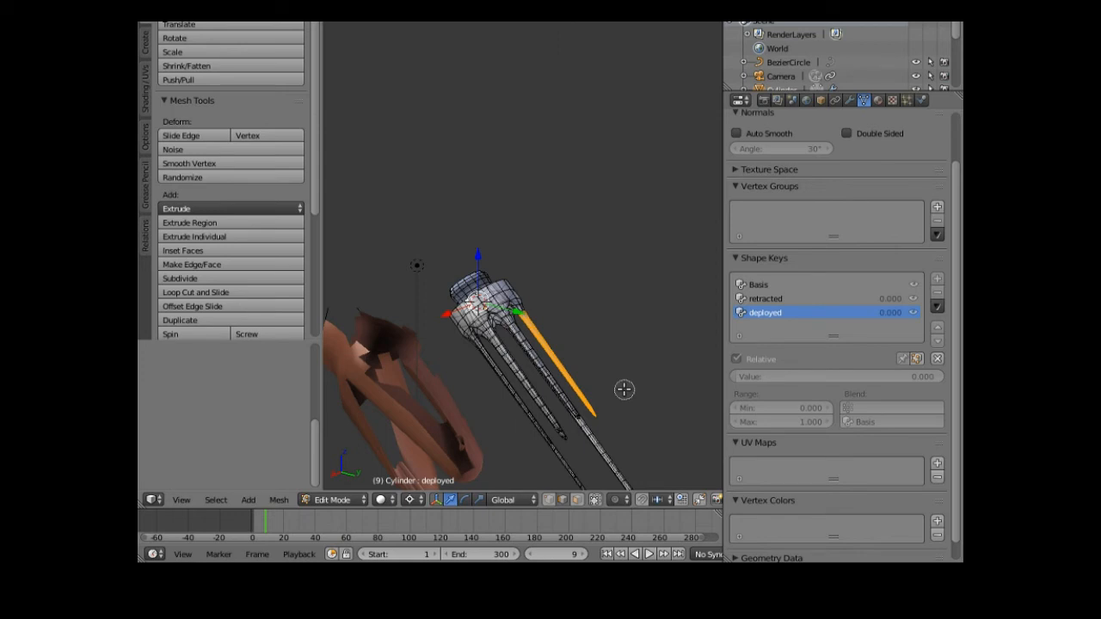
- Add the other short prongs on the same side to the circle selection and deselect the stray extra prong, keeping three
middle_drag(622, 388, 381, 335)
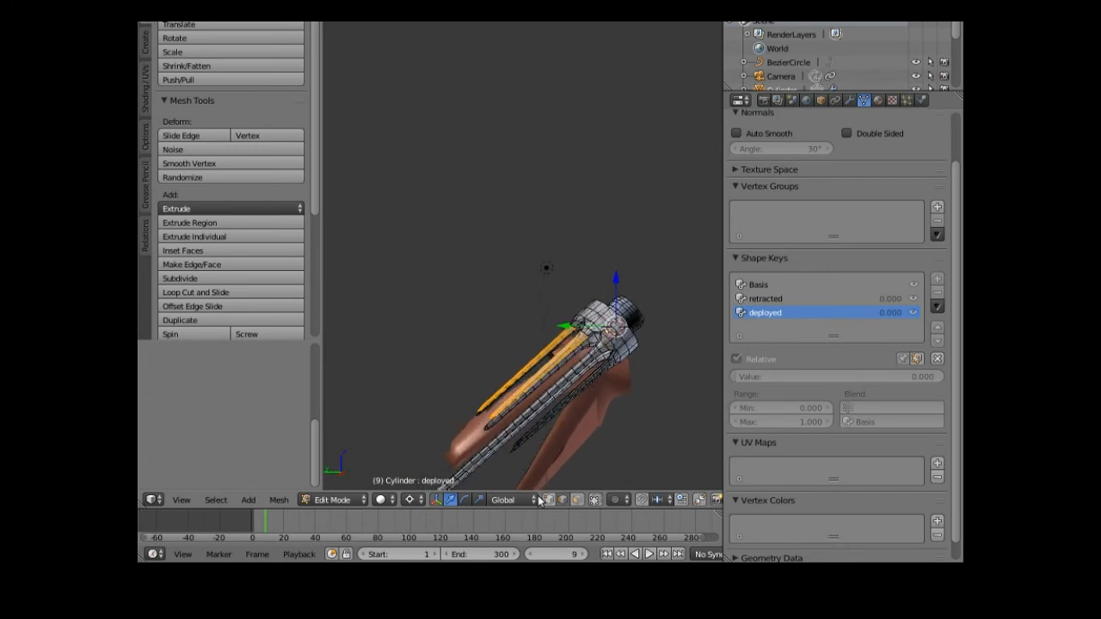
right_click(524, 439)
drag(524, 441, 599, 380)
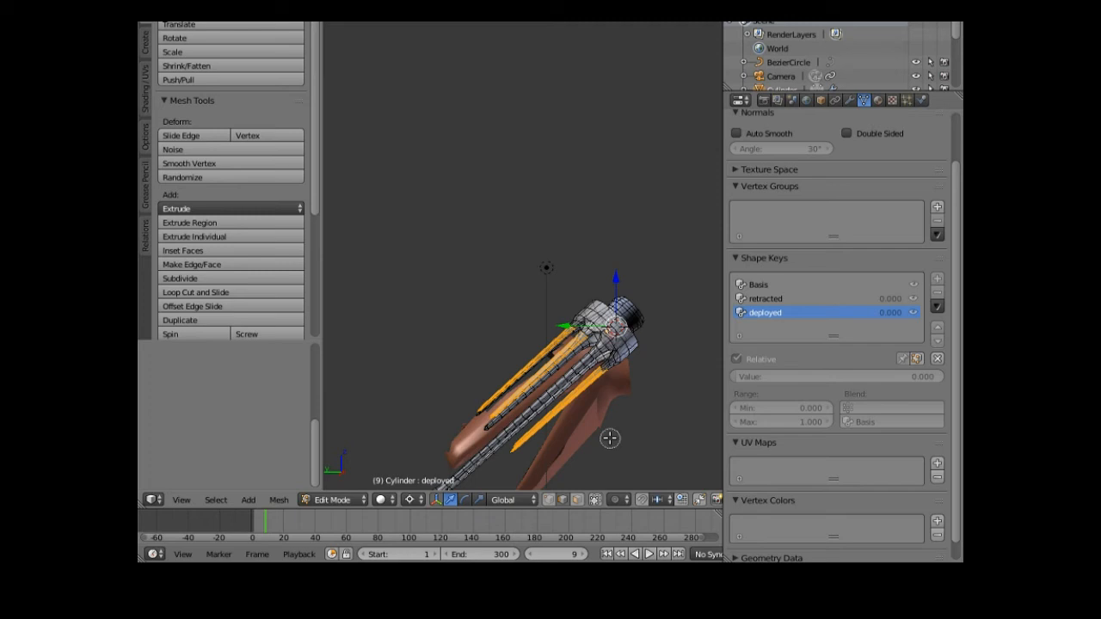
middle_drag(607, 436, 370, 385)
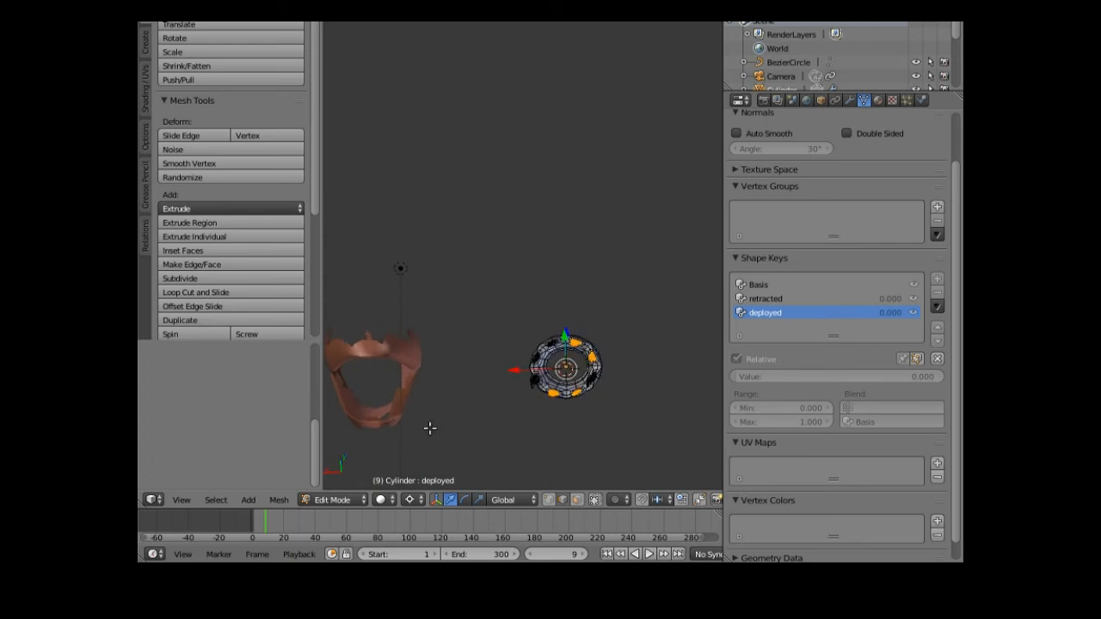
key(c)
middle_click(548, 394)
middle_drag(562, 432, 622, 304)
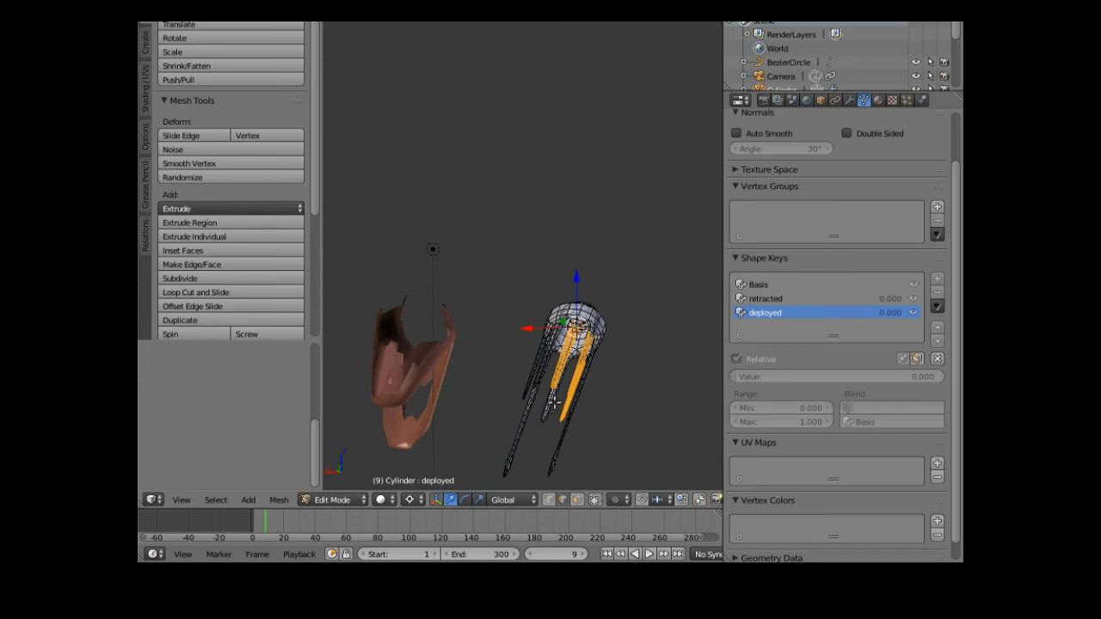
- Place the 3D cursor about midway along the three selected short prongs as their pivot point
click(564, 379)
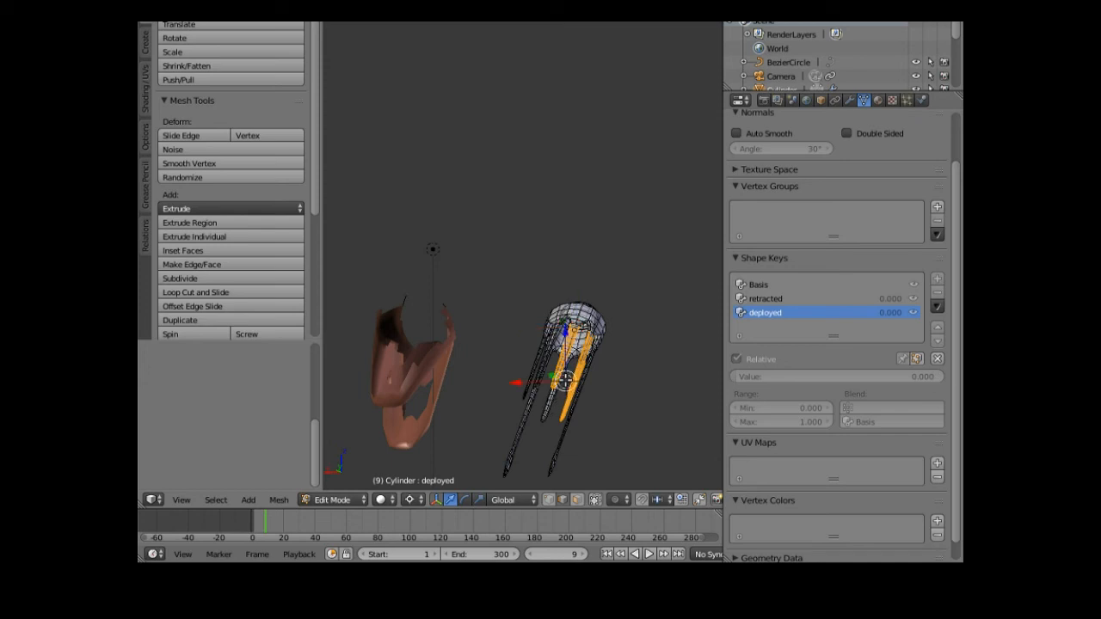
middle_drag(545, 435, 576, 374)
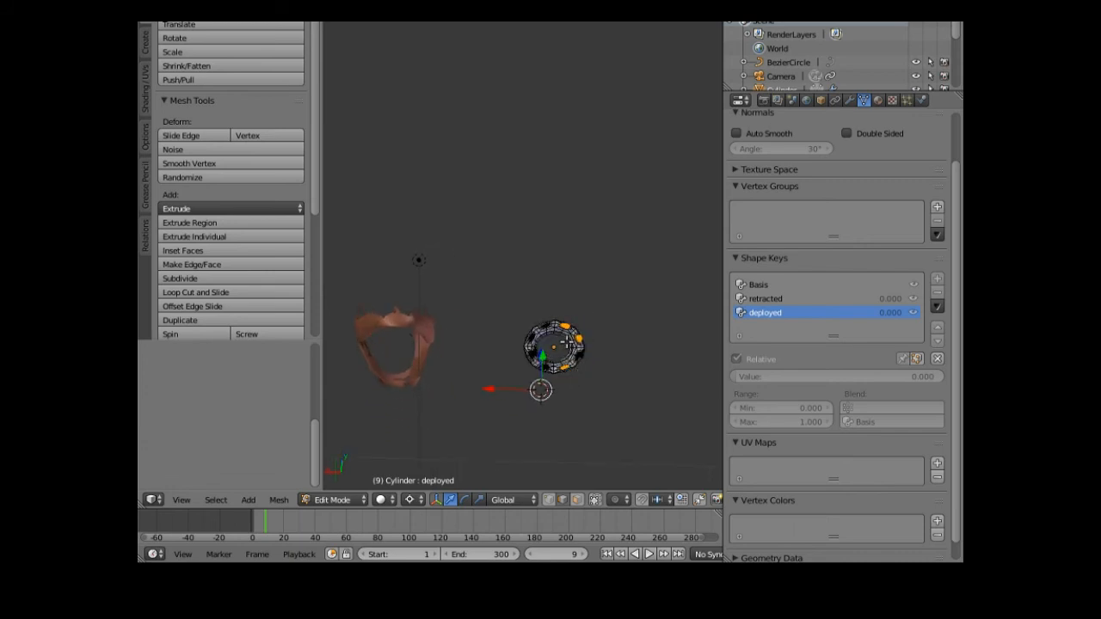
middle_drag(592, 386, 524, 446)
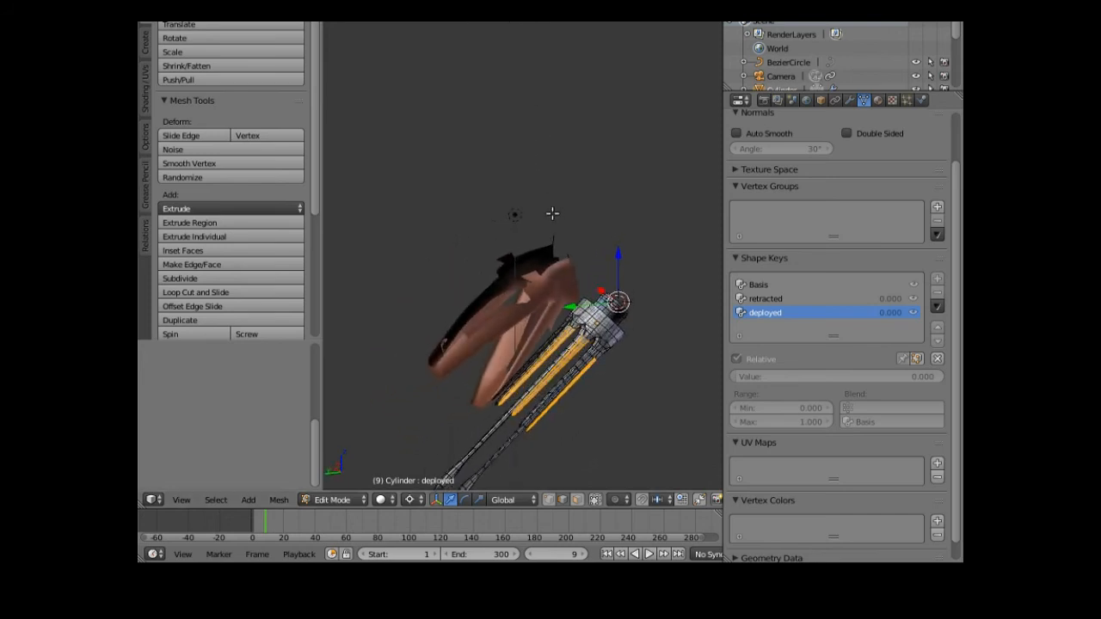
click(544, 378)
middle_drag(544, 378, 673, 388)
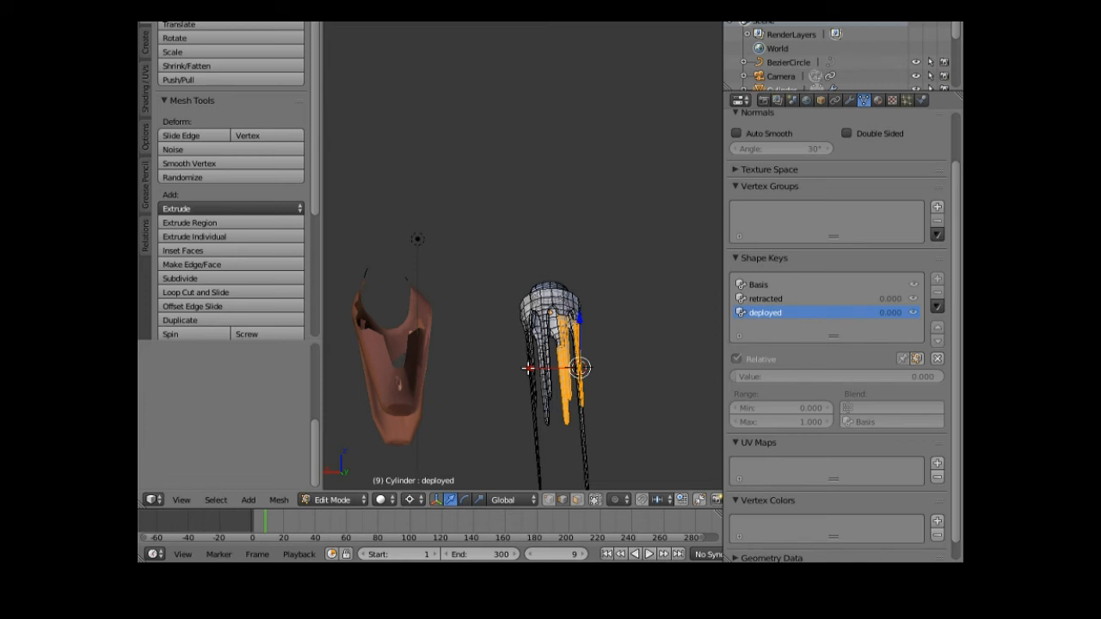
- Move the three selected prongs about -0.11 along X and rotate them about -23° in top view so they splay outward
key(g)
key(x)
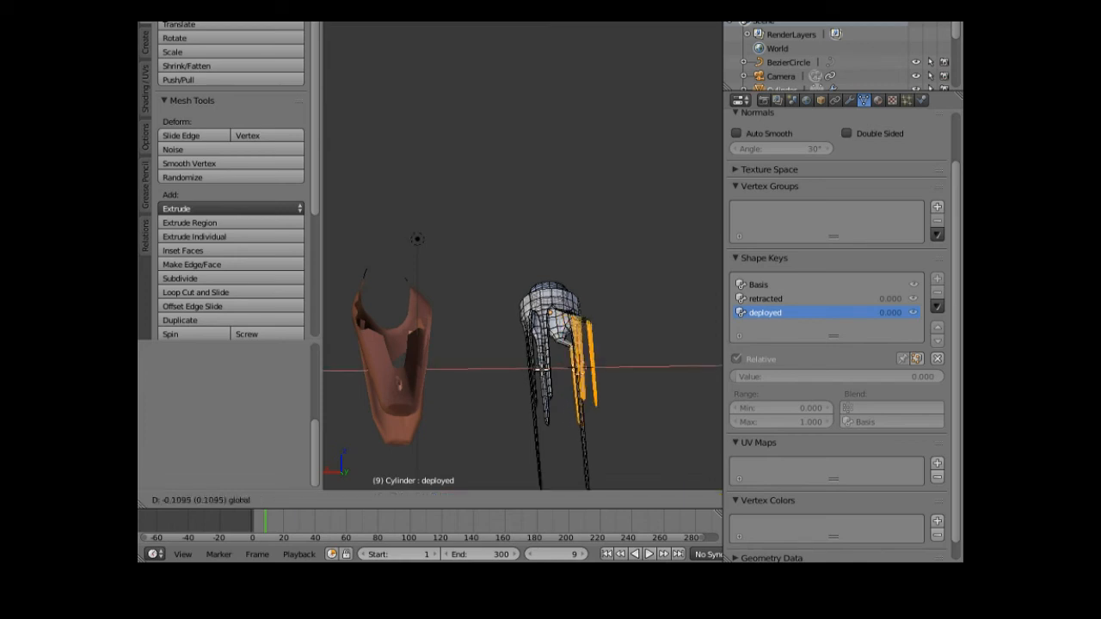
click(545, 371)
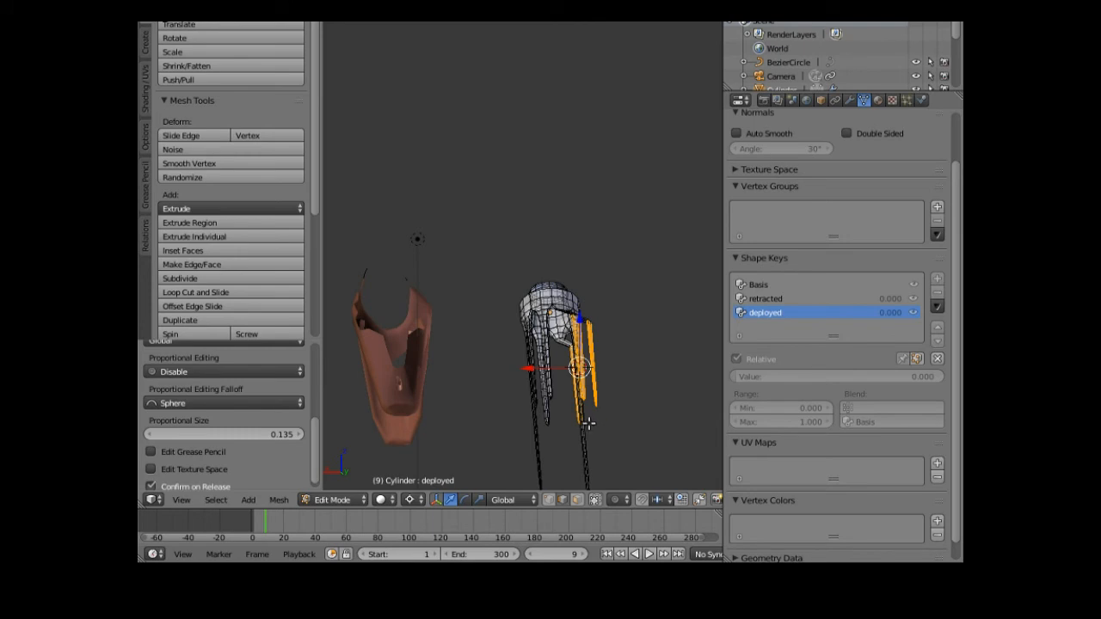
click(188, 500)
click(220, 434)
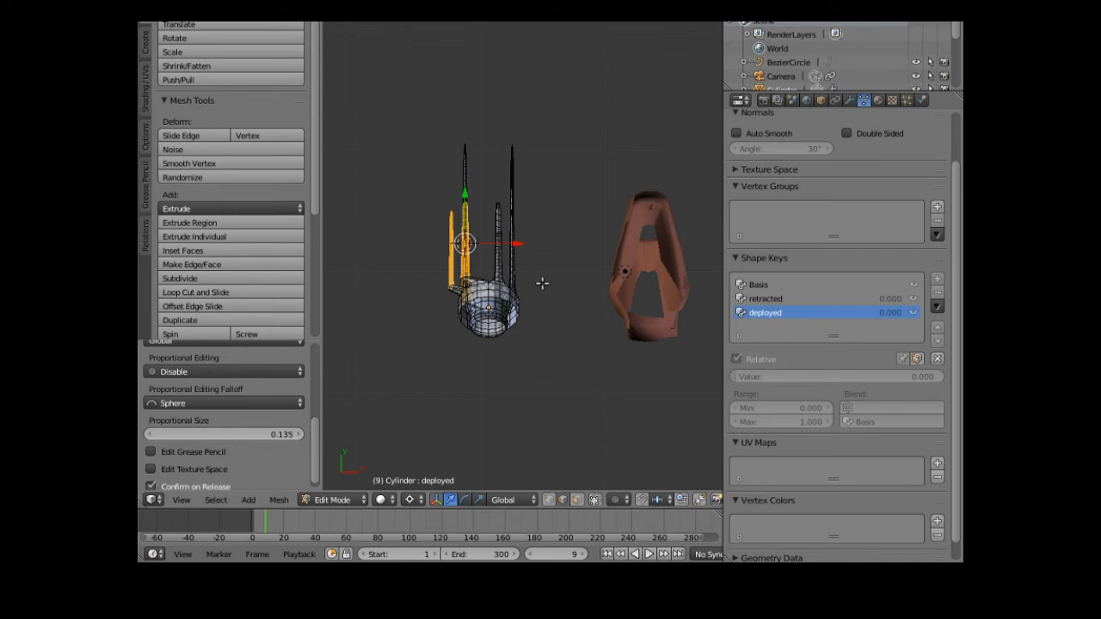
key(r)
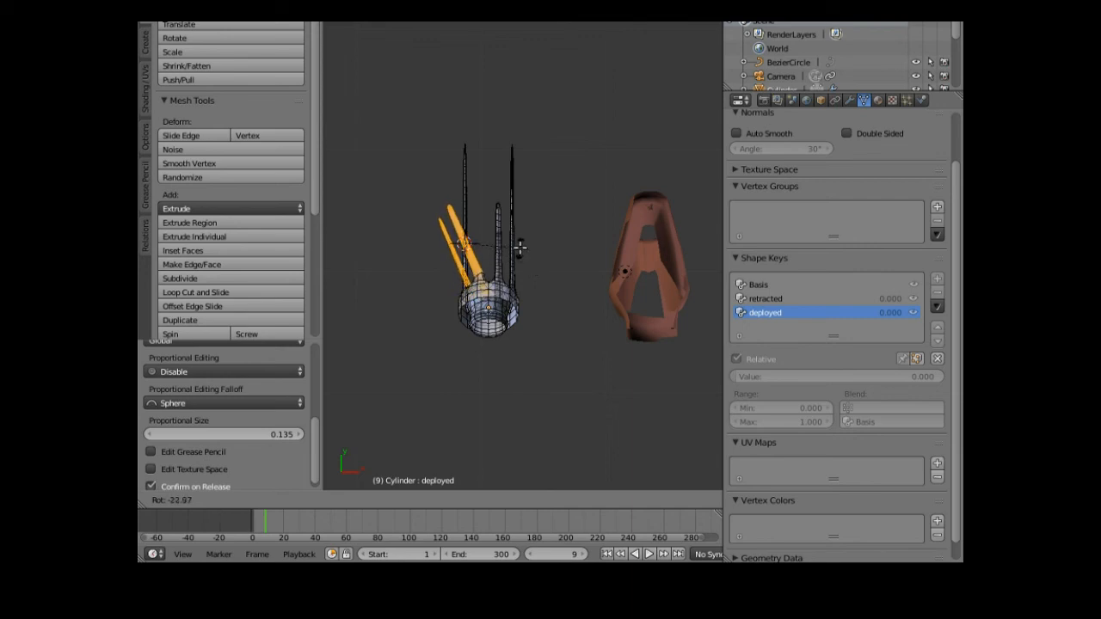
click(516, 250)
- Clear the selection and circle-select only the outer halves of the three splayed short prongs
middle_drag(418, 335, 554, 266)
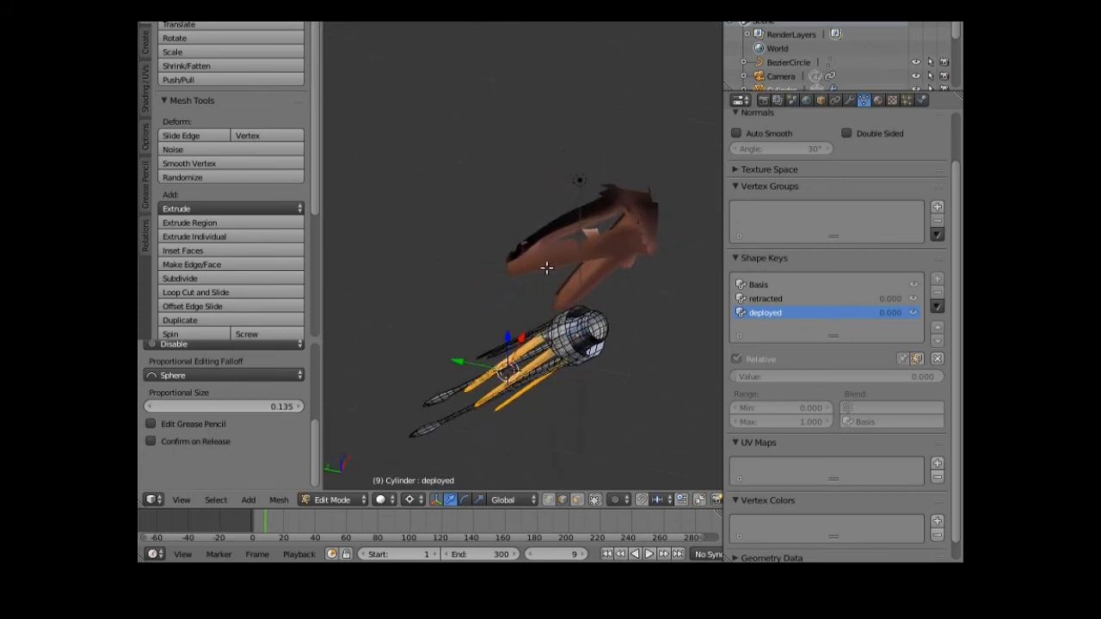
middle_drag(479, 402, 535, 375)
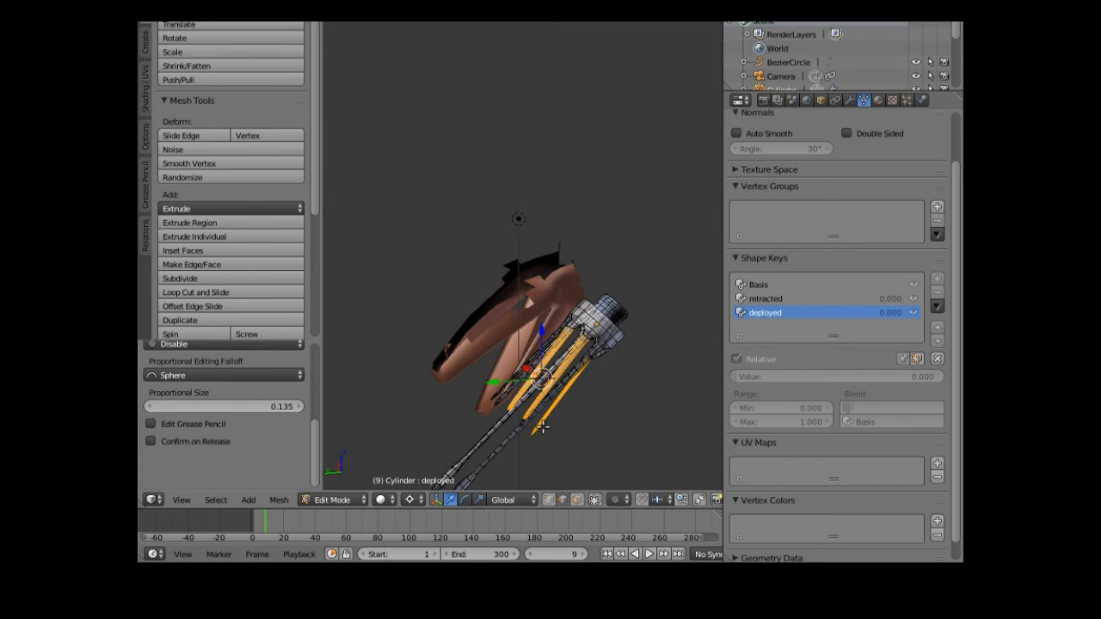
middle_drag(528, 436, 702, 400)
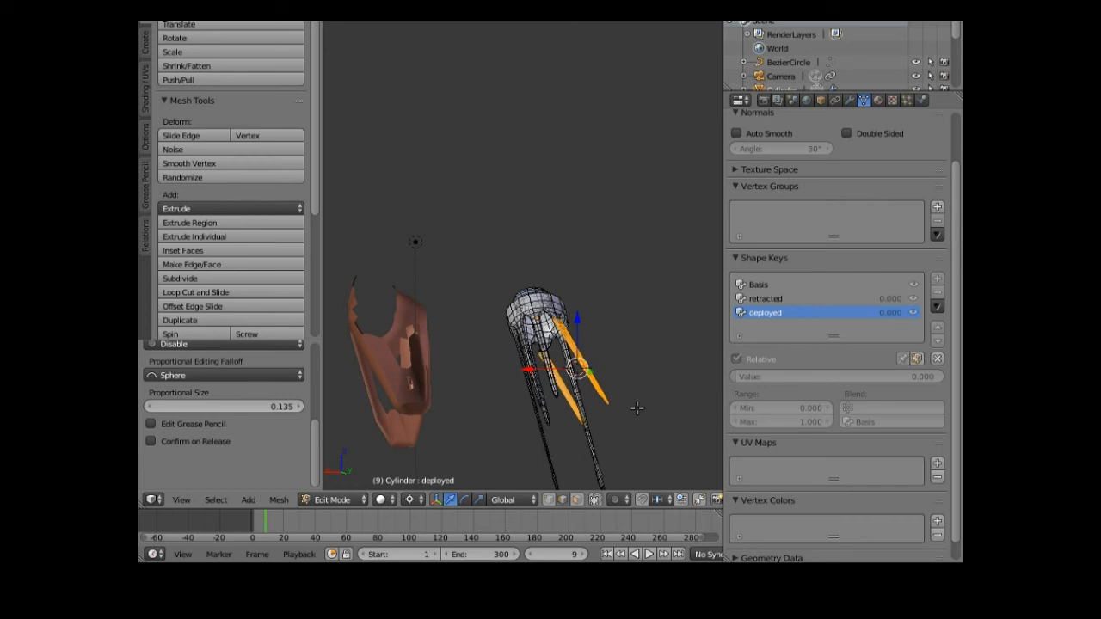
key(a)
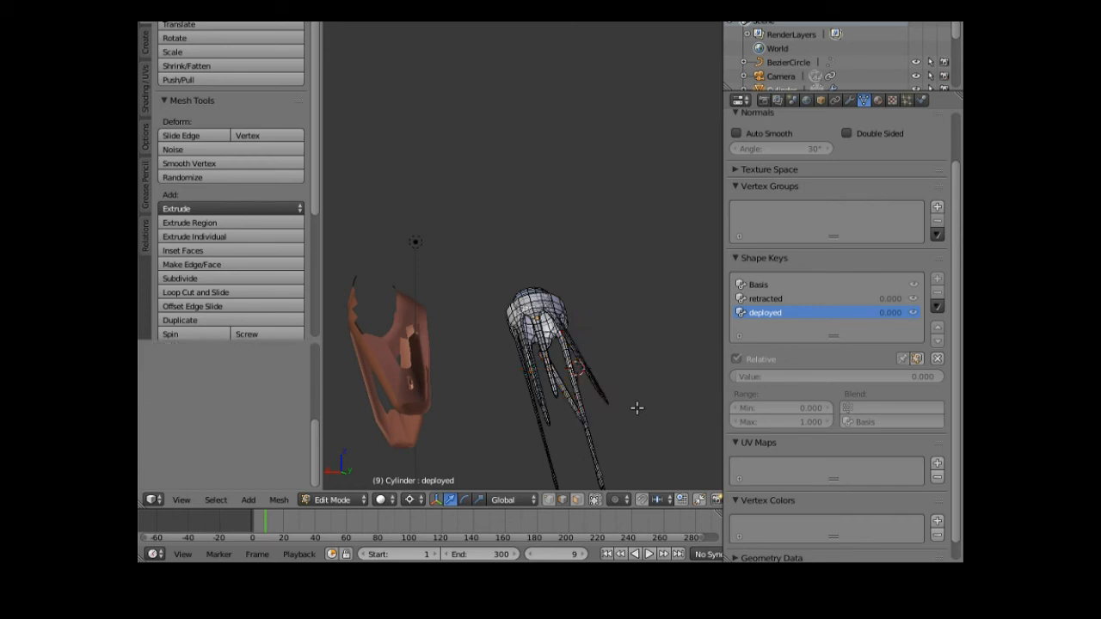
key(c)
drag(616, 411, 585, 370)
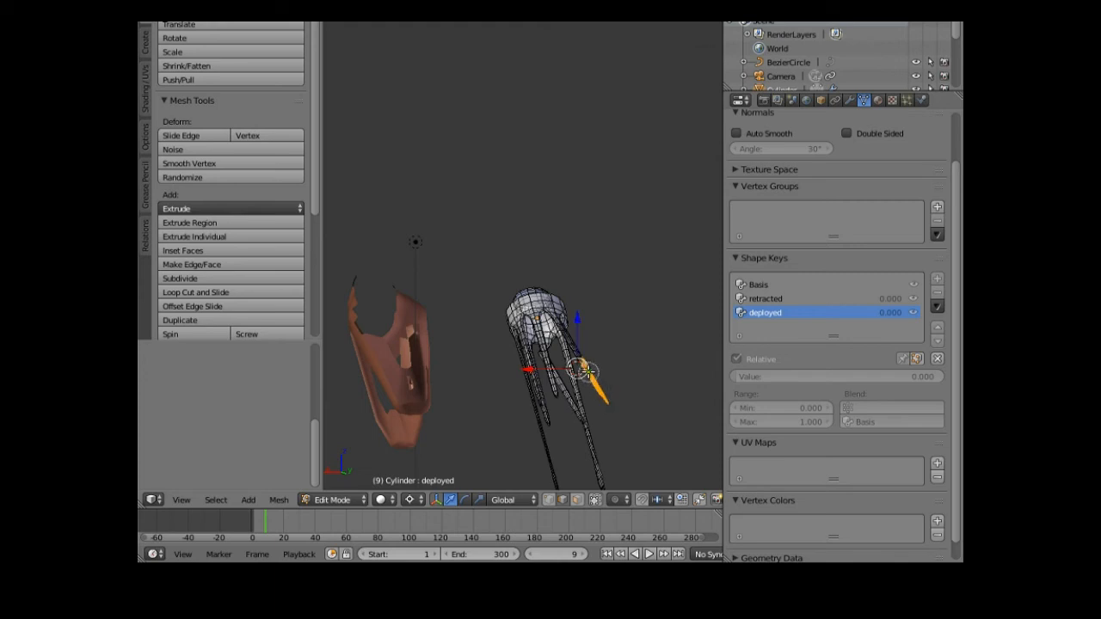
right_click(622, 425)
mouse_move(621, 426)
middle_down()
mouse_move(503, 385)
mouse_move(518, 418)
mouse_move(547, 428)
middle_up()
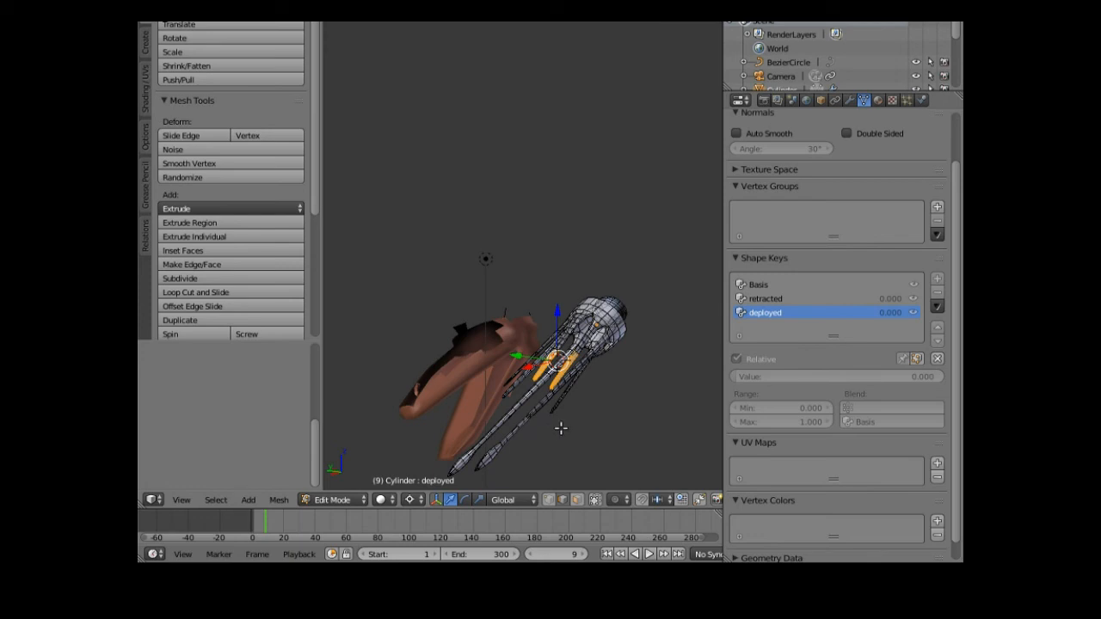
key(c)
drag(556, 416, 577, 391)
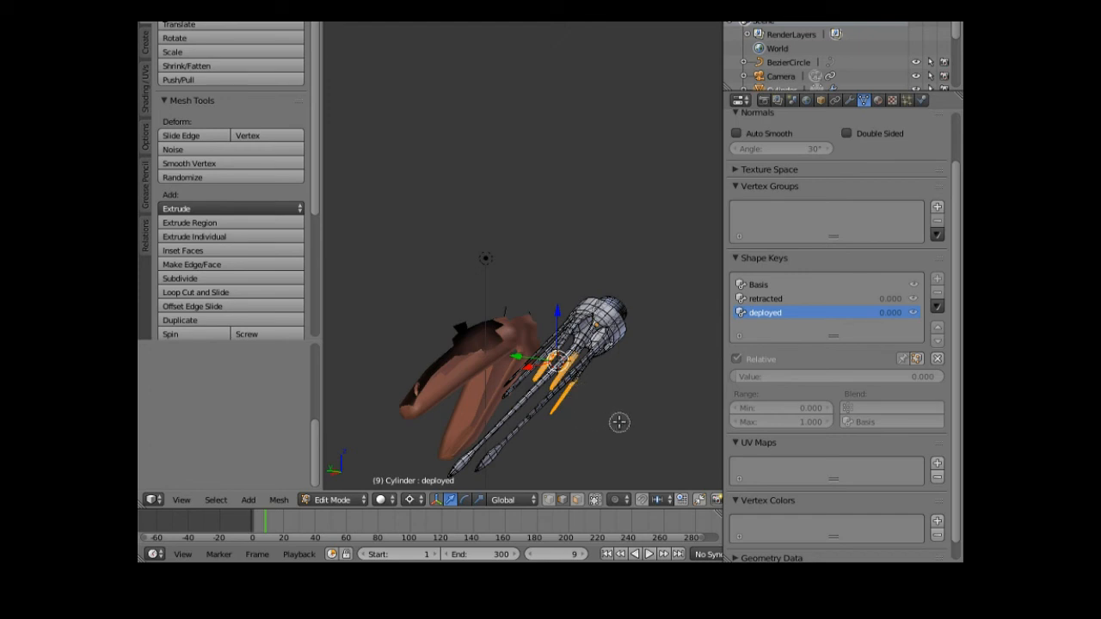
key(Escape)
- Rotate the selected prong halves about -9° and move them about -0.012 along X
middle_drag(598, 404, 633, 447)
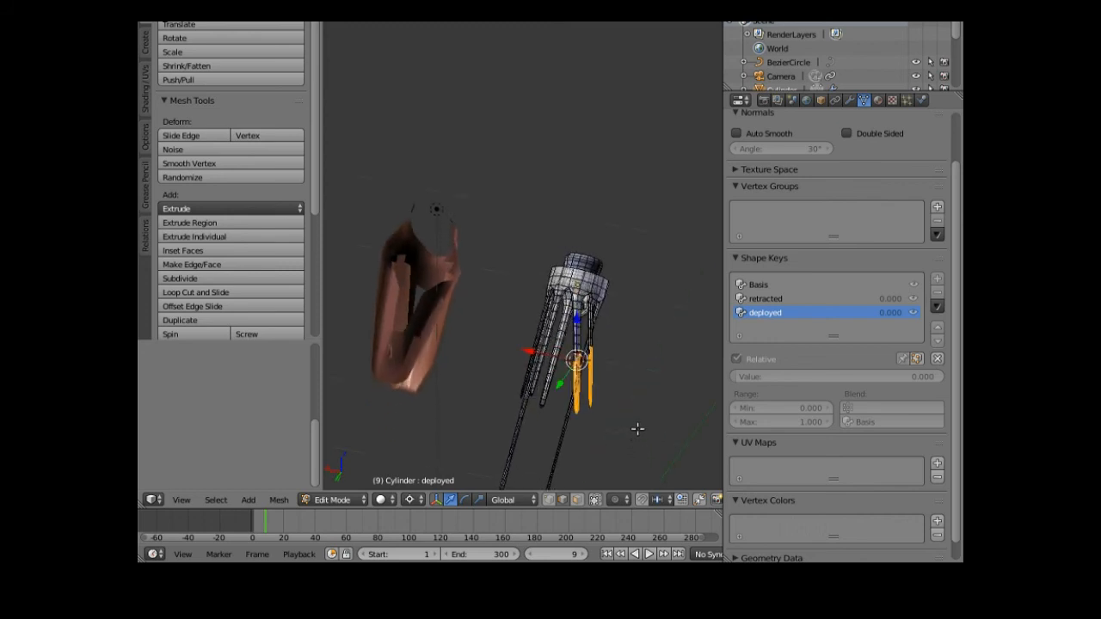
key(r)
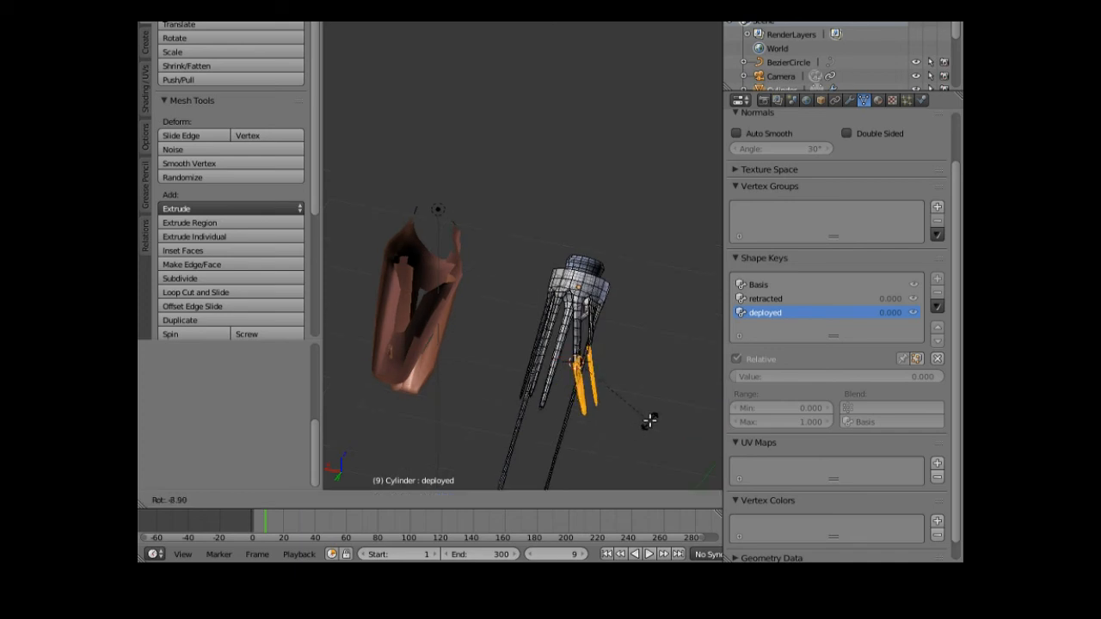
click(649, 420)
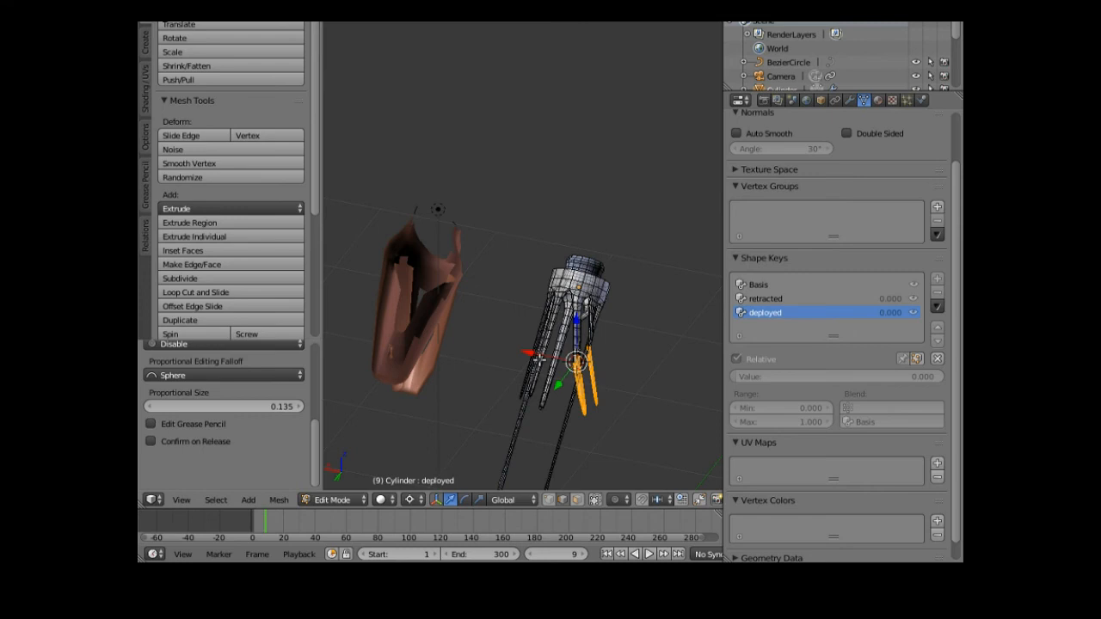
key(g)
key(x)
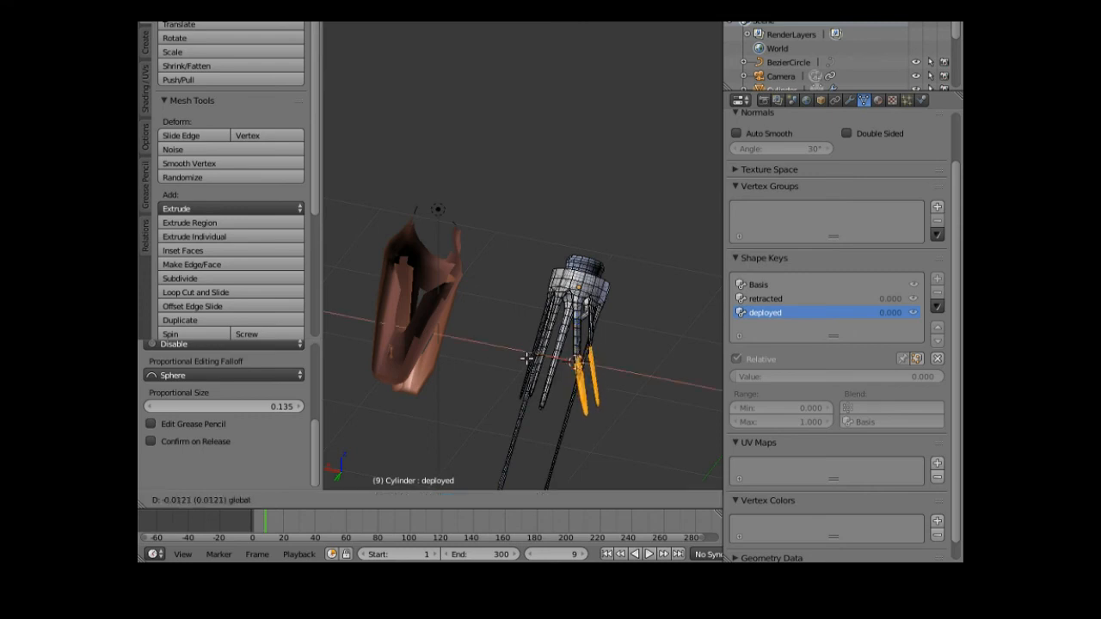
click(526, 359)
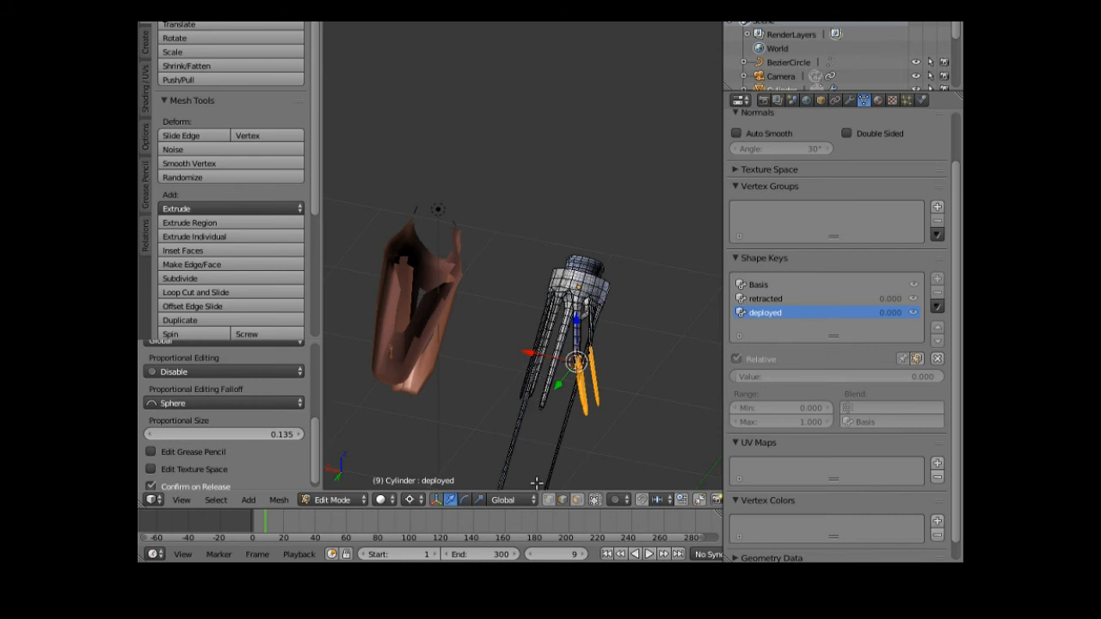
- Try a slight rotation of the selected prong halves from a side view
middle_drag(520, 468, 364, 459)
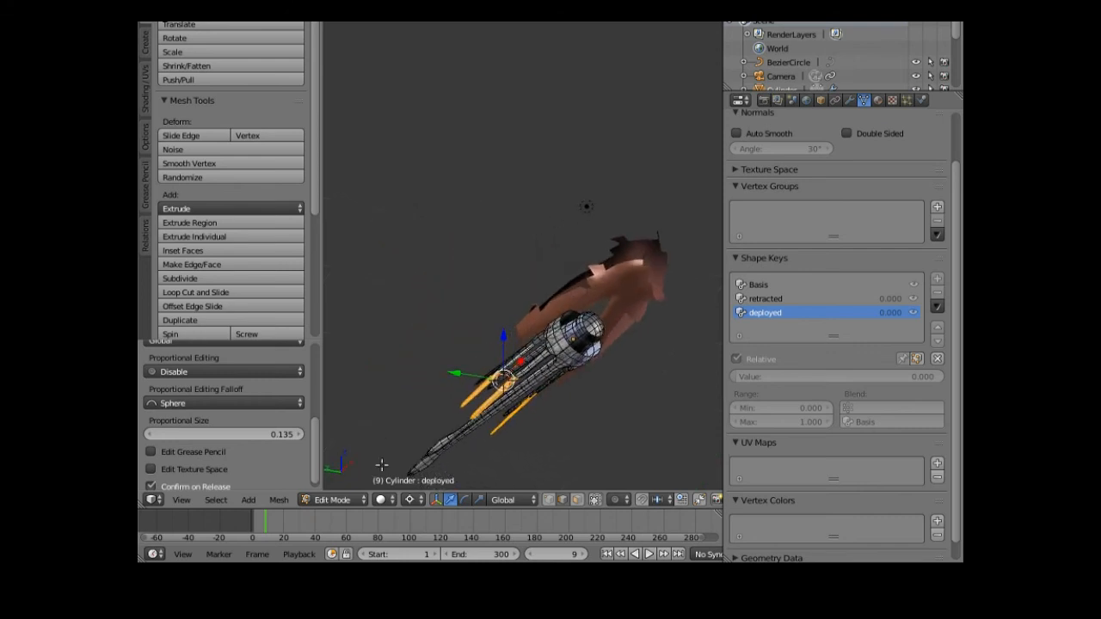
middle_drag(513, 462, 510, 452)
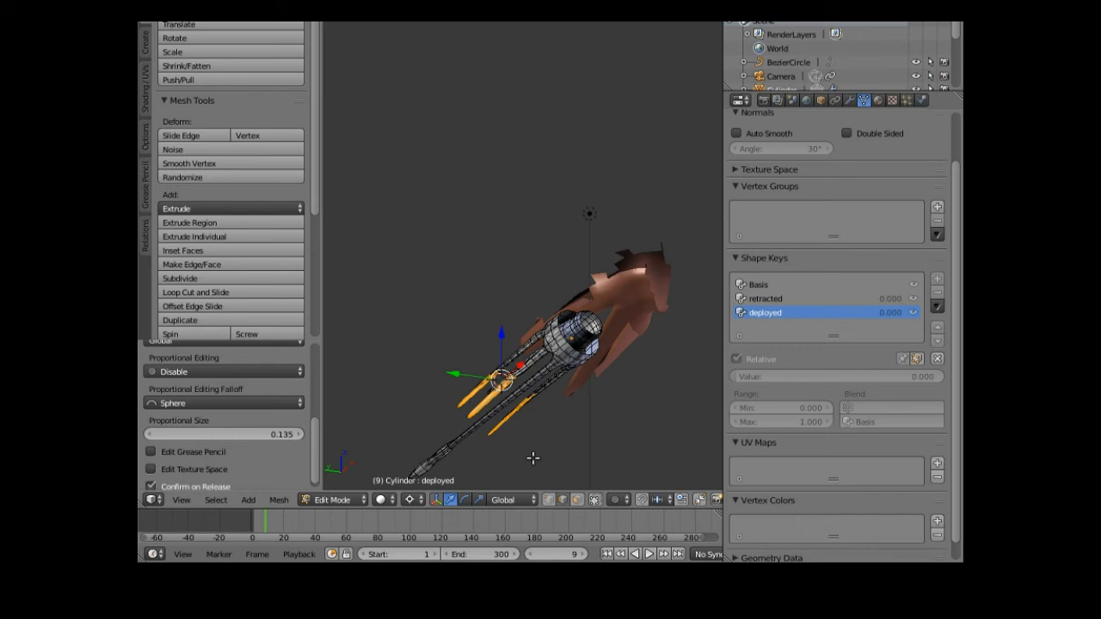
key(r)
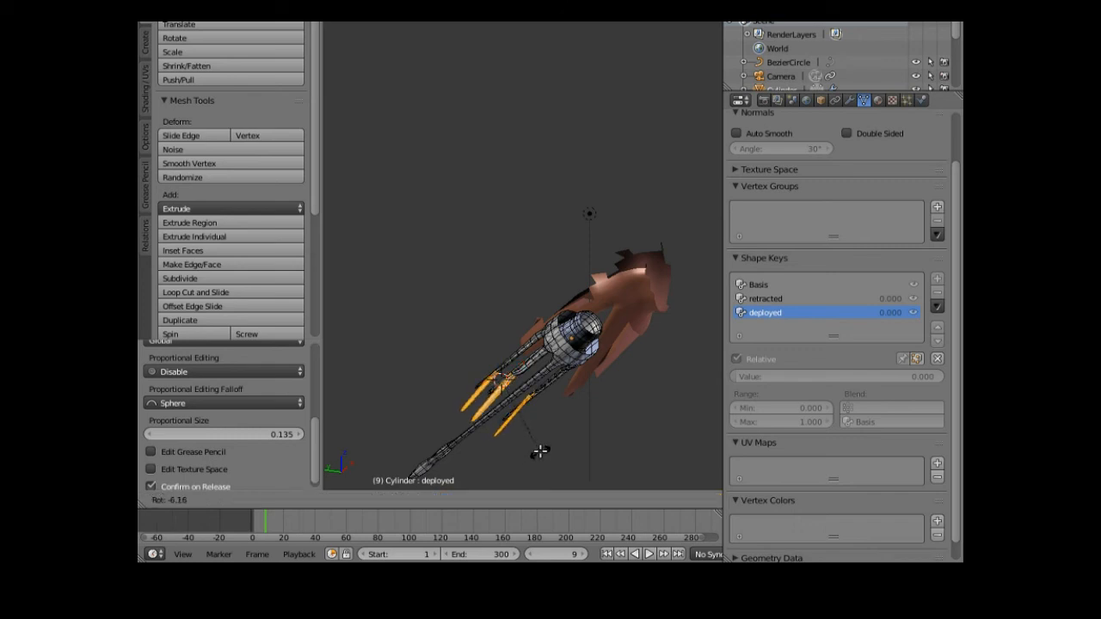
click(529, 455)
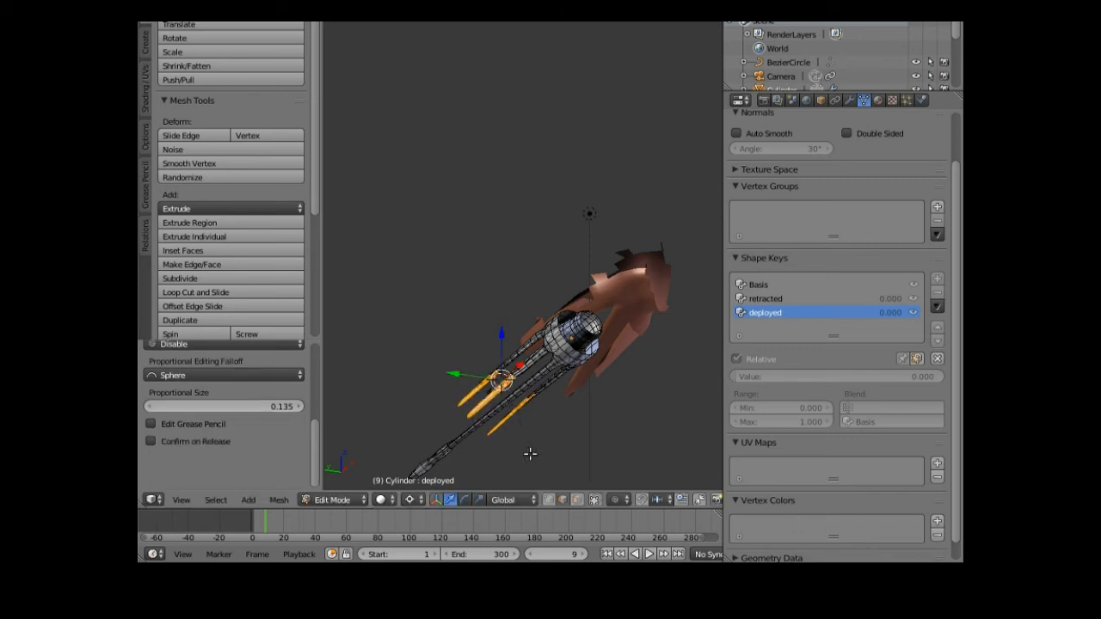
- Clear the selection and circle-select only the tips of the three splayed short prongs
middle_drag(491, 461, 684, 477)
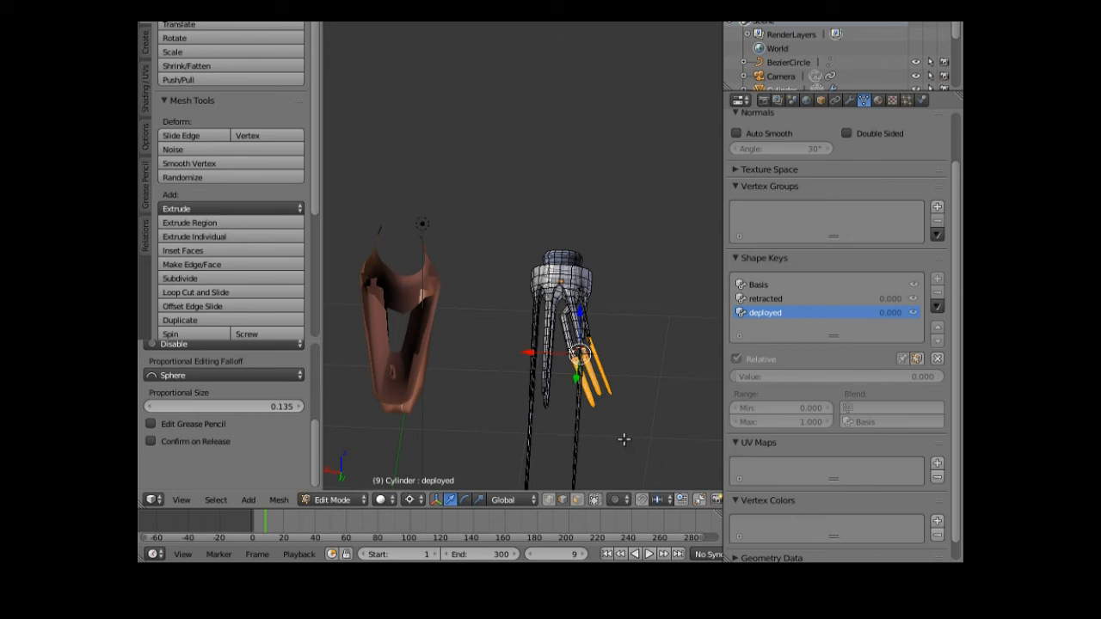
key(a)
key(c)
mouse_move(594, 401)
mouse_down()
mouse_move(590, 386)
mouse_move(606, 386)
mouse_up()
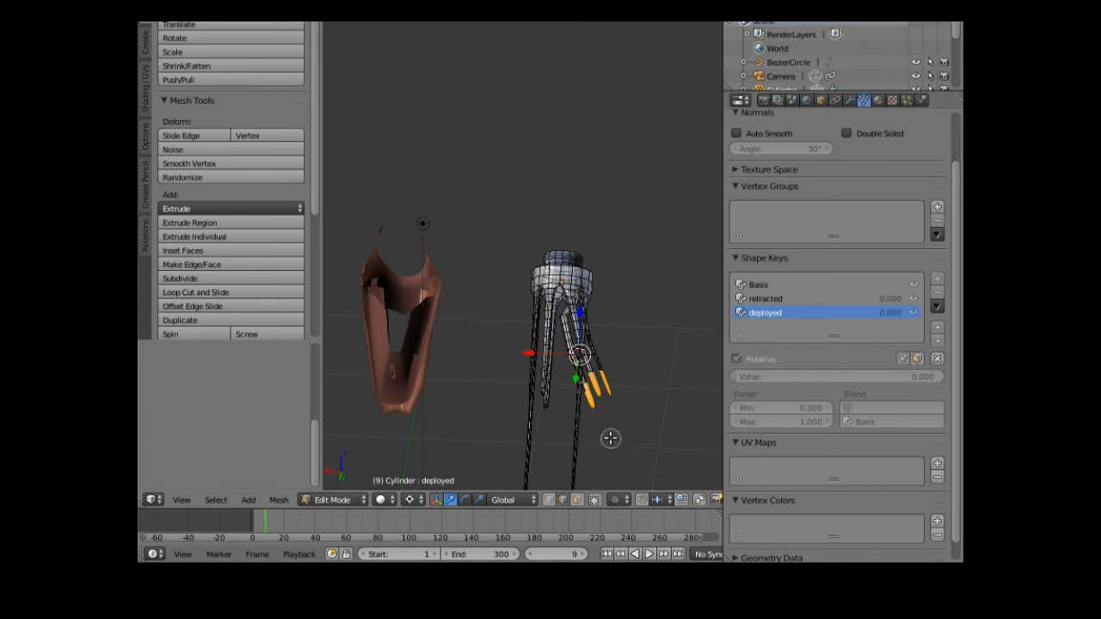
- From a side view, shift the selected short-prong tips slightly down along Z and rotate them about -1.7°
middle_drag(609, 437, 488, 402)
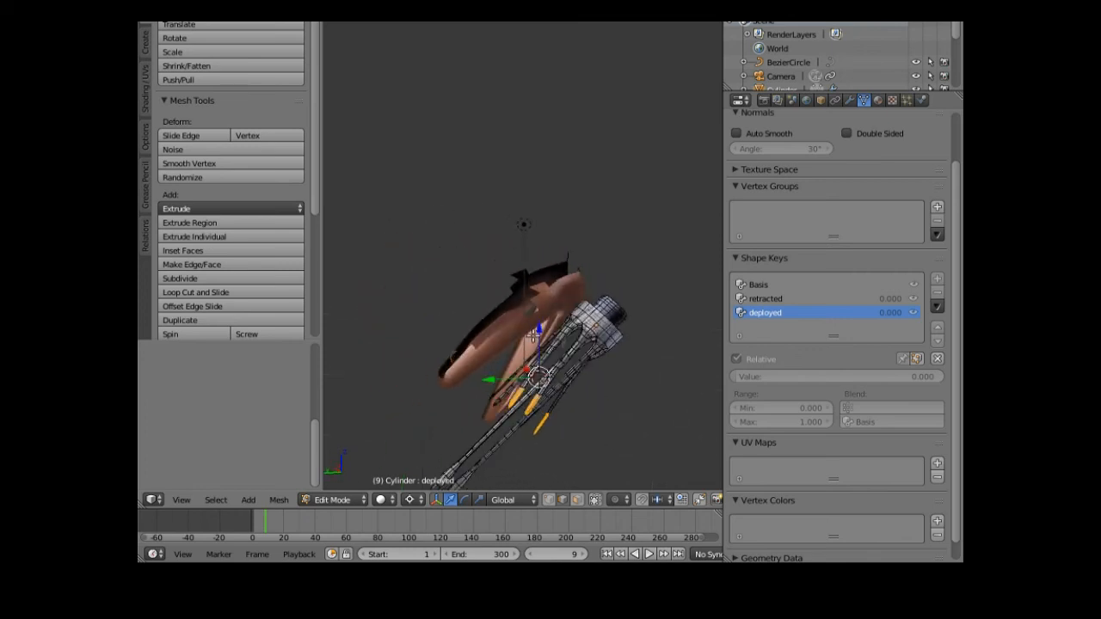
drag(535, 333, 538, 337)
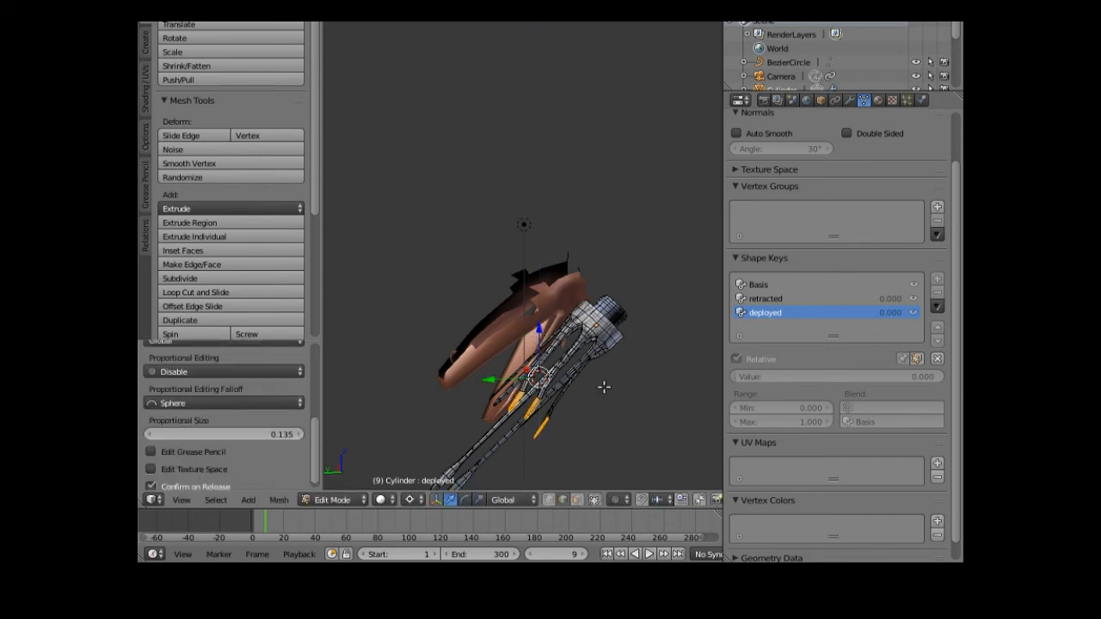
key(r)
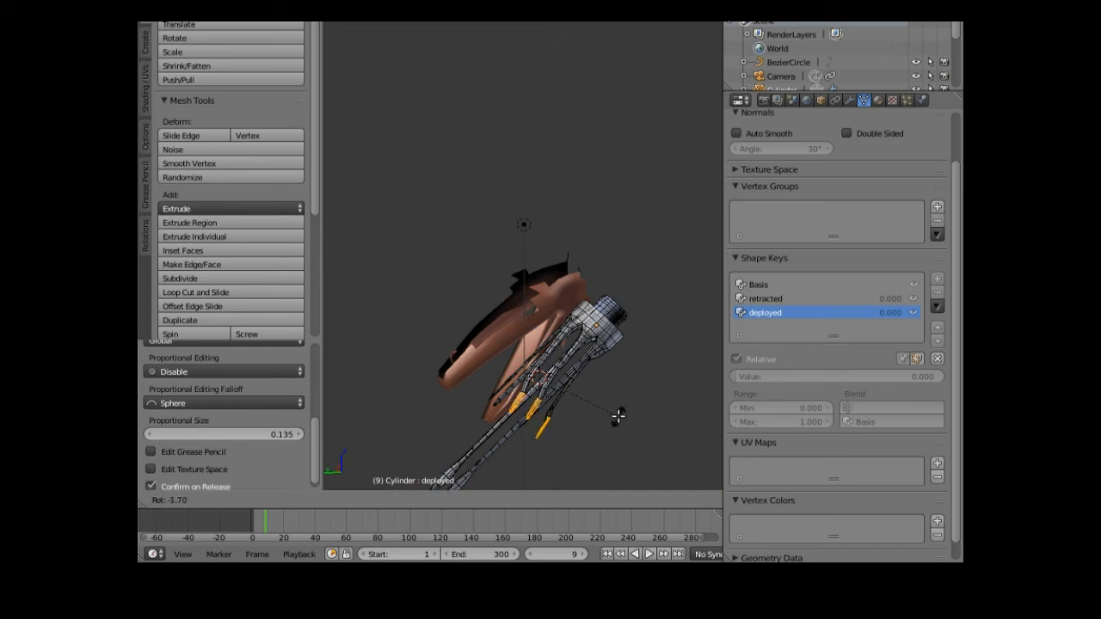
click(617, 416)
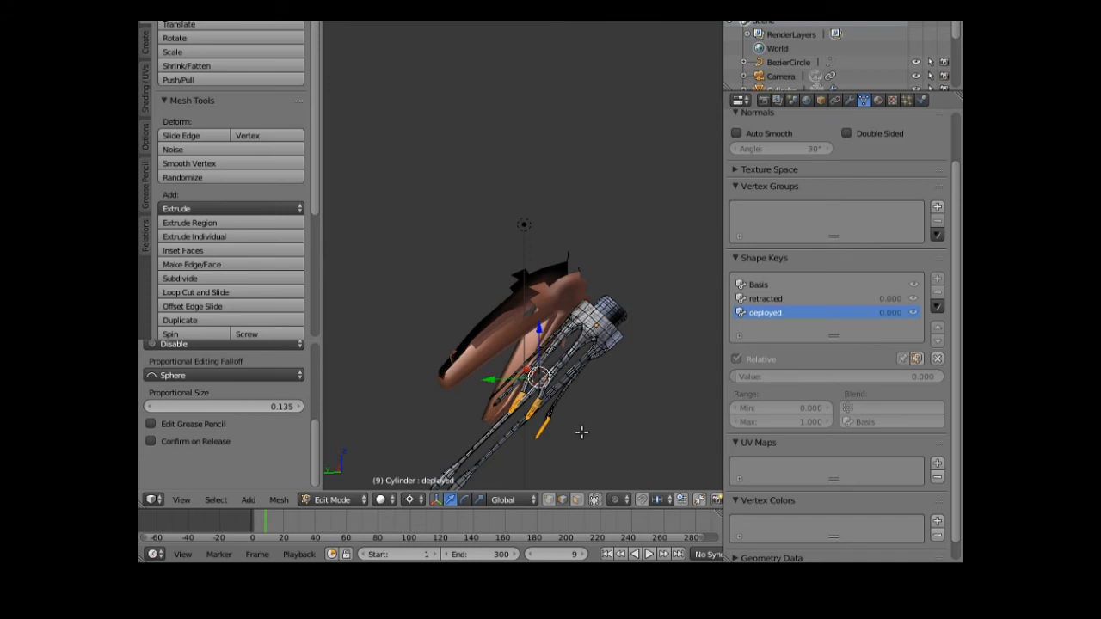
- Snap the 3D cursor to the selected prong tips and rotate them about -11° around it
click(279, 500)
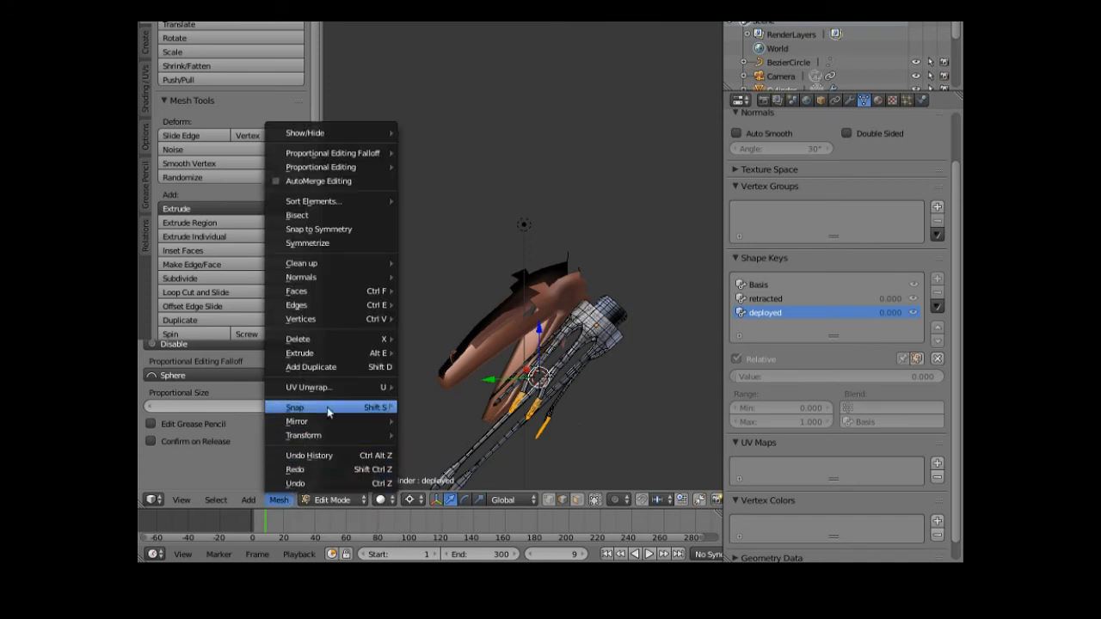
mouse_move(340, 411)
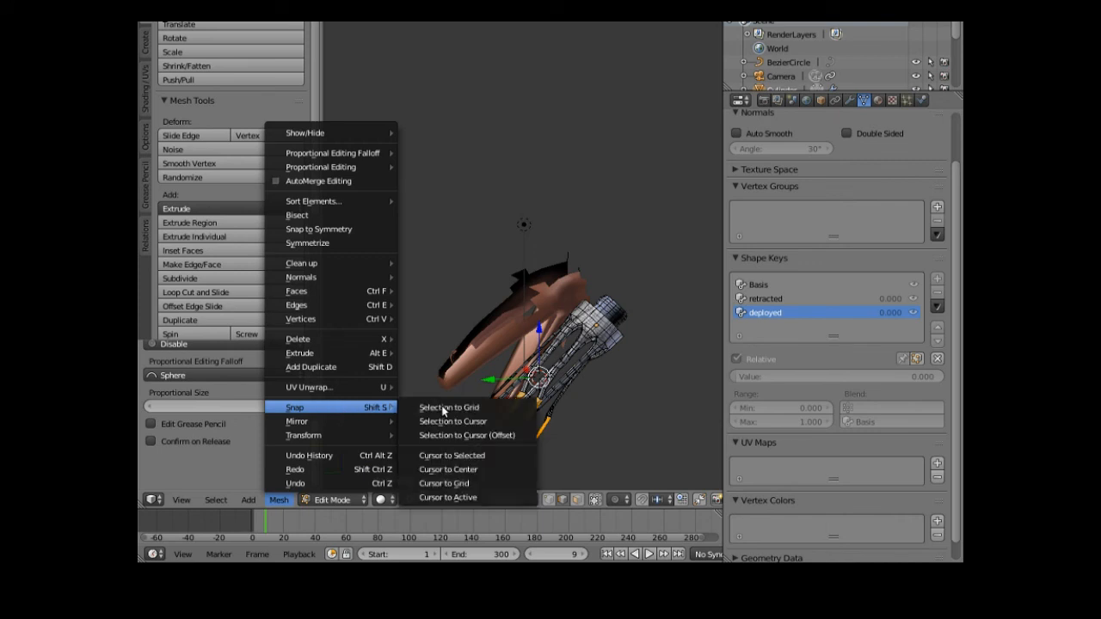
click(458, 463)
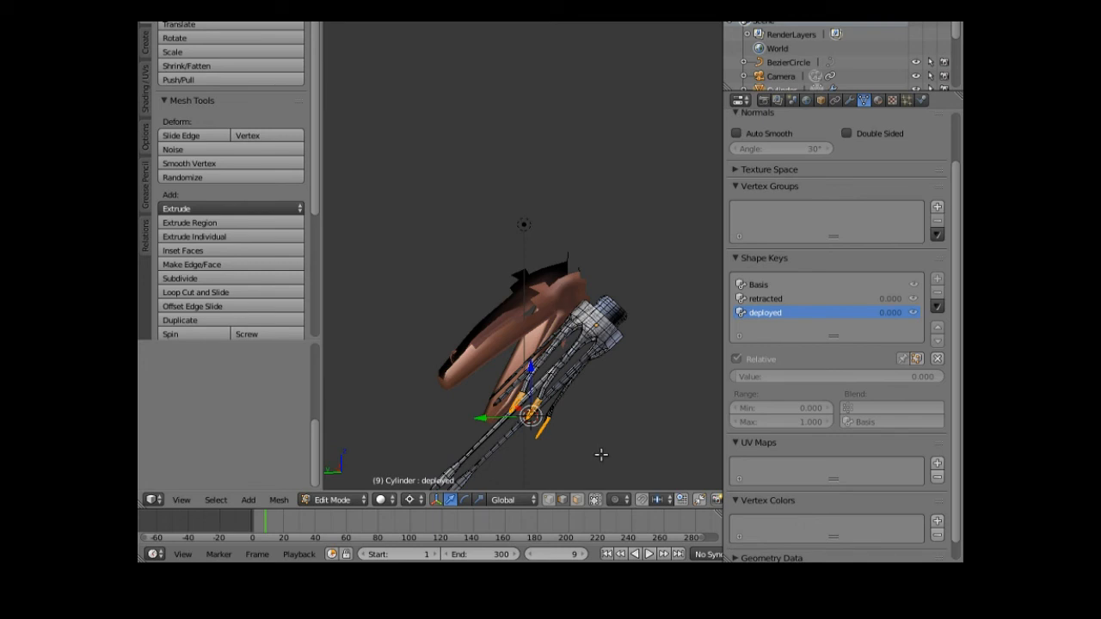
key(r)
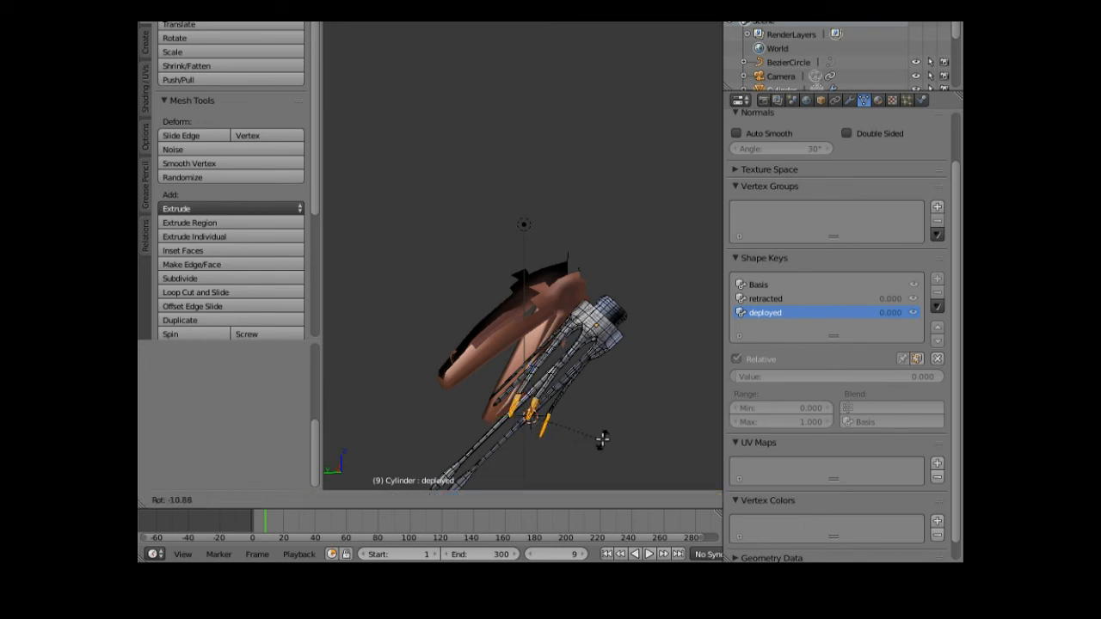
click(602, 439)
mouse_move(529, 460)
middle_down()
mouse_move(597, 462)
mouse_move(641, 478)
mouse_move(663, 462)
mouse_move(622, 388)
mouse_move(555, 420)
mouse_move(530, 448)
middle_up()
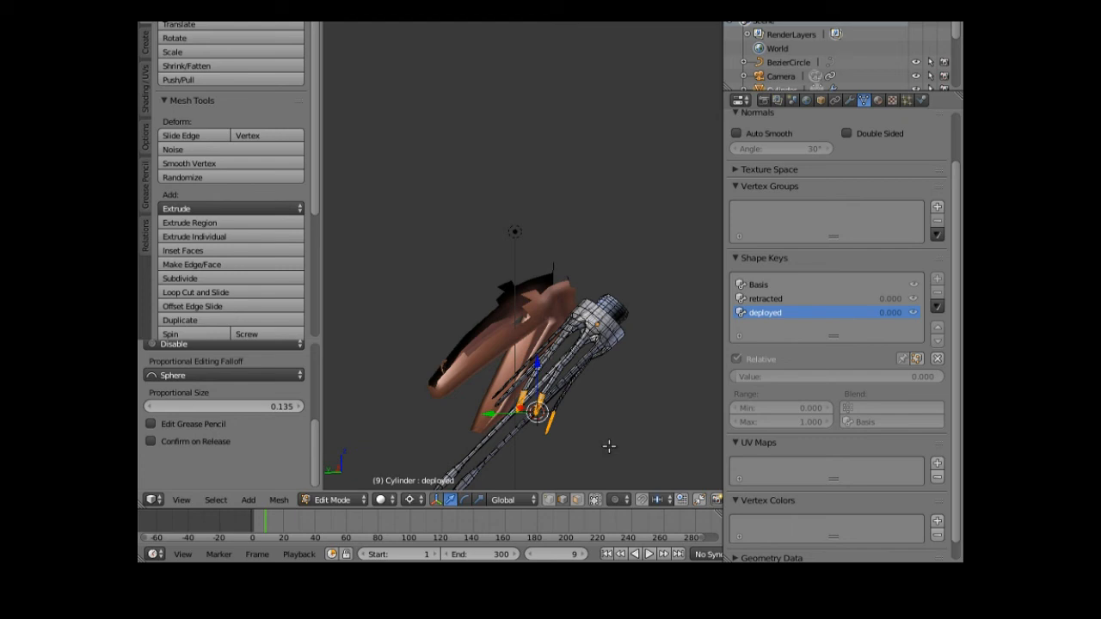
- Set the pivot point to Individual Origins and slightly scale the selected prong tips
click(410, 500)
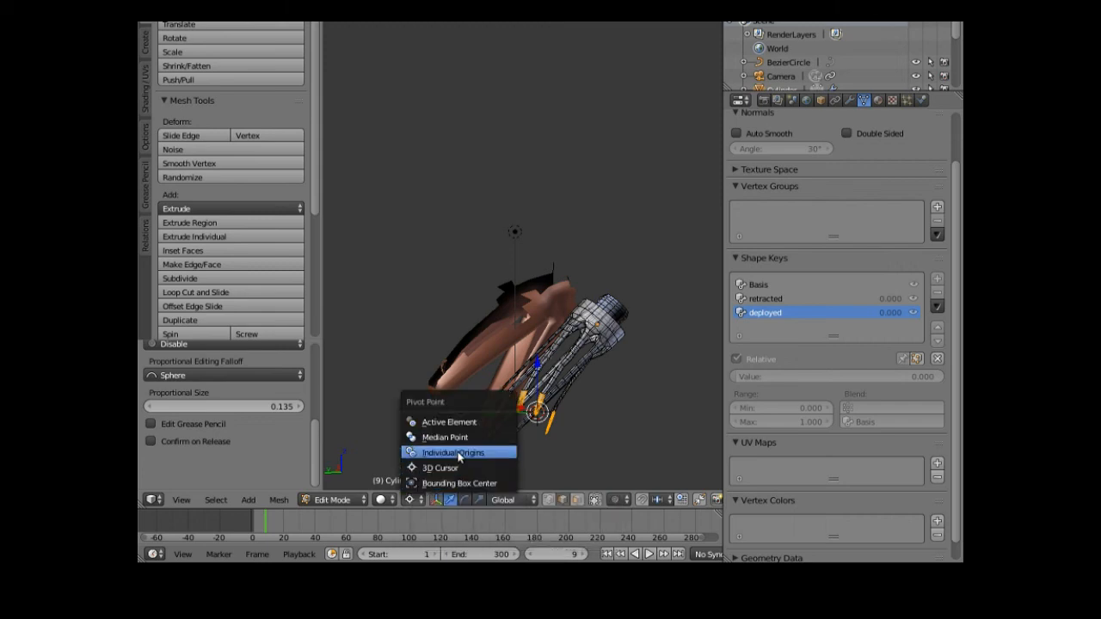
click(458, 455)
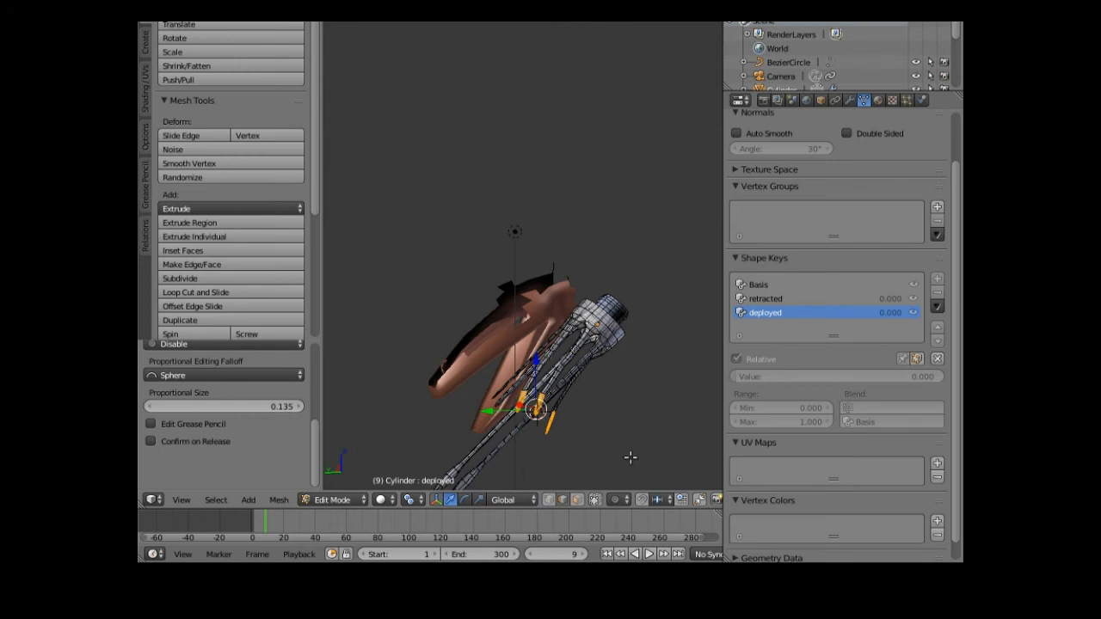
key(s)
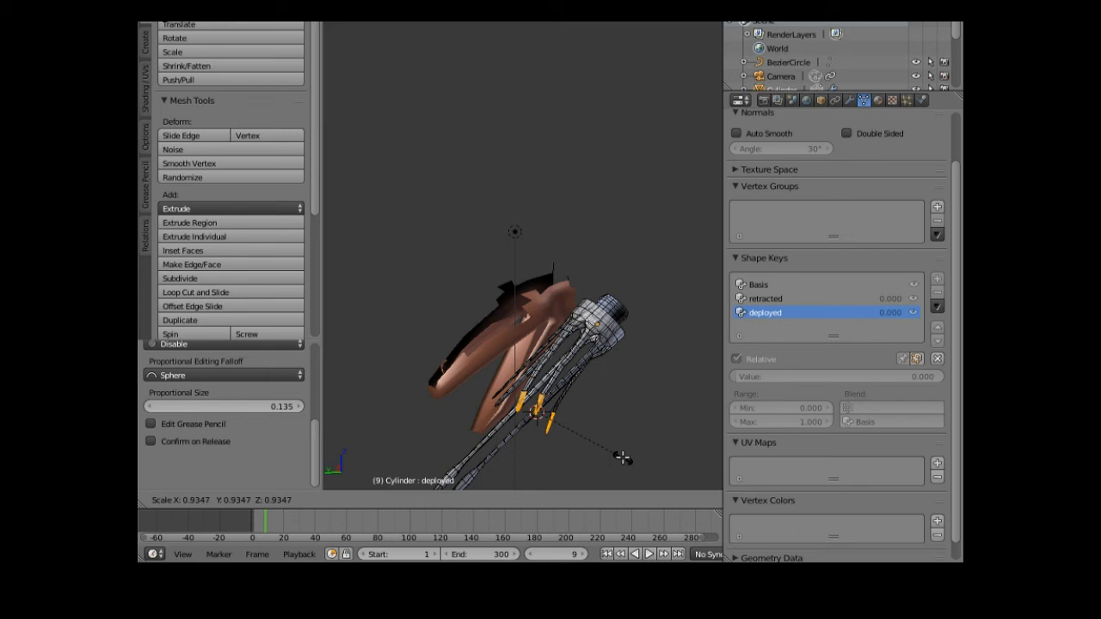
click(631, 461)
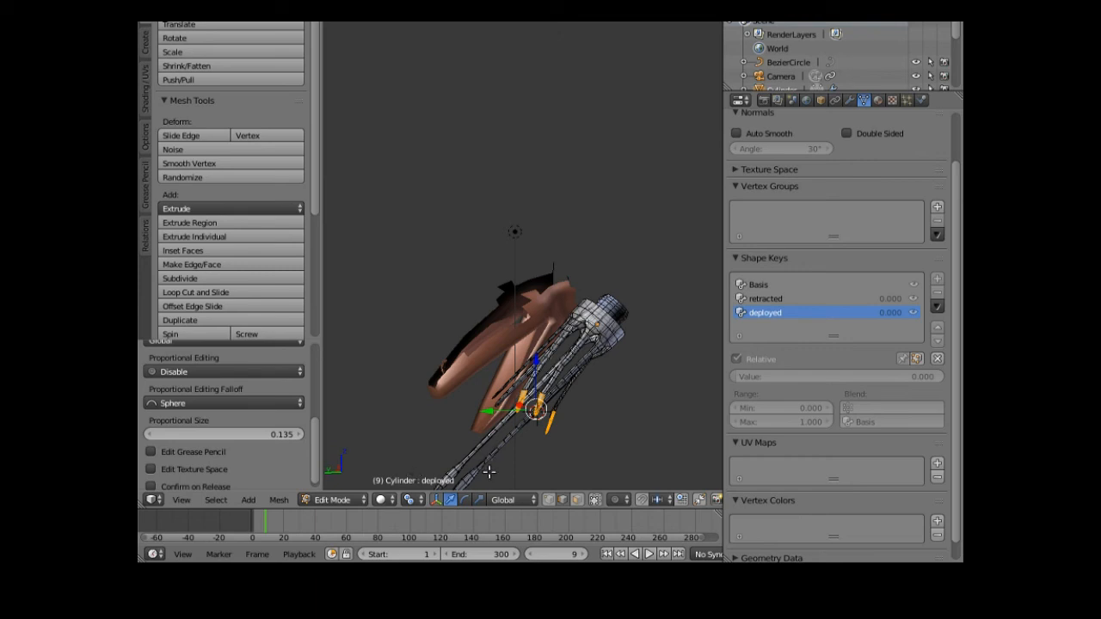
middle_drag(523, 467, 566, 456)
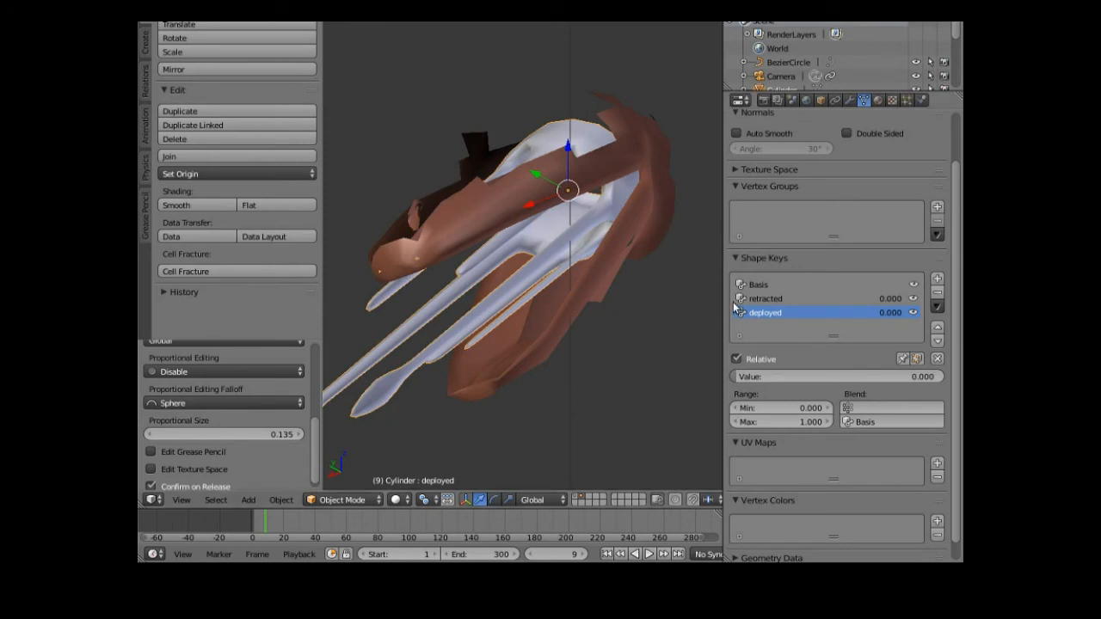
- Test the deployed shape key in Object Mode at 1.000 and 0.000, ending at 0.390
drag(728, 382, 871, 394)
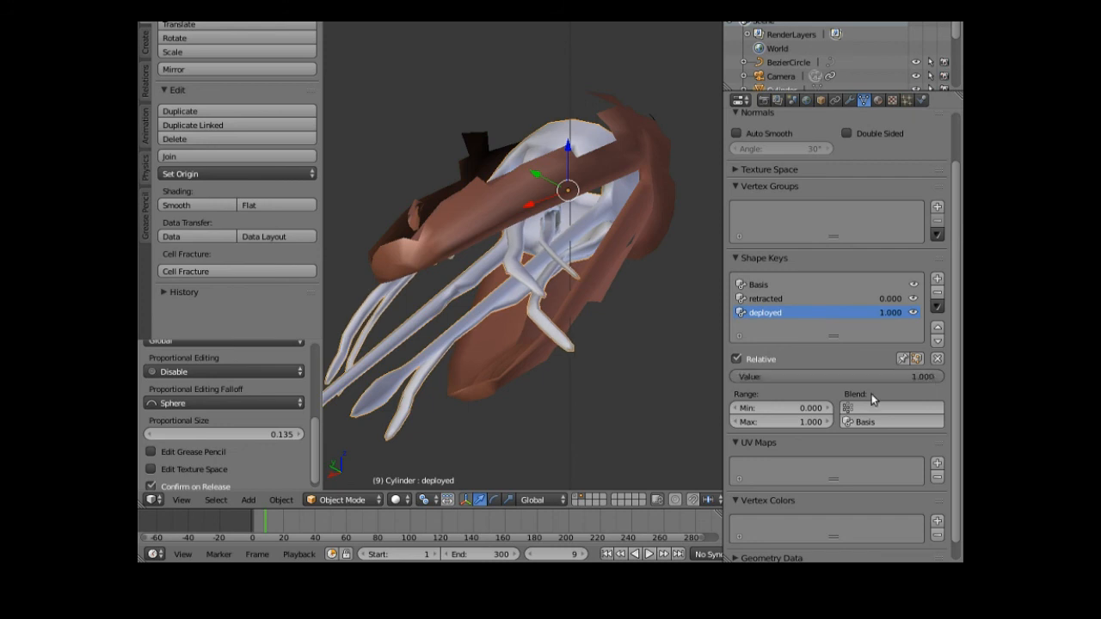
middle_drag(624, 406, 692, 413)
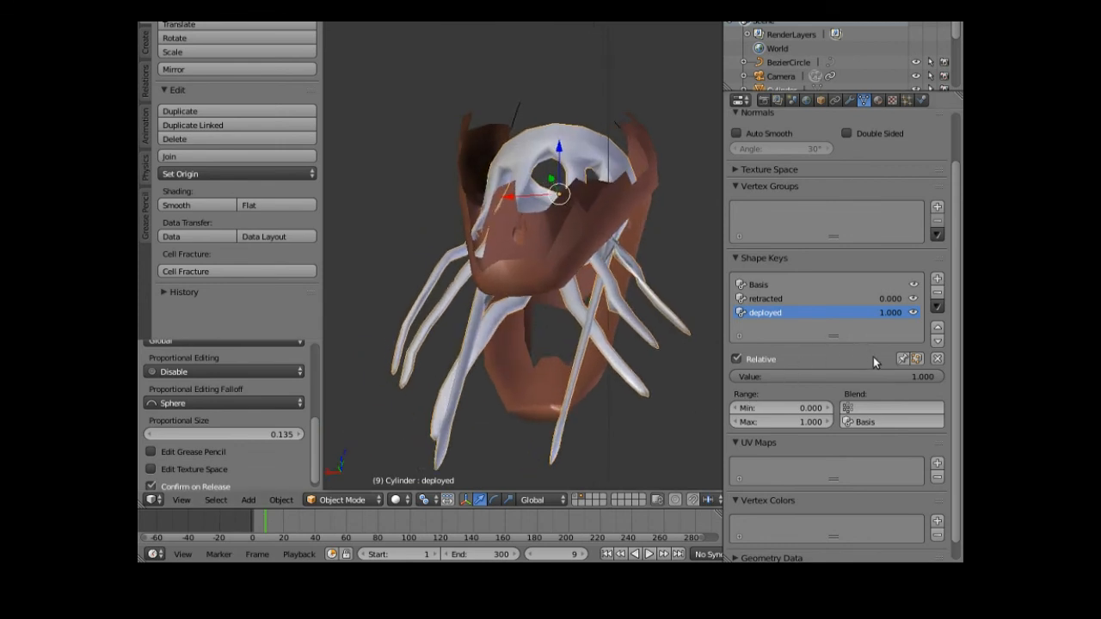
drag(893, 380, 890, 379)
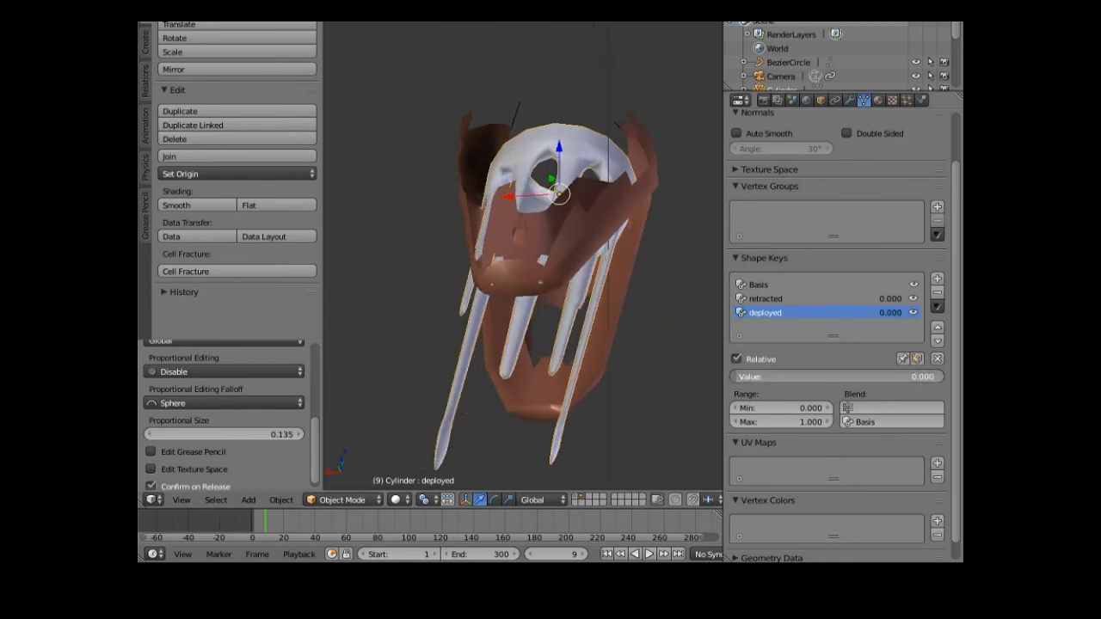
drag(732, 376, 816, 379)
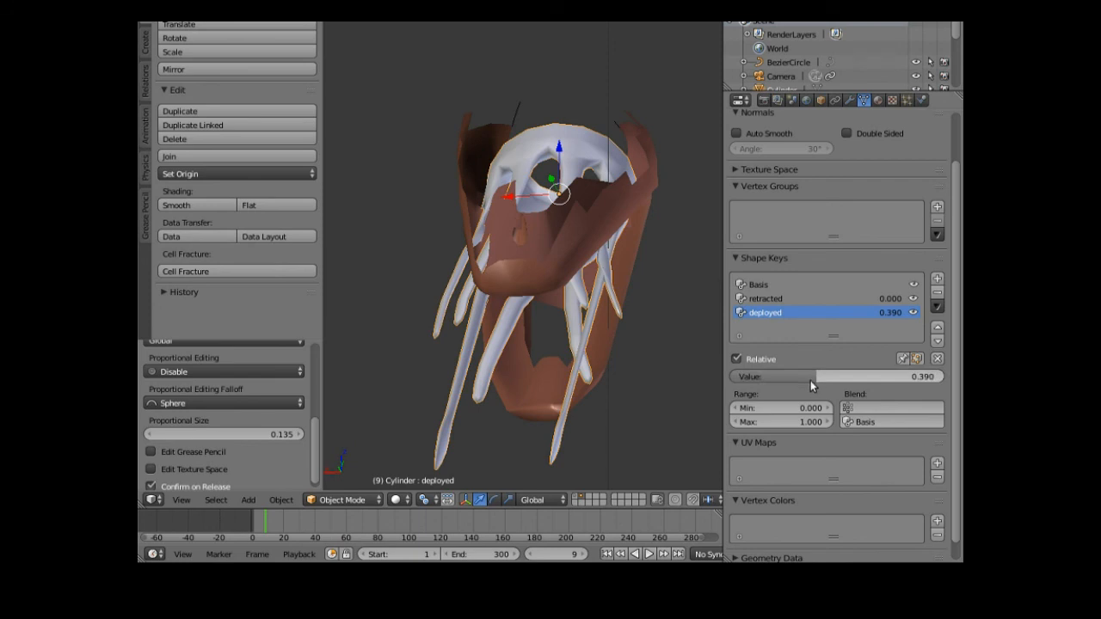
- Try blending the shape keys by setting retracted to 0.045 and deployed to 0.497
click(771, 298)
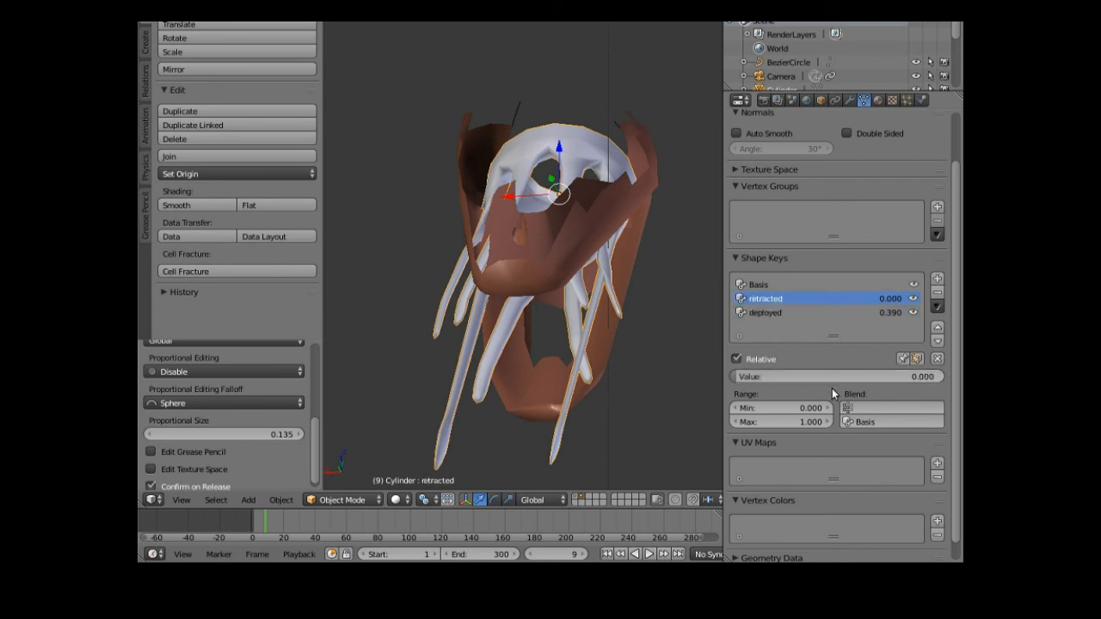
drag(737, 378, 763, 378)
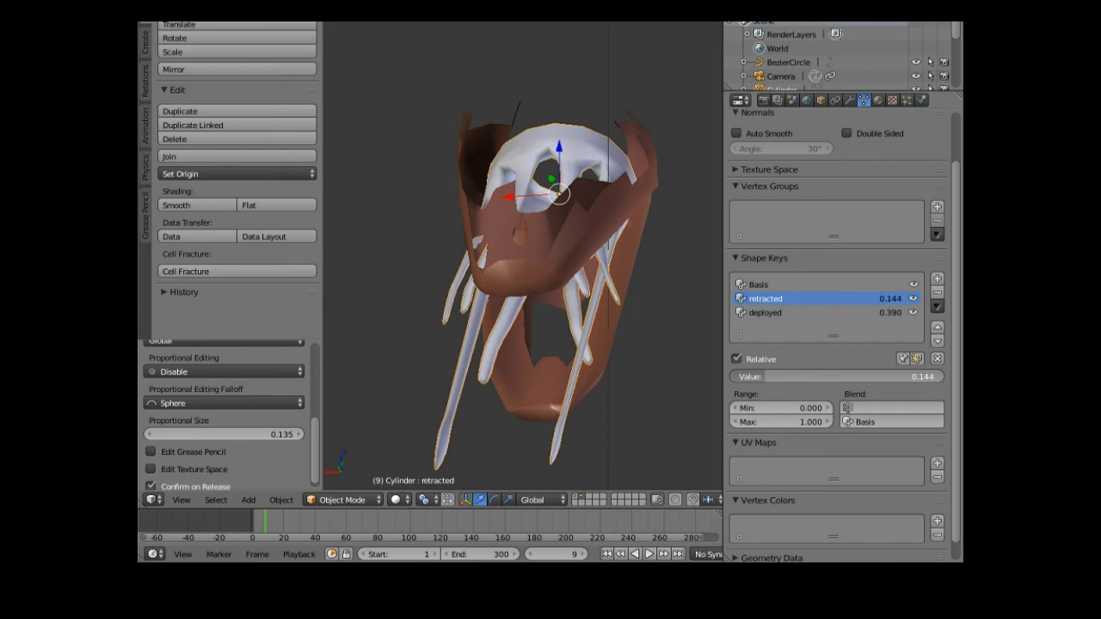
drag(761, 378, 738, 378)
click(769, 313)
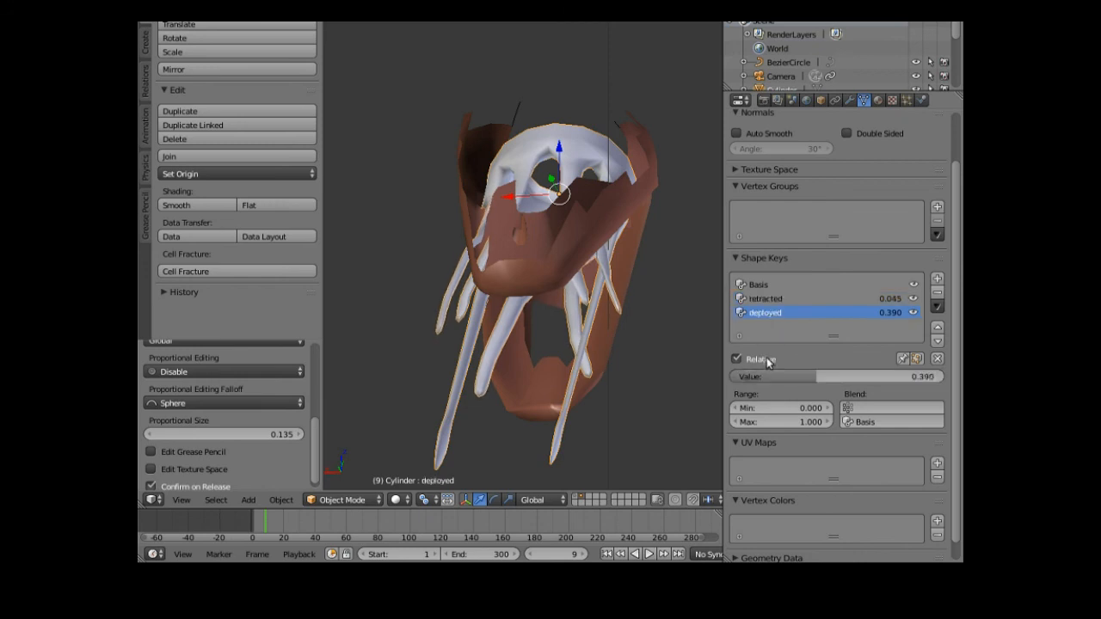
drag(814, 377, 836, 376)
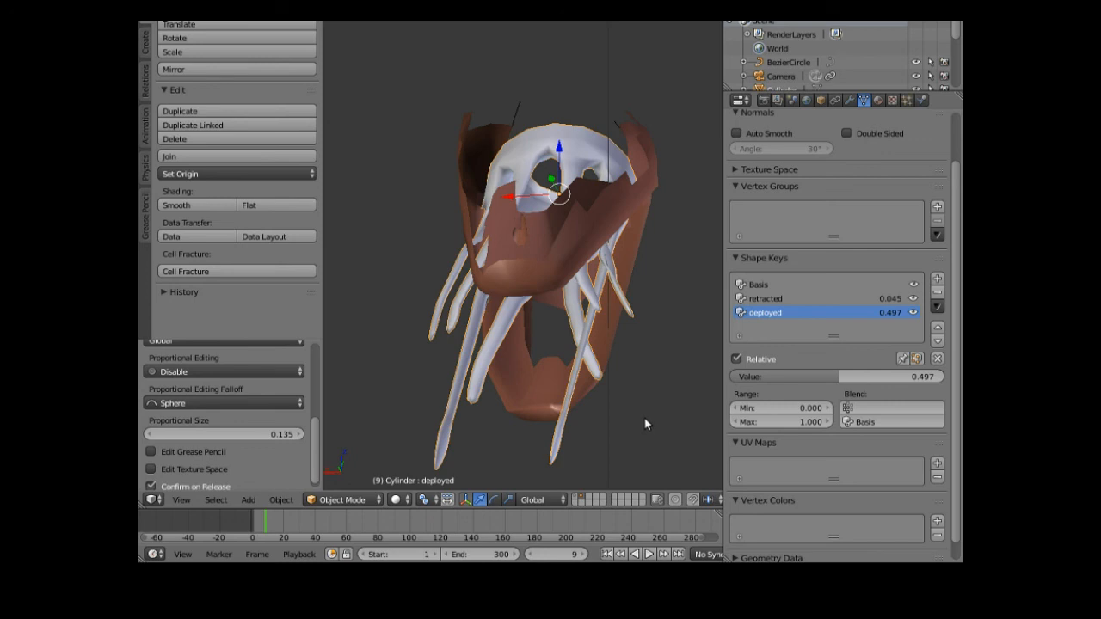
- Move the pronged mouthpart to the first layer and display that layer with the alien body
key(m)
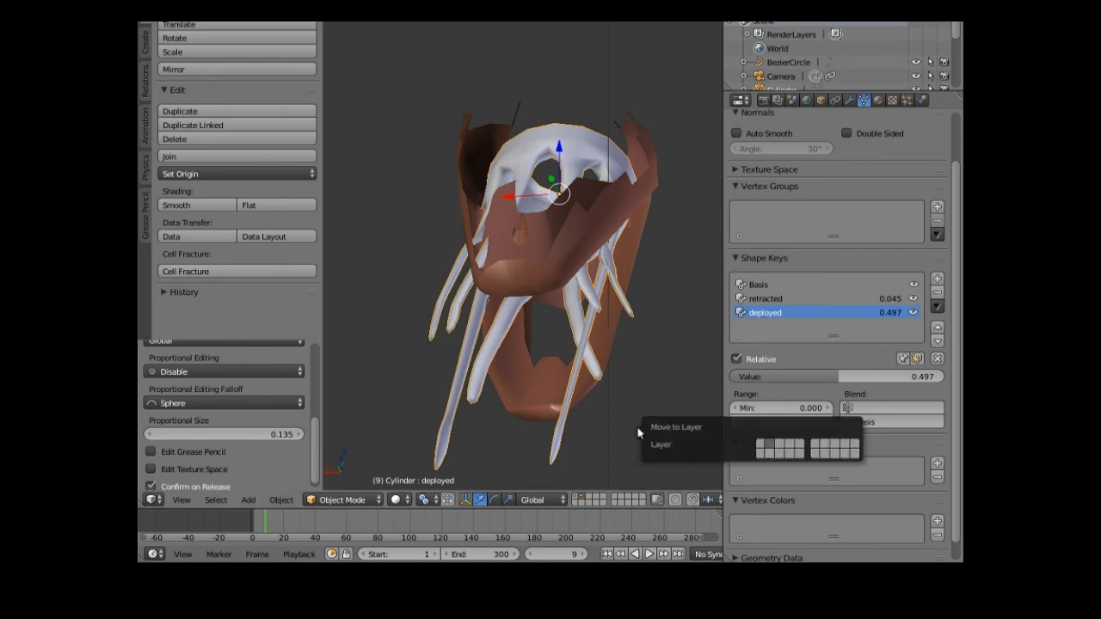
click(759, 444)
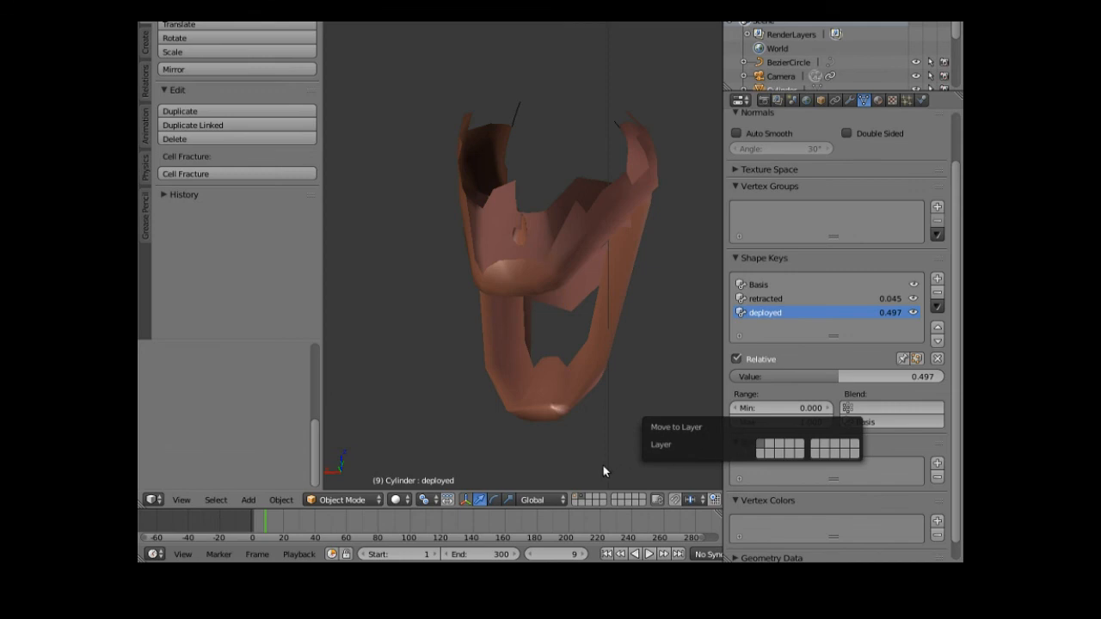
shift+click(577, 502)
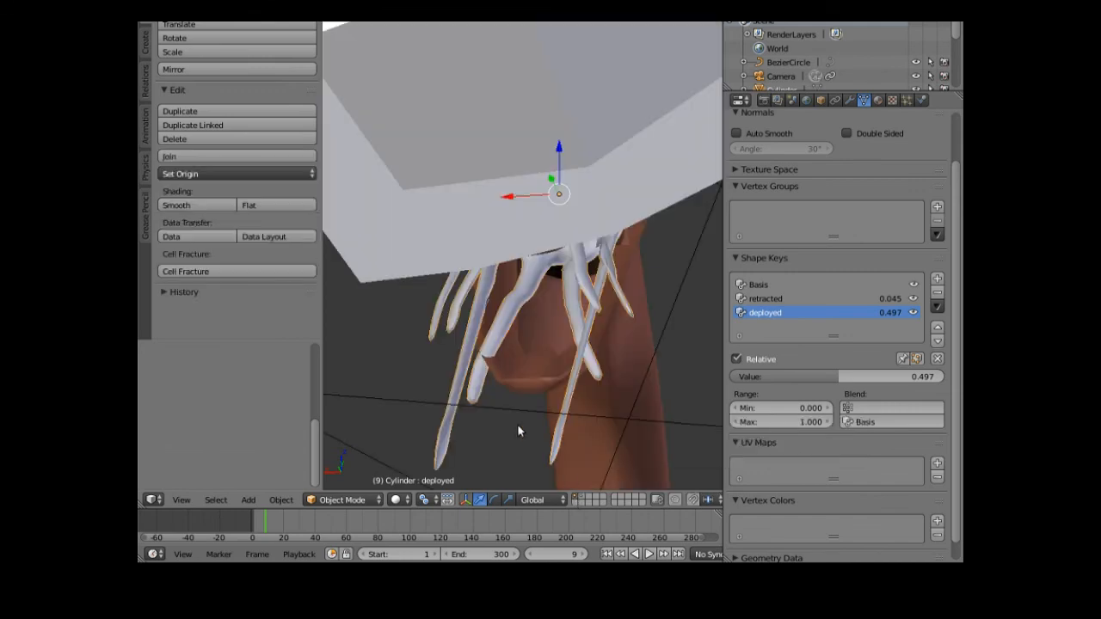
scroll(511, 410, down, 4)
middle_drag(560, 398, 601, 486)
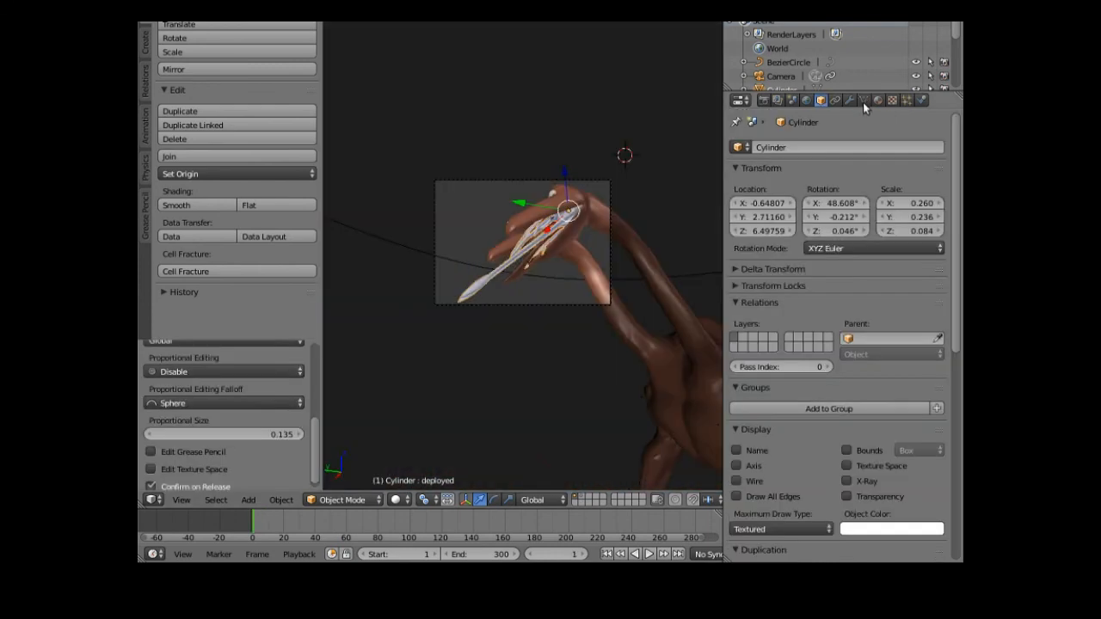
- Set the deployed shape key to 0.195, and set retracted to 1.000 with a keyframe at frame 1
click(862, 101)
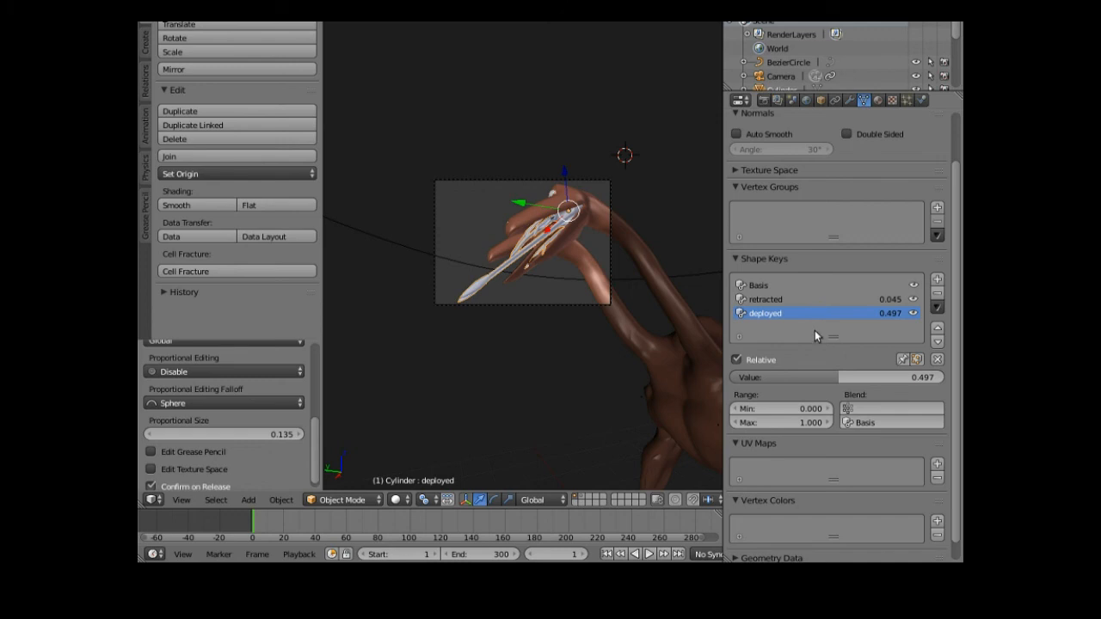
drag(839, 379, 779, 377)
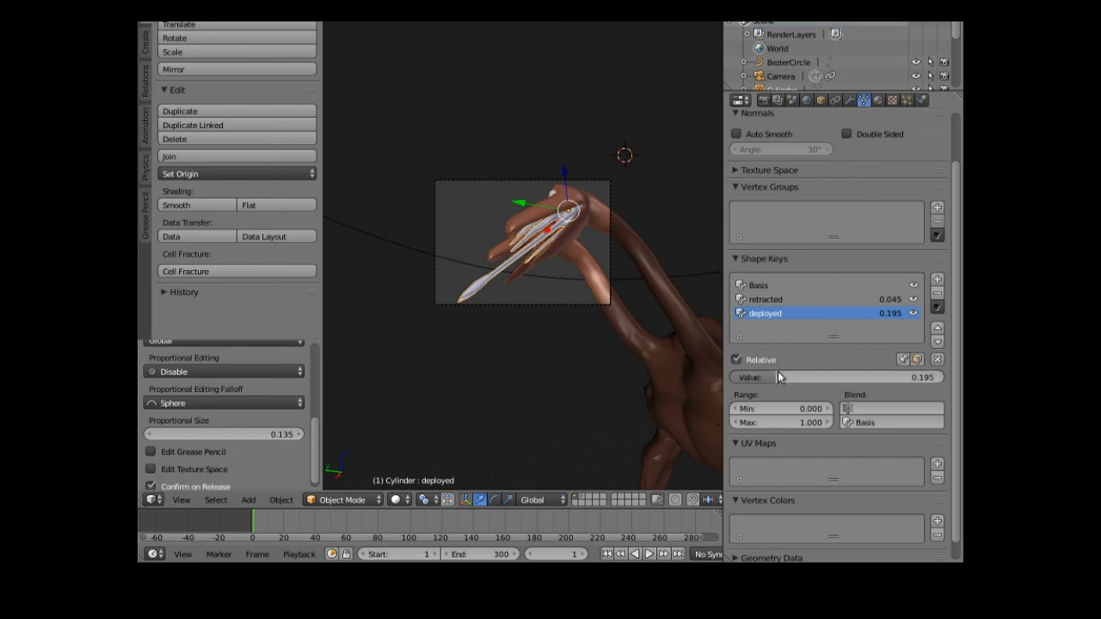
click(776, 300)
drag(745, 380, 943, 379)
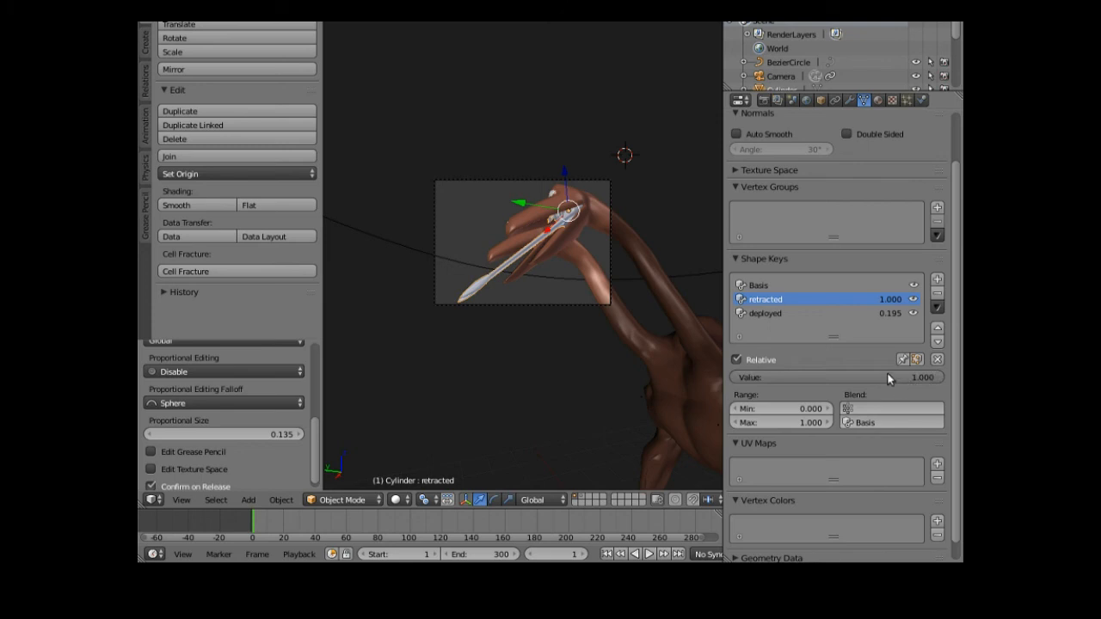
key(i)
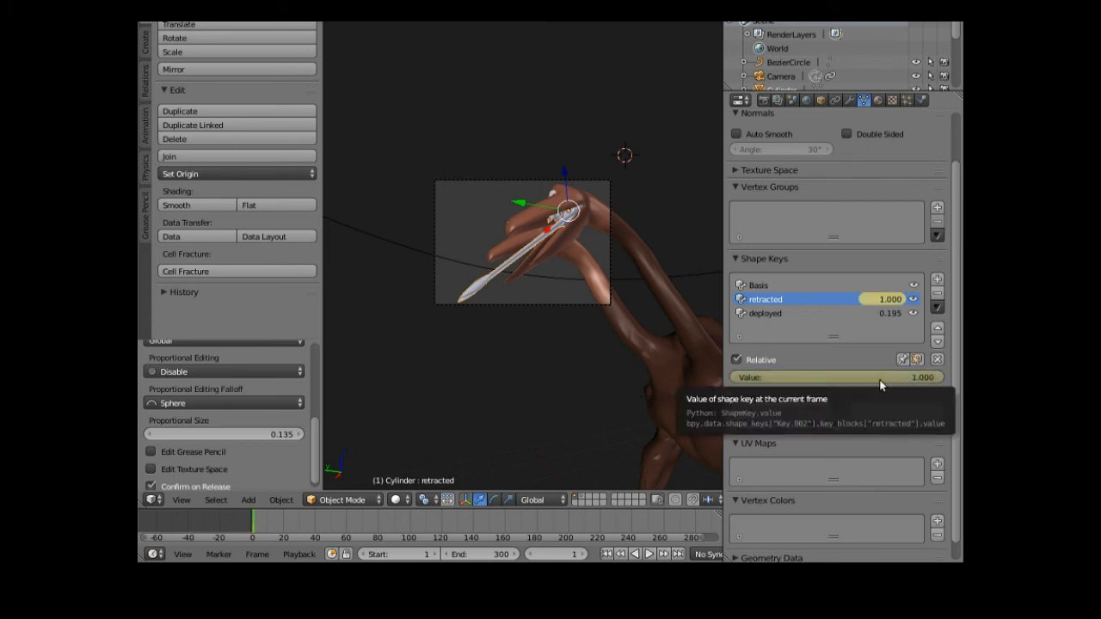
- Insert a keyframe on the deployed shape key's value at frame 1
click(776, 315)
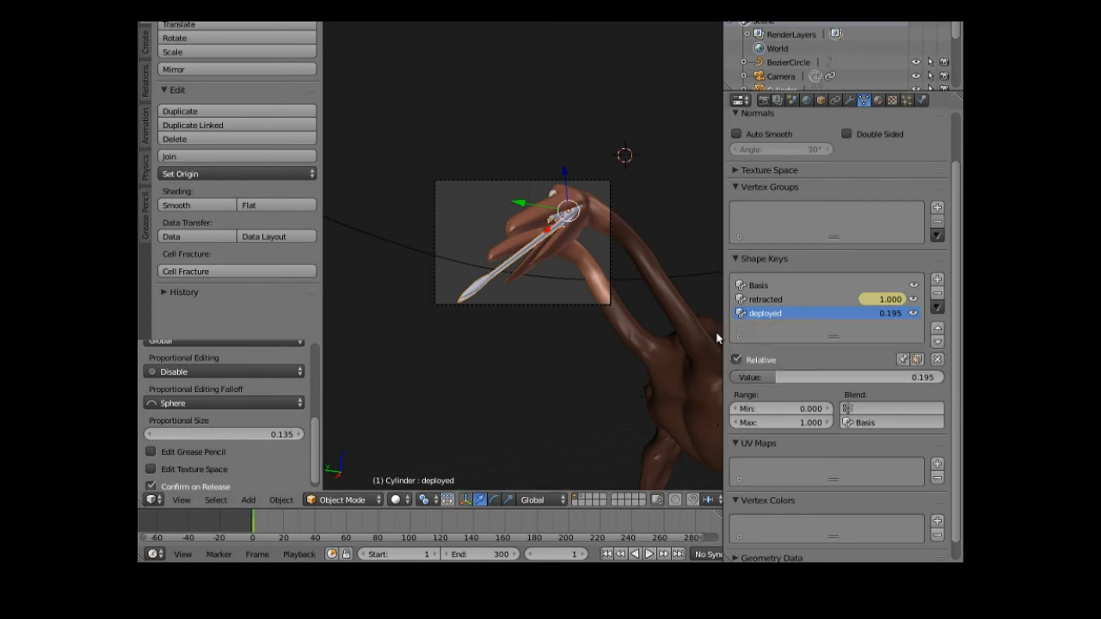
click(817, 285)
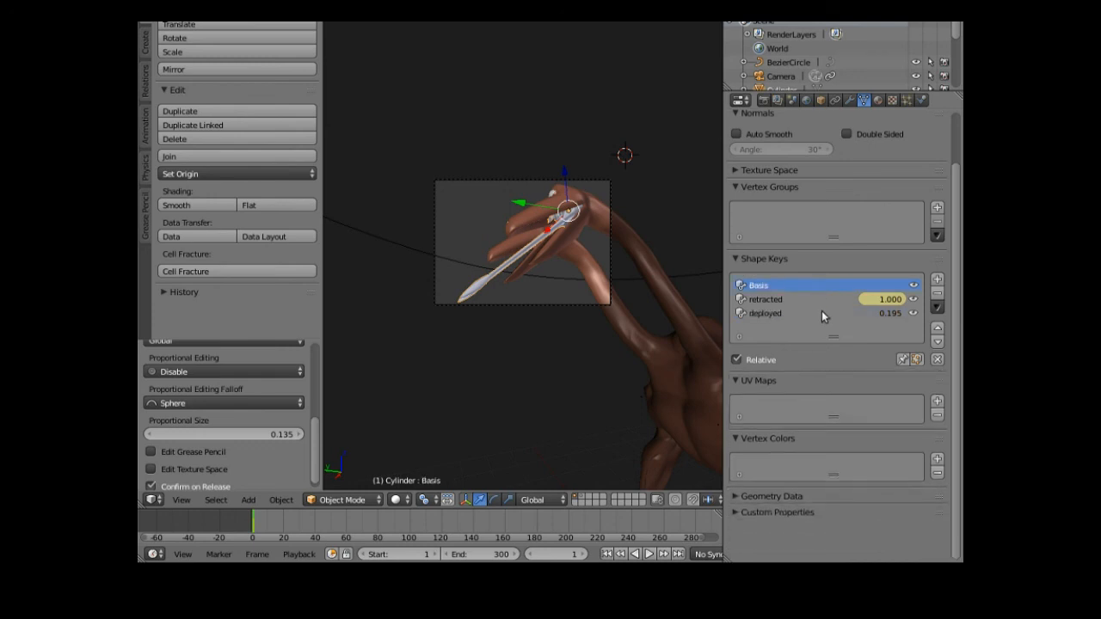
click(821, 311)
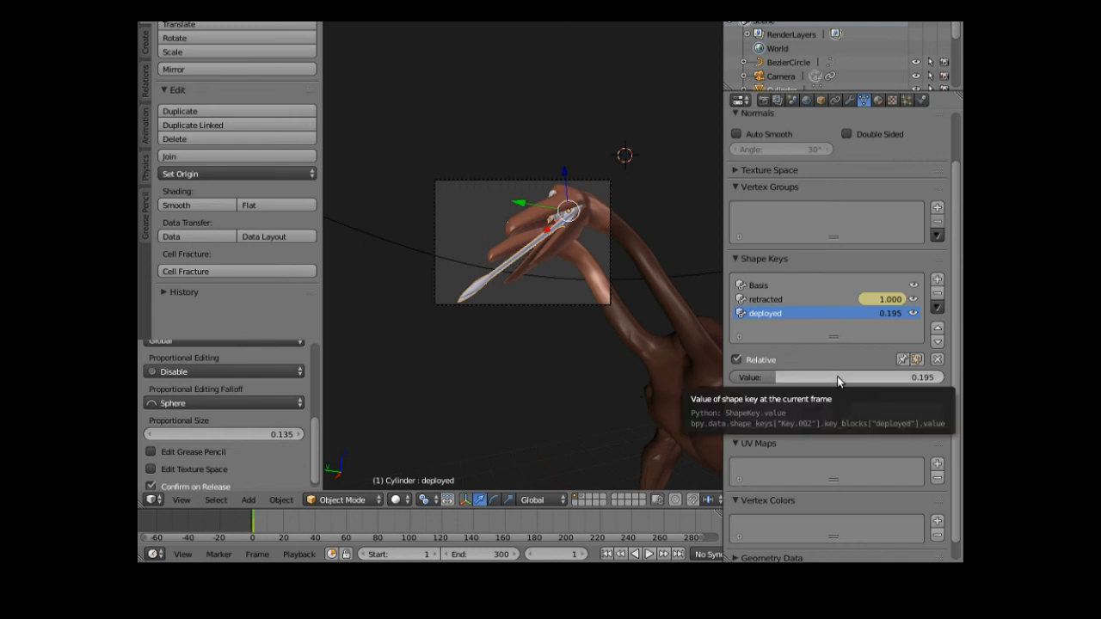
key(i)
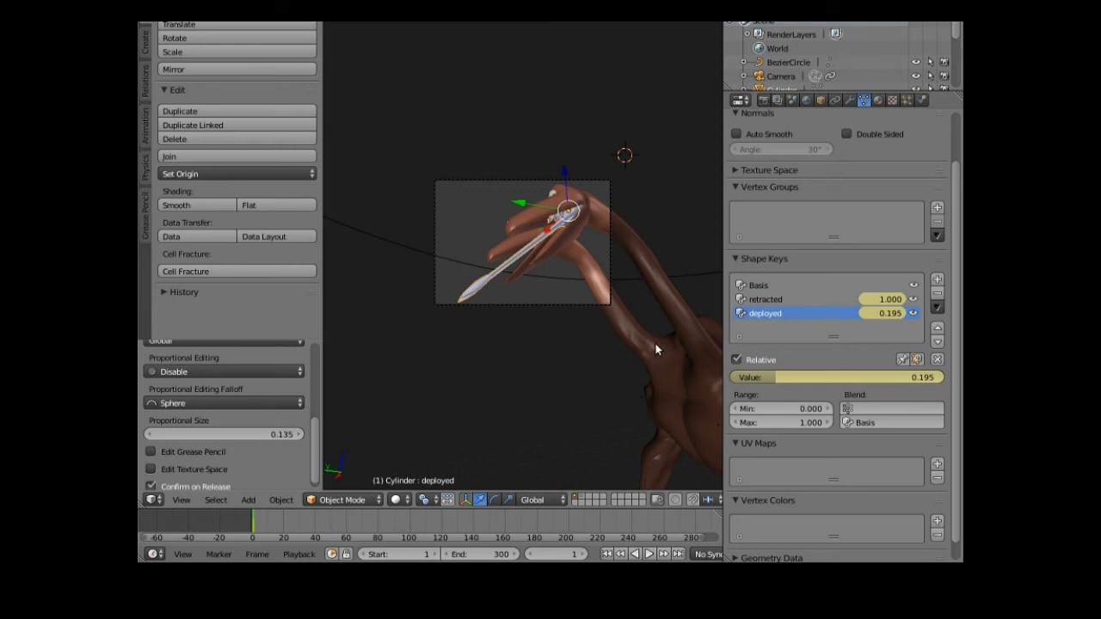
- At frame 21, set the deployed shape key to 1.000 and retracted to 0.000, and insert a keyframe on each value
click(273, 515)
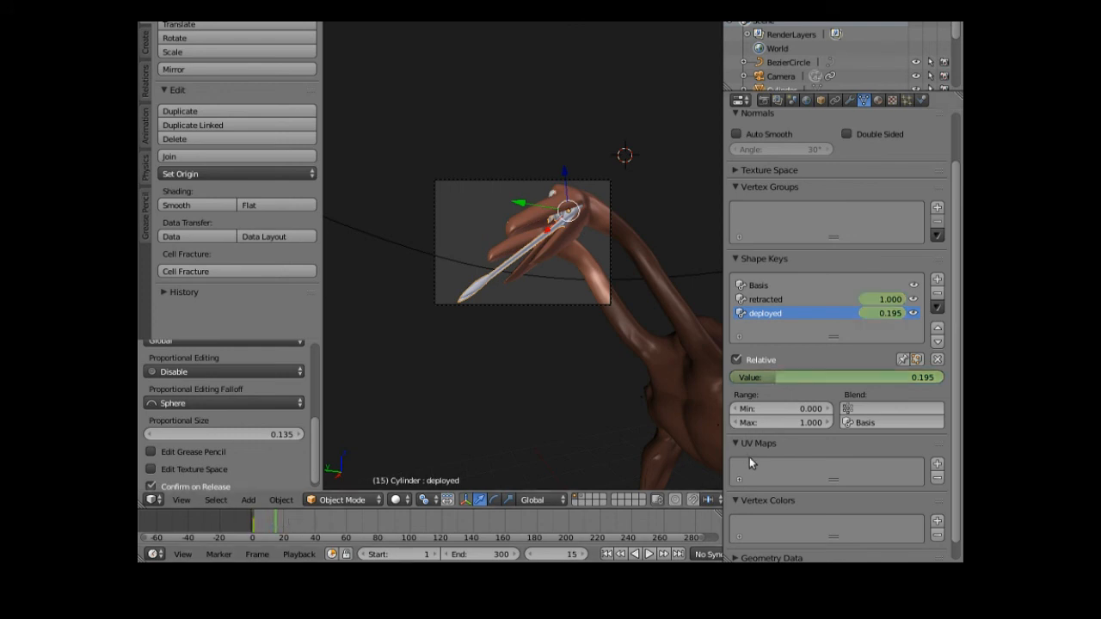
click(283, 519)
drag(773, 375, 945, 377)
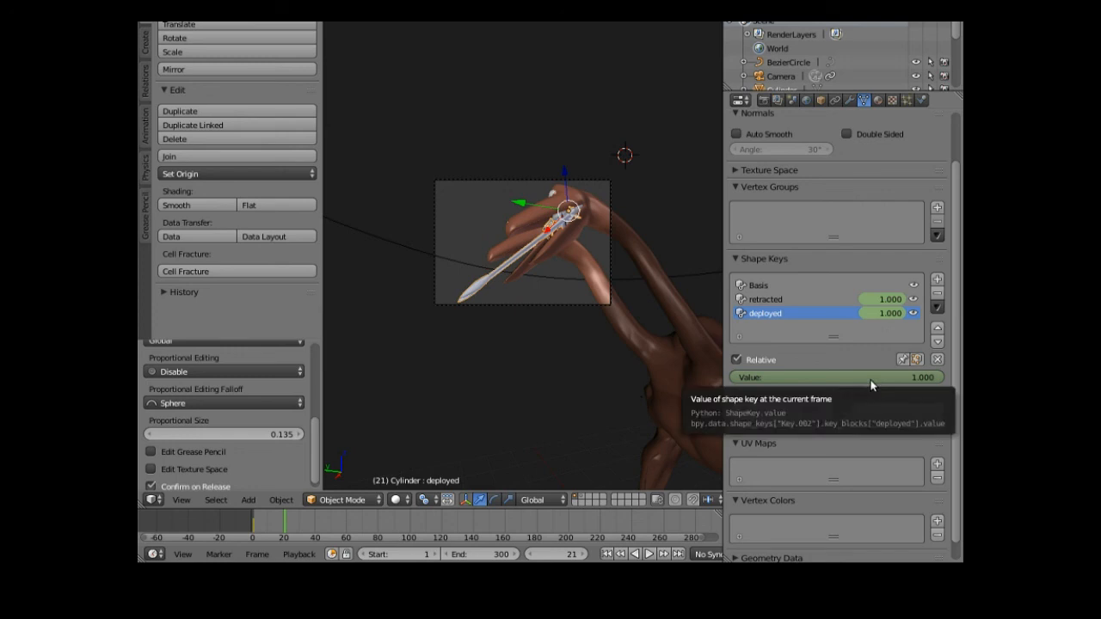
key(i)
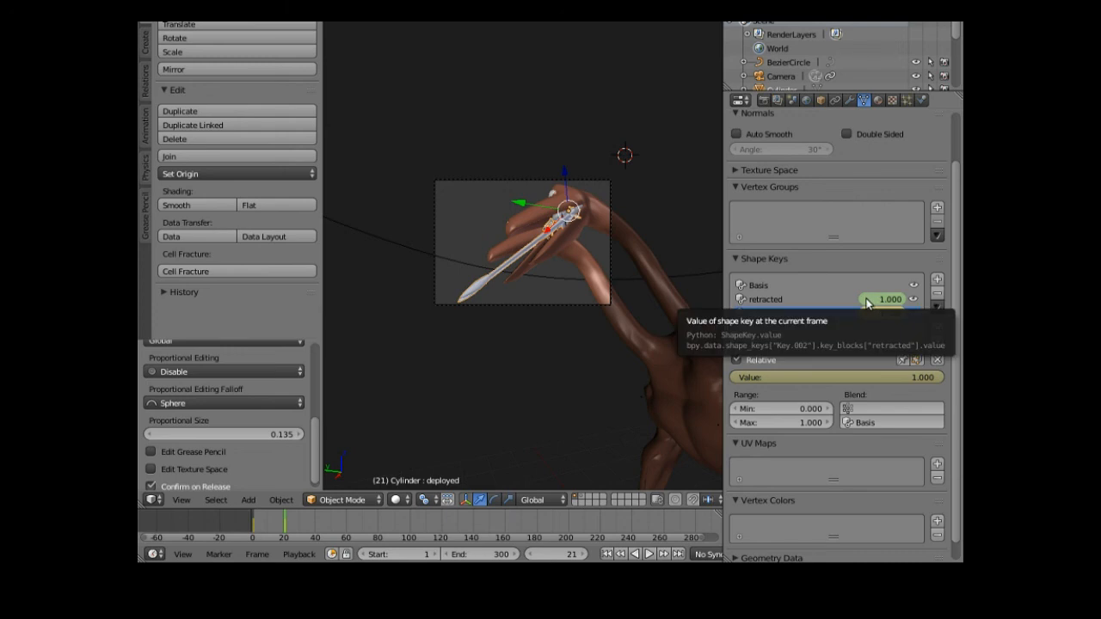
double_click(867, 300)
key(Return)
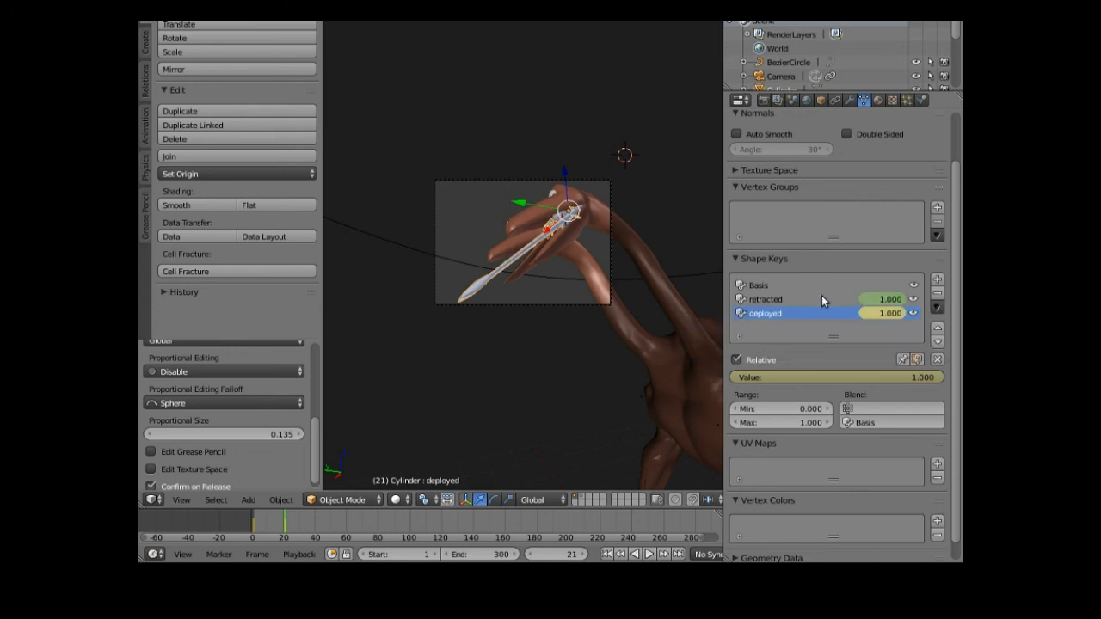
click(769, 300)
drag(918, 379, 731, 380)
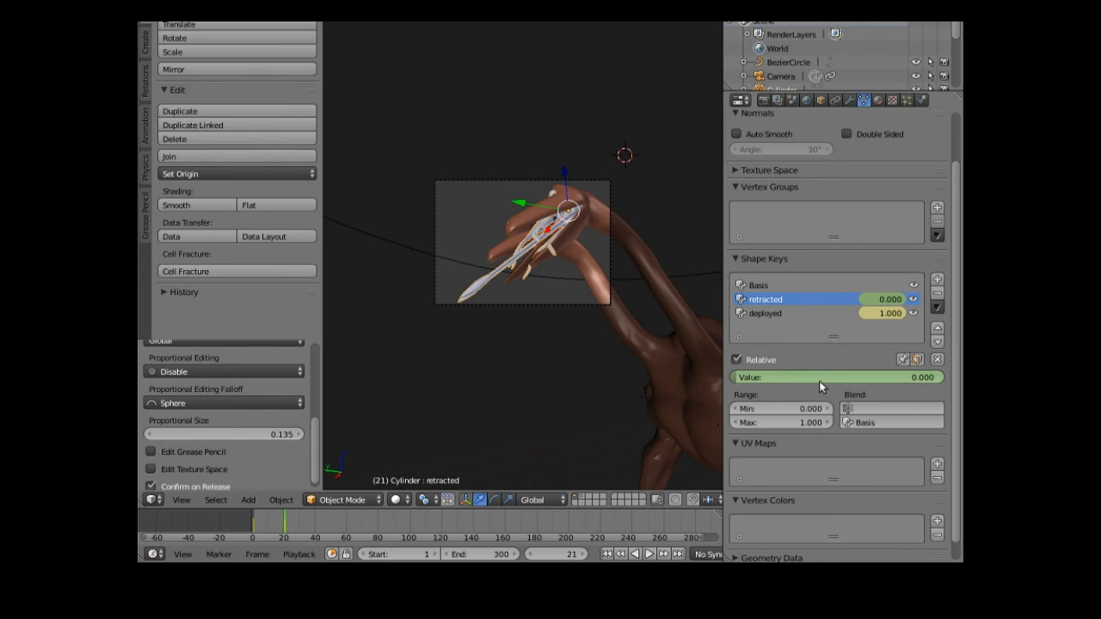
key(i)
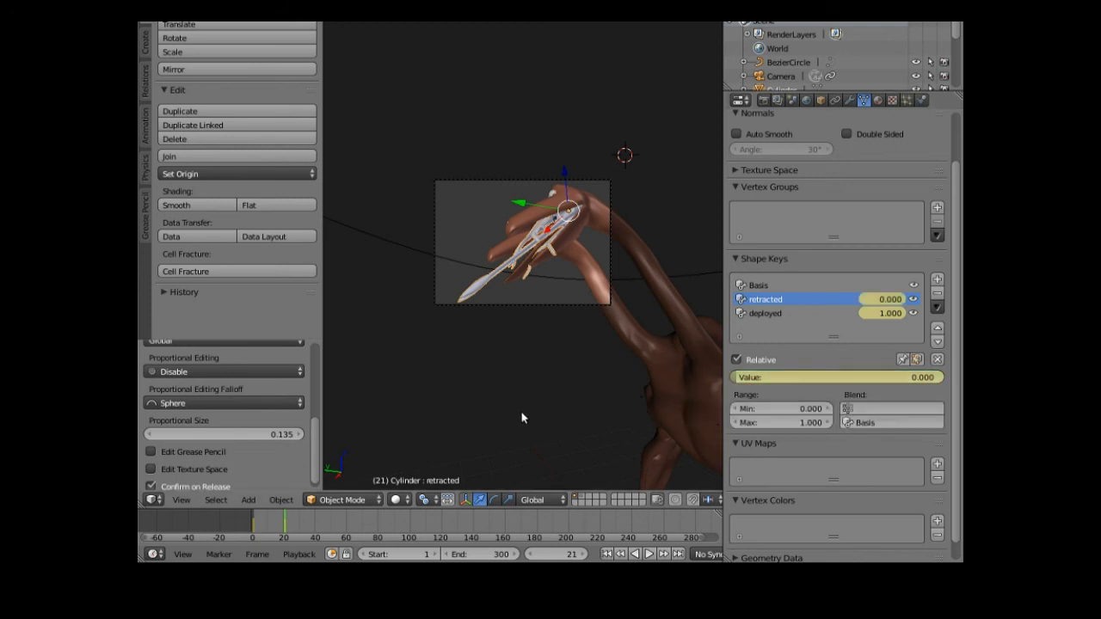
- At frame 28, set the retracted shape key to 0.092 and deployed to 0.699, keyframing both values
middle_drag(521, 412, 499, 443)
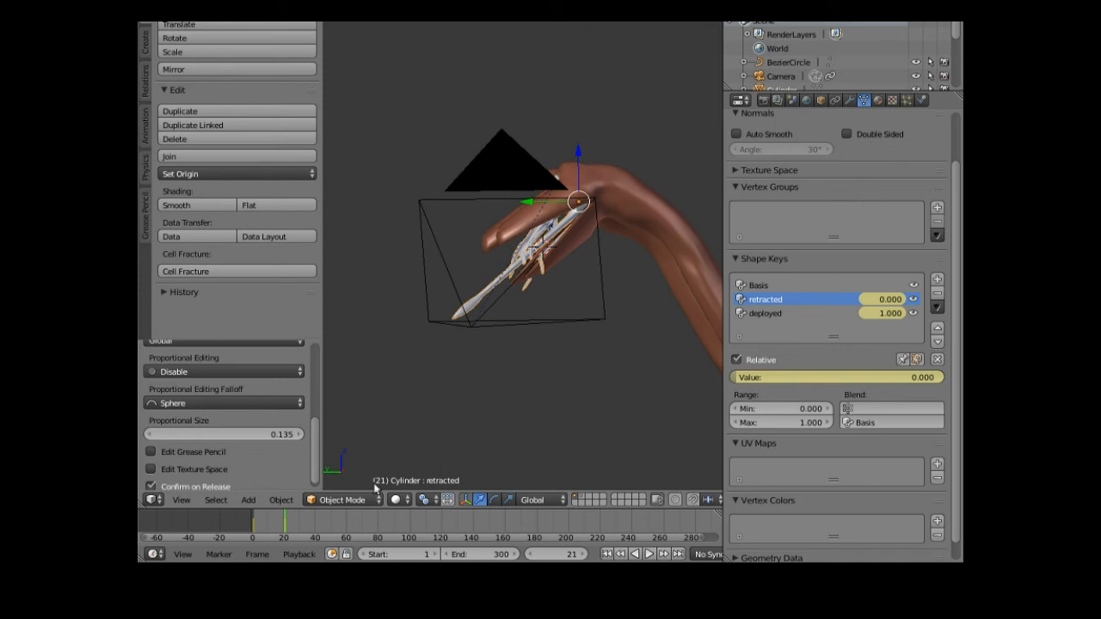
click(296, 524)
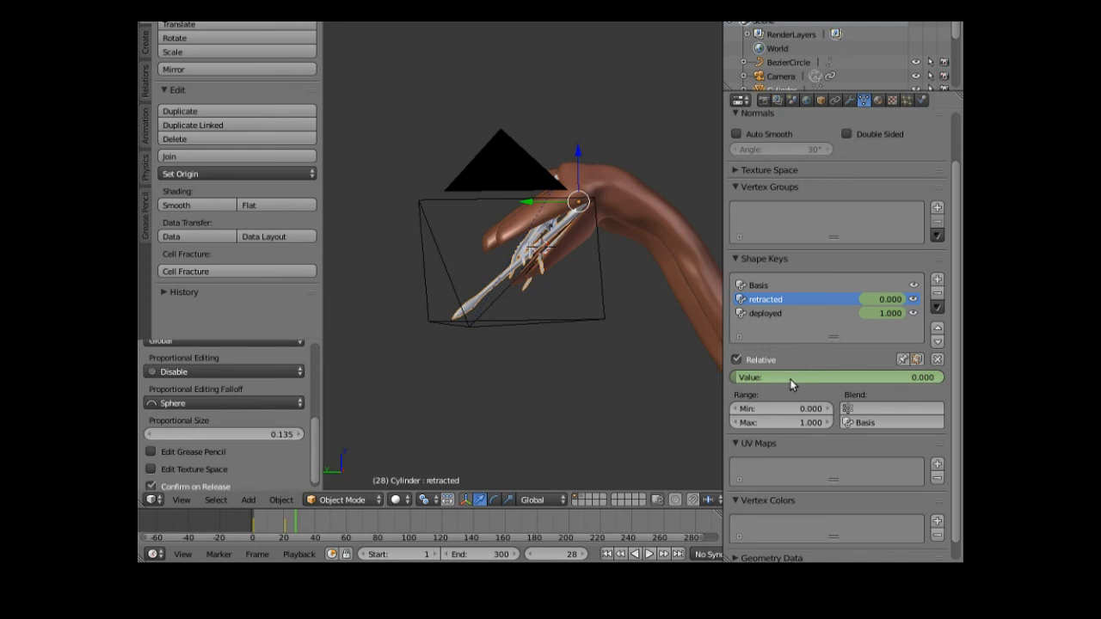
drag(795, 378, 806, 377)
click(764, 315)
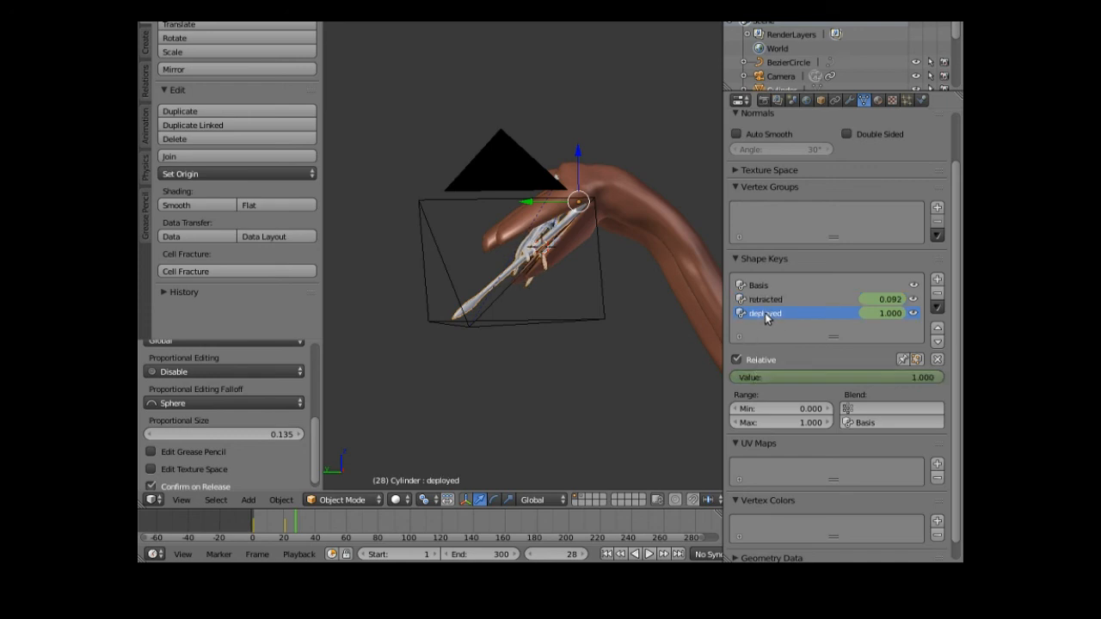
drag(798, 376, 881, 379)
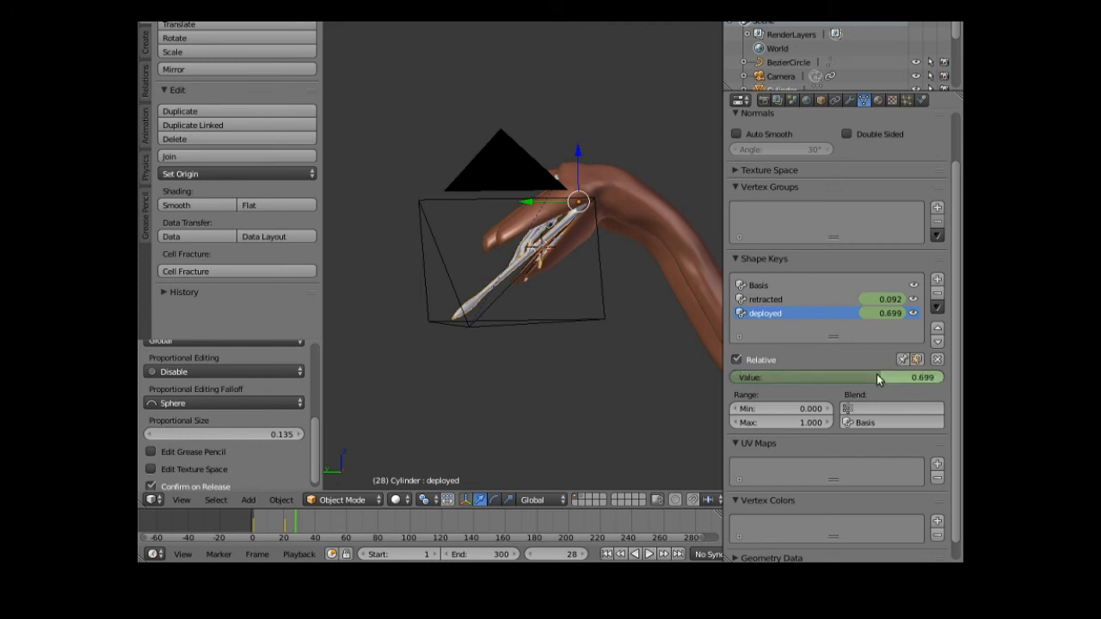
key(i)
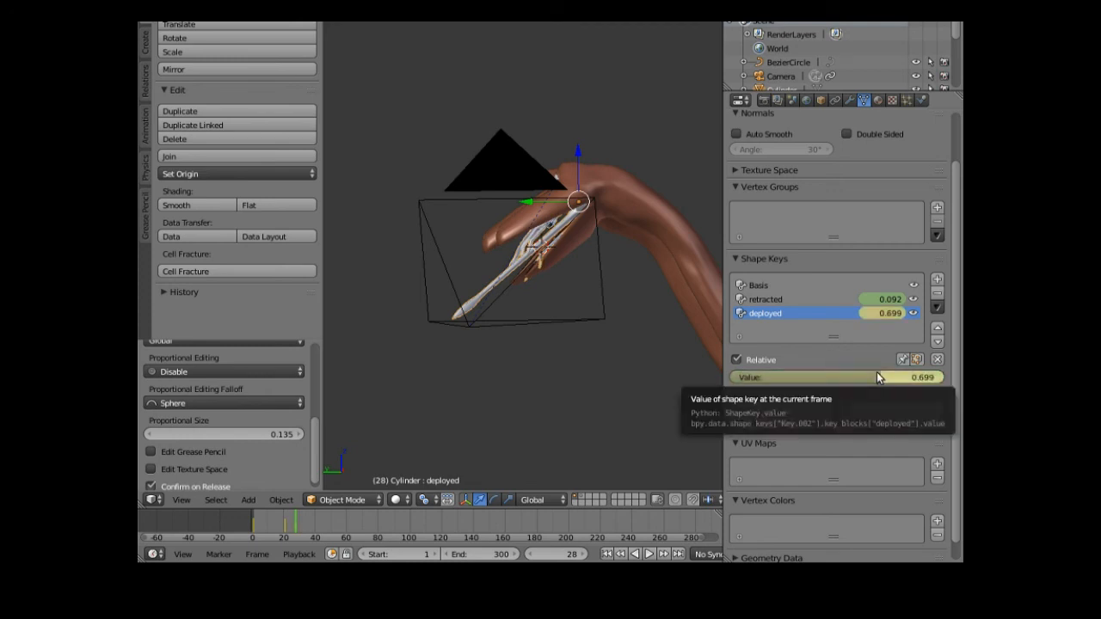
click(833, 298)
key(i)
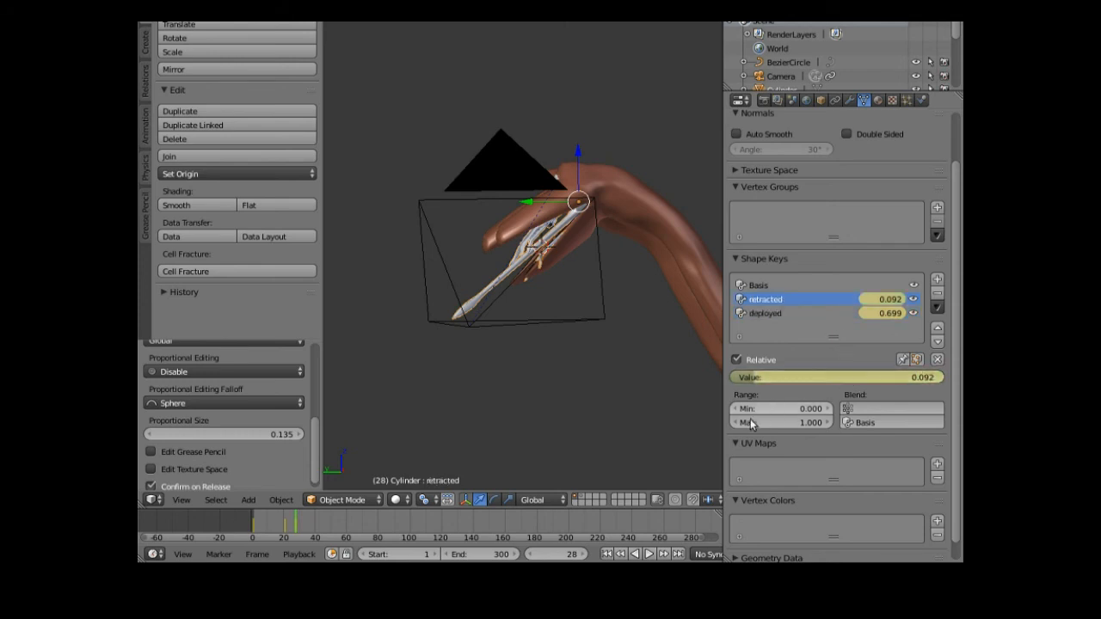
- At frame 35, keyframe the deployed shape key at 0.373 and the retracted shape key at 0.000
click(307, 529)
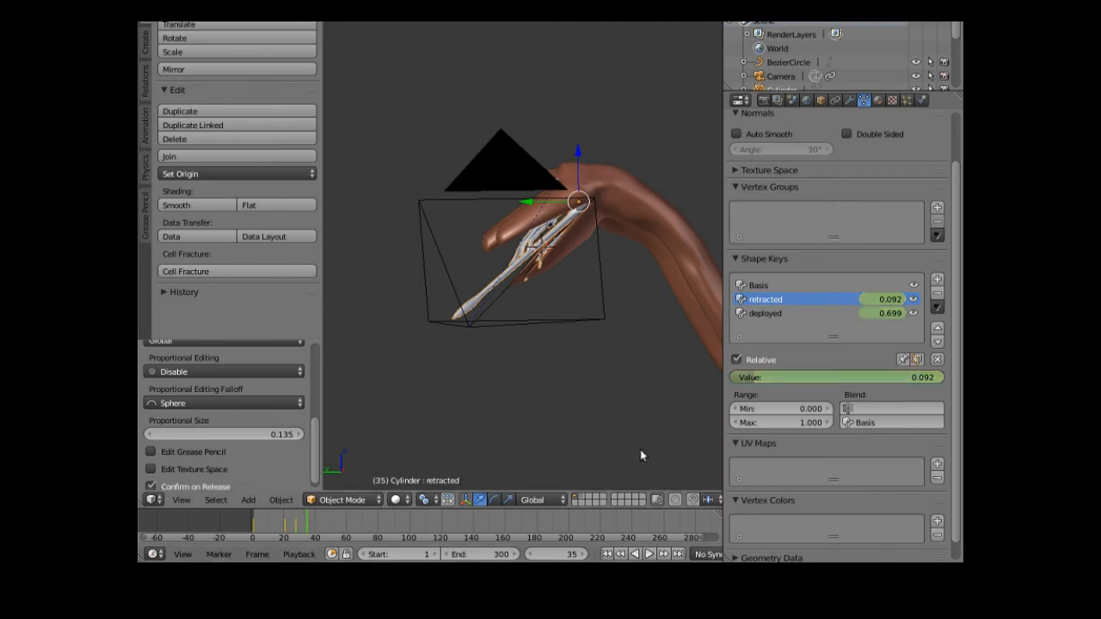
click(825, 315)
drag(872, 382, 811, 373)
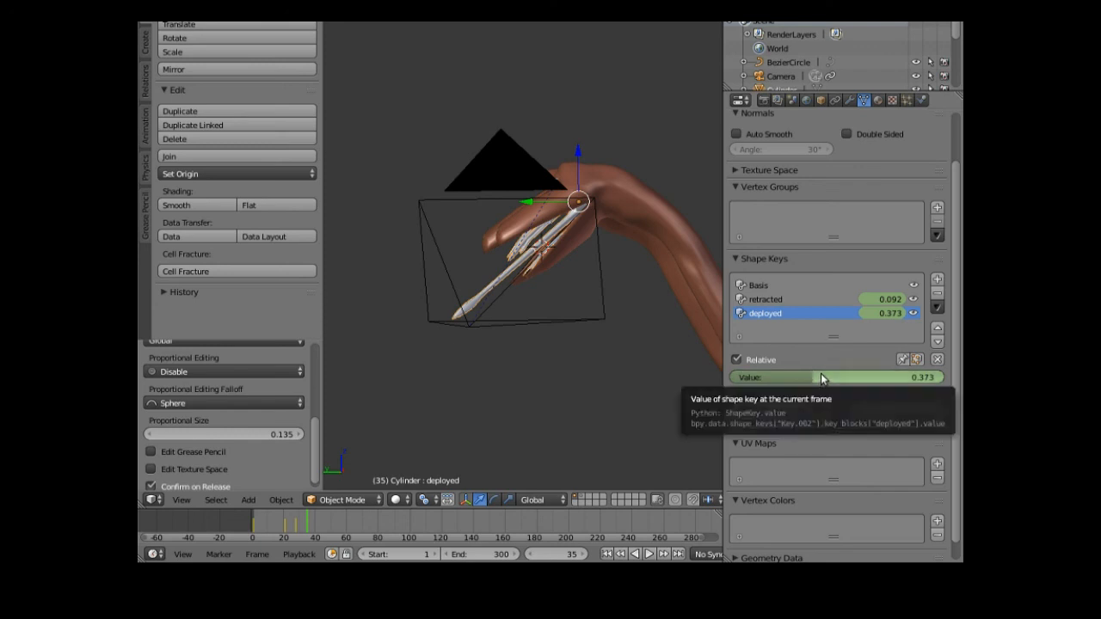
key(i)
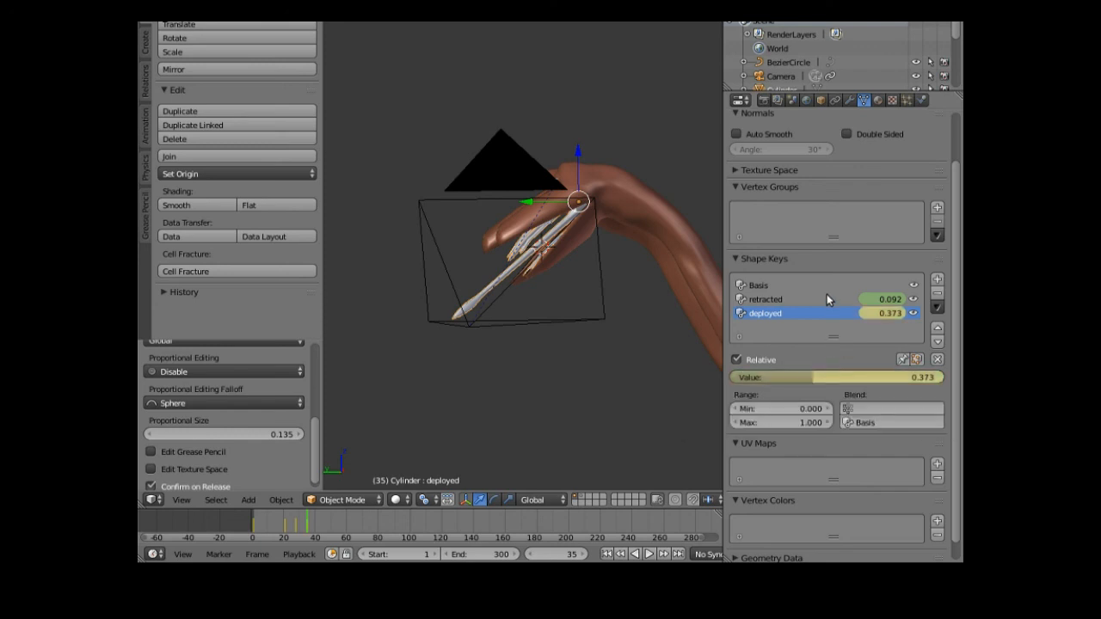
click(826, 298)
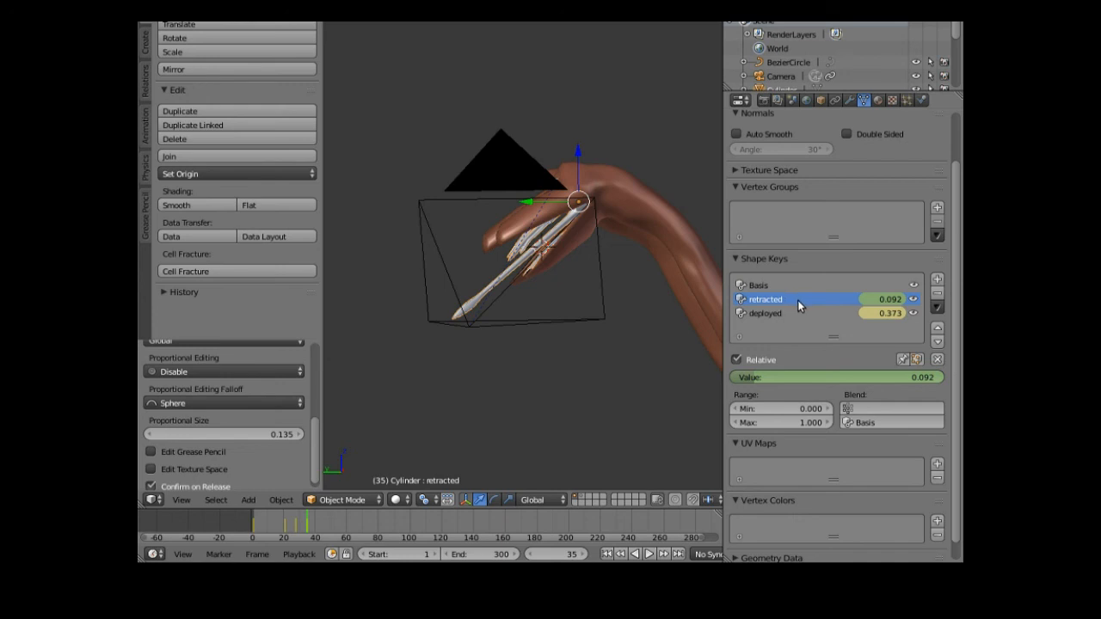
mouse_move(796, 376)
mouse_down()
mouse_move(780, 377)
mouse_move(790, 380)
mouse_up()
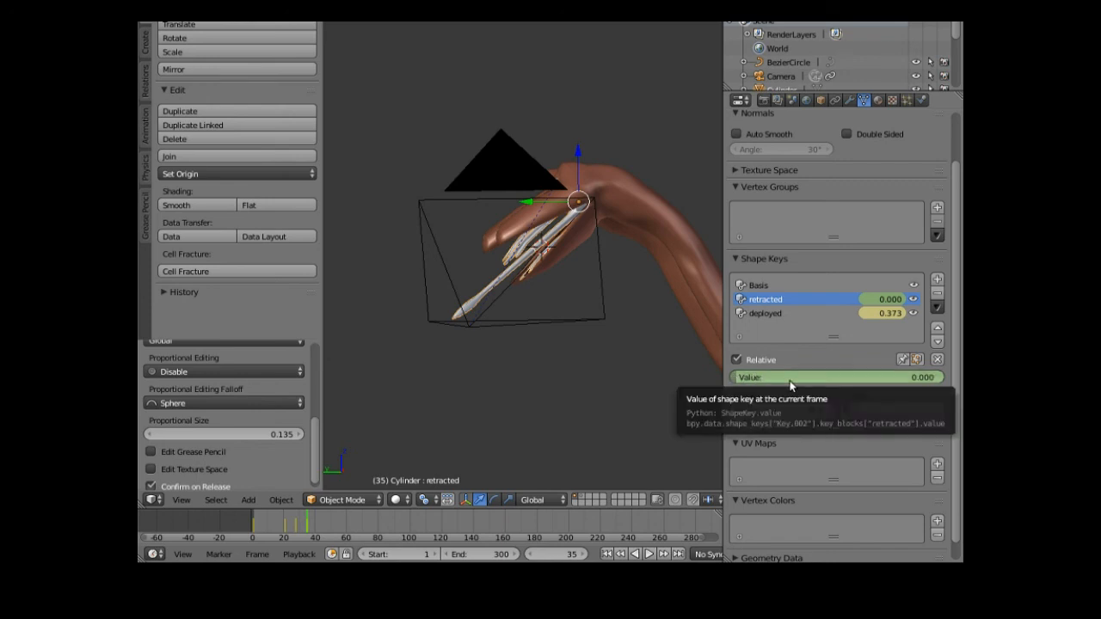
key(i)
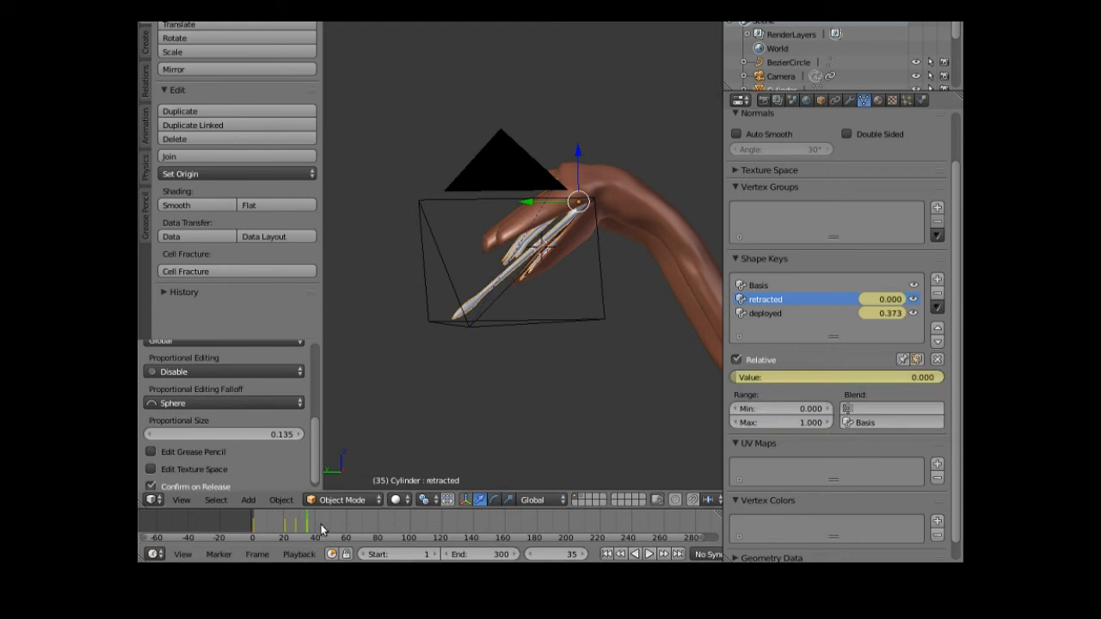
- At frame 44, keyframe the retracted shape key at 0.182 and the deployed shape key at 0.884
click(320, 529)
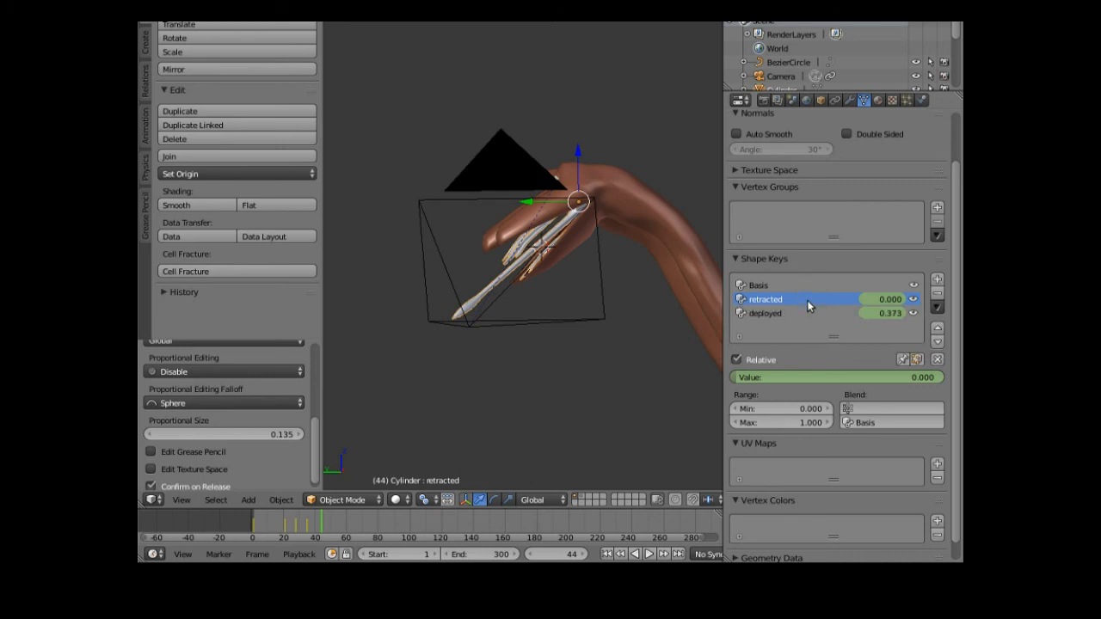
click(774, 379)
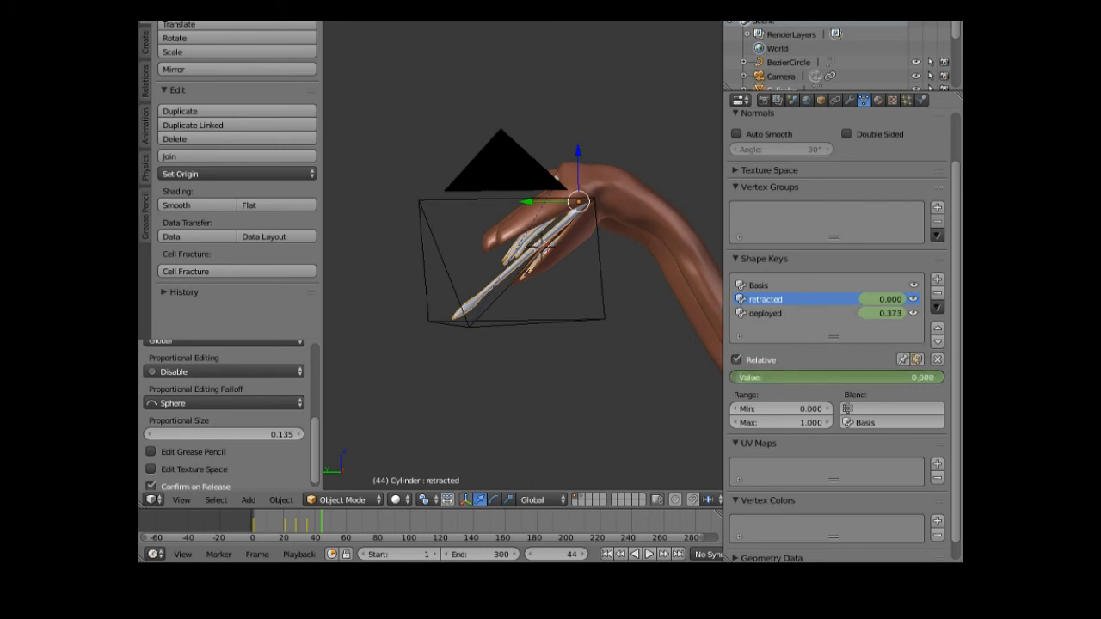
drag(774, 379, 815, 379)
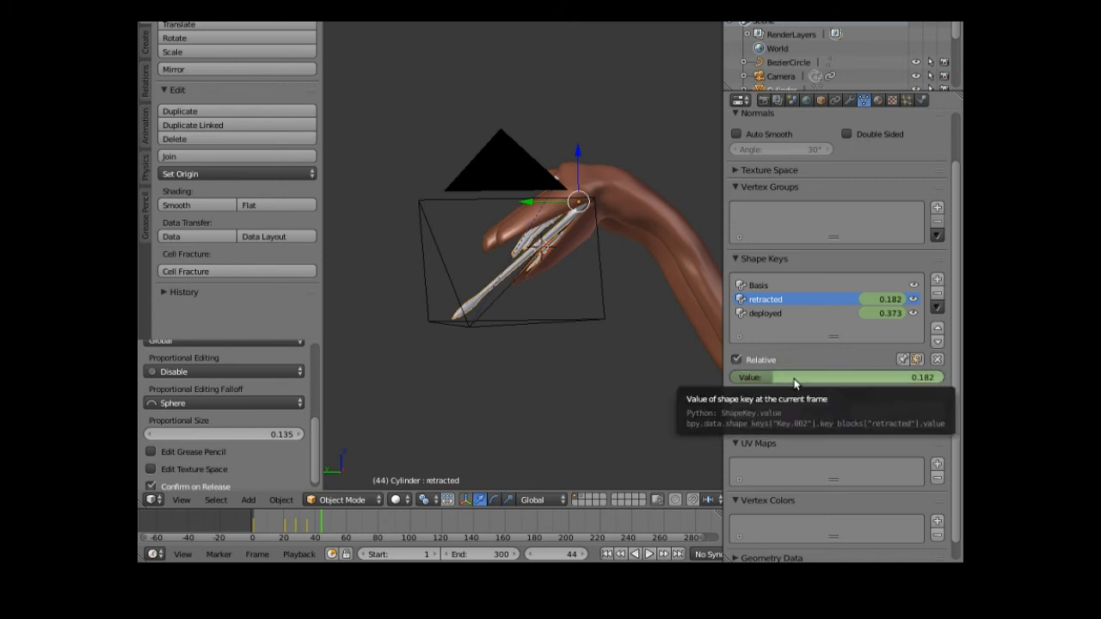
click(787, 314)
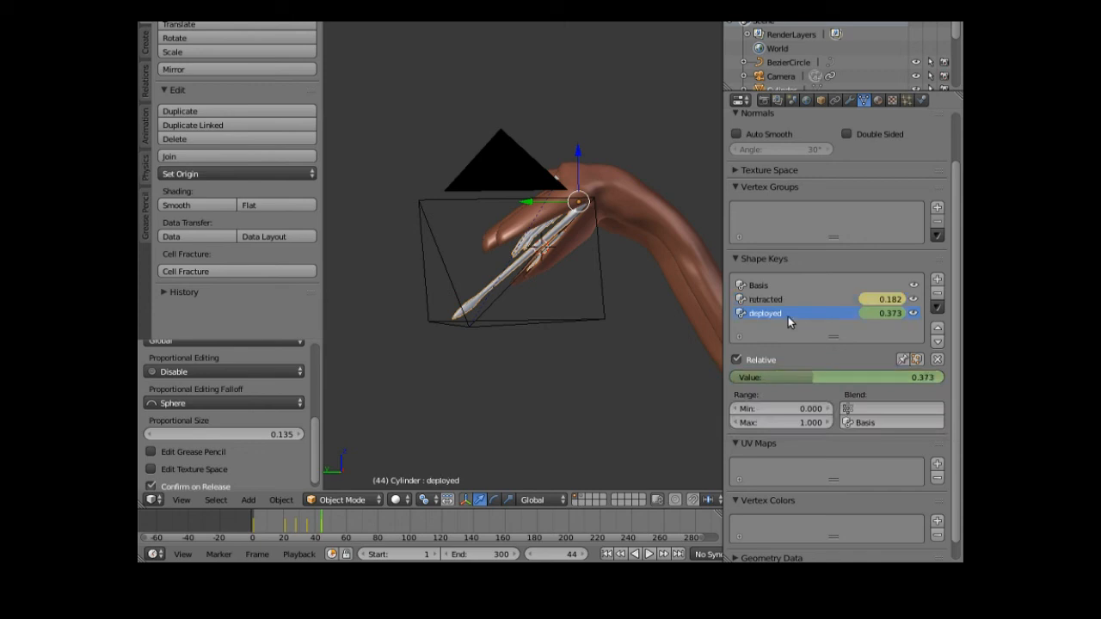
drag(805, 377, 919, 377)
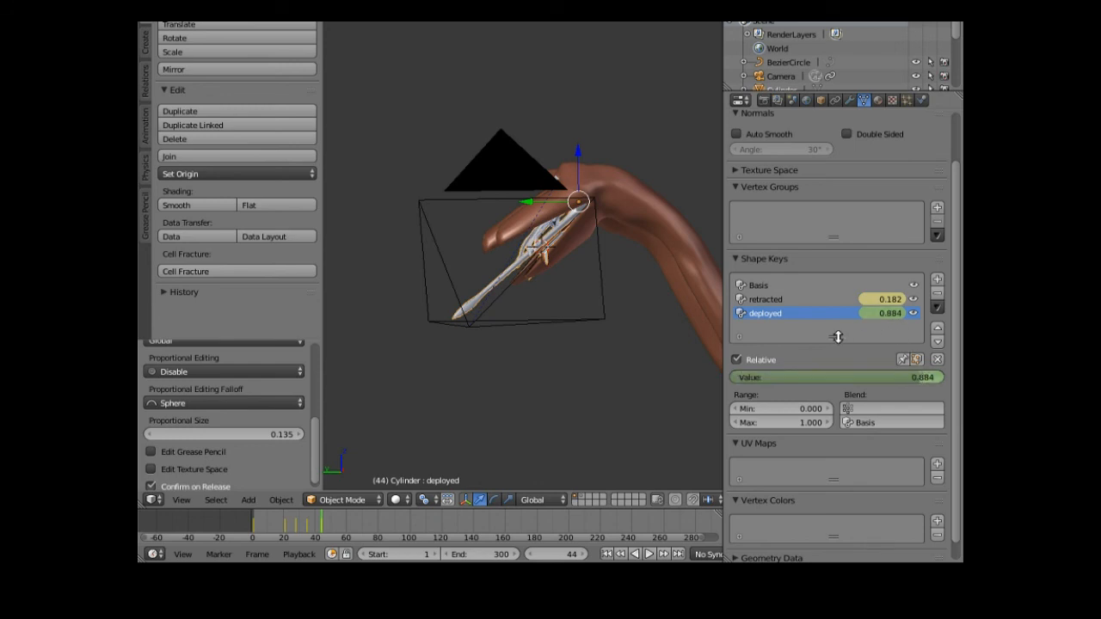
key(i)
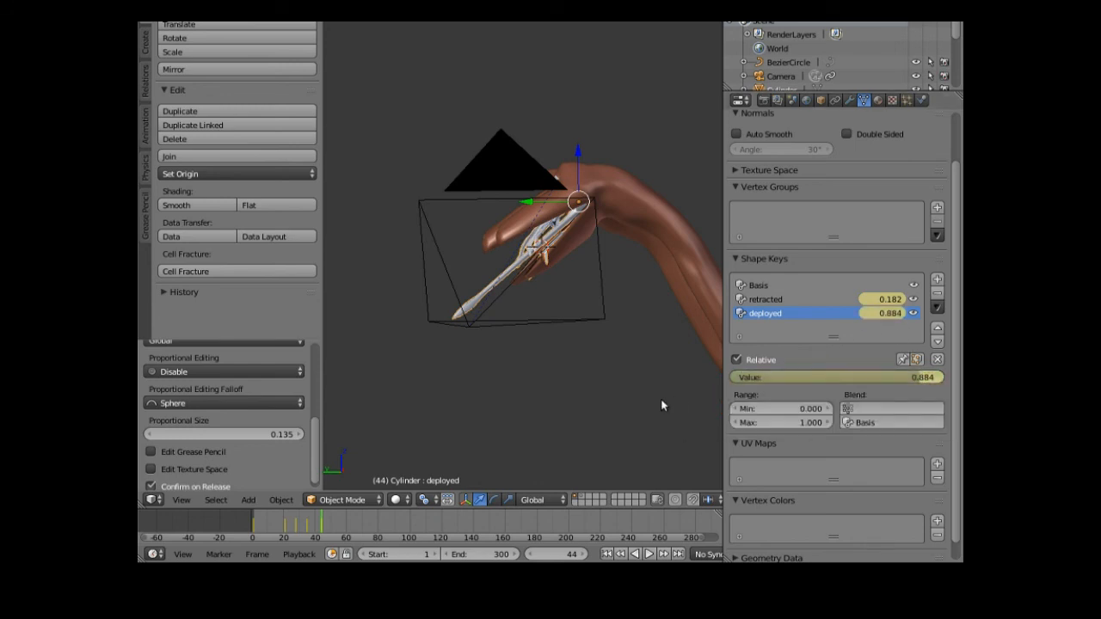
- At frame 50, set the deployed shape key to 0.188 and retracted to 1.000, with a keyframe on each
middle_drag(581, 414, 587, 384)
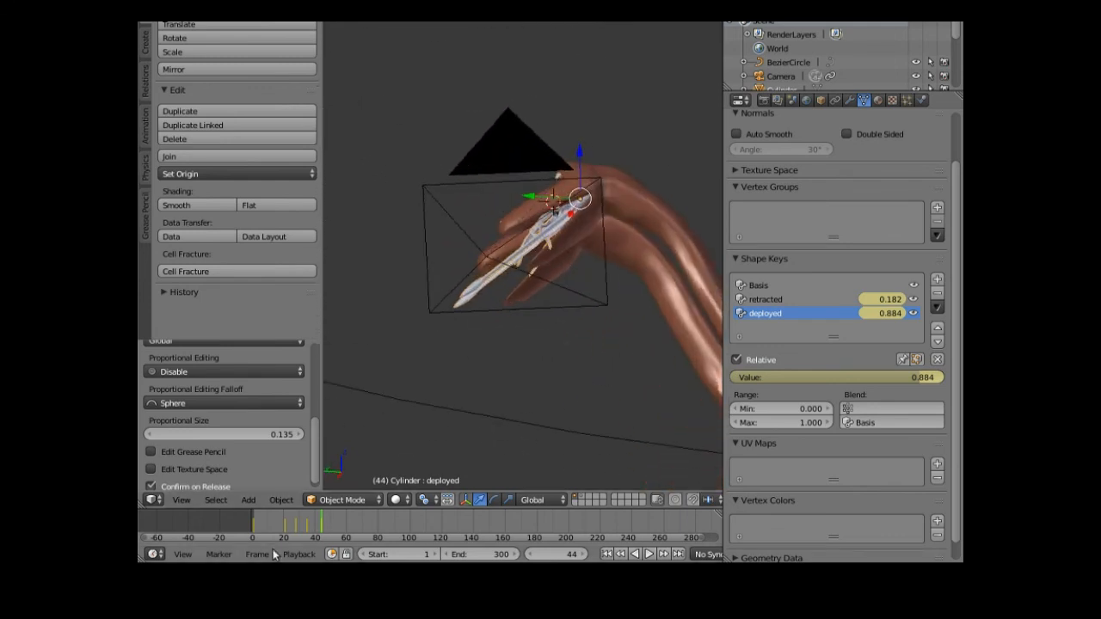
click(330, 530)
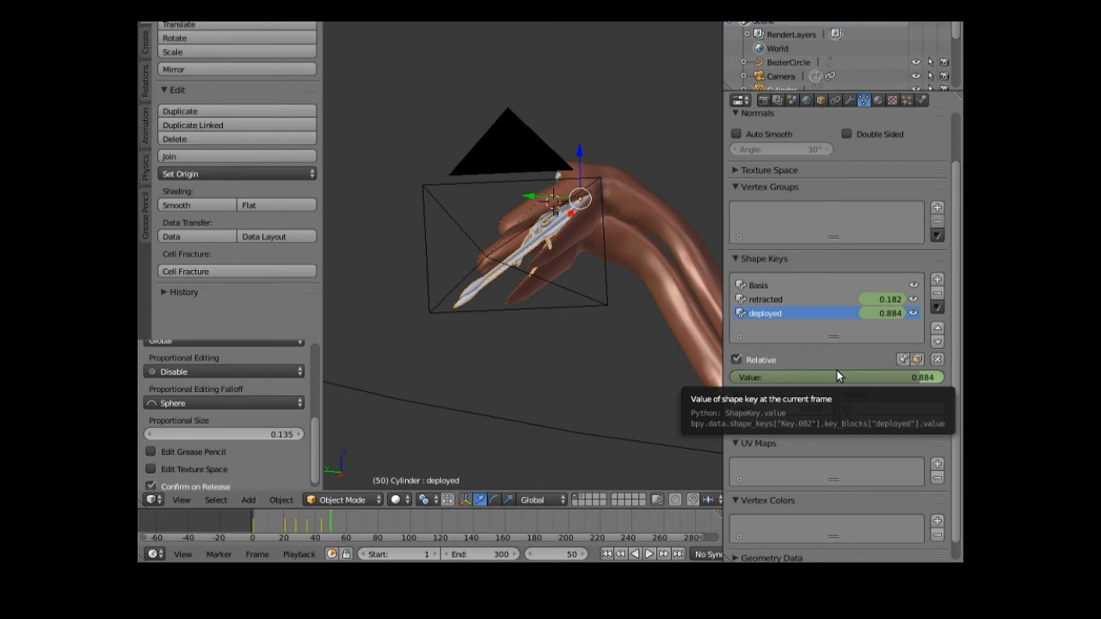
drag(918, 376, 785, 382)
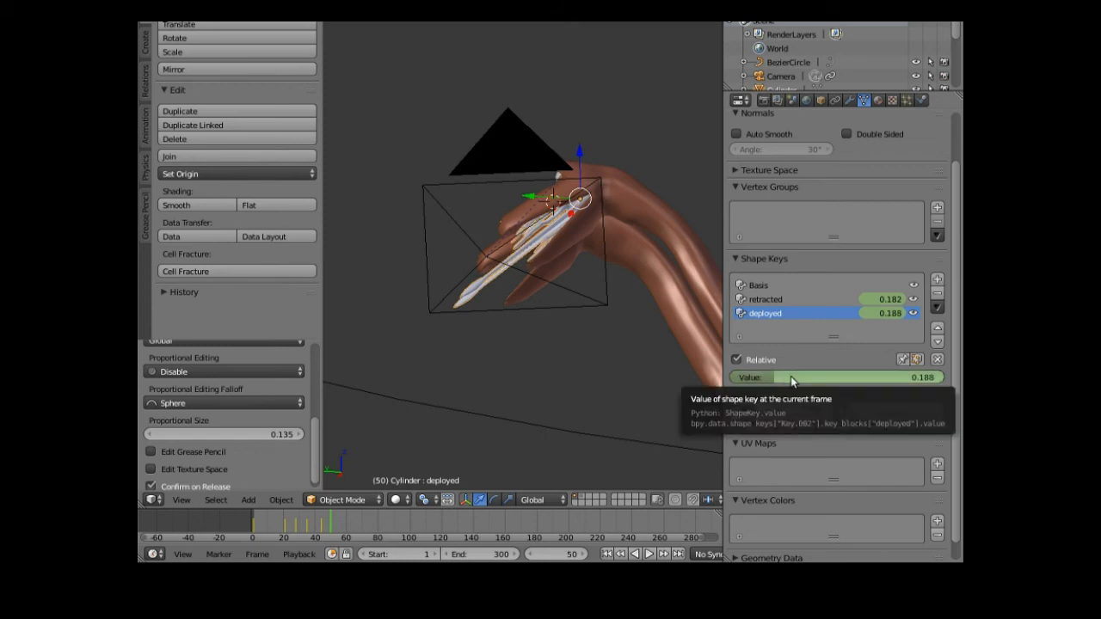
key(i)
click(819, 299)
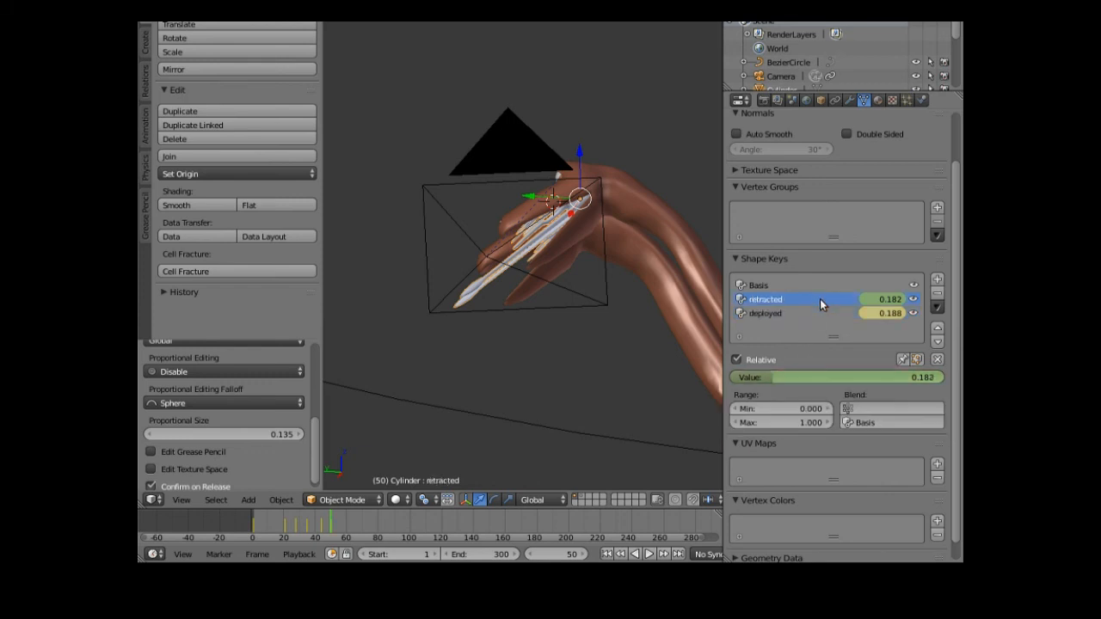
drag(769, 378, 928, 379)
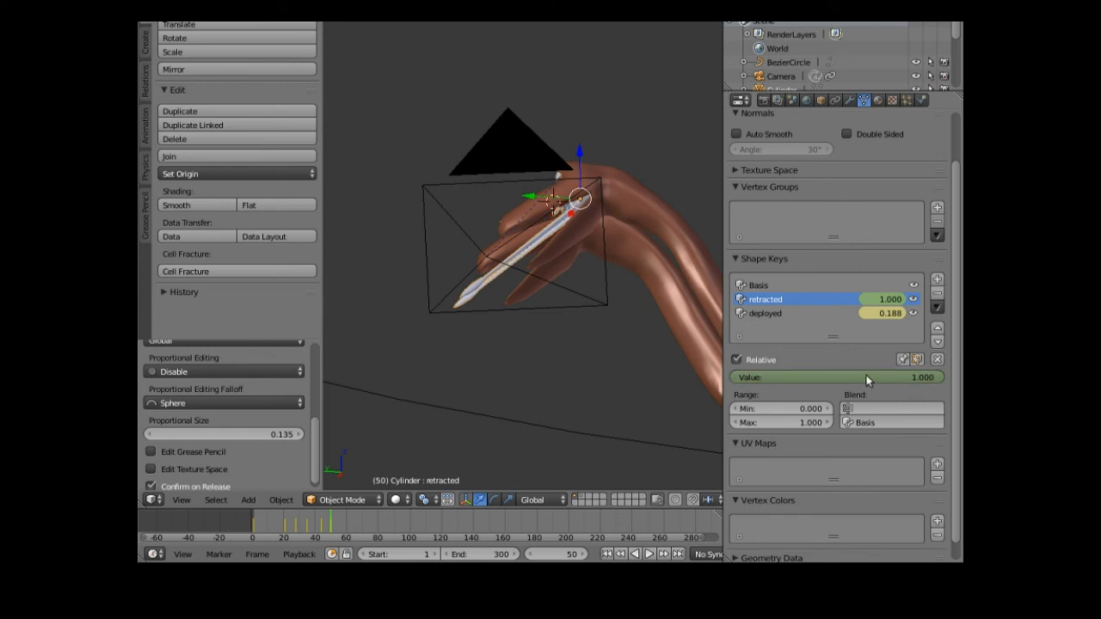
key(i)
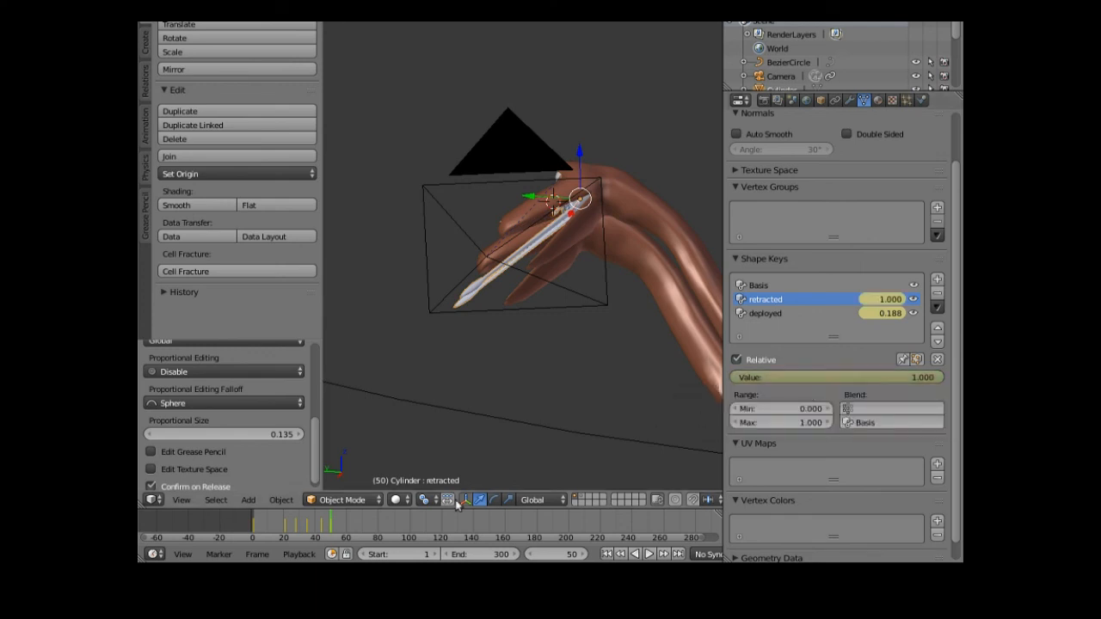
- Set the animation's end frame to 50
click(498, 551)
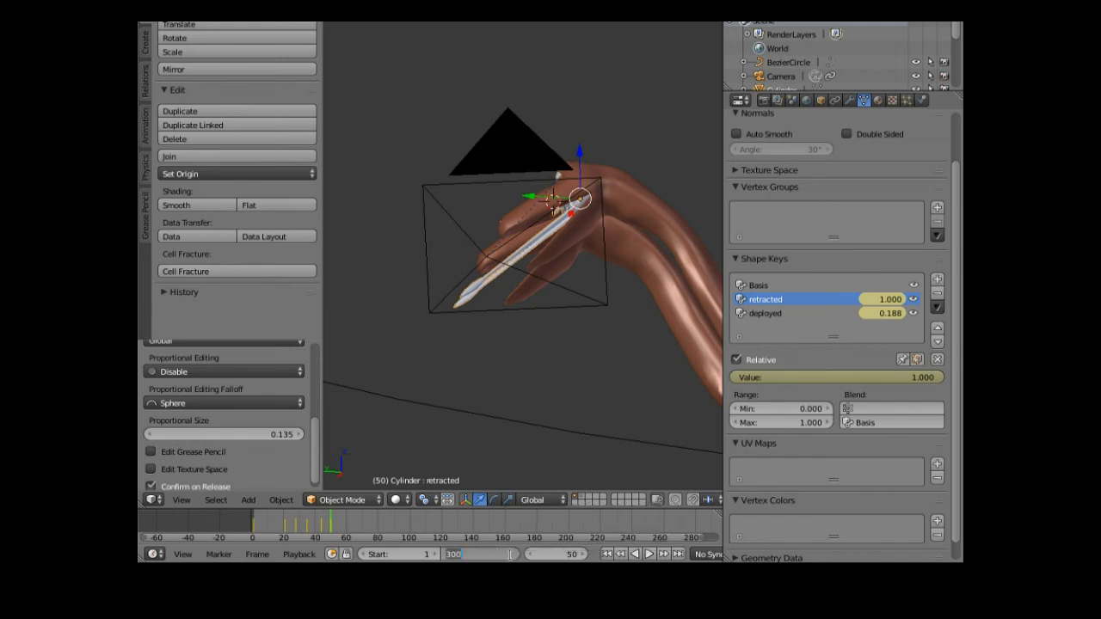
text(50)
key(Return)
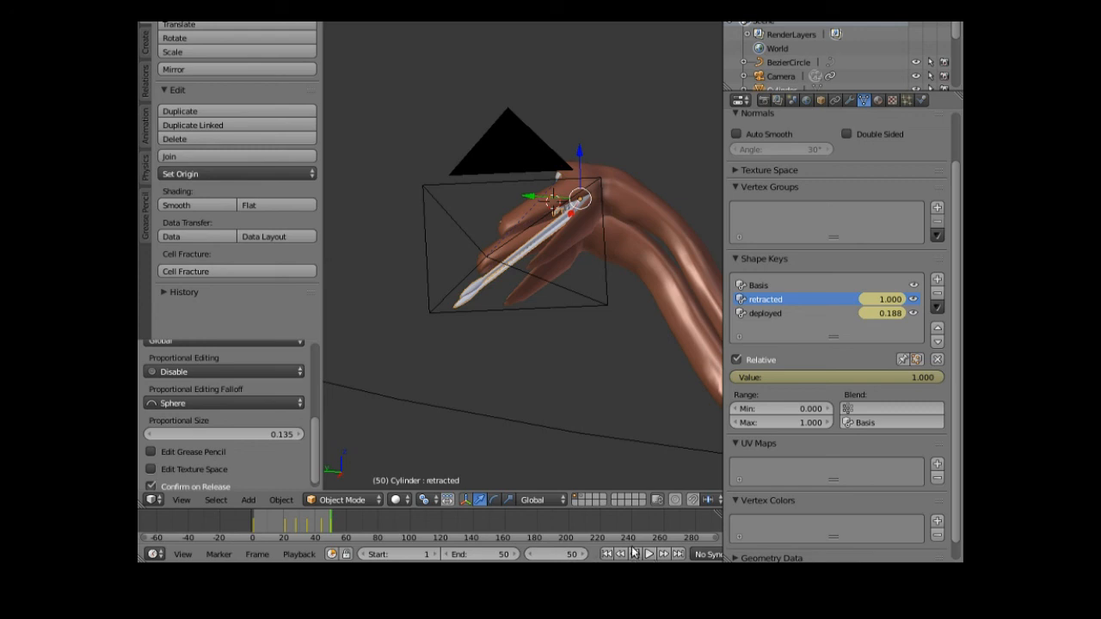
- Play the mouthpart animation from the first frame through the camera view, and stop playback after reviewing it
click(182, 499)
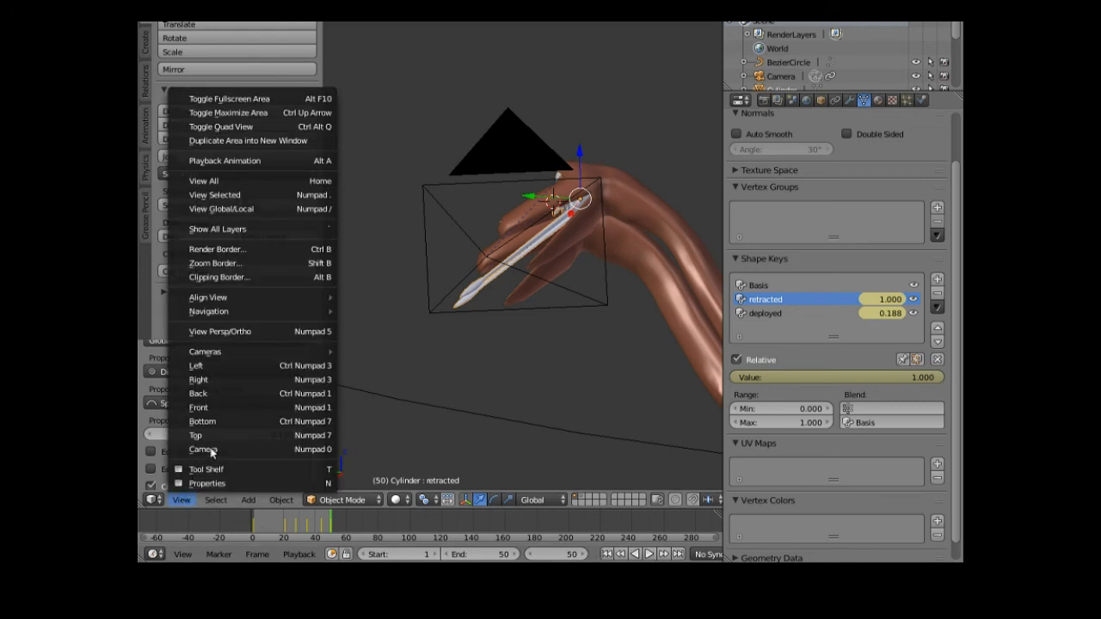
click(215, 449)
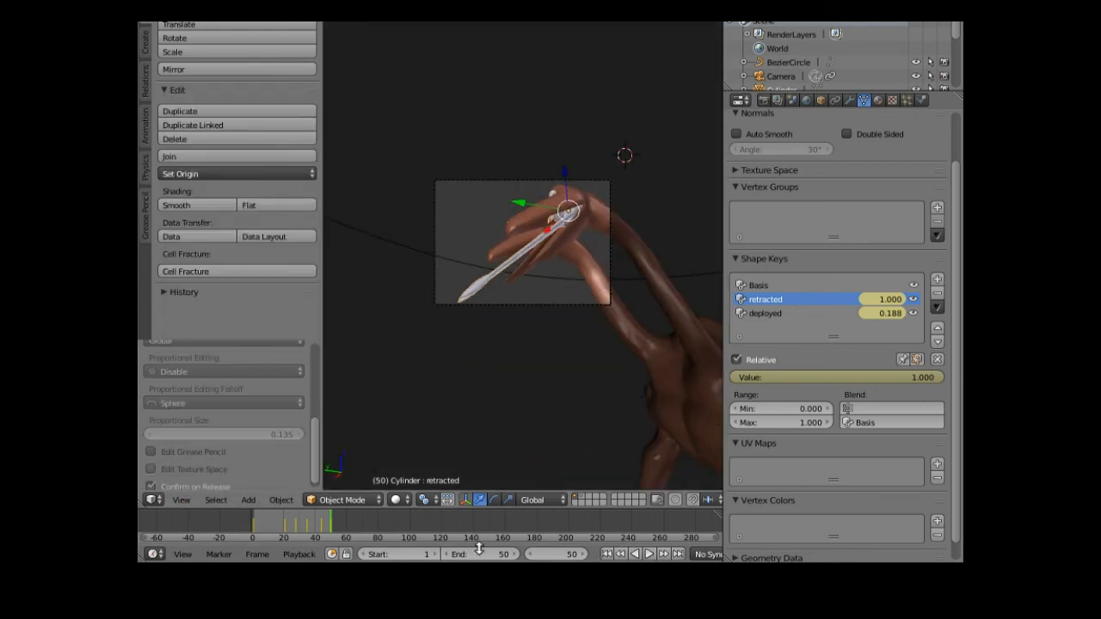
click(605, 554)
click(650, 554)
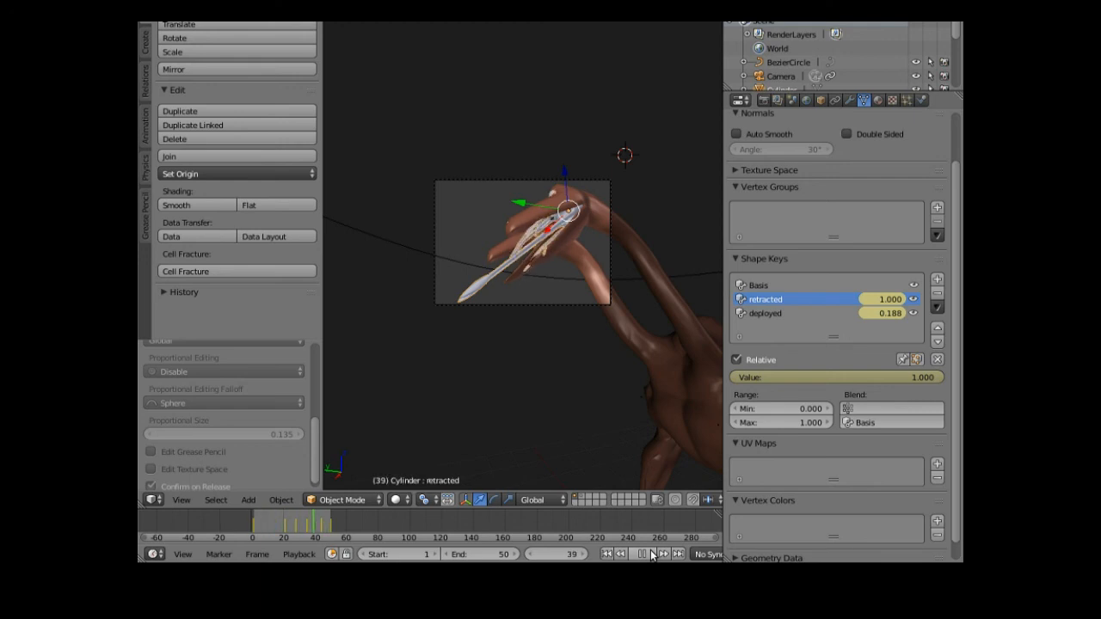
click(651, 554)
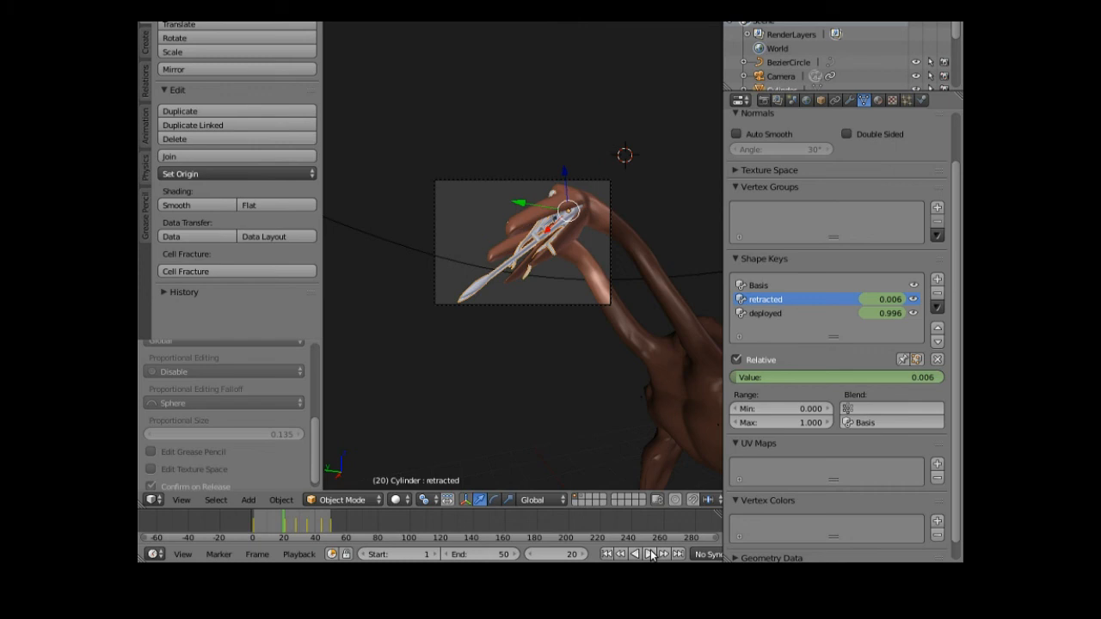